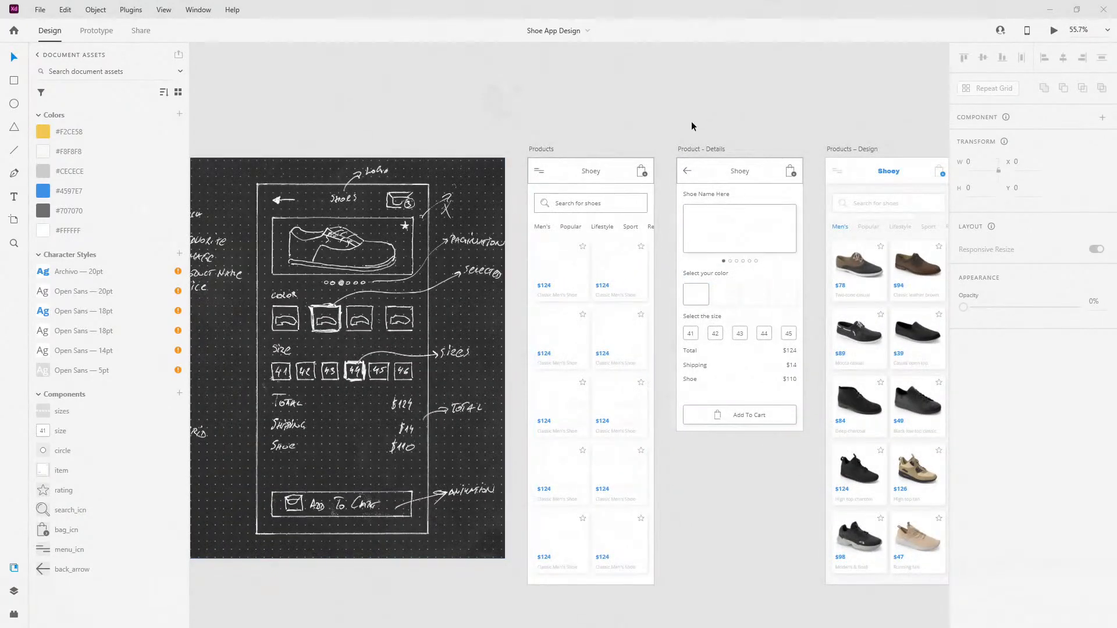
{"action": "scroll", "coordinate": [728, 124], "scroll_direction": "down", "scroll_amount": 2}
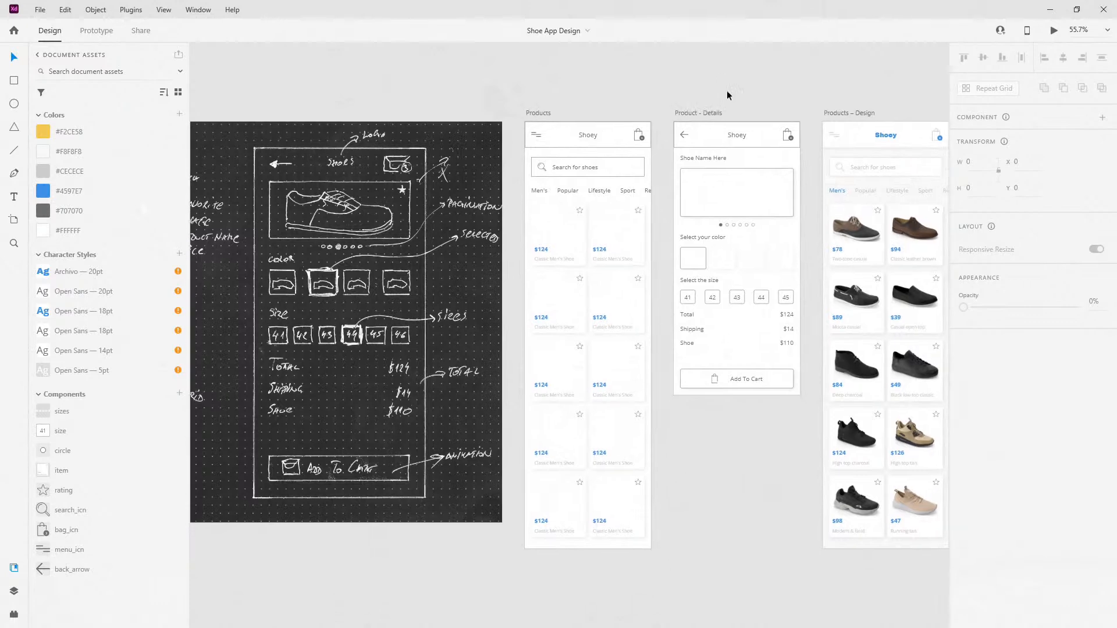
{"action": "left_click_drag", "start_coordinate": [817, 106], "coordinate": [529, 96]}
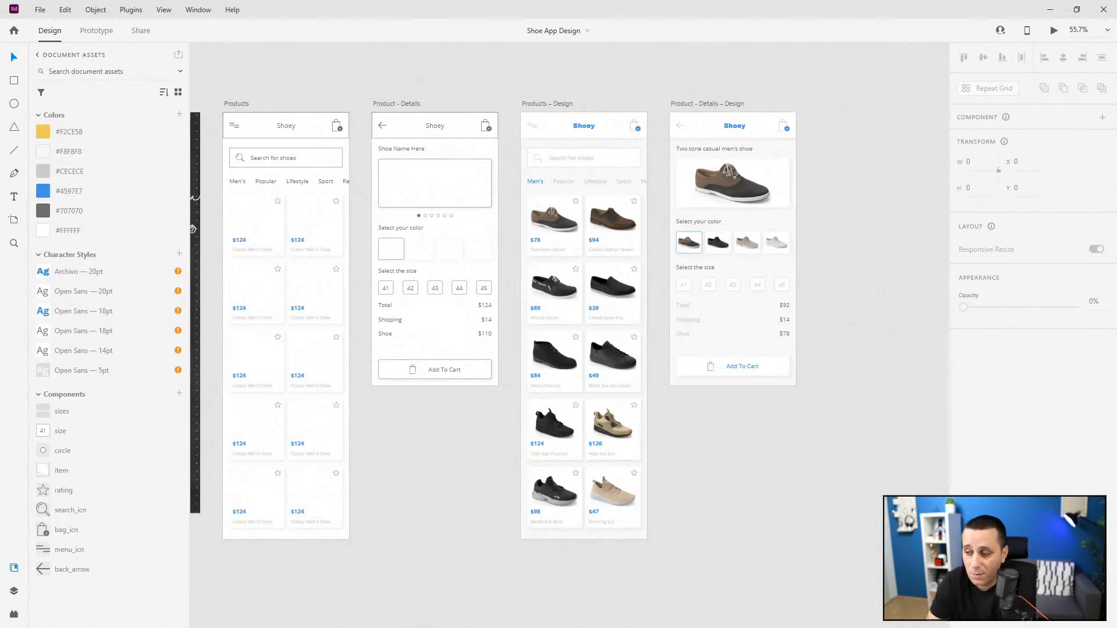
Step: Switch to the browser and examine the 3D Men's Shoe on Envato Elements from several angles, including its tags and similar items
{"action": "key", "text": "alt+Tab"}
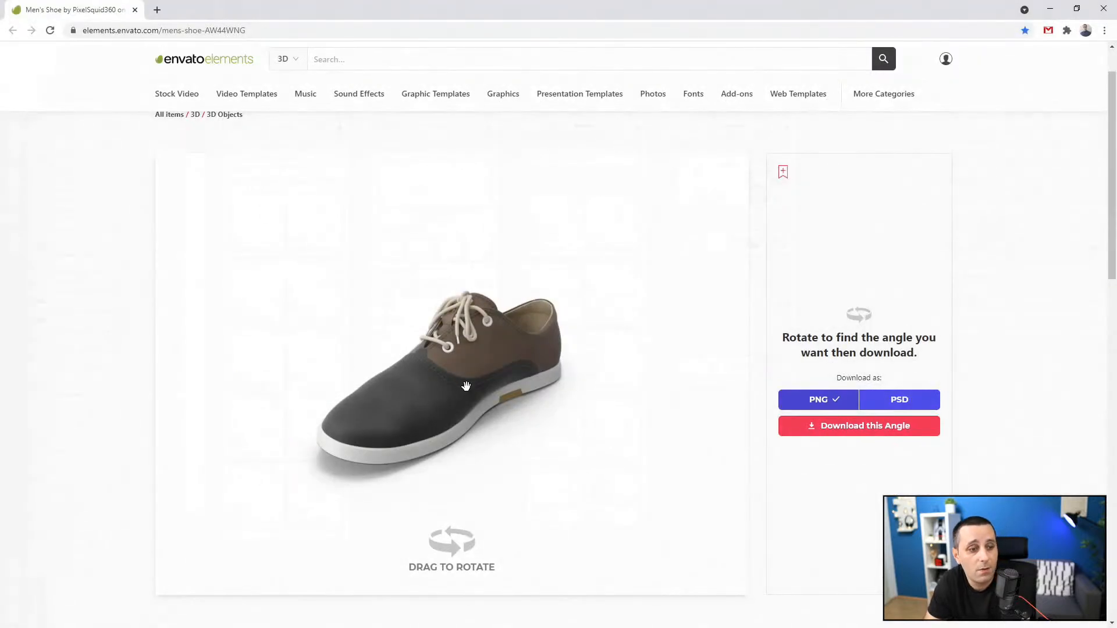
{"action": "left_click_drag", "start_coordinate": [491, 405], "coordinate": [480, 444]}
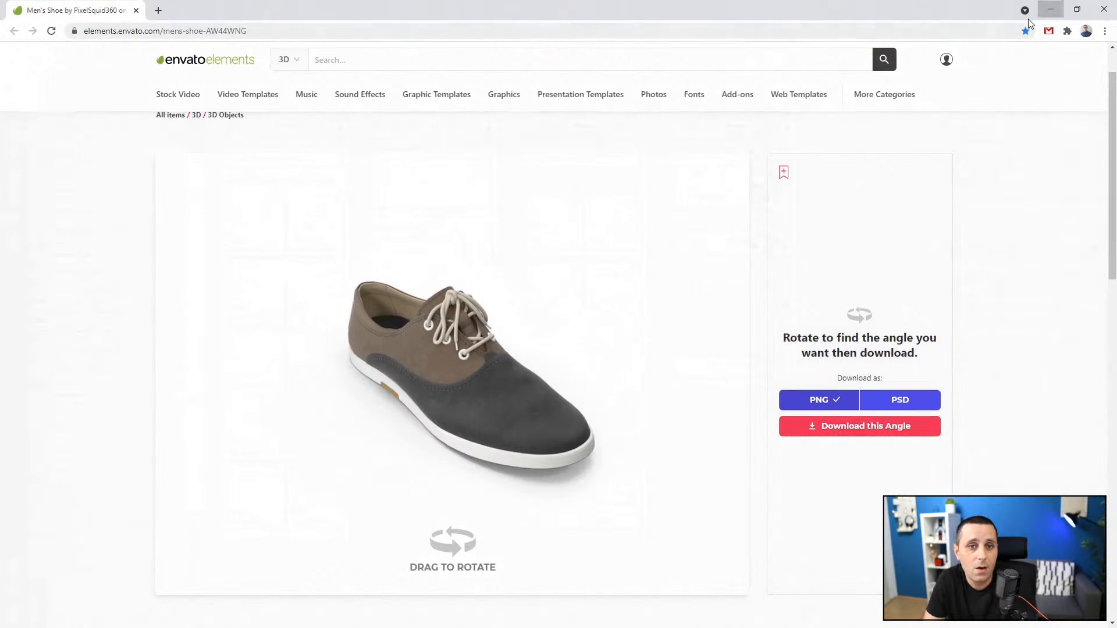
{"action": "left_click", "coordinate": [1051, 9]}
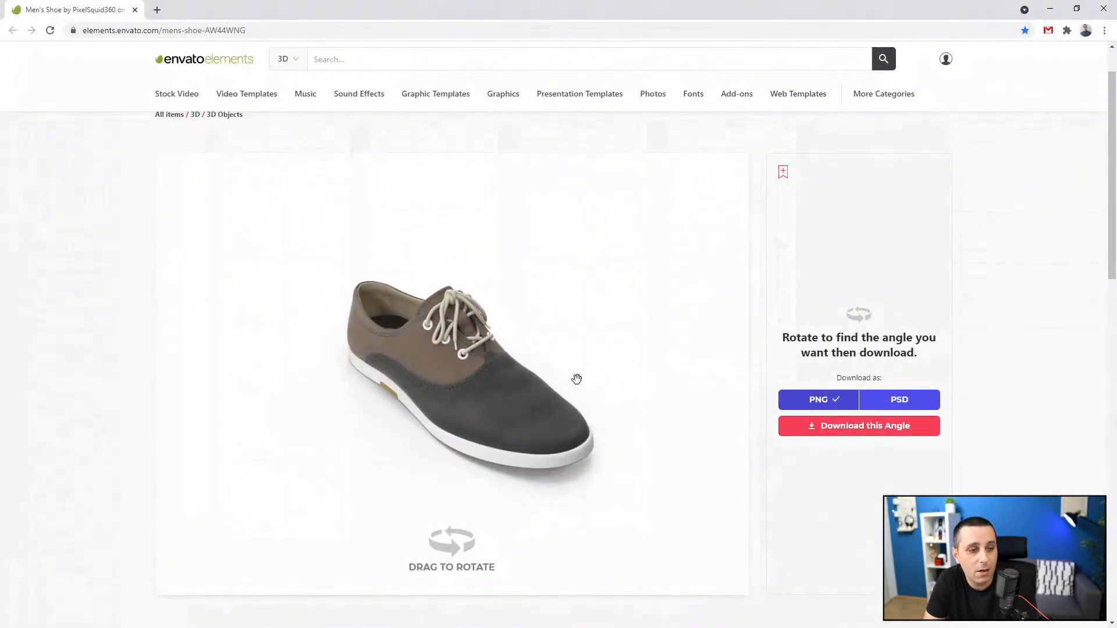
{"action": "left_click_drag", "start_coordinate": [479, 385], "coordinate": [418, 364]}
{"action": "scroll", "coordinate": [418, 364], "scroll_direction": "down", "scroll_amount": 10}
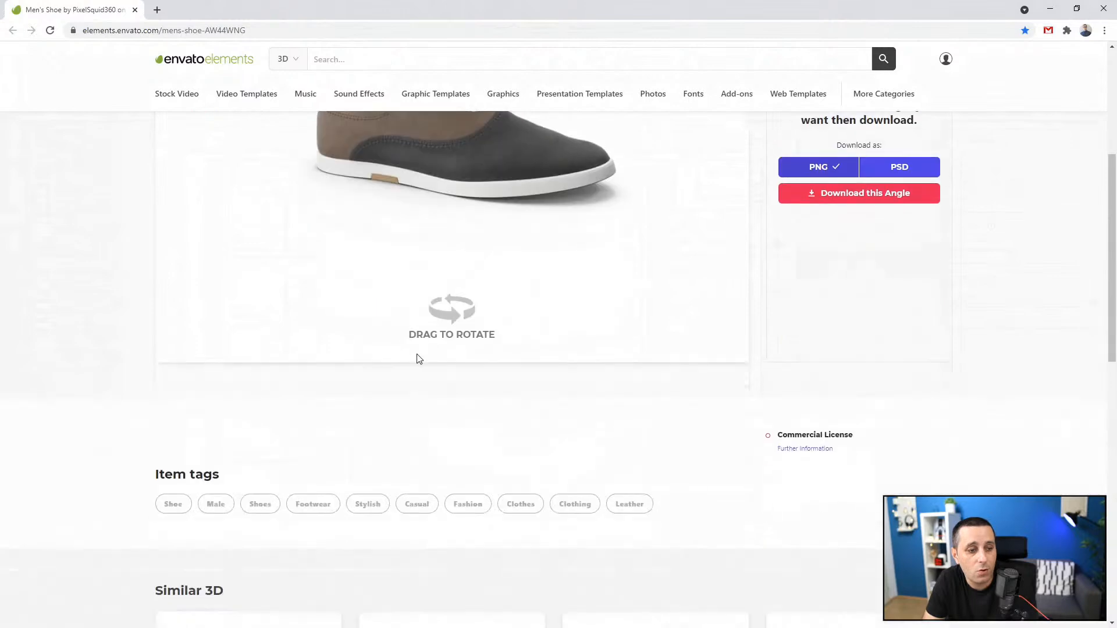
{"action": "scroll", "coordinate": [619, 314], "scroll_direction": "up", "scroll_amount": 10}
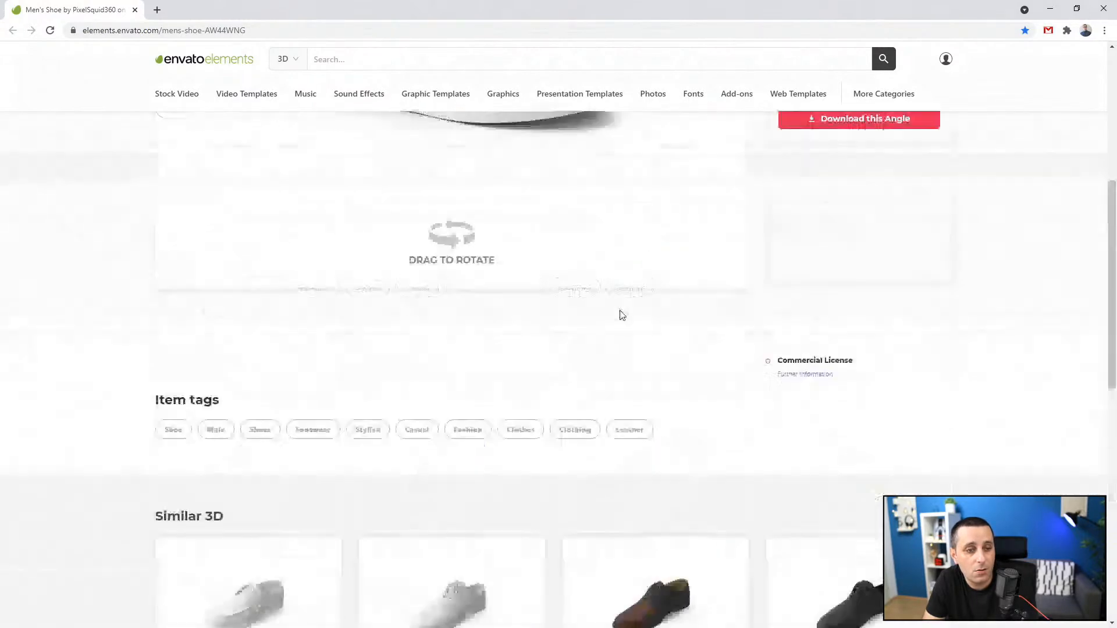
{"action": "mouse_move", "coordinate": [513, 440]}
{"action": "left_mouse_down"}
{"action": "mouse_move", "coordinate": [491, 443]}
{"action": "mouse_move", "coordinate": [508, 449]}
{"action": "left_mouse_up"}
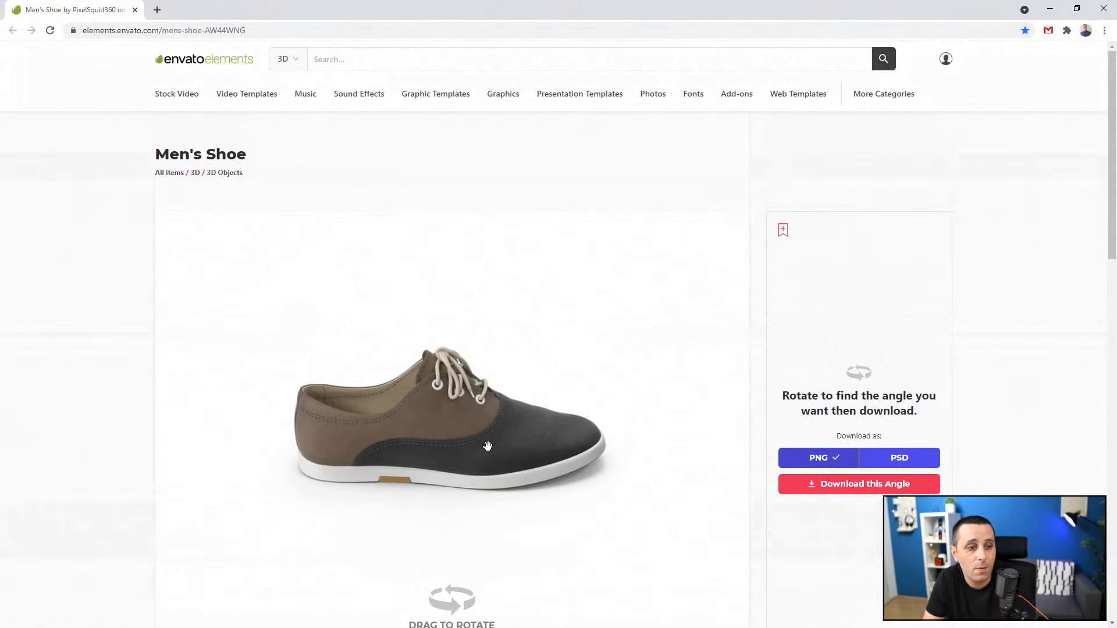
{"action": "scroll", "coordinate": [484, 449], "scroll_direction": "down", "scroll_amount": 1}
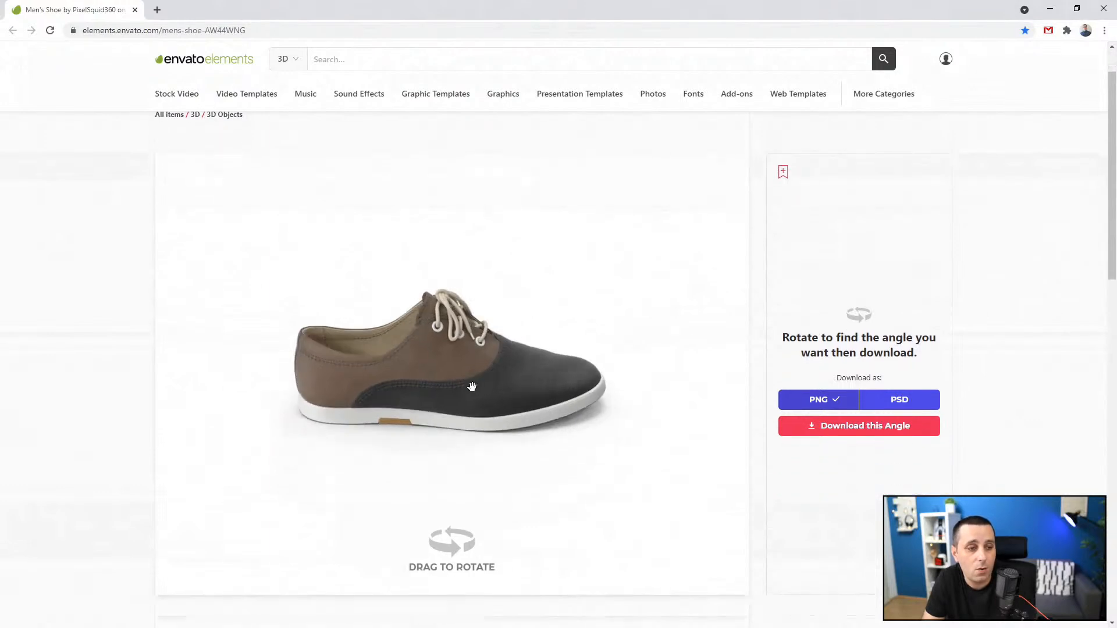
{"action": "left_click_drag", "start_coordinate": [474, 384], "coordinate": [468, 386]}
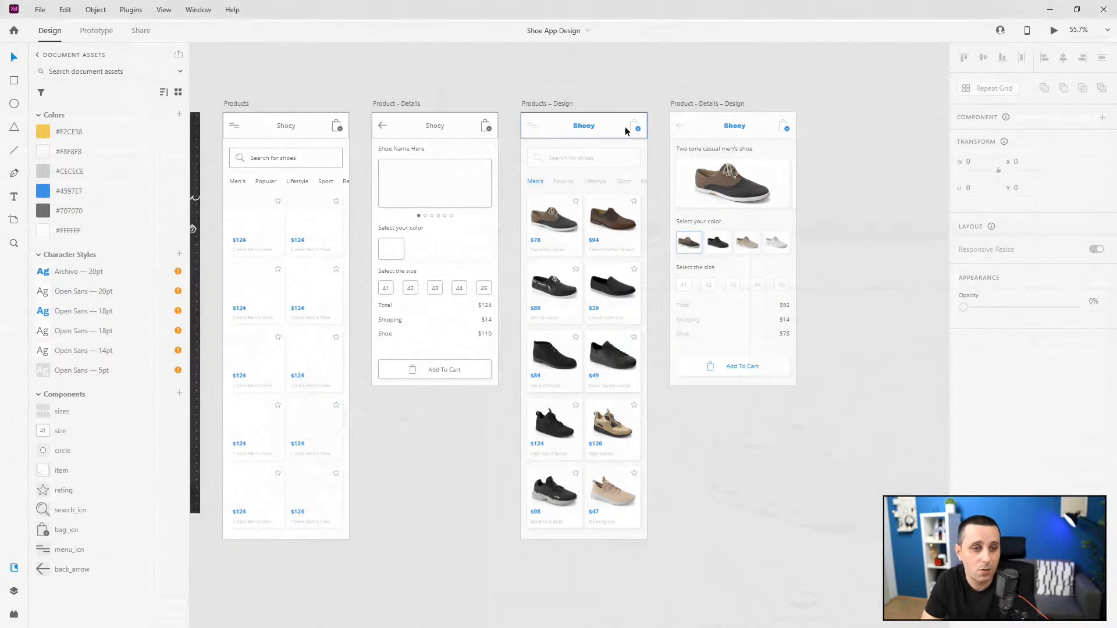
Step: Show the layers of the Product - Details – Design artboard and select its size group
{"action": "left_click", "coordinate": [729, 181]}
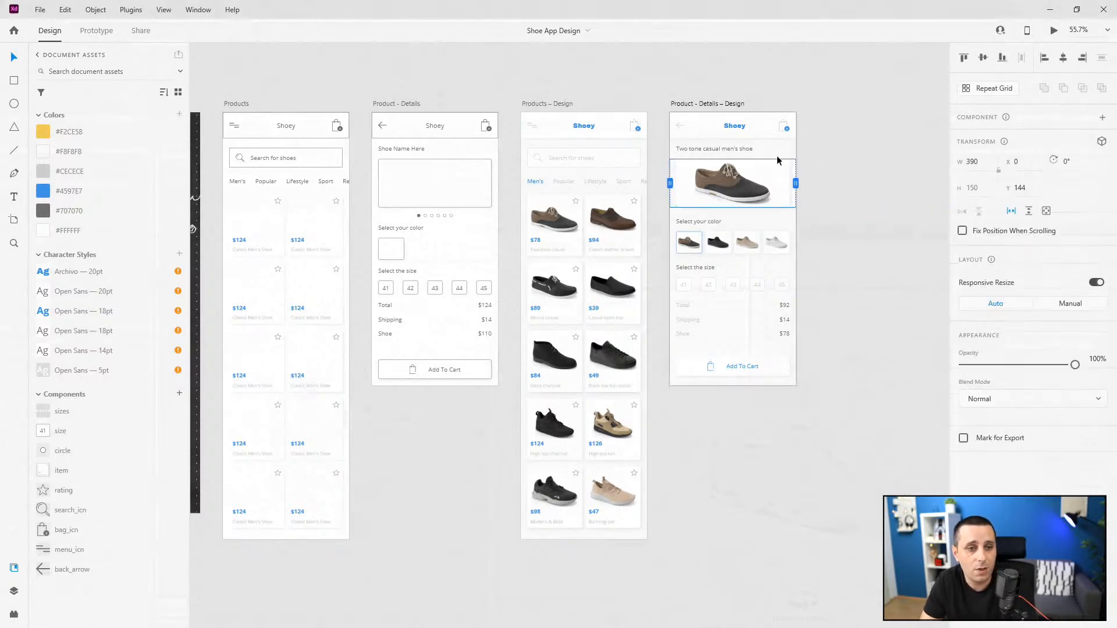
{"action": "scroll", "coordinate": [740, 217], "scroll_direction": "up", "scroll_amount": 2}
{"action": "scroll", "coordinate": [740, 217], "scroll_direction": "up", "scroll_amount": 1}
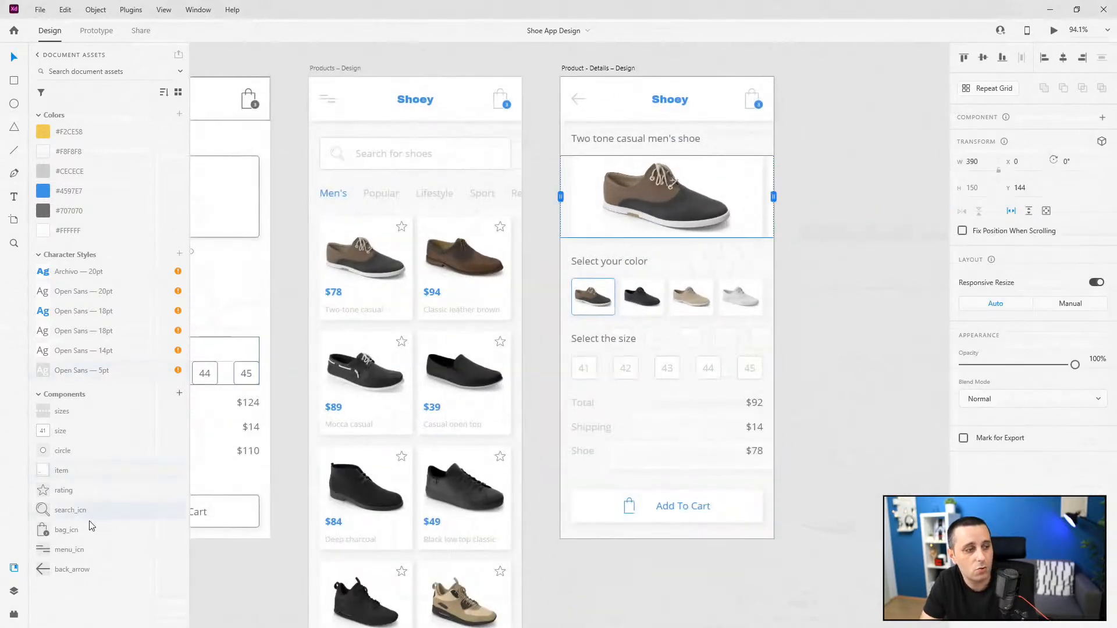
{"action": "left_click", "coordinate": [14, 591]}
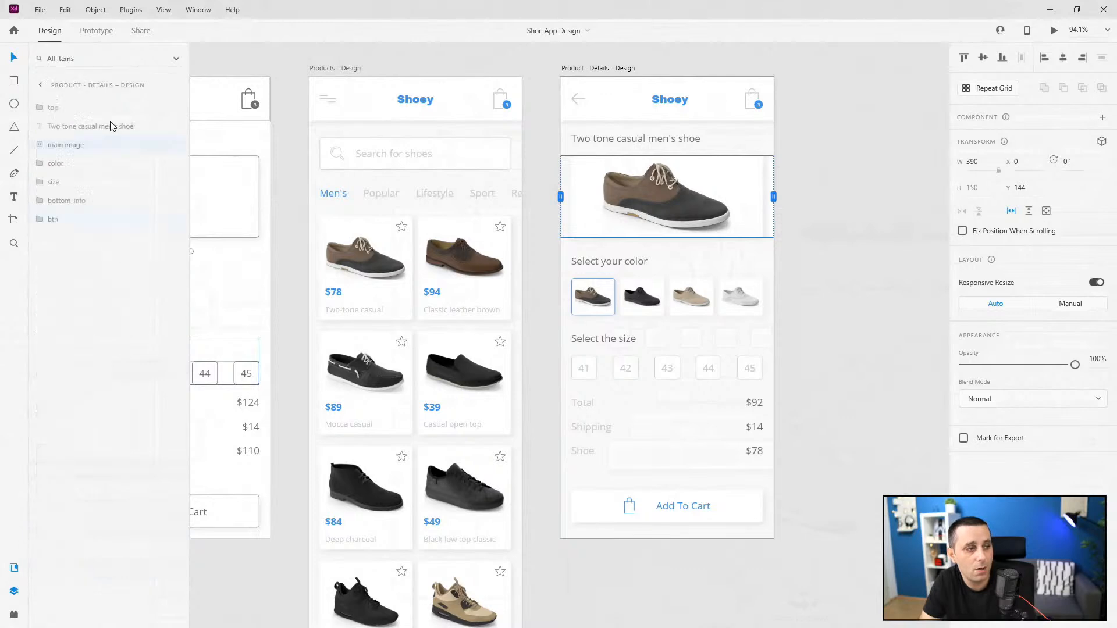
{"action": "left_click", "coordinate": [73, 174]}
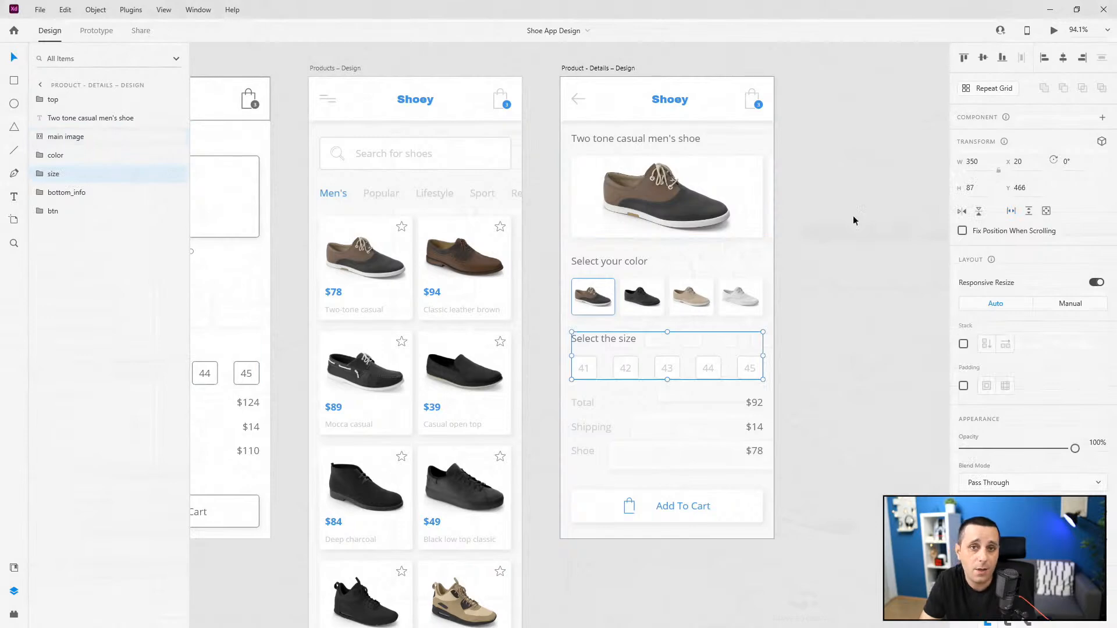
Step: Preview the product details screen, test selecting sizes 41, 42, 44, 45 and 43, and close the preview
{"action": "left_click", "coordinate": [1054, 32]}
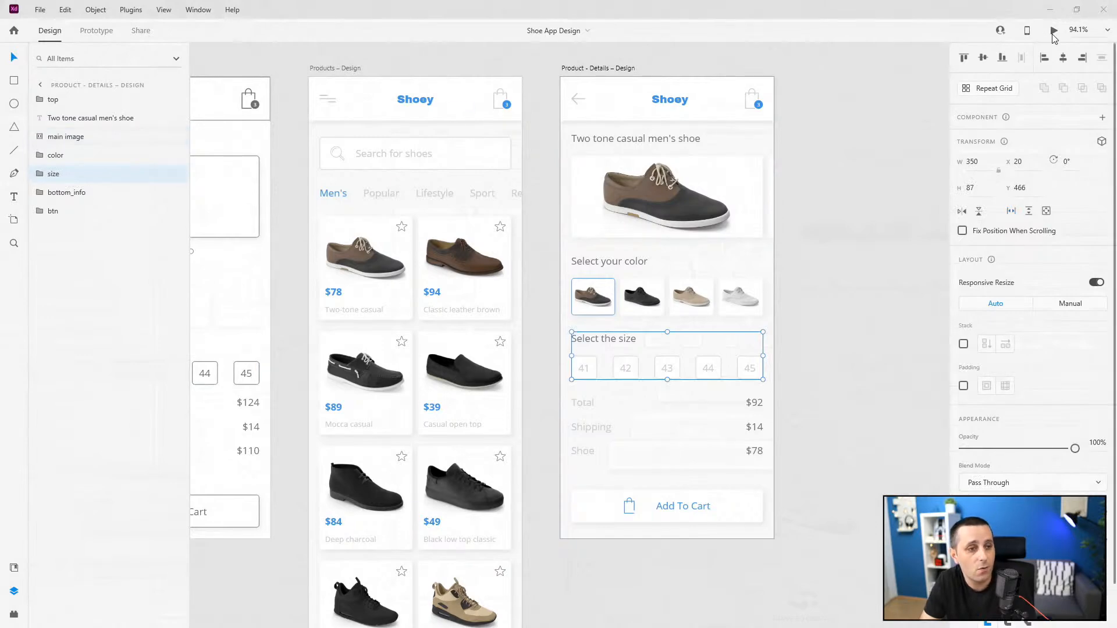
{"action": "left_click", "coordinate": [363, 397]}
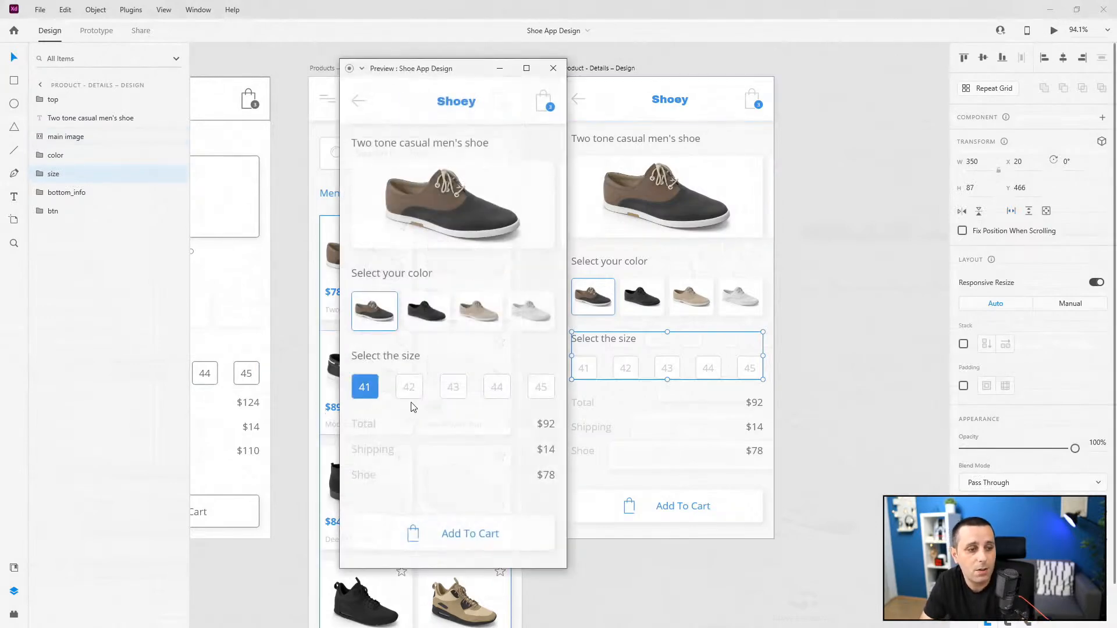
{"action": "left_click", "coordinate": [410, 397]}
{"action": "left_click", "coordinate": [496, 395]}
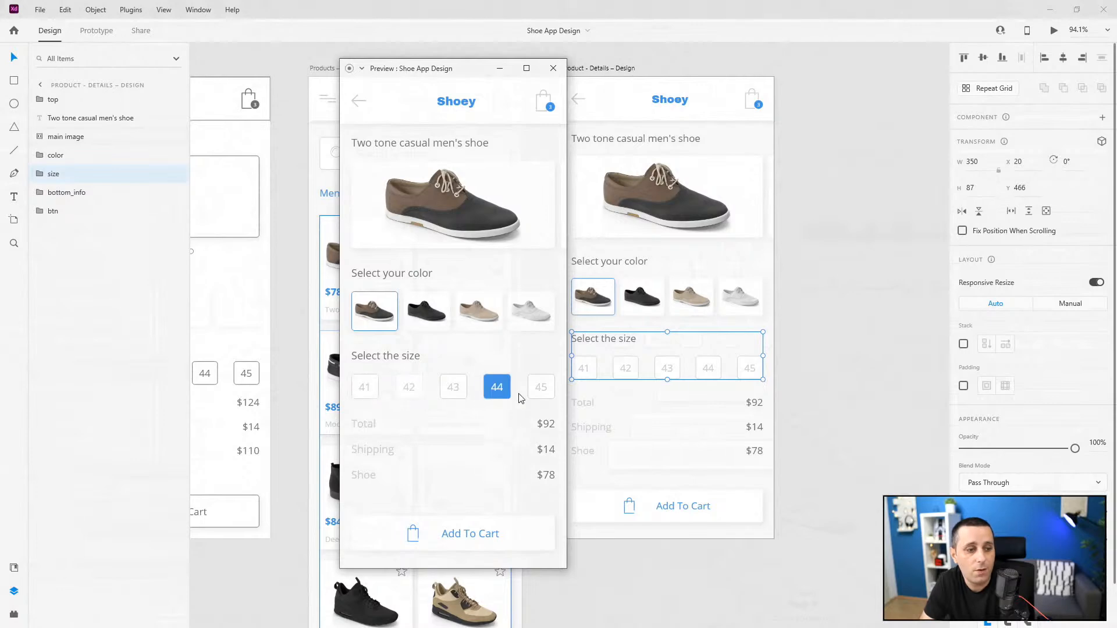
{"action": "left_click", "coordinate": [540, 394]}
{"action": "left_click", "coordinate": [447, 395]}
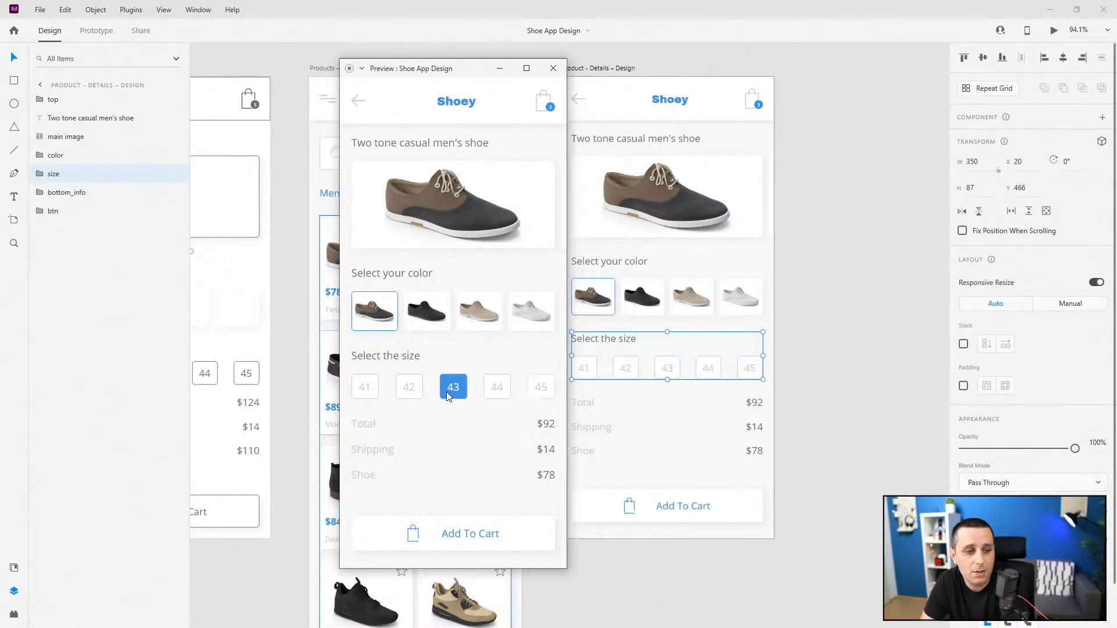
{"action": "left_click", "coordinate": [368, 392]}
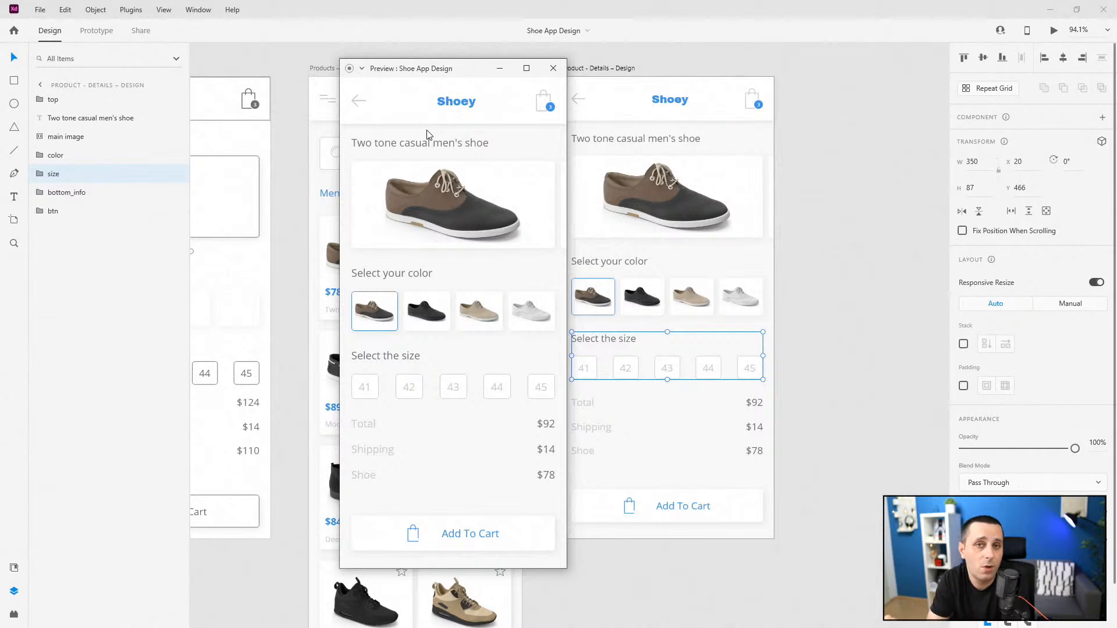
{"action": "left_click", "coordinate": [549, 71]}
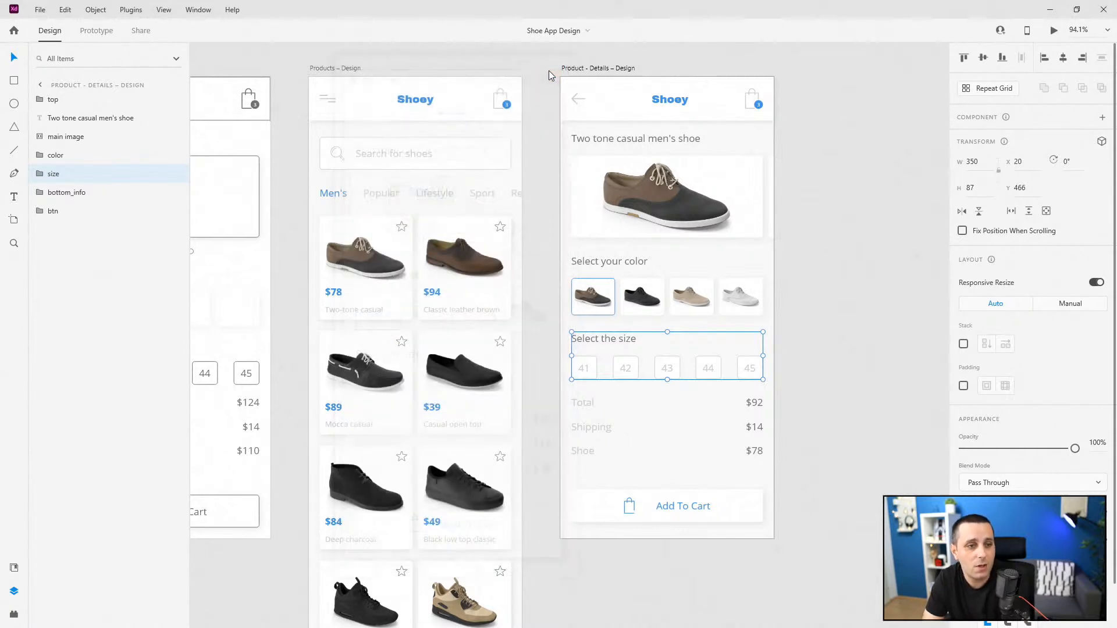
Step: Group the color group, the main image and the "Two tone casual men's shoe" title on the product details artboard
{"action": "left_click", "coordinate": [648, 282]}
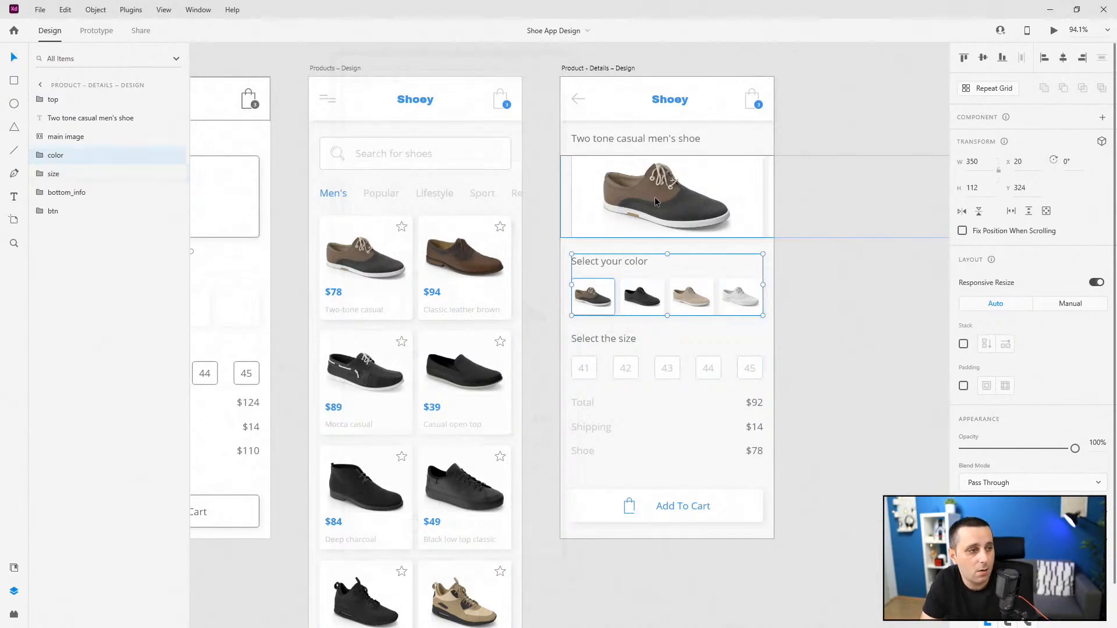
{"action": "left_click", "coordinate": [73, 137], "text": "shift"}
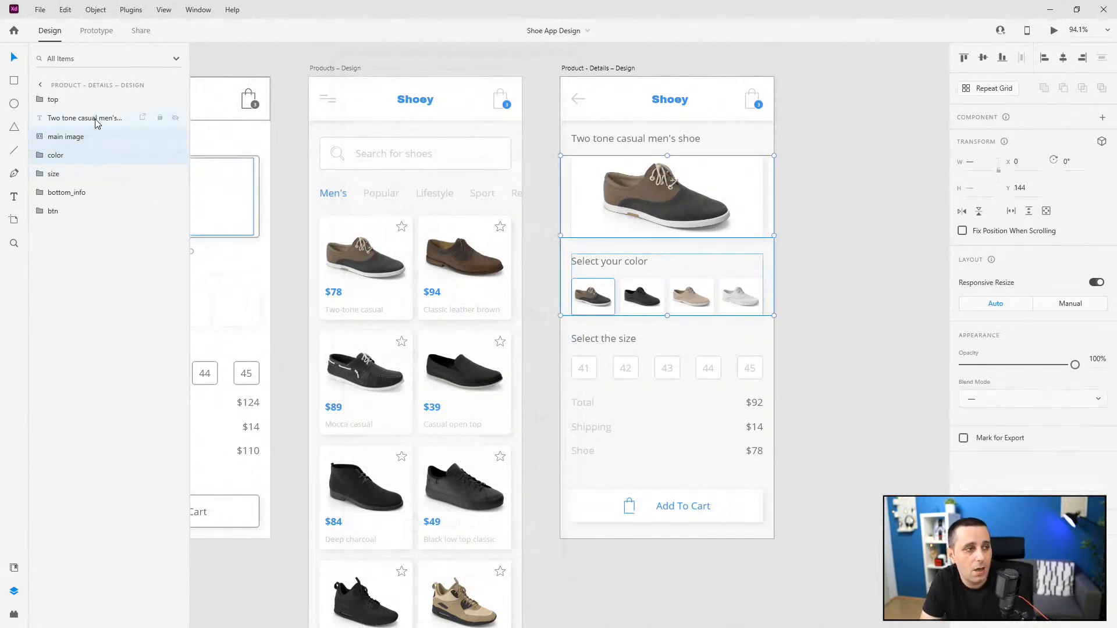
{"action": "left_click", "coordinate": [93, 118], "text": "shift"}
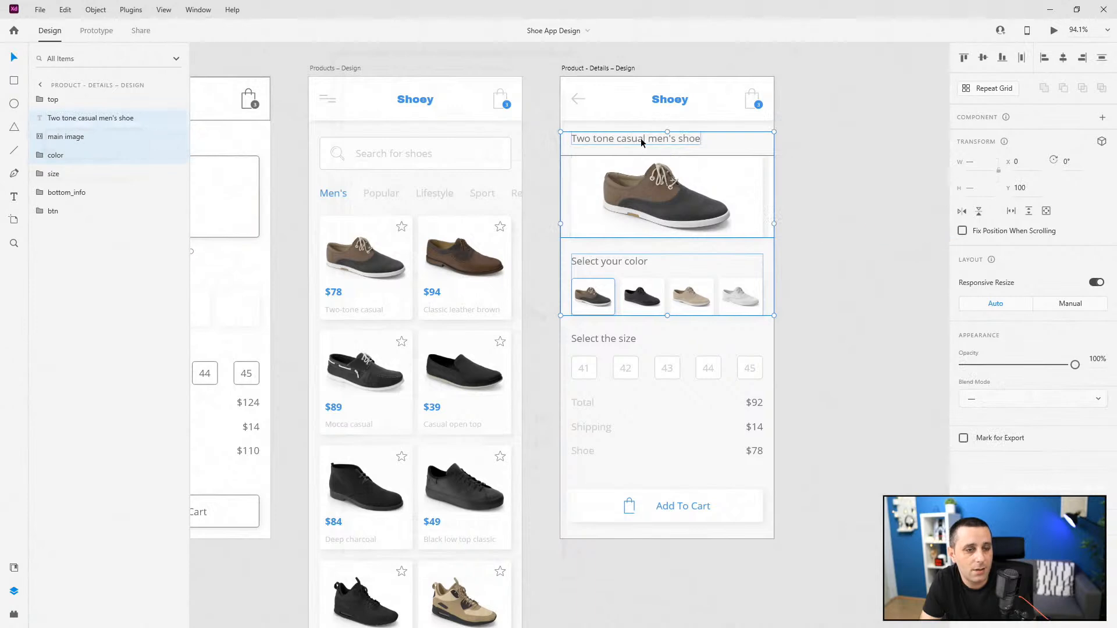
{"action": "key", "text": "ctrl+g"}
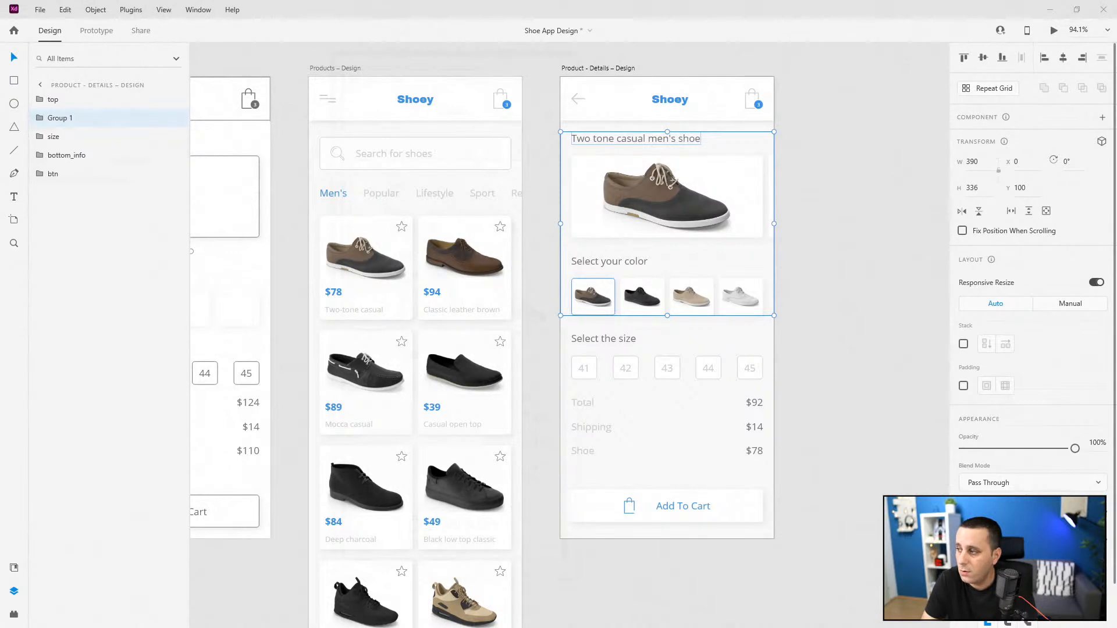
Step: Rename the new group "selected shoe" and convert it into a component
{"action": "double_click", "coordinate": [56, 118]}
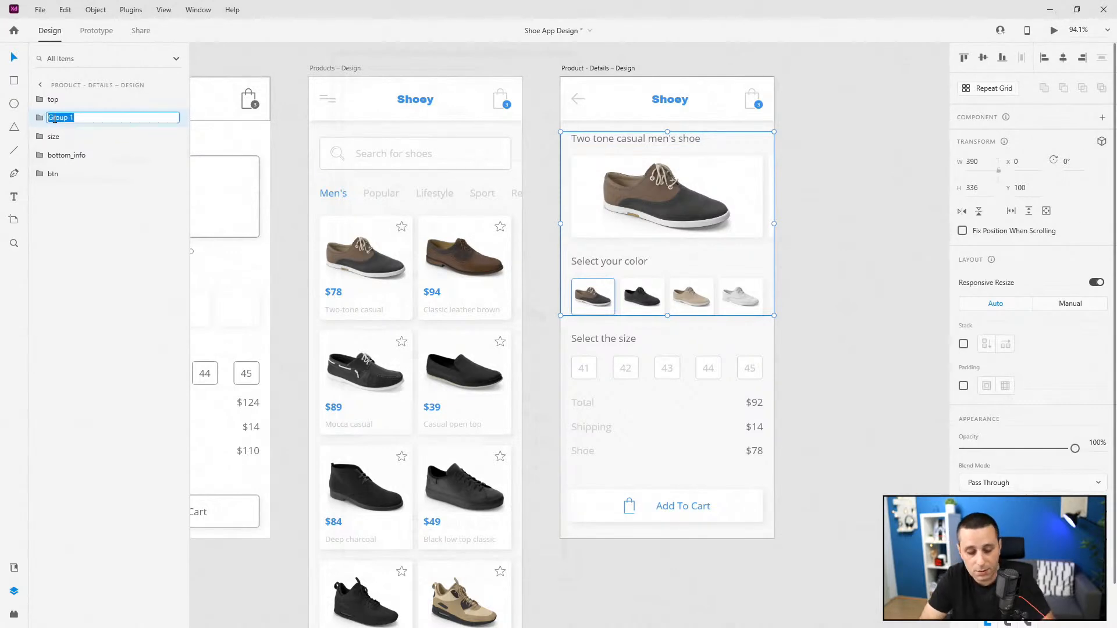
{"action": "type", "text": "selected shoe"}
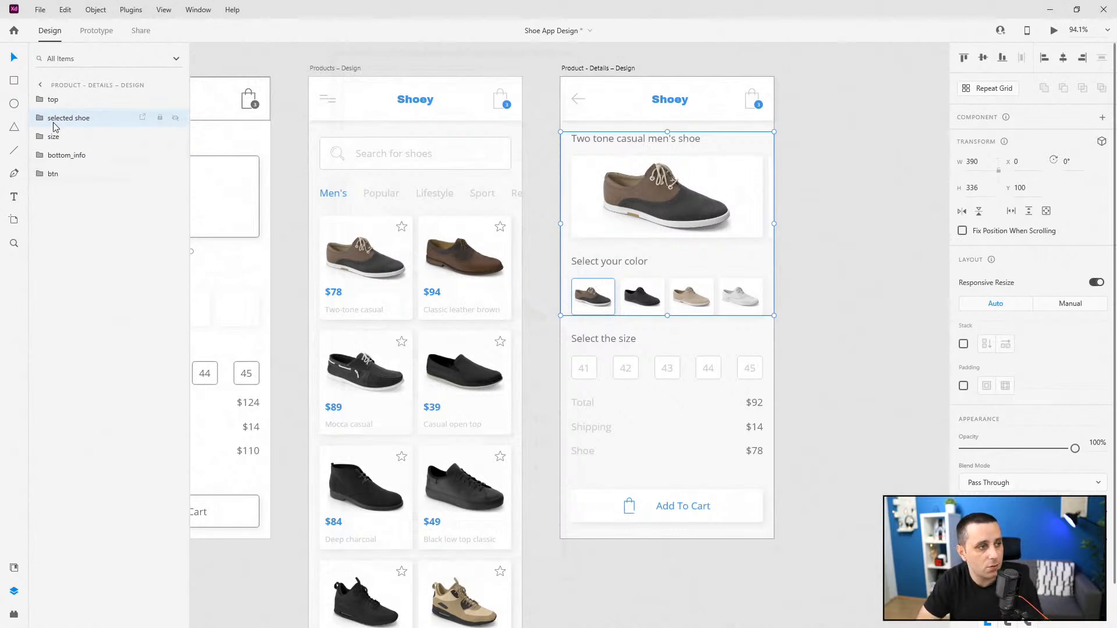
{"action": "key", "text": "ctrl+k"}
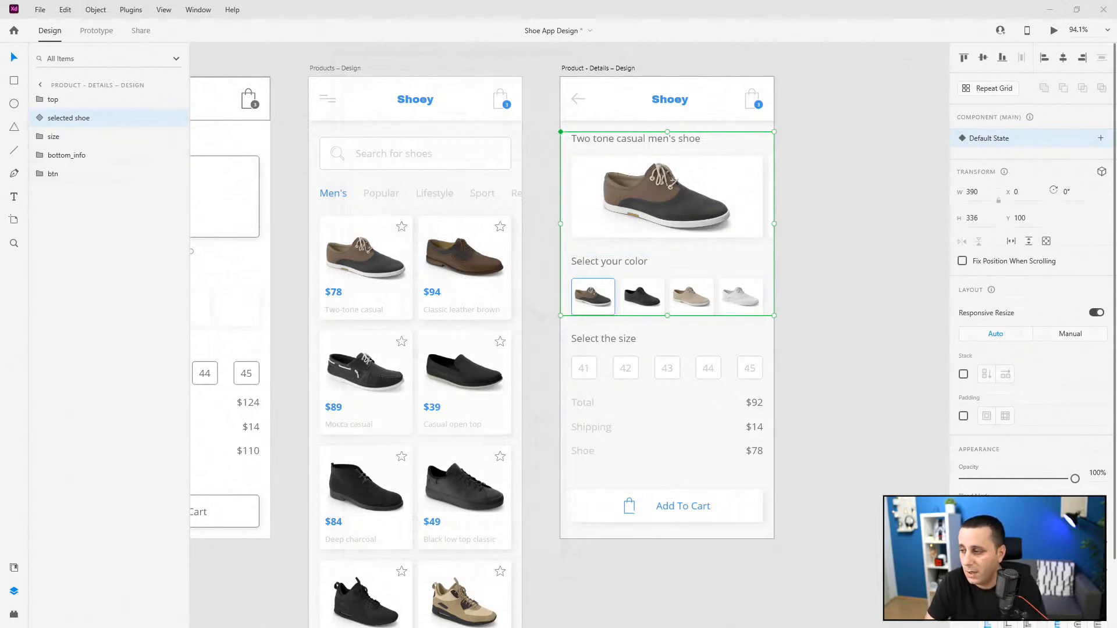
Step: Look through the charcoal, tan and white shoe images in the main shoe colors folder and minimize the file window
{"action": "left_click_drag", "start_coordinate": [1116, 139], "coordinate": [609, 119]}
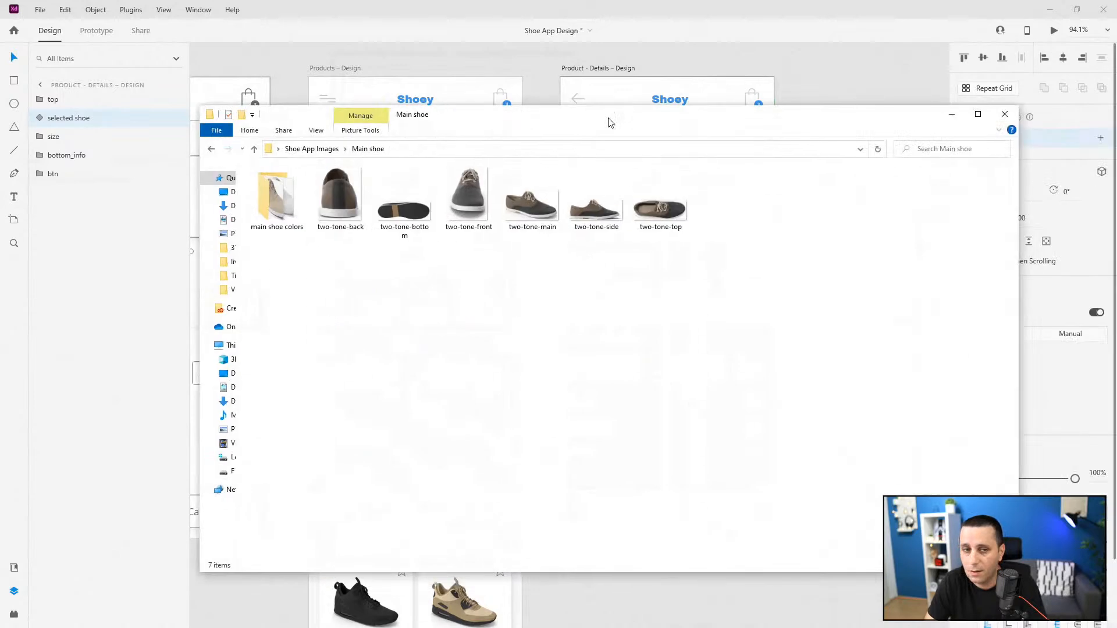
{"action": "double_click", "coordinate": [280, 216]}
{"action": "left_click", "coordinate": [282, 226]}
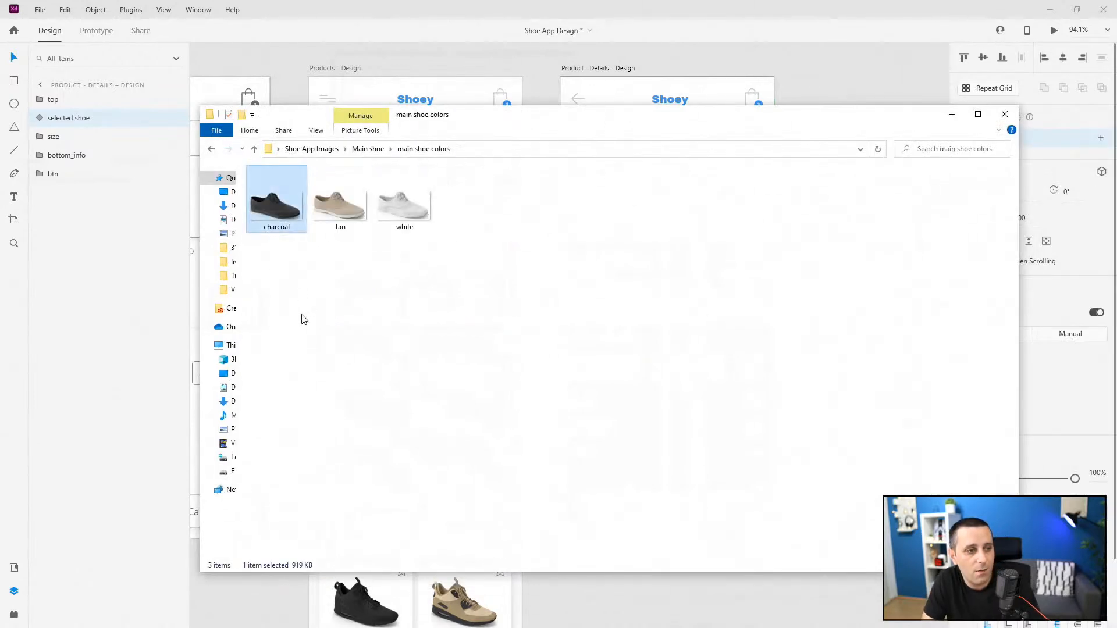
{"action": "left_click", "coordinate": [347, 208]}
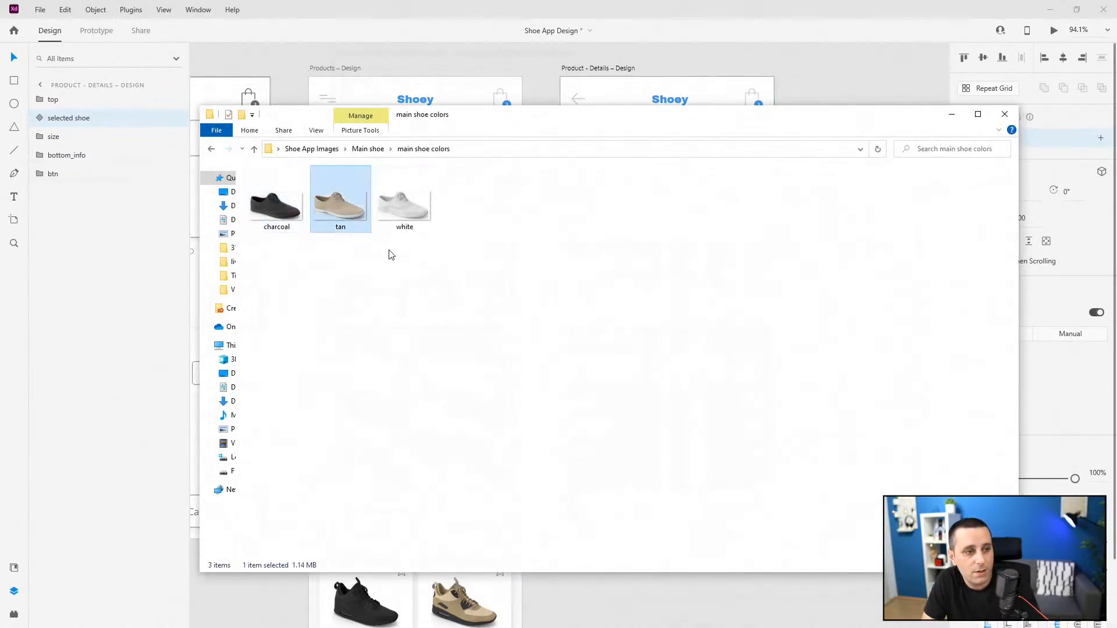
{"action": "left_click", "coordinate": [411, 216]}
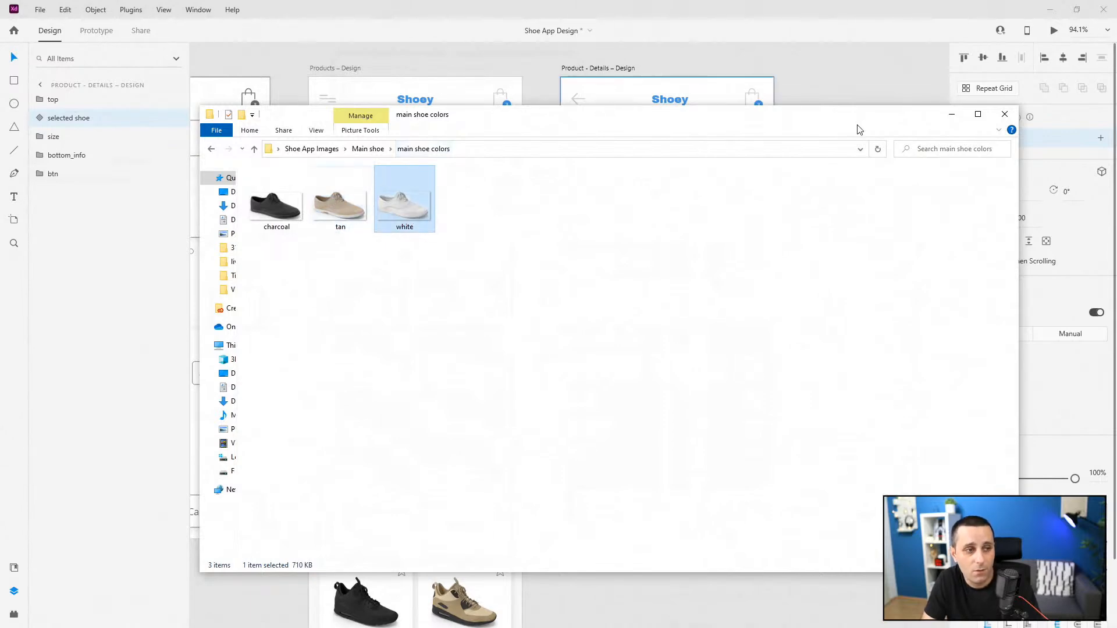
{"action": "left_click", "coordinate": [952, 114]}
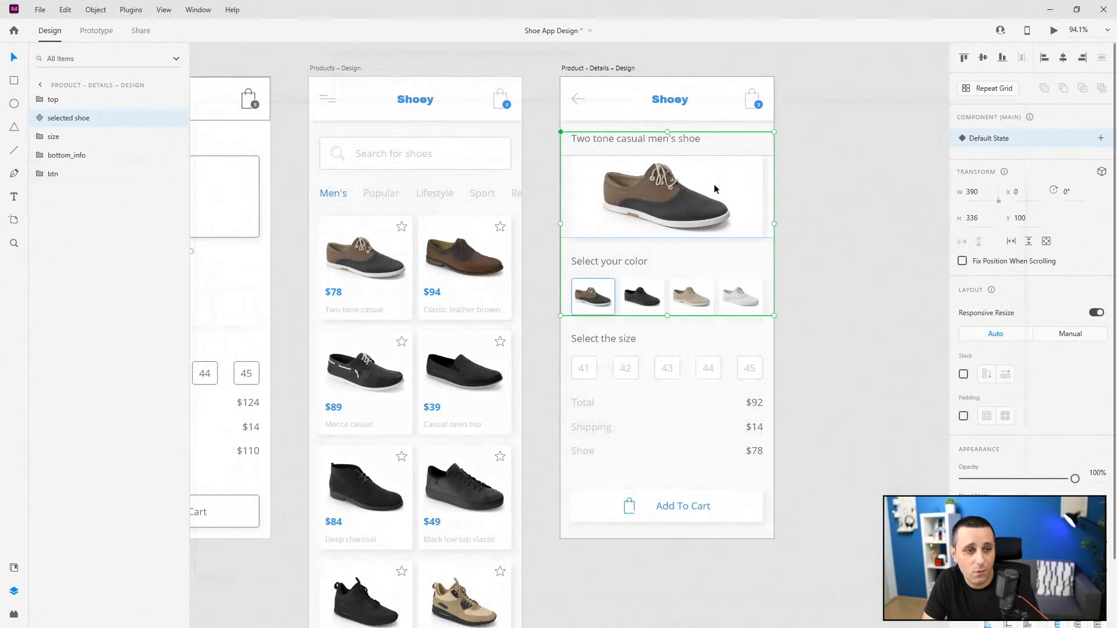
Step: Add a new state named "charcoal" to the selected shoe component
{"action": "scroll", "coordinate": [721, 204], "scroll_direction": "up", "scroll_amount": 5}
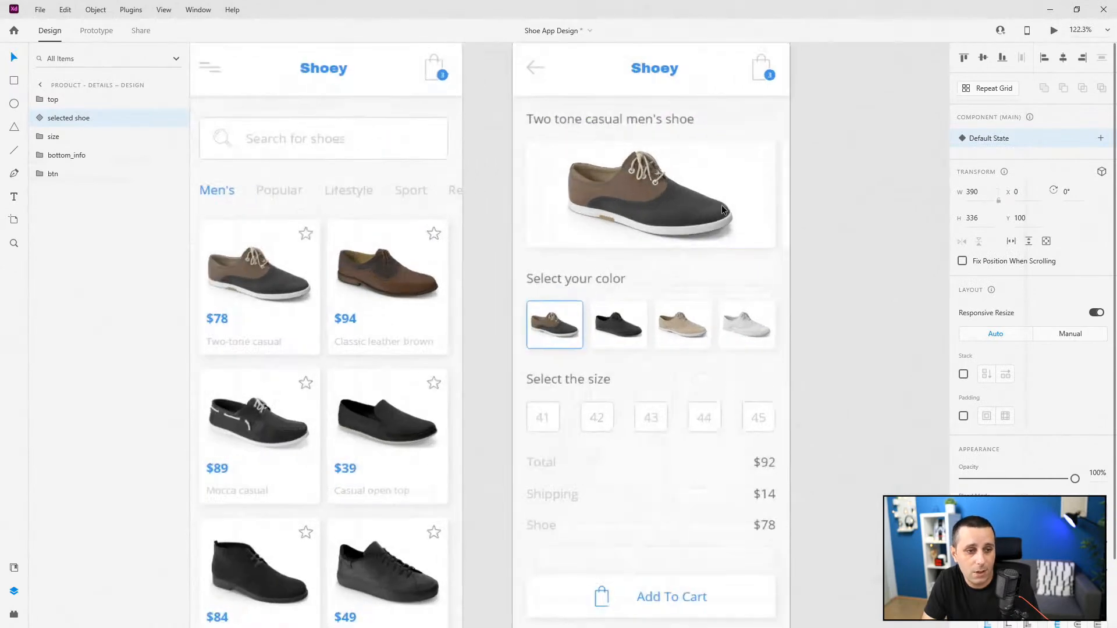
{"action": "left_click", "coordinate": [1101, 138]}
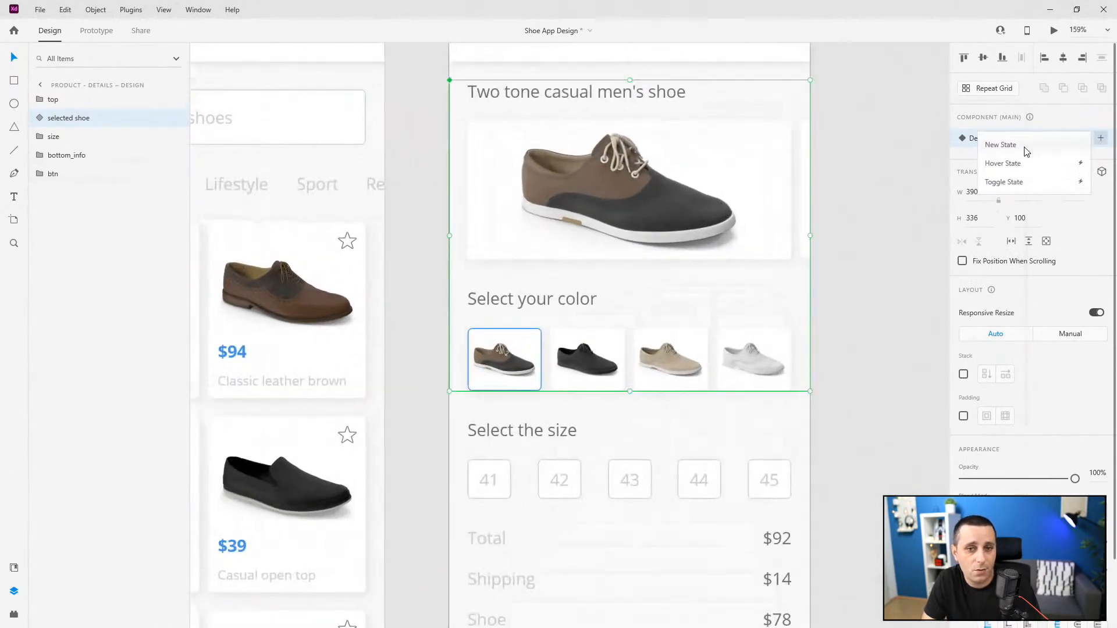
{"action": "left_click", "coordinate": [1026, 145]}
{"action": "type", "text": "ch"}
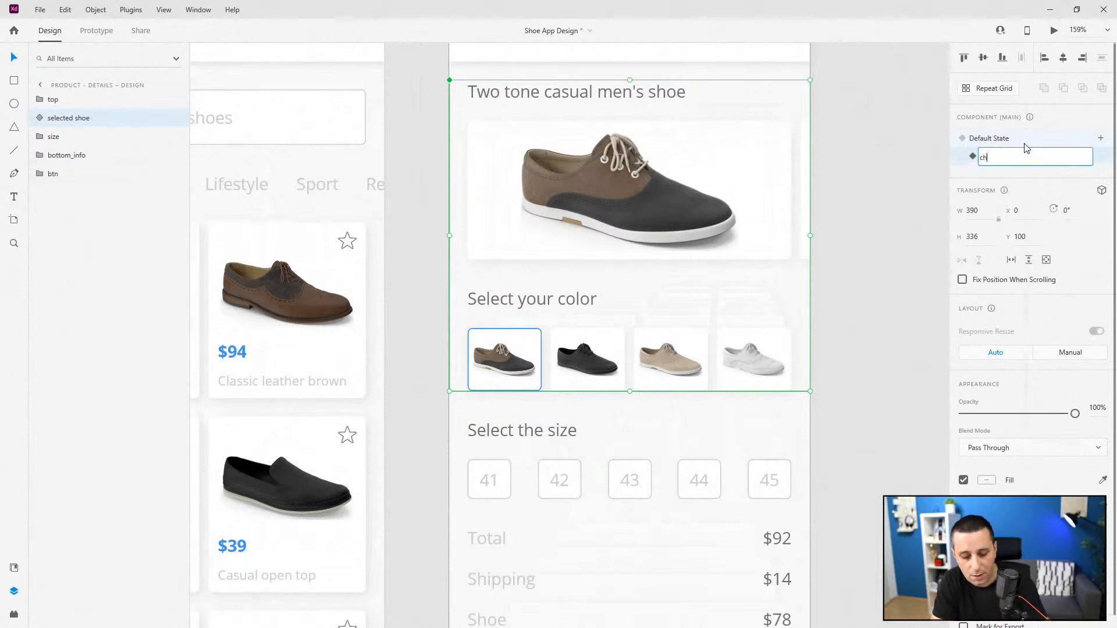
{"action": "type", "text": "arcoal"}
{"action": "key", "text": "Return"}
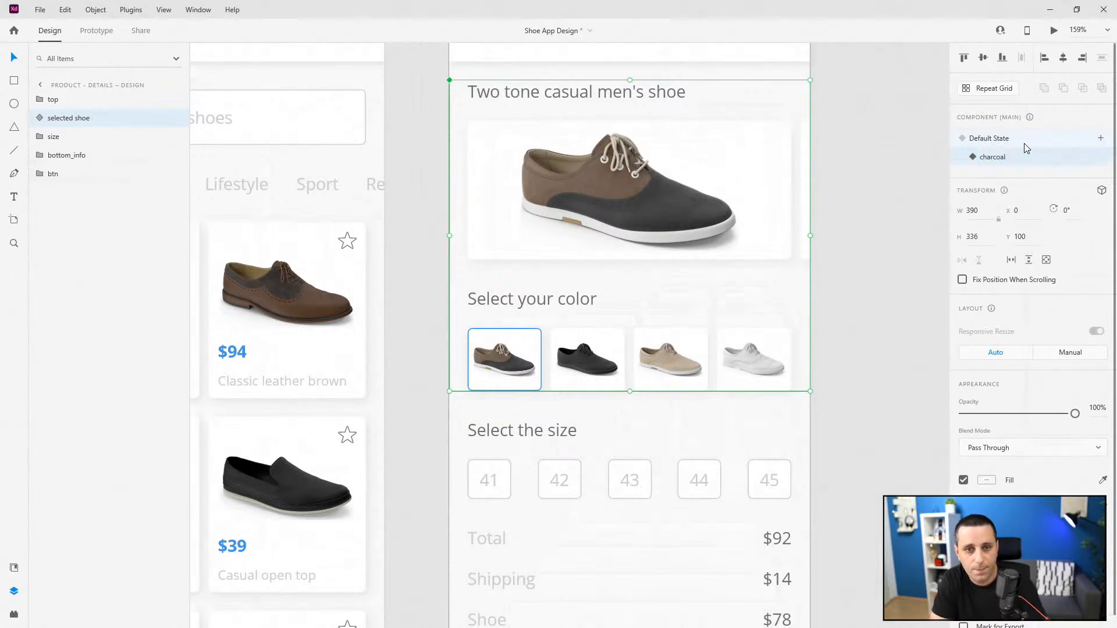
Step: Add two more new states to the selected shoe component, named "tan" and "white"
{"action": "left_click", "coordinate": [1101, 138]}
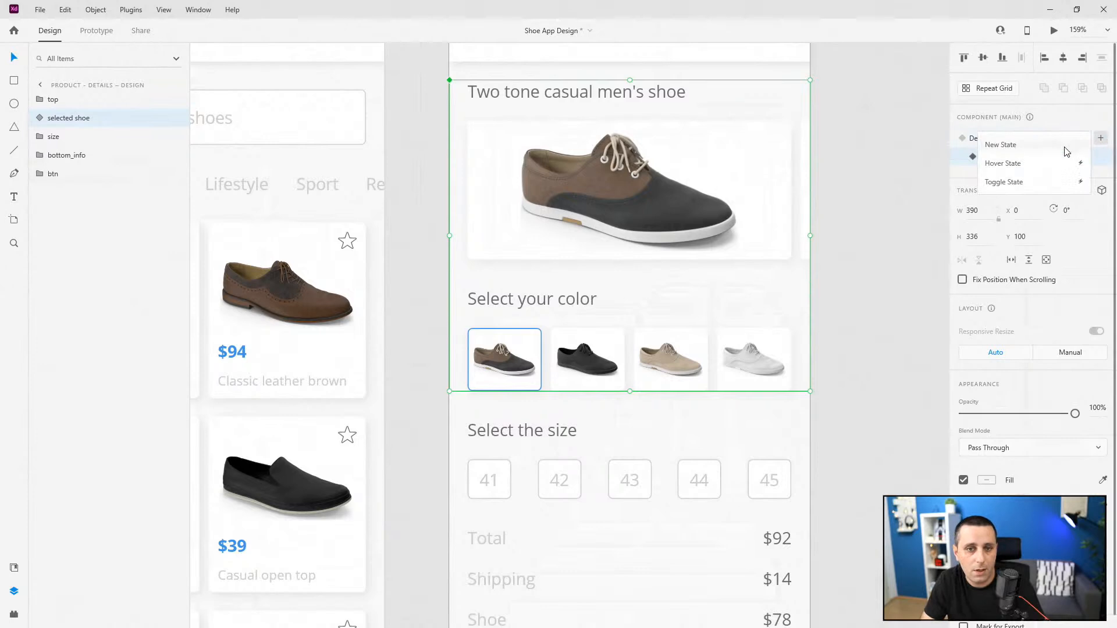
{"action": "left_click", "coordinate": [1065, 145]}
{"action": "type", "text": "tan"}
{"action": "key", "text": "Return"}
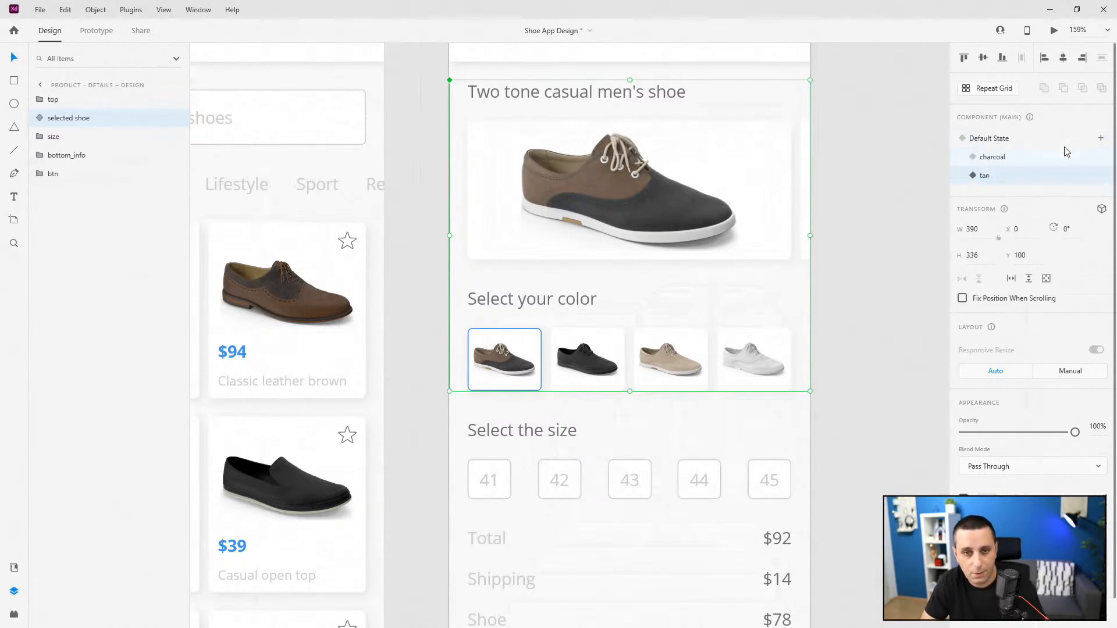
{"action": "left_click", "coordinate": [1100, 137]}
{"action": "left_click", "coordinate": [1011, 150]}
{"action": "type", "text": "white"}
{"action": "key", "text": "Return"}
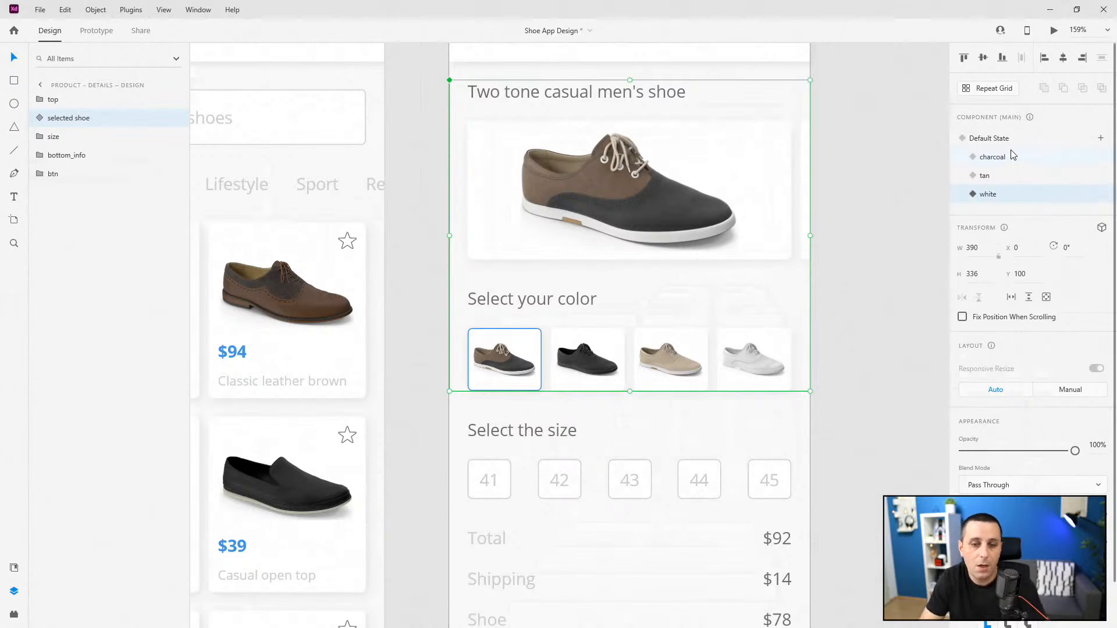
Step: In the charcoal state, turn off the border on item_color_bg of item_color1, the two-tone thumbnail
{"action": "left_click", "coordinate": [1015, 143]}
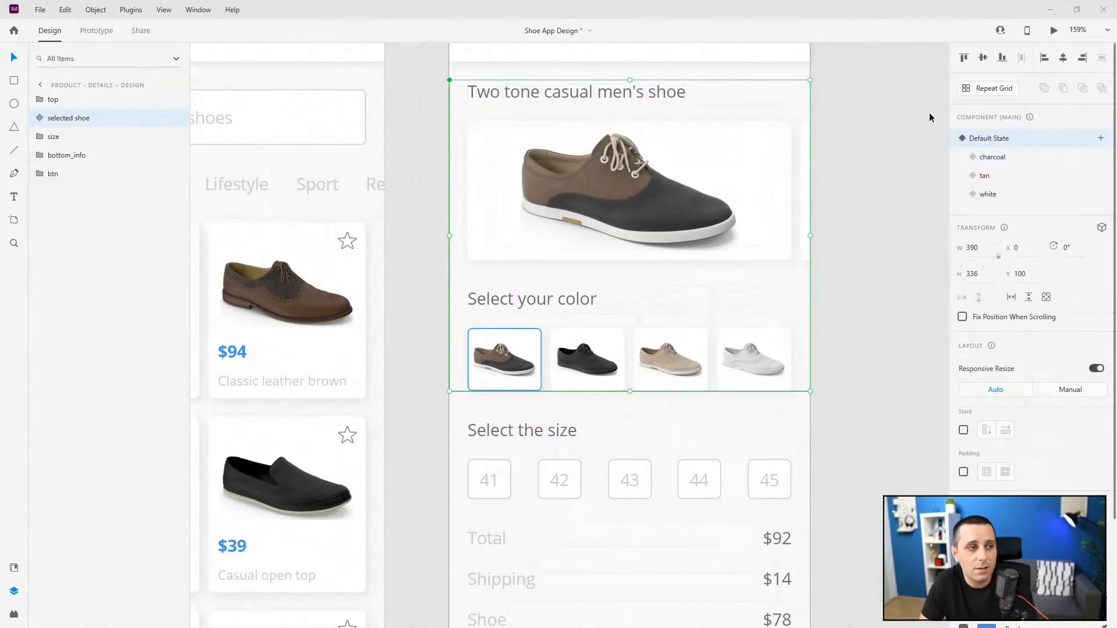
{"action": "left_click", "coordinate": [997, 159]}
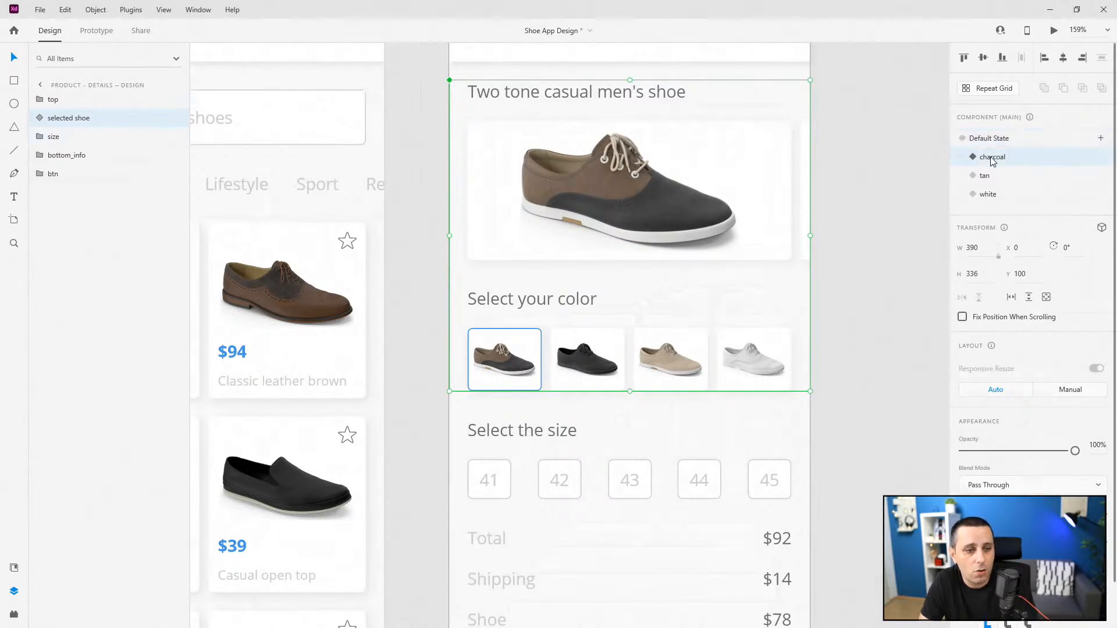
{"action": "left_click", "coordinate": [41, 118]}
{"action": "left_click", "coordinate": [56, 155]}
{"action": "left_click", "coordinate": [53, 175]}
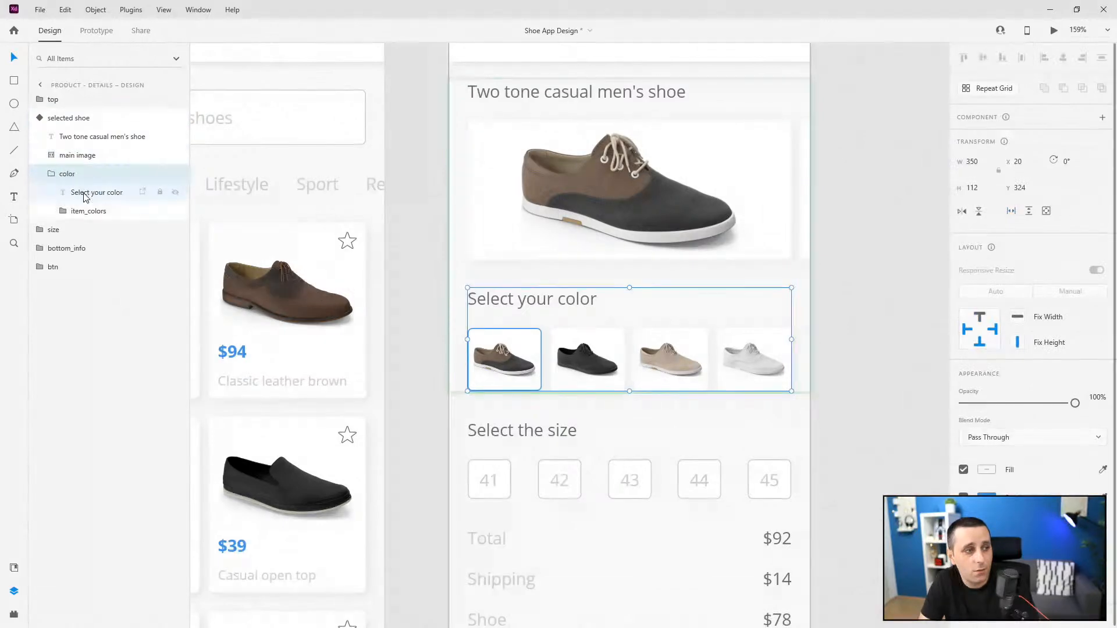
{"action": "left_click", "coordinate": [62, 211]}
{"action": "left_click", "coordinate": [86, 229]}
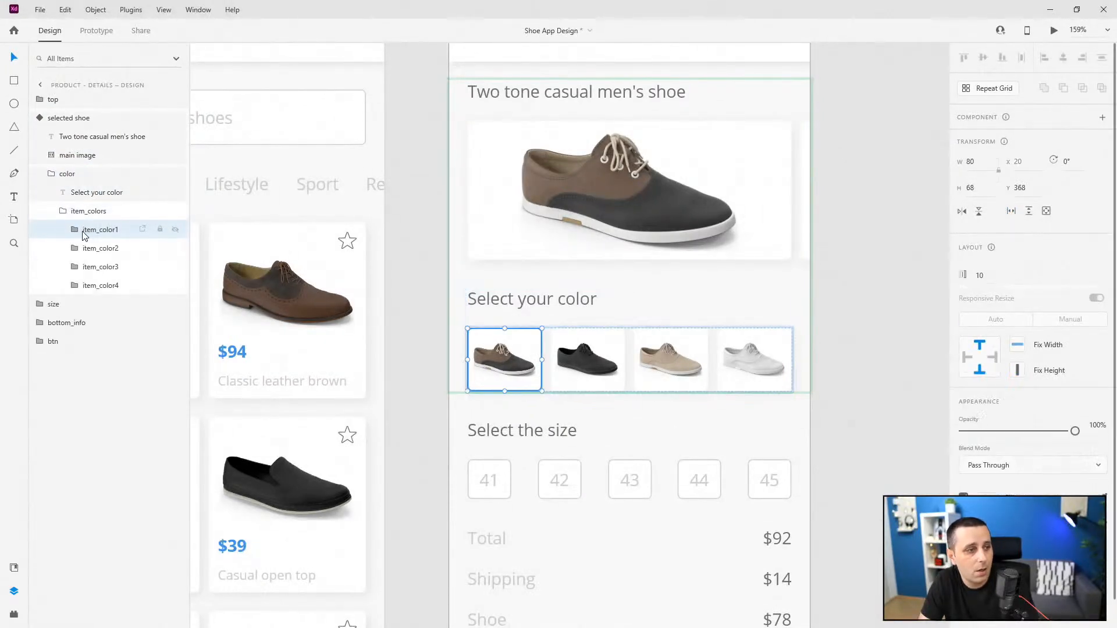
{"action": "left_click", "coordinate": [76, 229]}
{"action": "left_click", "coordinate": [108, 267]}
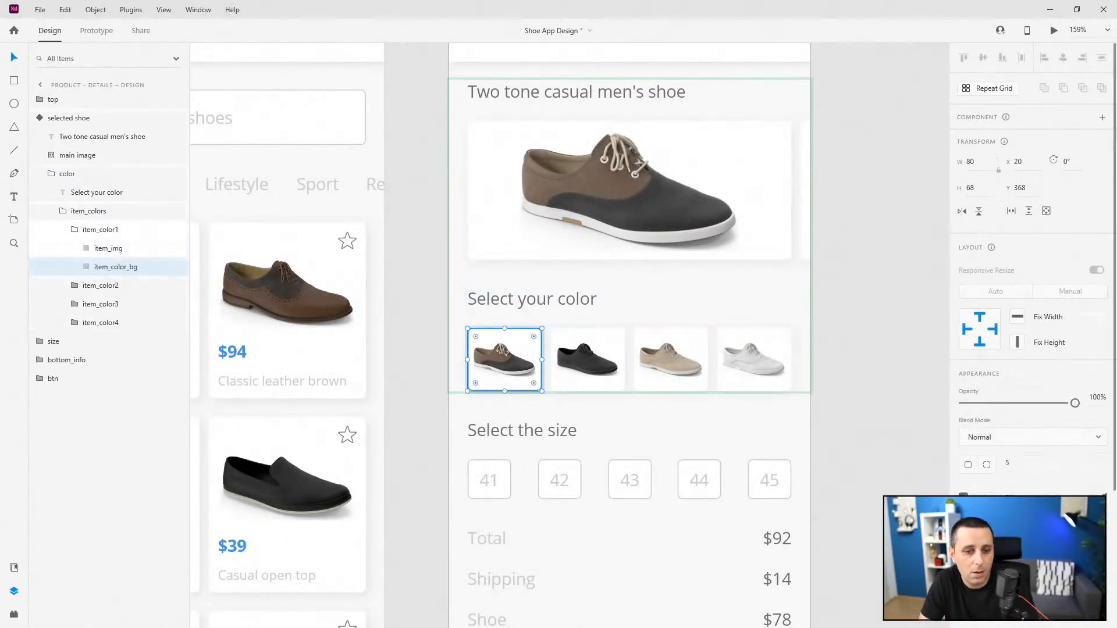
{"action": "left_click", "coordinate": [964, 522]}
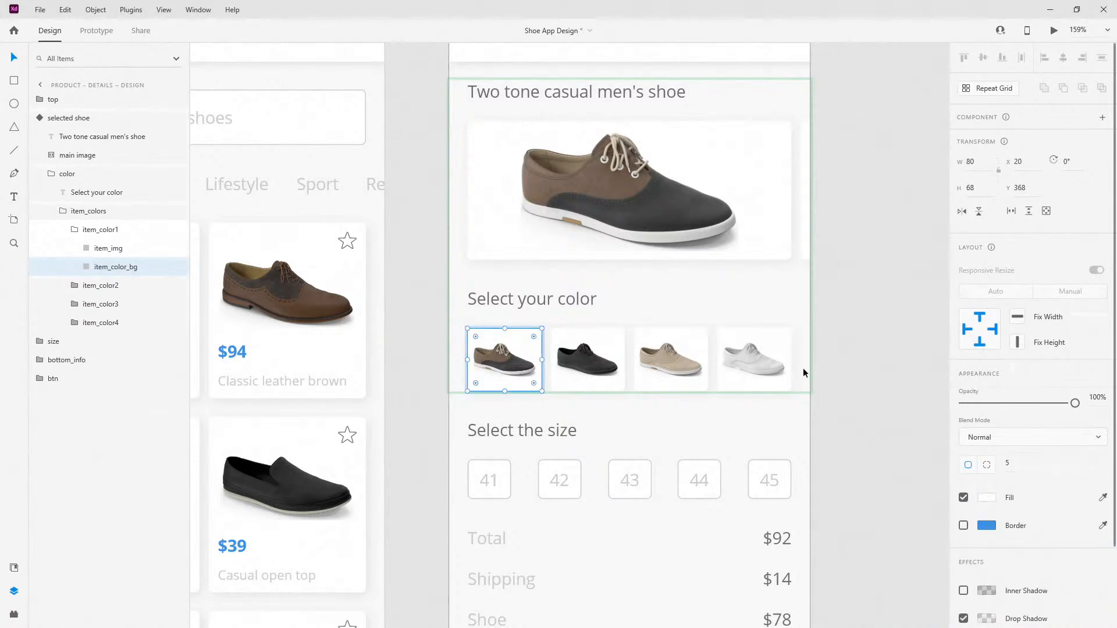
Step: Turn on the border for item_color_bg of item_color2, the charcoal thumbnail, in the charcoal state
{"action": "left_click", "coordinate": [75, 230]}
{"action": "left_click", "coordinate": [75, 249]}
{"action": "left_click", "coordinate": [102, 286]}
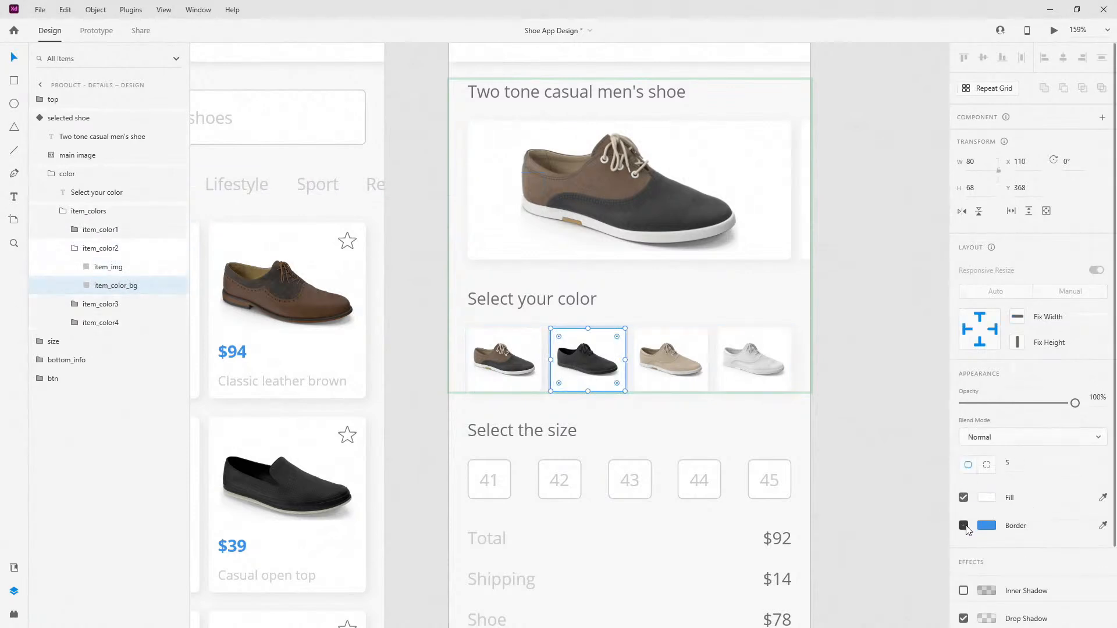
{"action": "left_click", "coordinate": [964, 526]}
{"action": "left_click", "coordinate": [75, 250]}
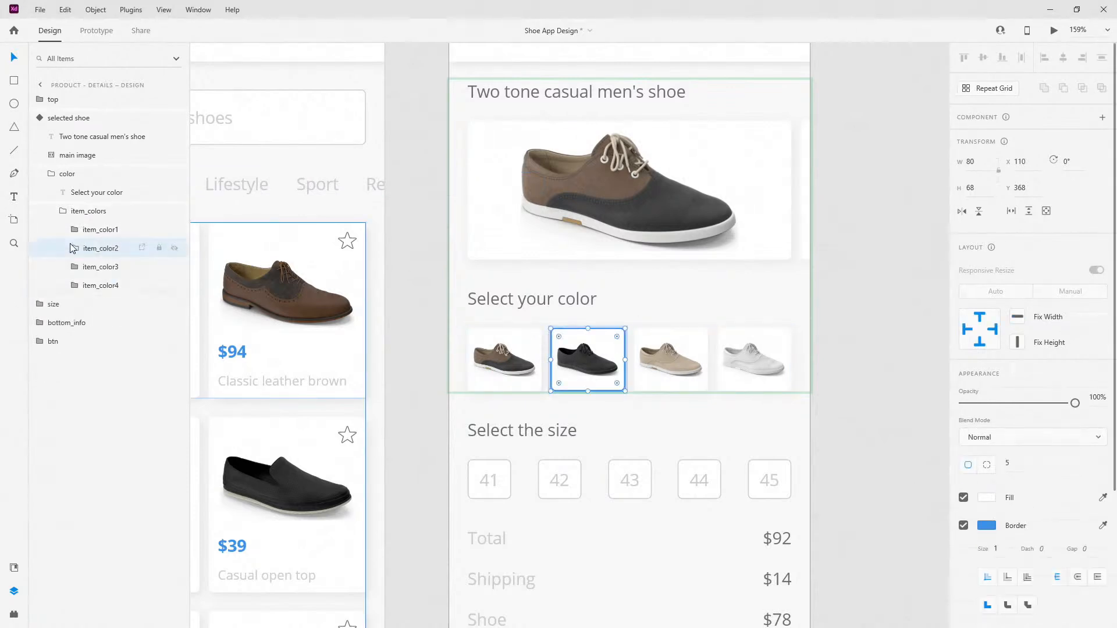
{"action": "left_click", "coordinate": [64, 213]}
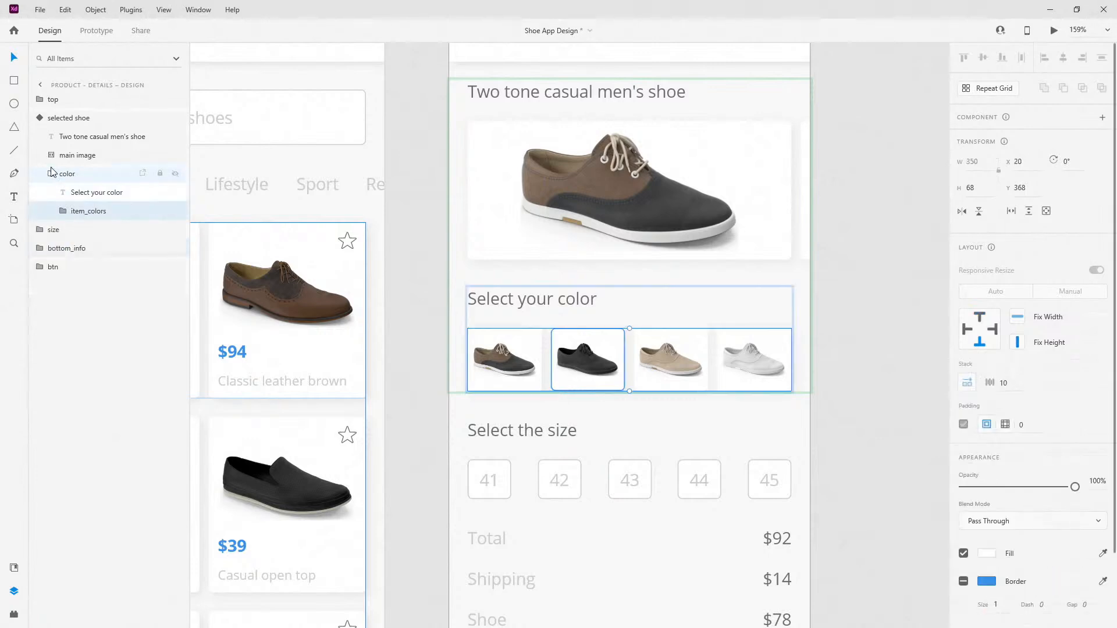
Step: Replace product_img in main_img with the charcoal image from the main shoe colors folder
{"action": "left_click", "coordinate": [52, 157]}
{"action": "left_click", "coordinate": [64, 174]}
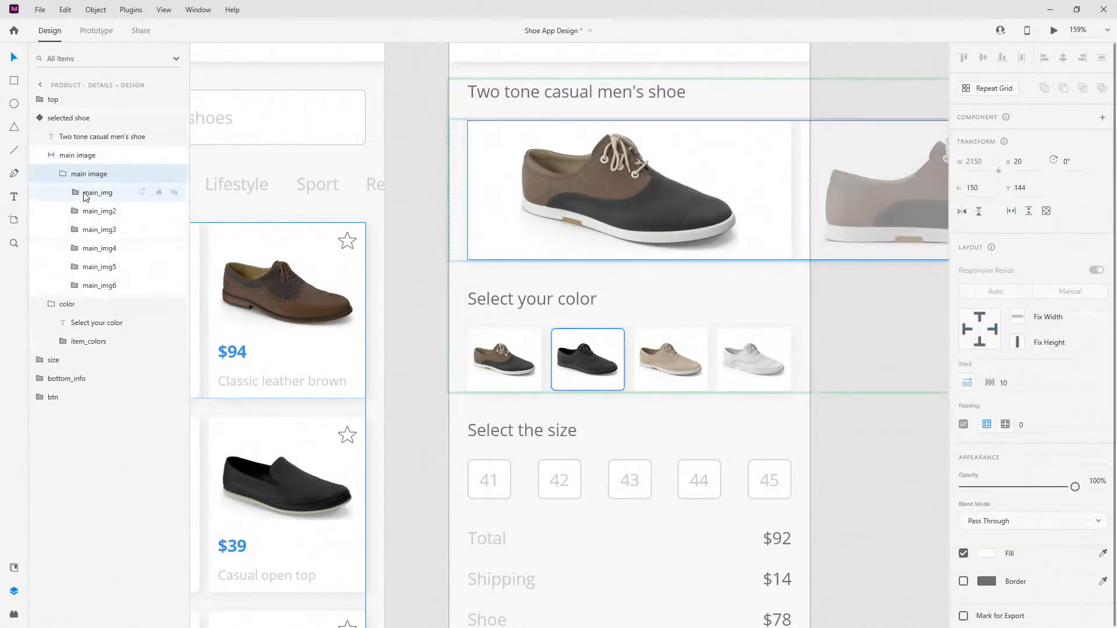
{"action": "left_click", "coordinate": [81, 195]}
{"action": "left_click", "coordinate": [75, 193]}
{"action": "left_click", "coordinate": [93, 211]}
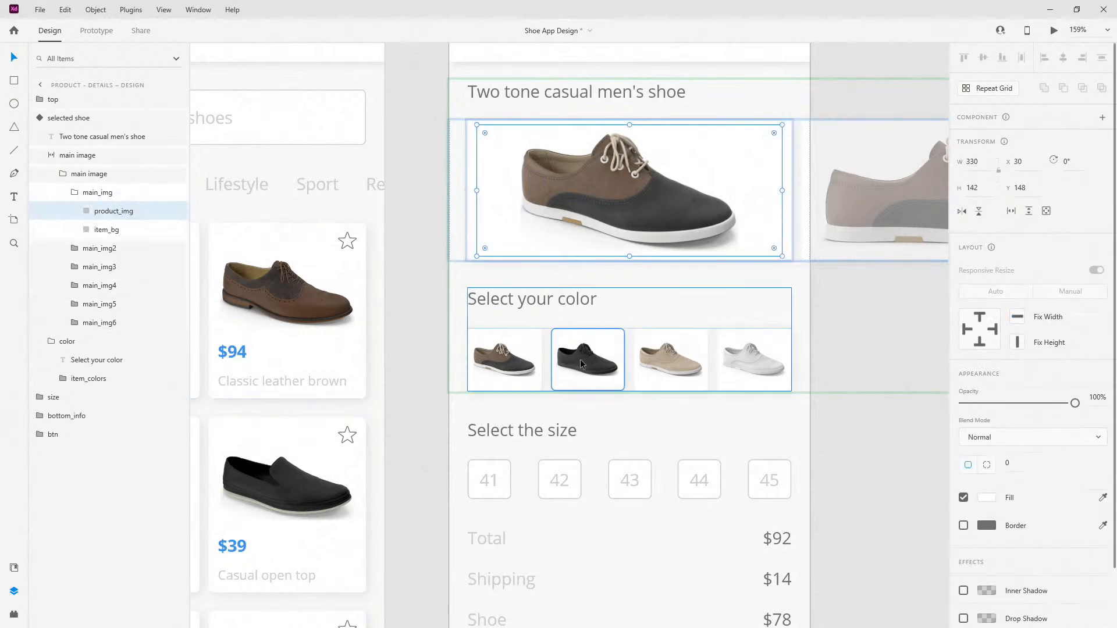
{"action": "key", "text": "alt+Tab"}
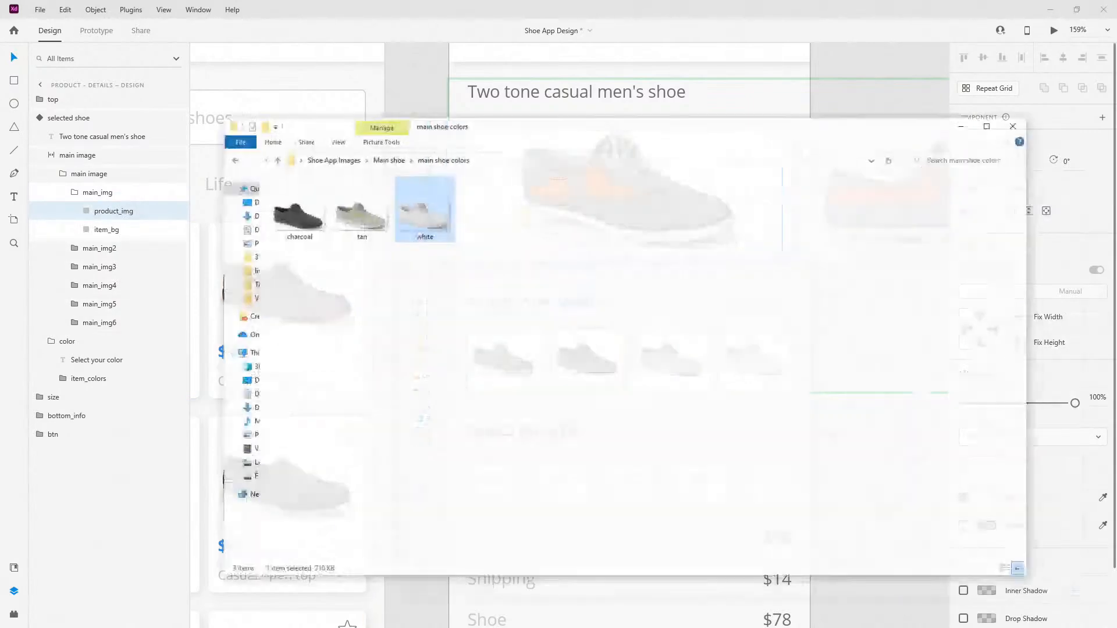
{"action": "left_click", "coordinate": [262, 222]}
{"action": "left_click_drag", "start_coordinate": [563, 123], "coordinate": [600, 364]}
{"action": "left_click_drag", "start_coordinate": [619, 203], "coordinate": [630, 183]}
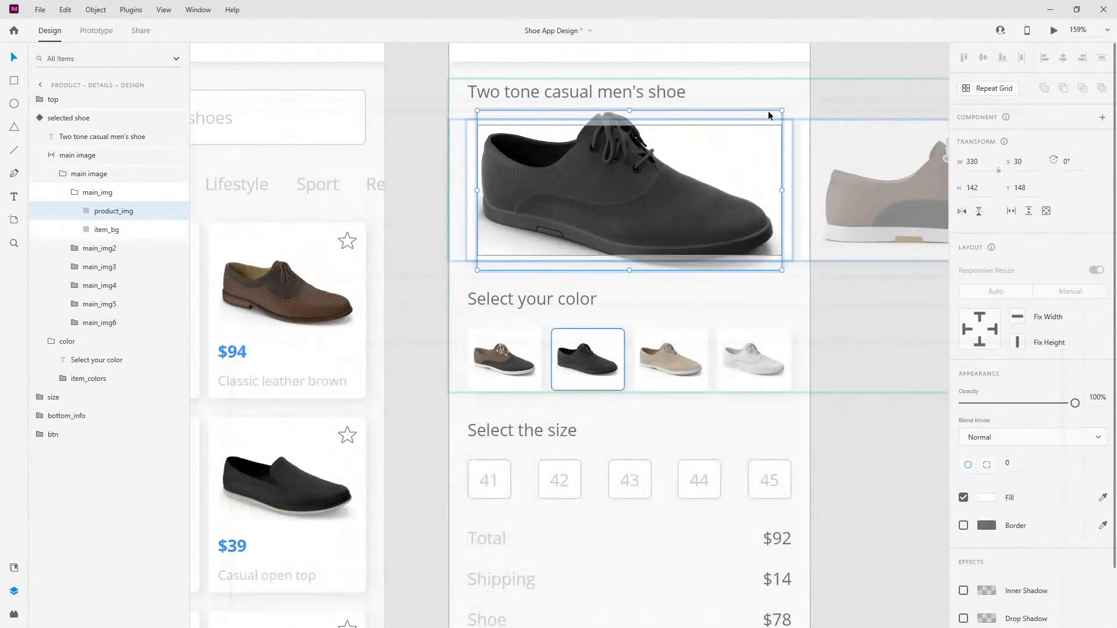
Step: Scale the charcoal shoe image down from its center so it fits within the white card
{"action": "key", "text": "alt"}
{"action": "left_click_drag", "start_coordinate": [780, 113], "coordinate": [750, 130]}
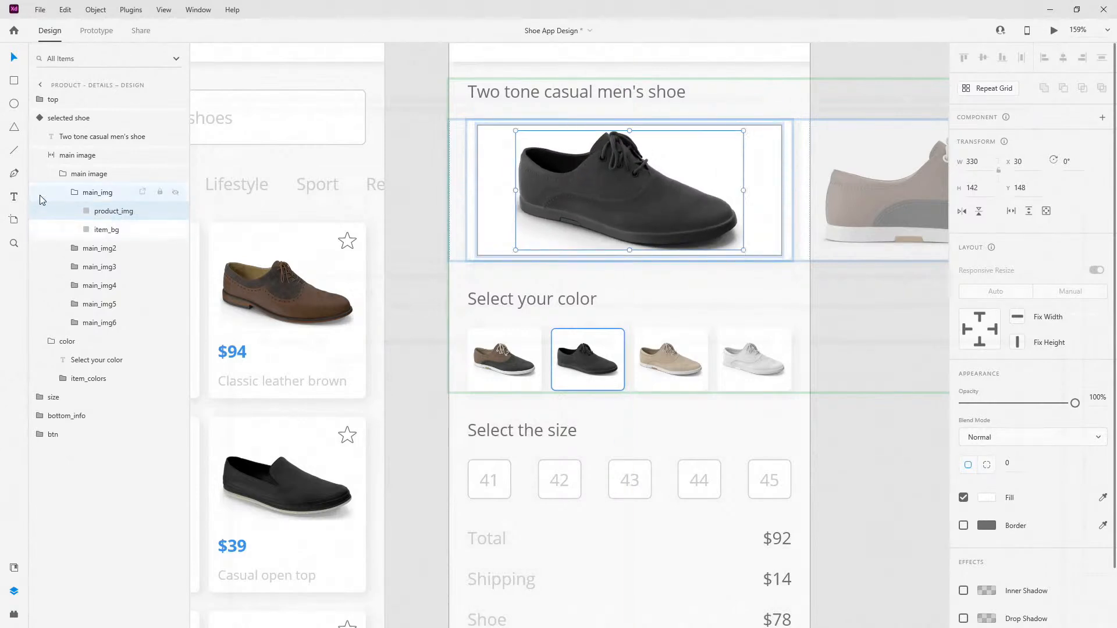
{"action": "left_click", "coordinate": [76, 192]}
{"action": "left_click", "coordinate": [64, 174]}
{"action": "left_click", "coordinate": [51, 156]}
{"action": "left_click", "coordinate": [38, 119]}
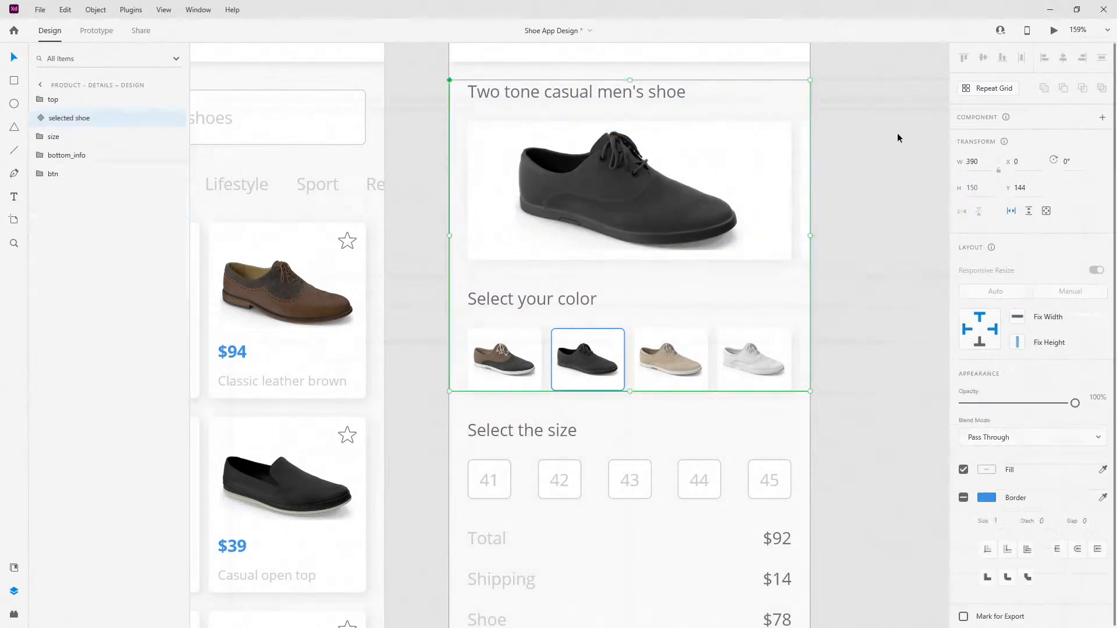
Step: Compare the charcoal state with the Default State and shrink the charcoal shoe image slightly to match the two-tone shoe
{"action": "left_click", "coordinate": [1000, 139]}
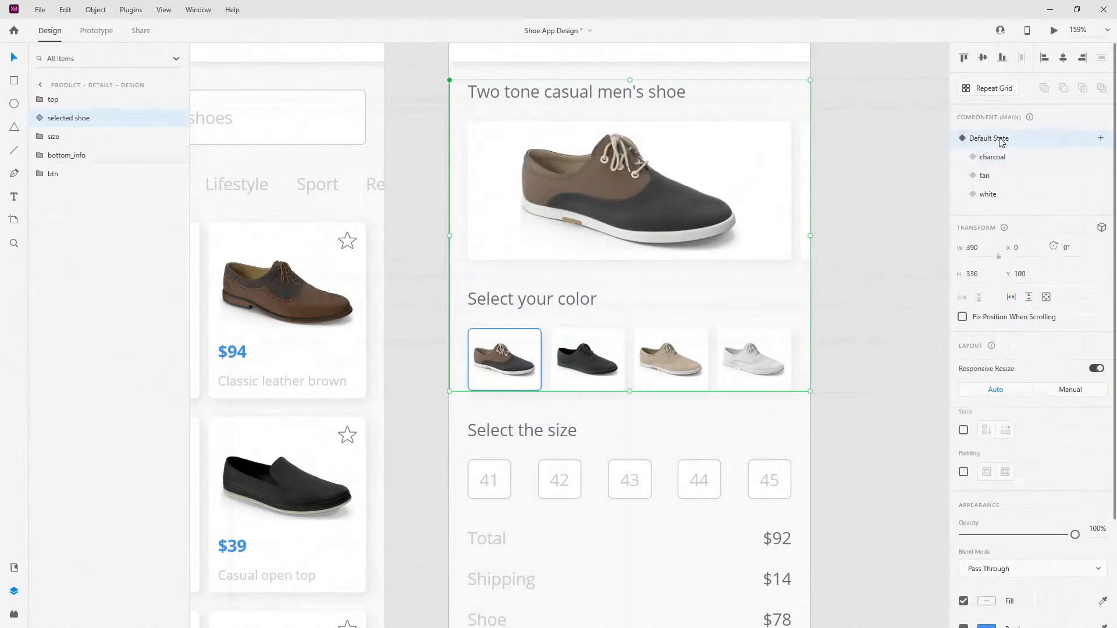
{"action": "left_click", "coordinate": [1005, 159]}
{"action": "left_click", "coordinate": [1001, 142]}
{"action": "left_click", "coordinate": [1003, 162]}
{"action": "left_click", "coordinate": [39, 118]}
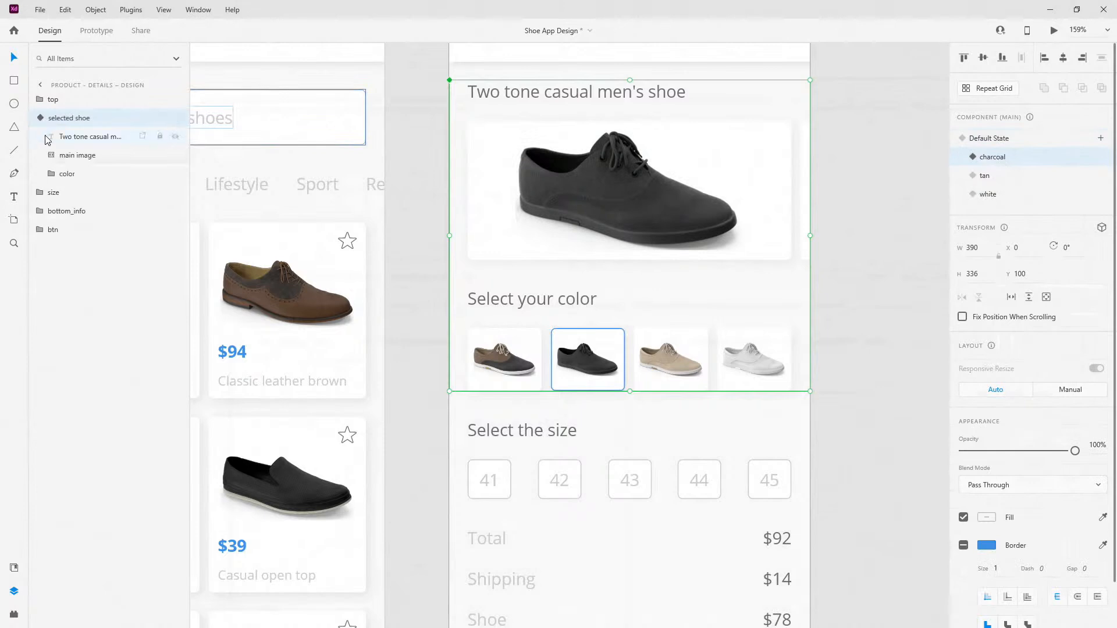
{"action": "left_click", "coordinate": [52, 155]}
{"action": "left_click", "coordinate": [64, 174]}
{"action": "left_click", "coordinate": [75, 193]}
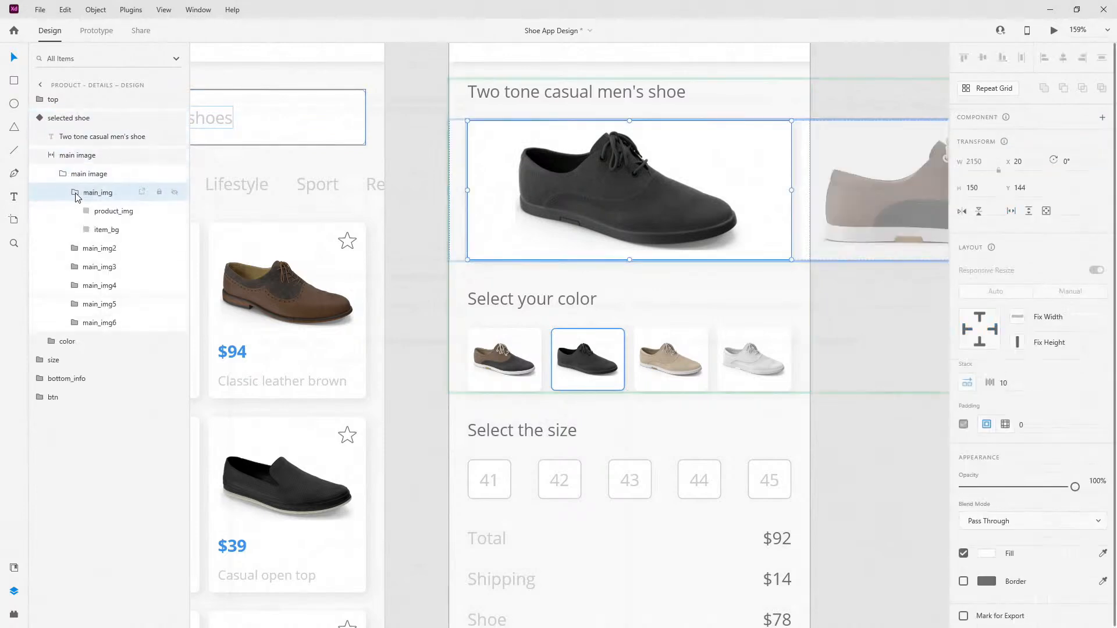
{"action": "left_click", "coordinate": [97, 212]}
{"action": "double_click", "coordinate": [660, 187]}
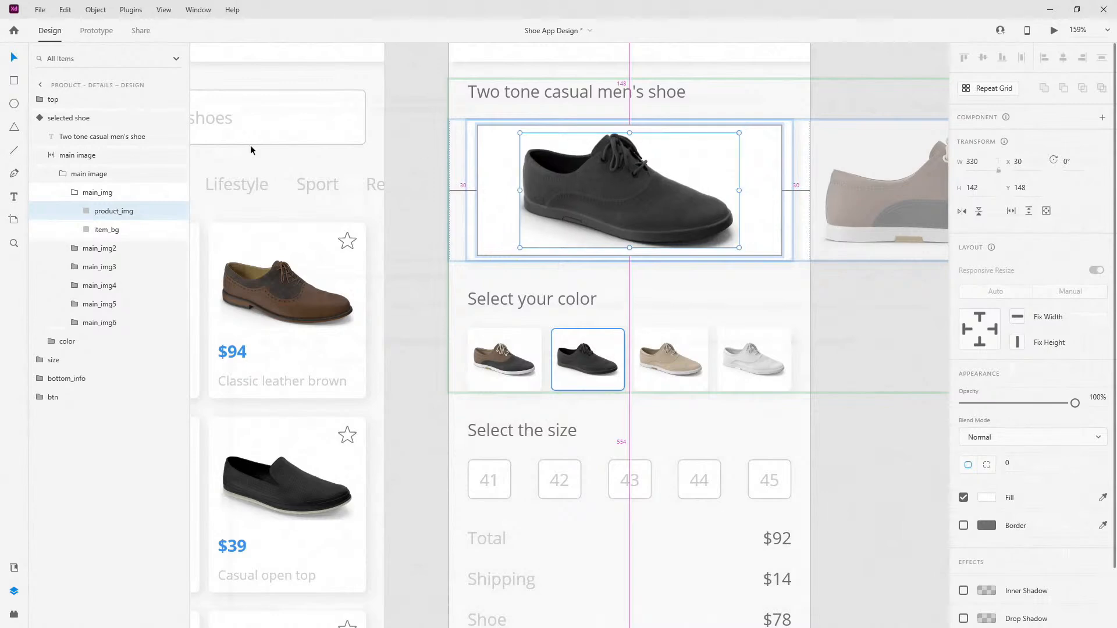
{"action": "left_click", "coordinate": [74, 192]}
{"action": "left_click", "coordinate": [69, 118]}
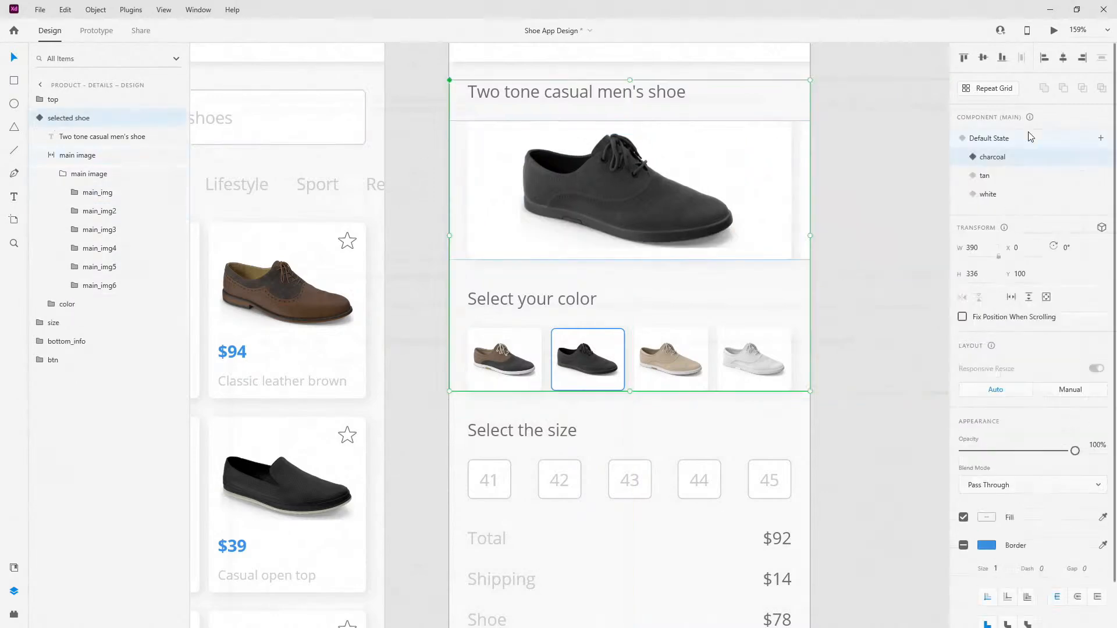
Step: Switch between the Default State and the charcoal state to check that the shoes match in size and position
{"action": "left_click", "coordinate": [1019, 141]}
{"action": "left_click", "coordinate": [1013, 158]}
{"action": "left_click", "coordinate": [1011, 144]}
{"action": "left_click", "coordinate": [1010, 150]}
{"action": "left_click", "coordinate": [1009, 144]}
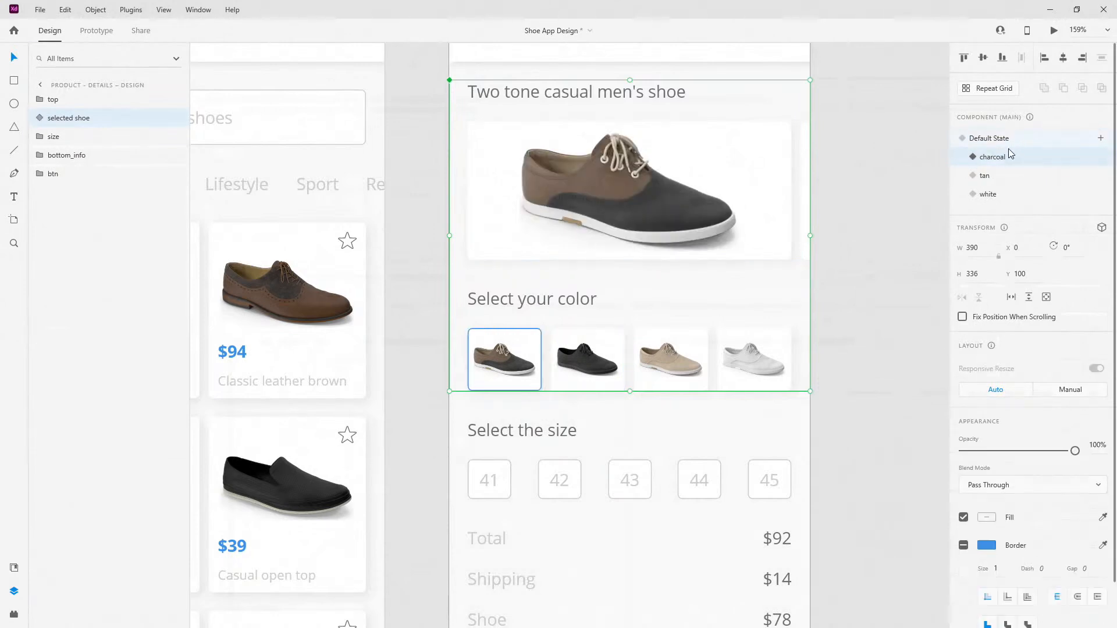
{"action": "left_click", "coordinate": [1009, 152]}
Step: In the tan state, turn on the border for item_color_bg of item_color3, the tan thumbnail
{"action": "left_click", "coordinate": [1008, 178]}
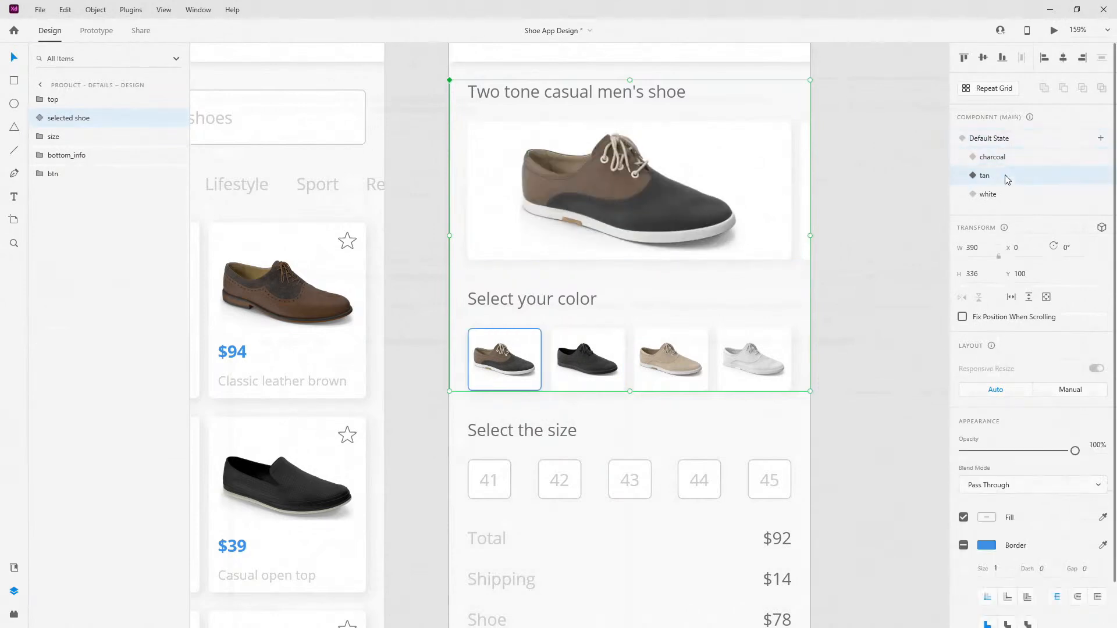
{"action": "left_click", "coordinate": [42, 118]}
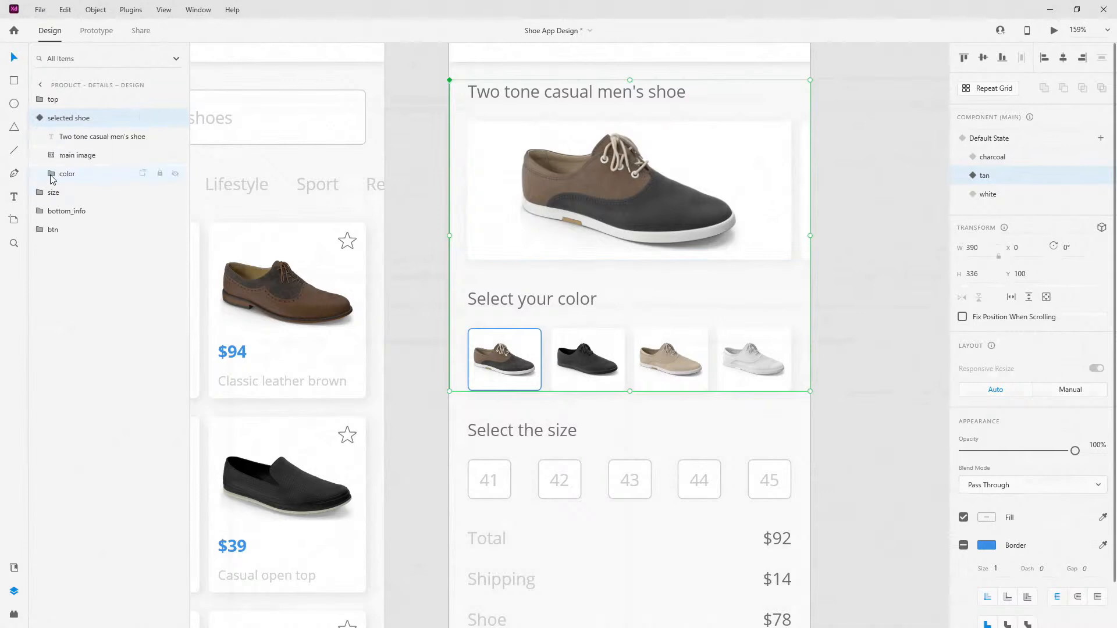
{"action": "left_click", "coordinate": [51, 174]}
{"action": "left_click", "coordinate": [63, 212]}
{"action": "left_click", "coordinate": [75, 267]}
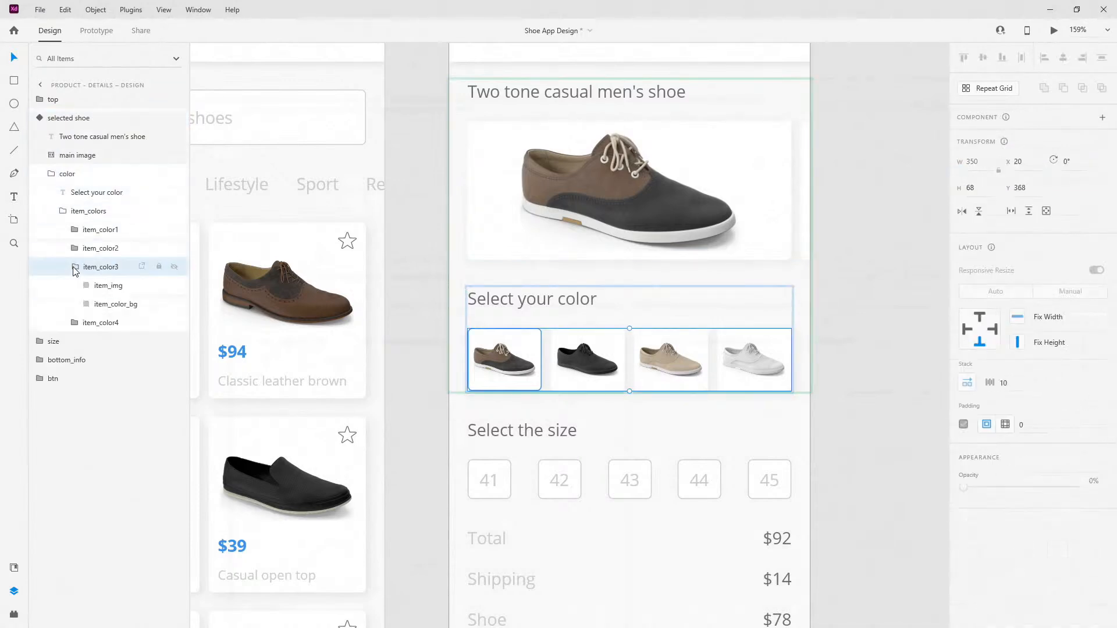
{"action": "left_click", "coordinate": [100, 304]}
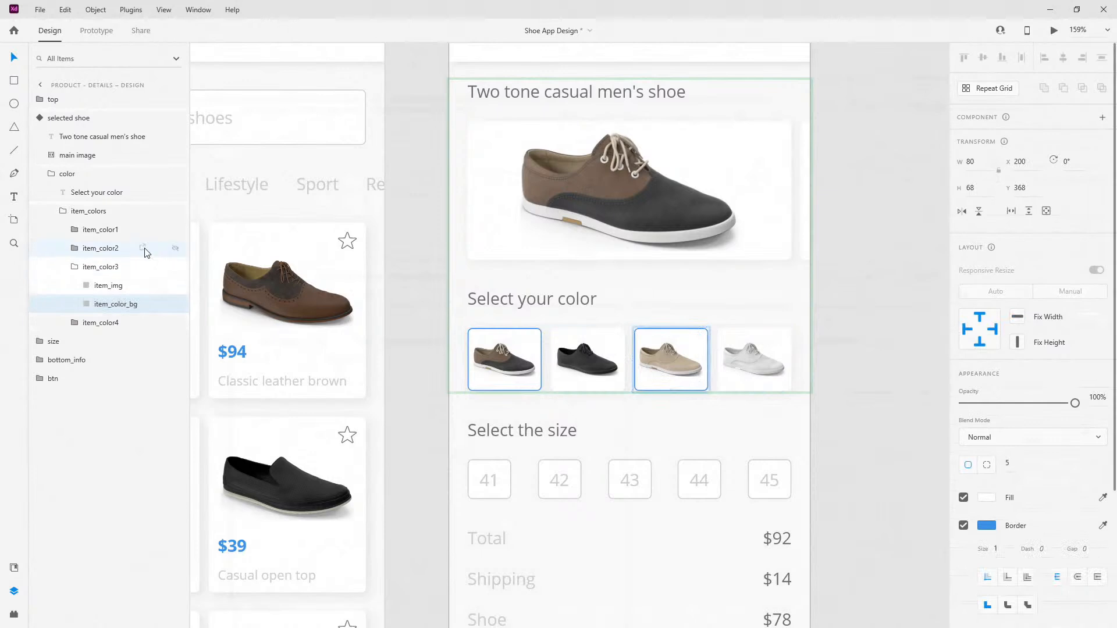
{"action": "left_click", "coordinate": [74, 267]}
Step: Turn off the border on item_color_bg of item_color1, the two-tone thumbnail, in the tan state
{"action": "left_click", "coordinate": [75, 229]}
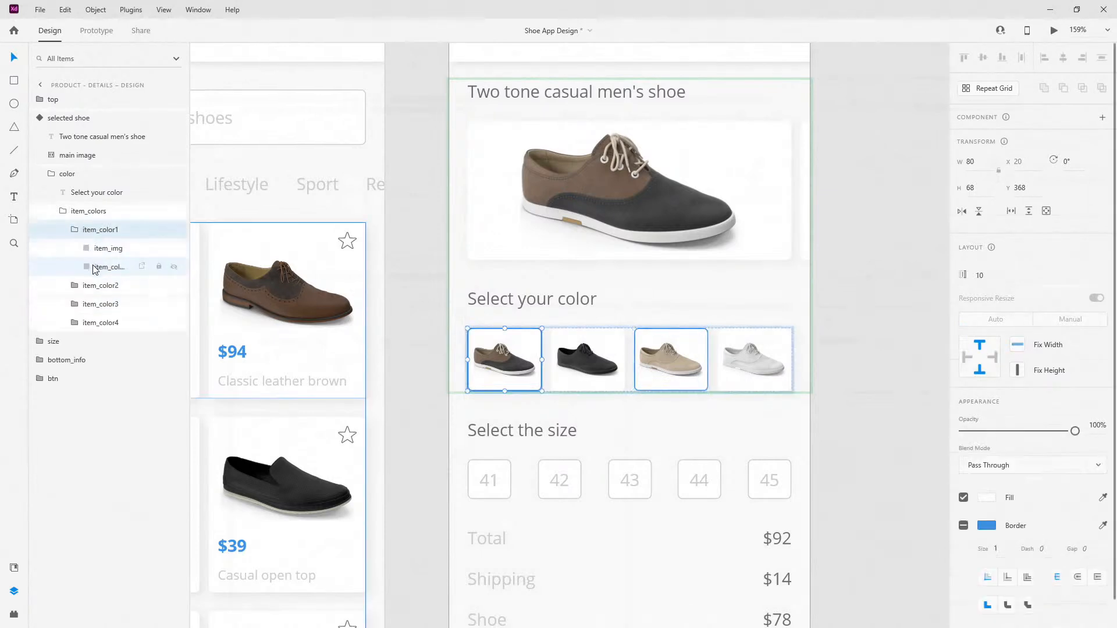
{"action": "left_click", "coordinate": [93, 267]}
{"action": "left_click", "coordinate": [963, 525]}
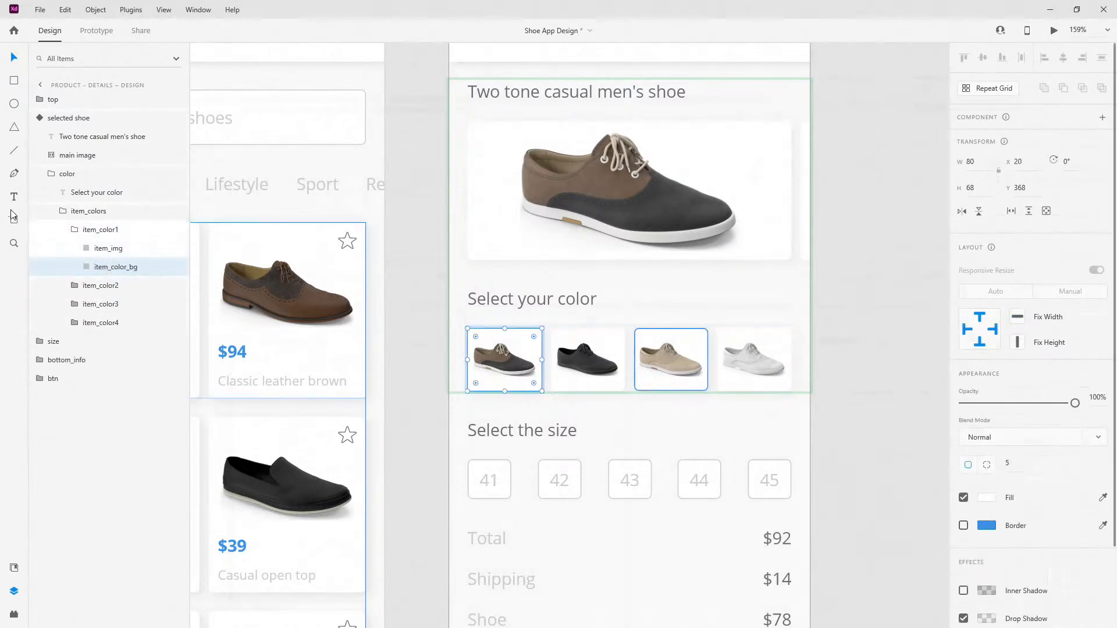
Step: In the tan state, replace main_img's product_img with the tan image from the main shoe colors folder and shrink it to the two-tone shoe's size
{"action": "left_click", "coordinate": [63, 211]}
{"action": "left_click", "coordinate": [51, 175]}
{"action": "left_click", "coordinate": [51, 156]}
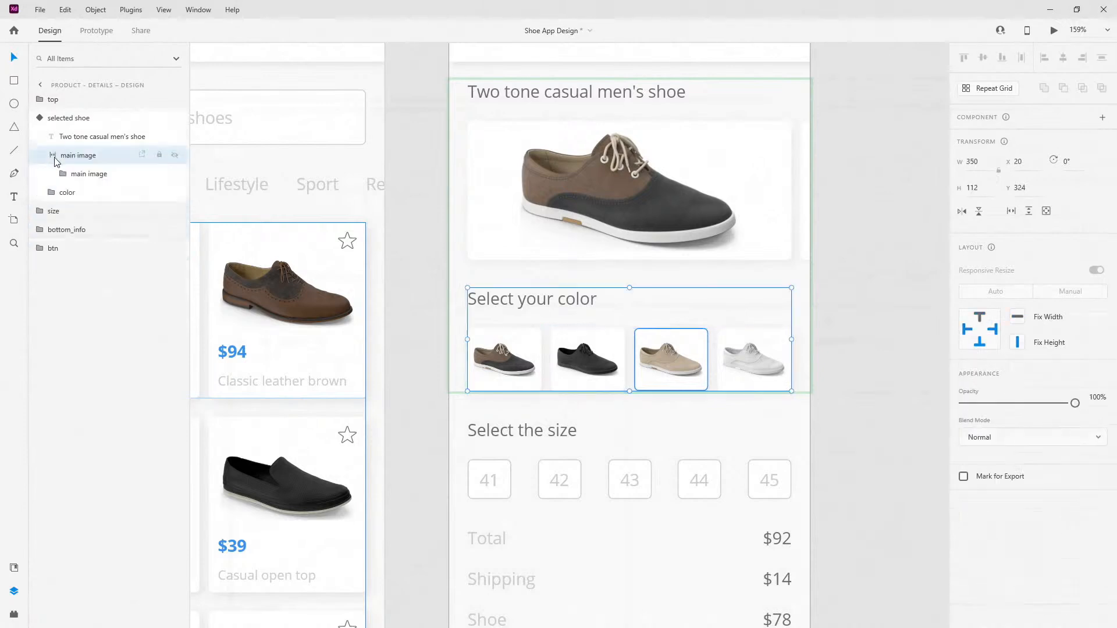
{"action": "left_click", "coordinate": [62, 174]}
{"action": "left_click", "coordinate": [75, 193]}
{"action": "left_click", "coordinate": [95, 211]}
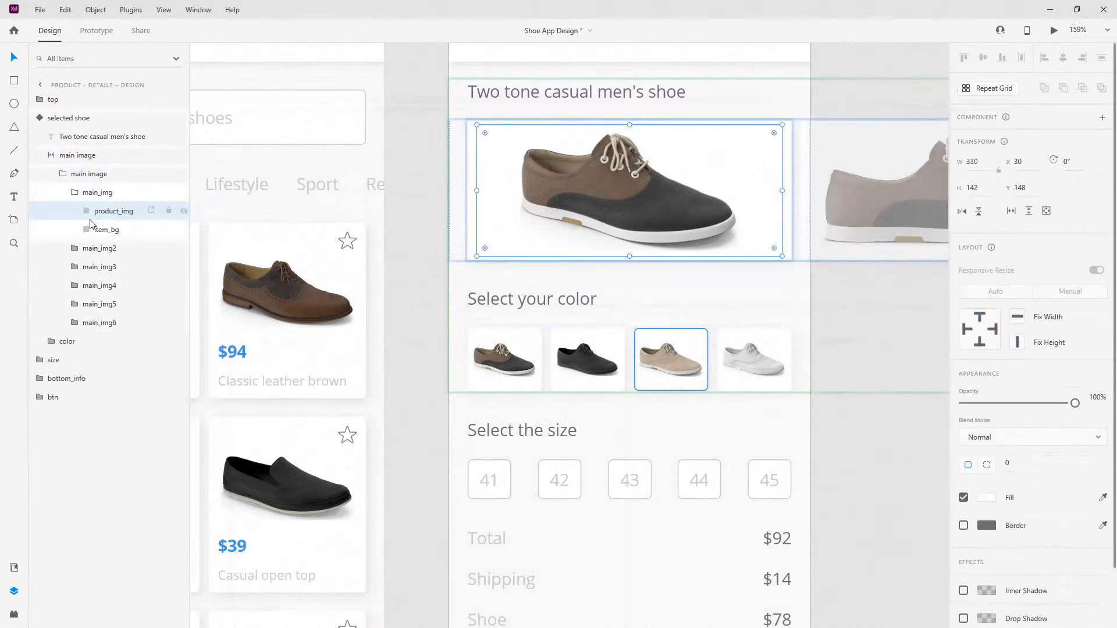
{"action": "key", "text": "alt+Tab"}
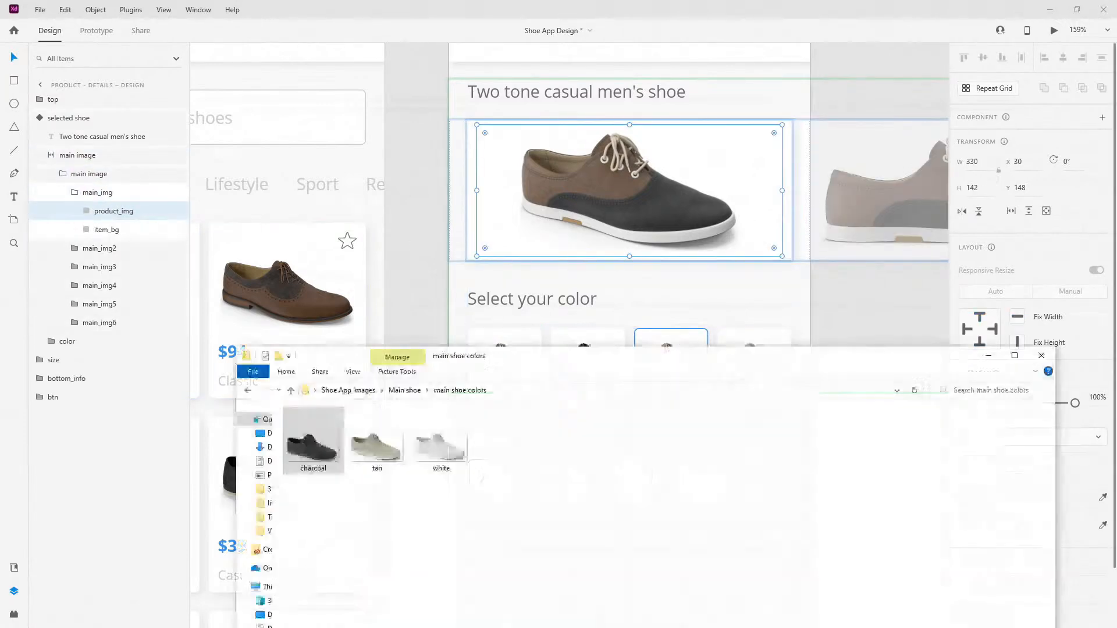
{"action": "left_click_drag", "start_coordinate": [354, 460], "coordinate": [624, 200]}
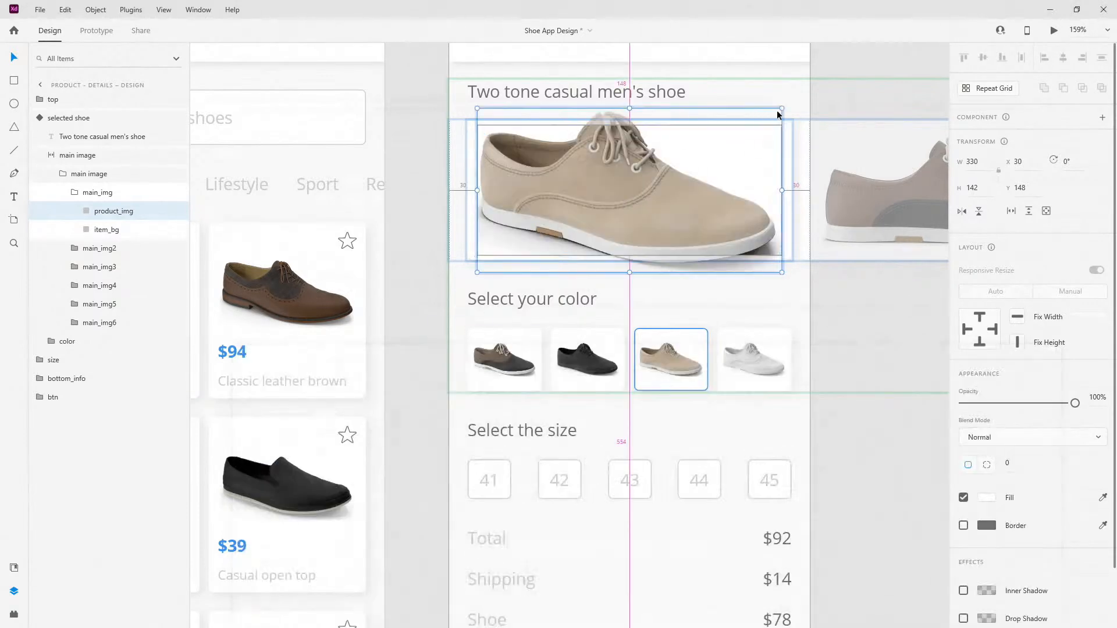
{"action": "left_click_drag", "start_coordinate": [782, 109], "coordinate": [741, 133]}
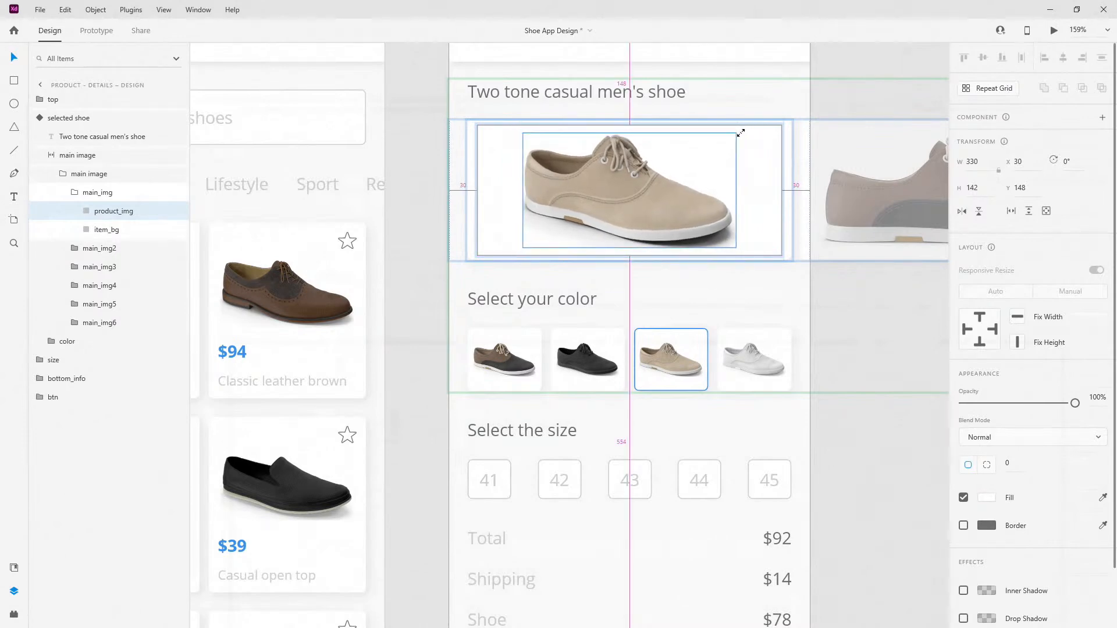
Step: Switch between the Default, charcoal and tan states of the selected shoe component to compare the main shoe's size and position
{"action": "left_click", "coordinate": [64, 175]}
{"action": "left_click", "coordinate": [69, 117]}
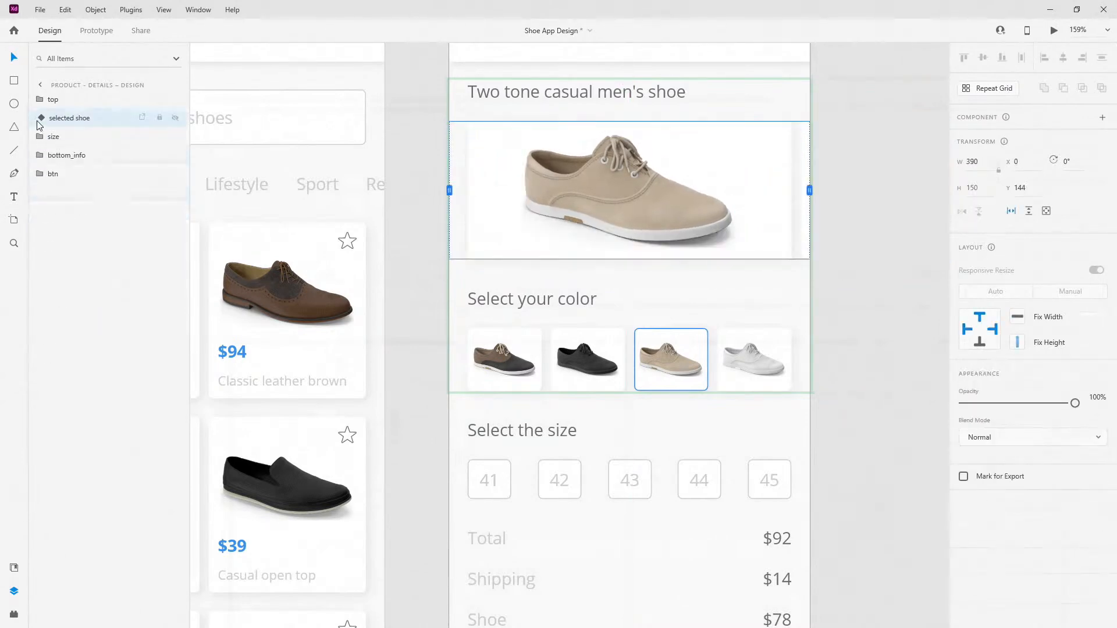
{"action": "left_click", "coordinate": [982, 140]}
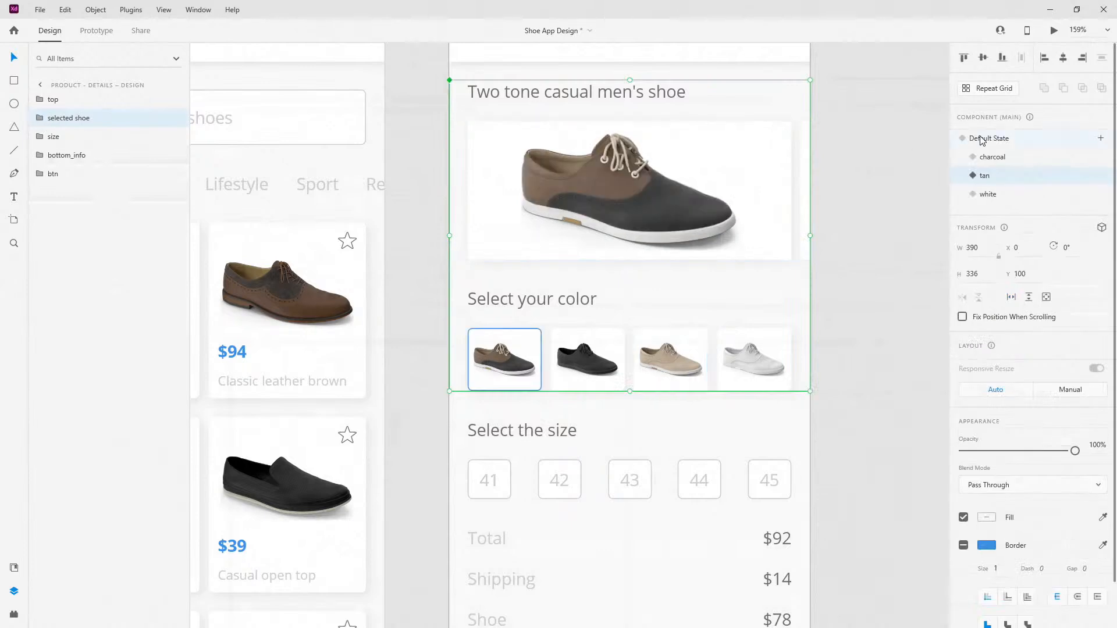
{"action": "left_click", "coordinate": [997, 161]}
{"action": "left_click", "coordinate": [992, 173]}
{"action": "left_click", "coordinate": [995, 166]}
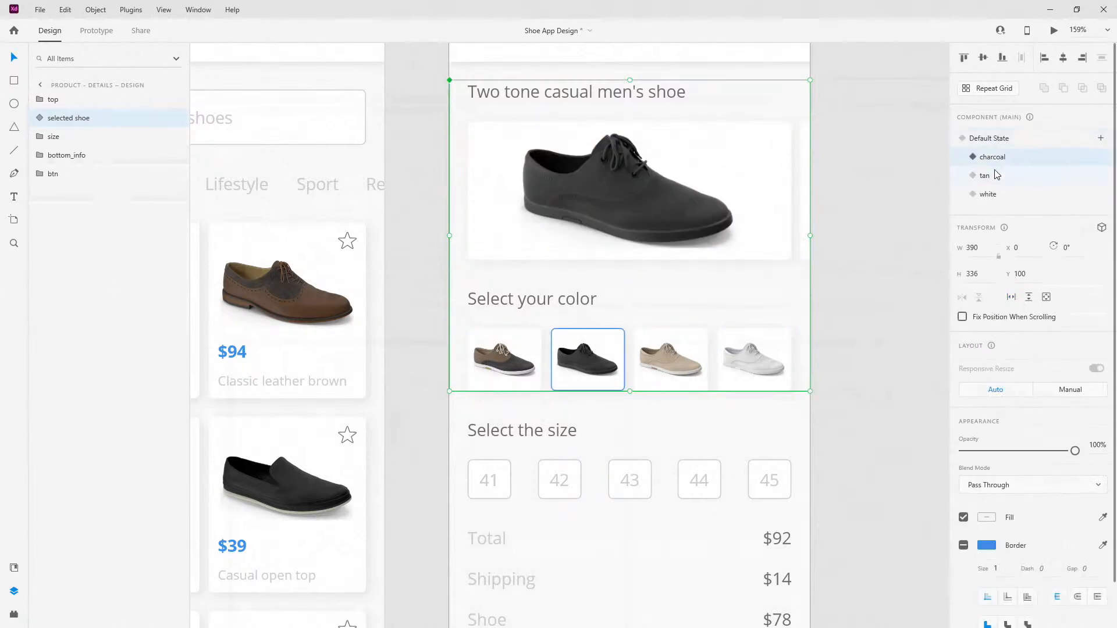
{"action": "left_click", "coordinate": [997, 181]}
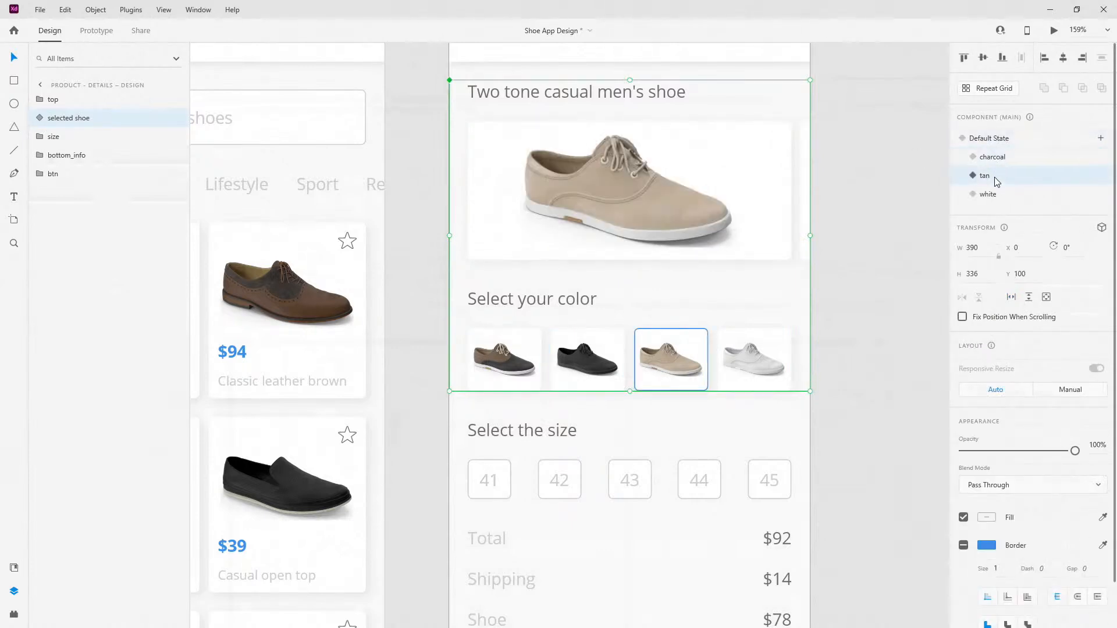
Step: Enlarge the tan shoe image slightly inside product_img in the tan state
{"action": "left_click", "coordinate": [636, 198], "text": "ctrl"}
{"action": "double_click", "coordinate": [641, 193]}
{"action": "left_click_drag", "start_coordinate": [735, 133], "coordinate": [738, 132]}
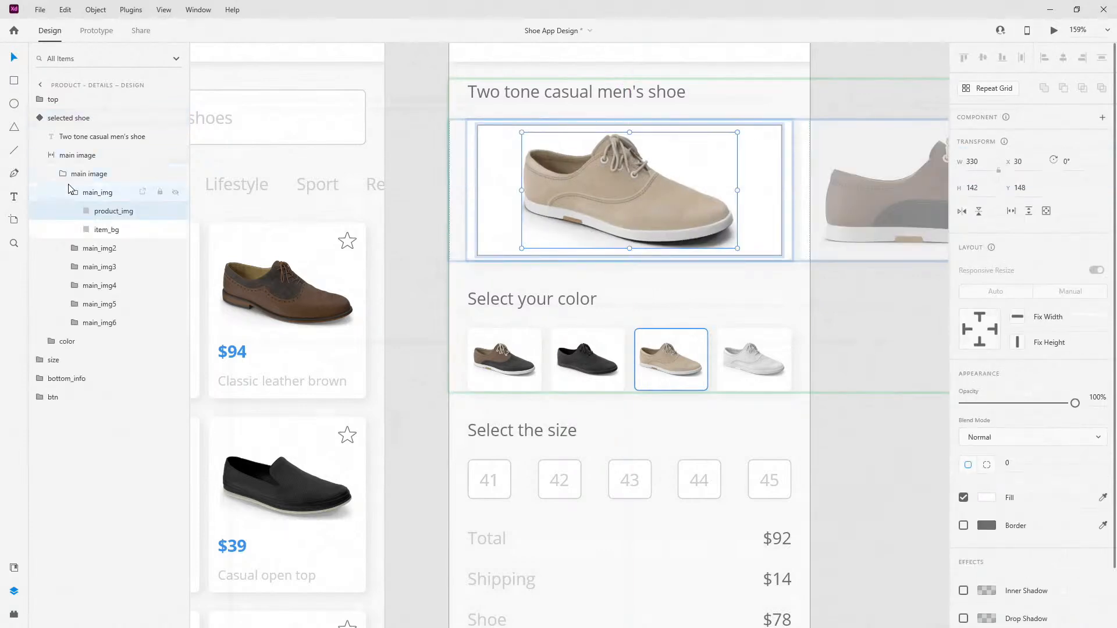
Step: Cycle through the Default, charcoal and tan states to check that the resized tan shoe lines up with the others
{"action": "left_click", "coordinate": [61, 122]}
{"action": "left_click", "coordinate": [988, 143]}
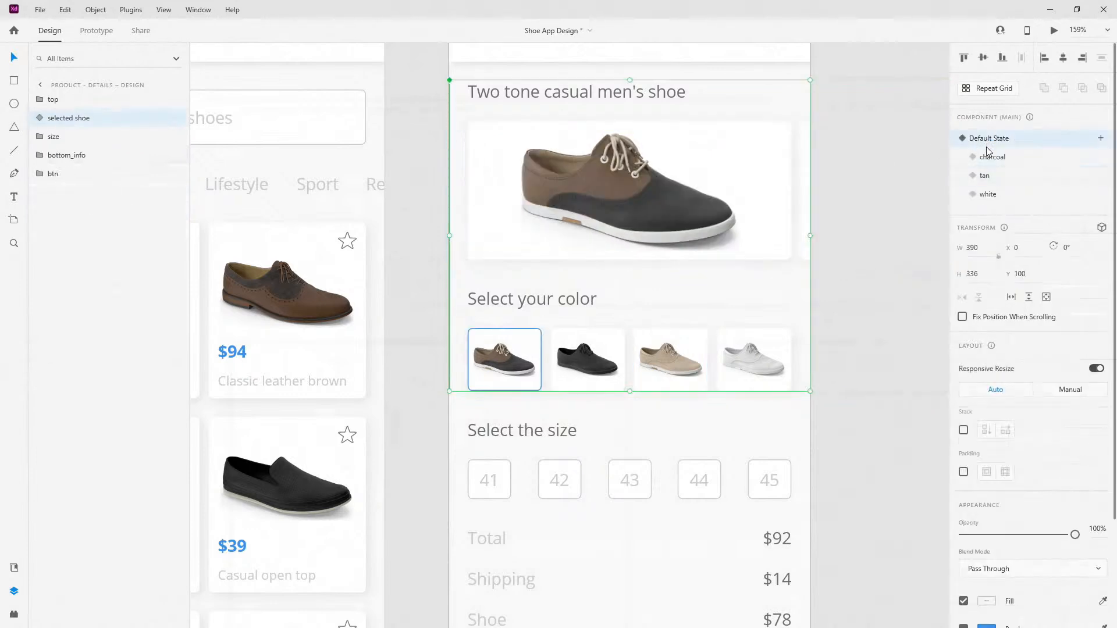
{"action": "left_click", "coordinate": [987, 177]}
{"action": "left_click", "coordinate": [992, 158]}
{"action": "left_click", "coordinate": [990, 176]}
{"action": "left_click", "coordinate": [999, 157]}
{"action": "left_click", "coordinate": [1002, 139]}
{"action": "left_click", "coordinate": [999, 158]}
{"action": "left_click", "coordinate": [998, 175]}
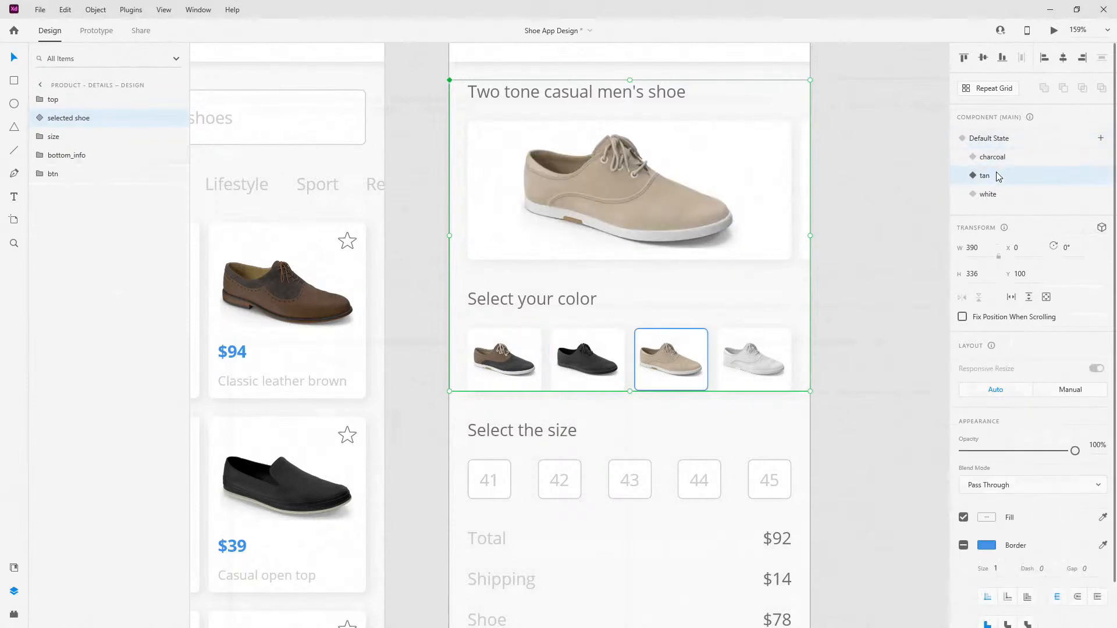
Step: In the white state, turn on the border for item_color_bg of item_color4, the white thumbnail
{"action": "left_click", "coordinate": [998, 193]}
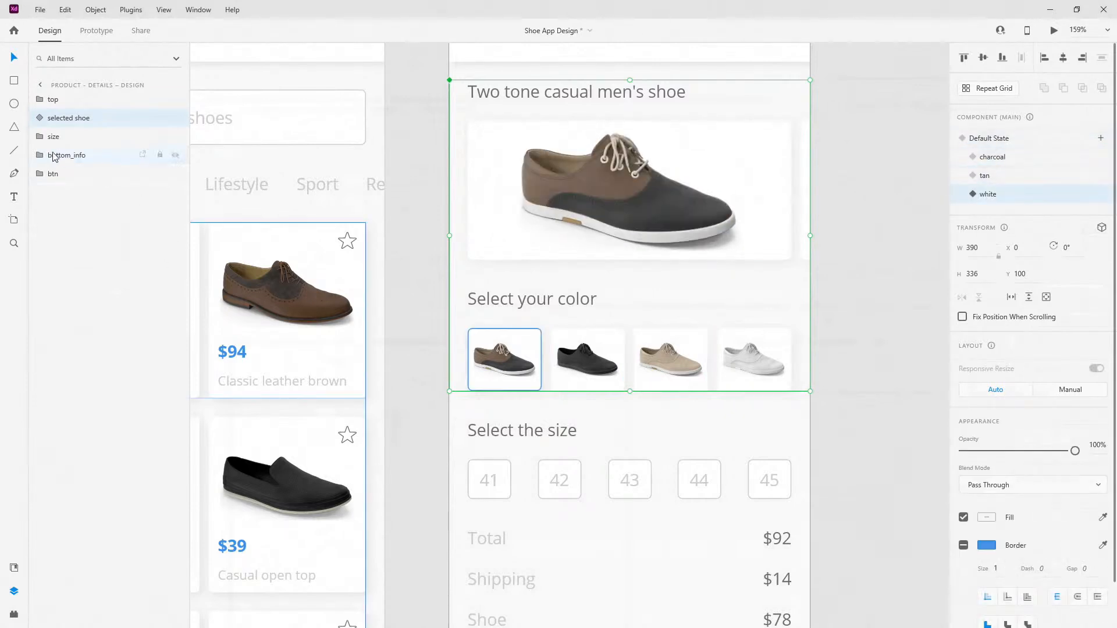
{"action": "left_click", "coordinate": [40, 118]}
{"action": "left_click", "coordinate": [66, 174]}
{"action": "left_click", "coordinate": [63, 211]}
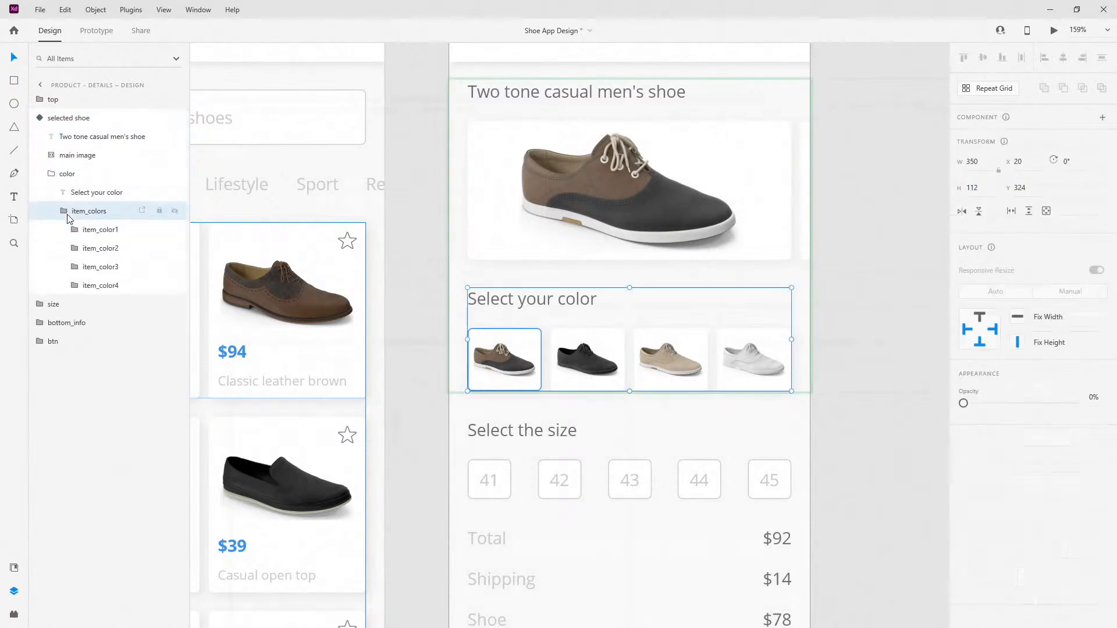
{"action": "left_click", "coordinate": [75, 285]}
{"action": "left_click", "coordinate": [93, 324]}
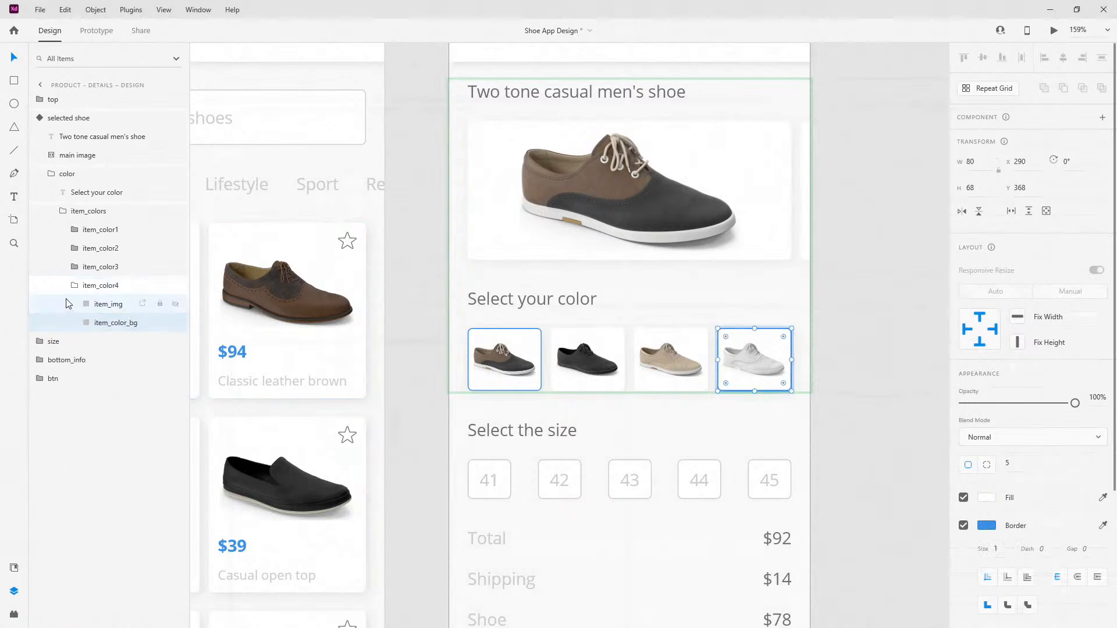
Step: Turn off the border on item_color_bg of item_color1, the two-tone thumbnail, in the white state
{"action": "left_click", "coordinate": [75, 285]}
{"action": "left_click", "coordinate": [75, 230]}
{"action": "left_click", "coordinate": [95, 269]}
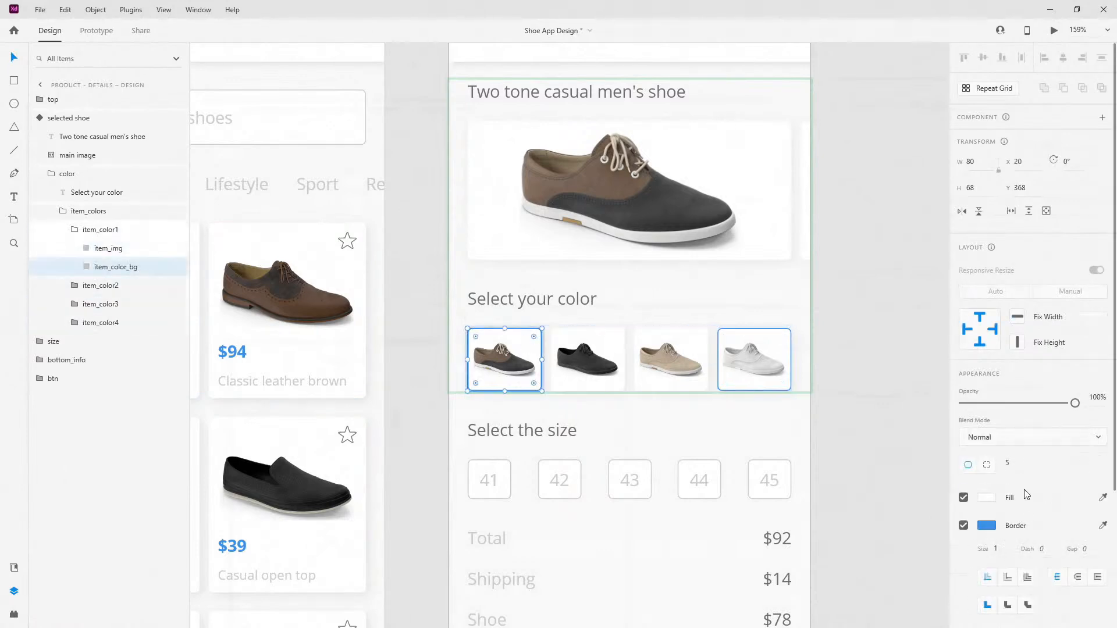
{"action": "left_click", "coordinate": [964, 526]}
{"action": "left_click", "coordinate": [110, 230]}
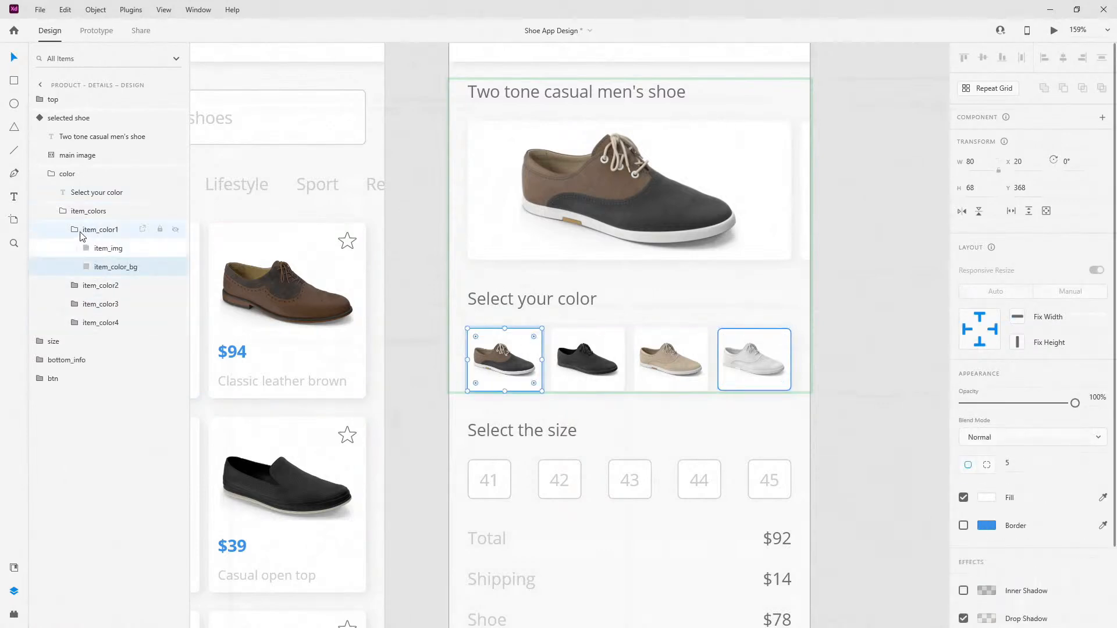
{"action": "left_click", "coordinate": [65, 229]}
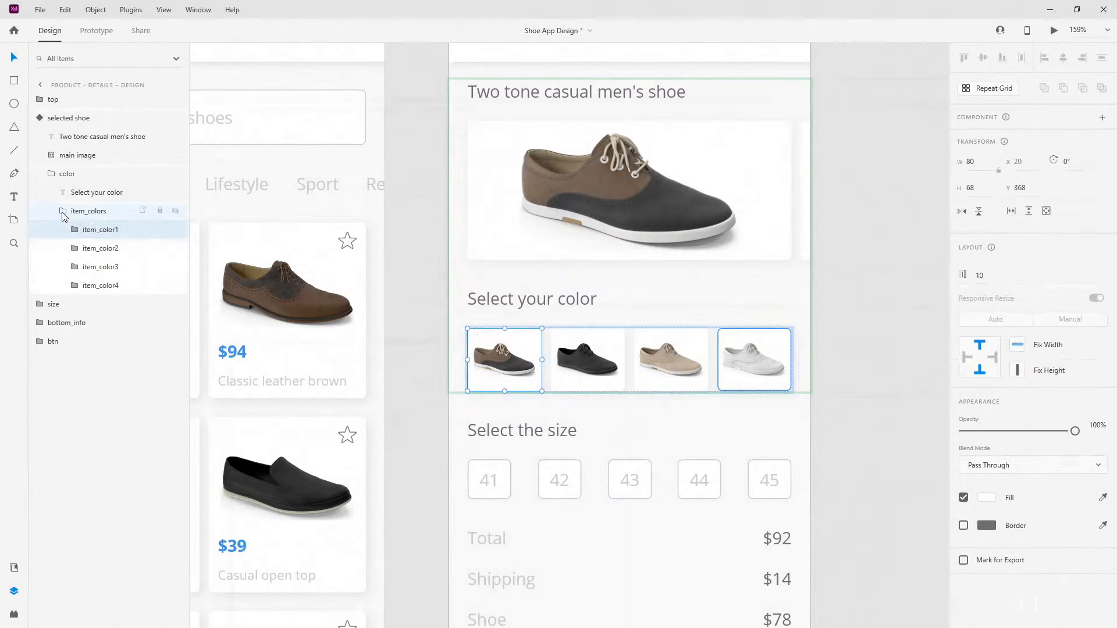
Step: Replace main_img's product_img in the white state with the white image from the main shoe colors folder
{"action": "left_click", "coordinate": [63, 211]}
{"action": "left_click", "coordinate": [52, 173]}
{"action": "left_click", "coordinate": [51, 154]}
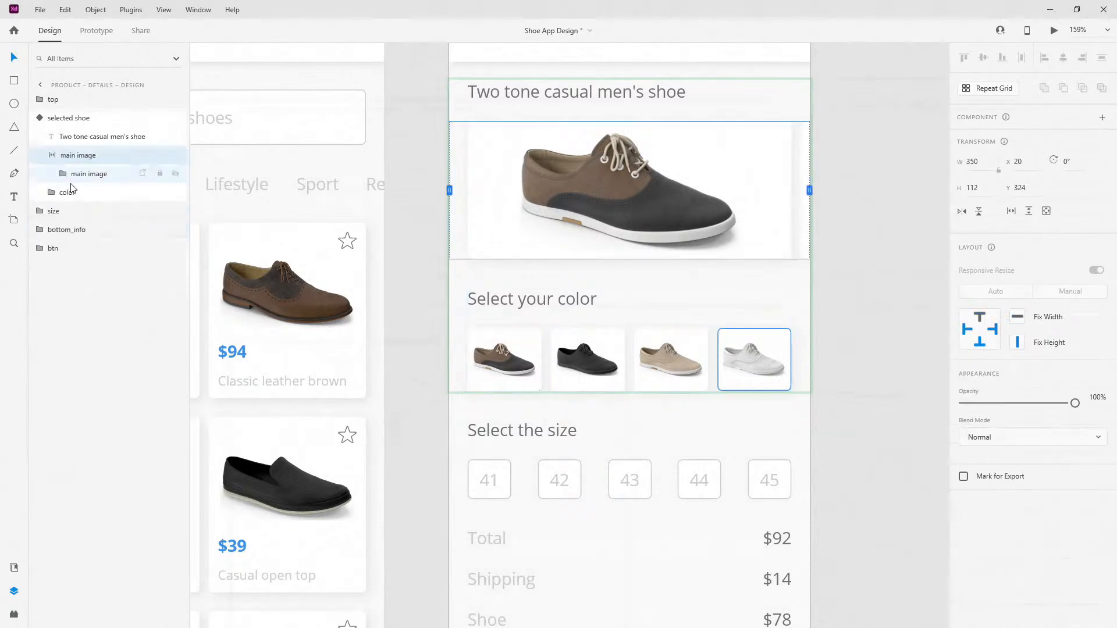
{"action": "left_click", "coordinate": [65, 174]}
{"action": "left_click", "coordinate": [77, 192]}
{"action": "left_click", "coordinate": [92, 211]}
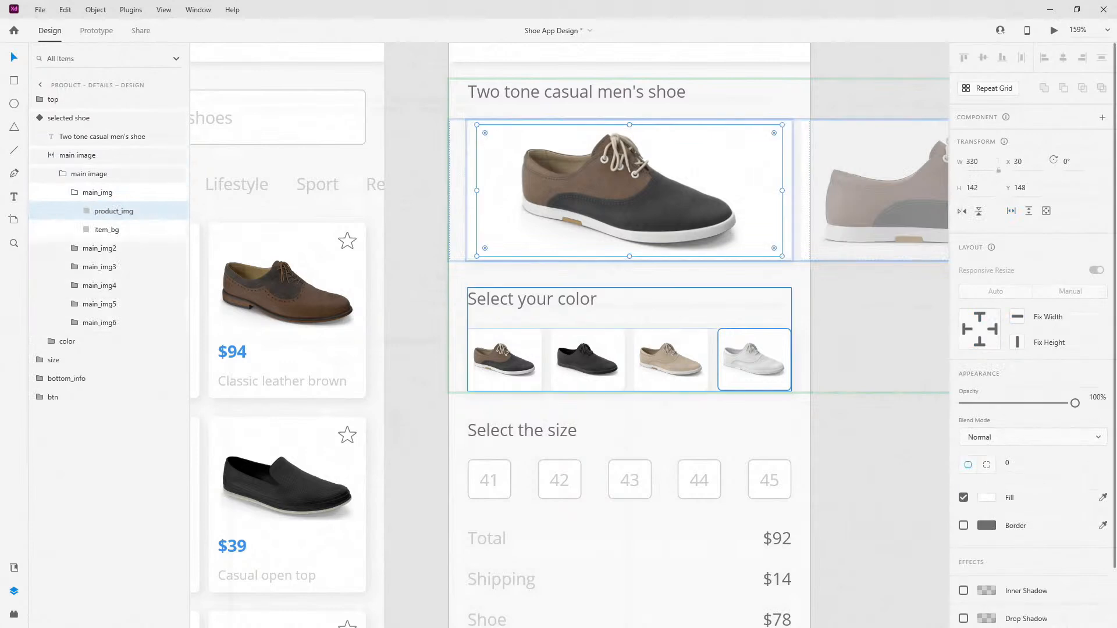
{"action": "key", "text": "alt+Tab"}
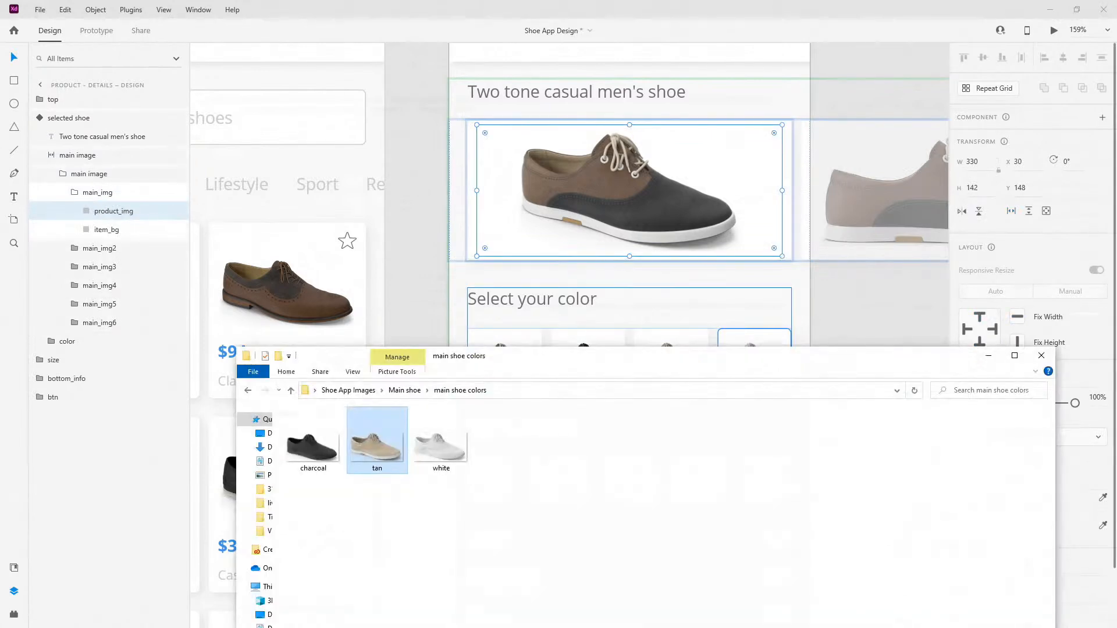
{"action": "left_click_drag", "start_coordinate": [440, 449], "coordinate": [645, 208]}
Step: Shrink the white shoe image inside product_img to match the size of the other main shoes
{"action": "double_click", "coordinate": [686, 186]}
{"action": "left_click_drag", "start_coordinate": [782, 109], "coordinate": [740, 130]}
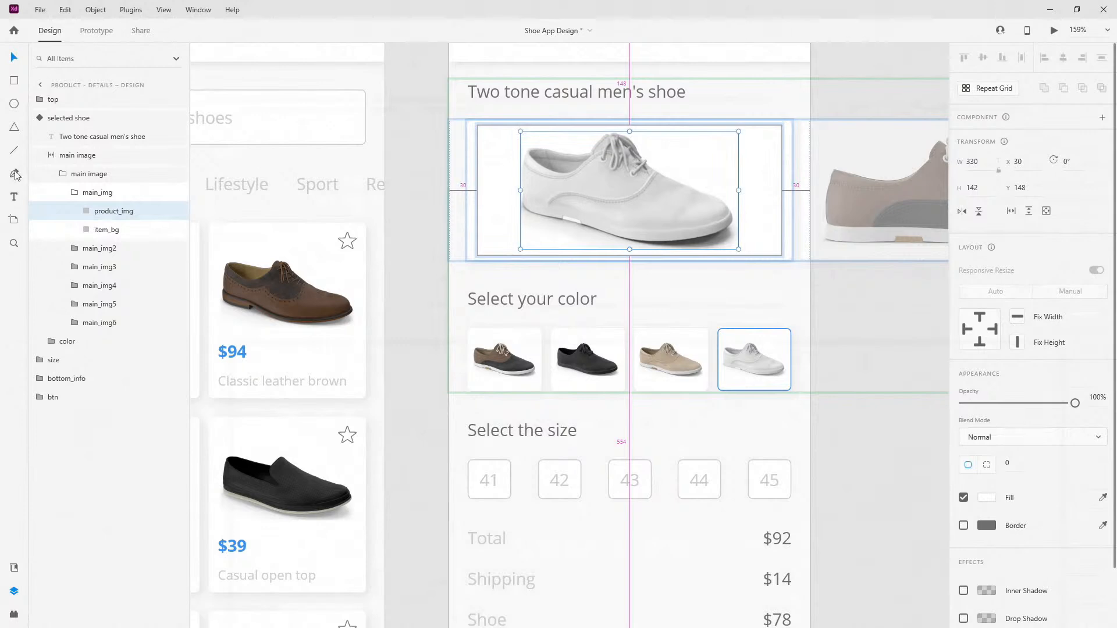
{"action": "left_click", "coordinate": [74, 193]}
{"action": "left_click", "coordinate": [63, 174]}
{"action": "left_click", "coordinate": [51, 156]}
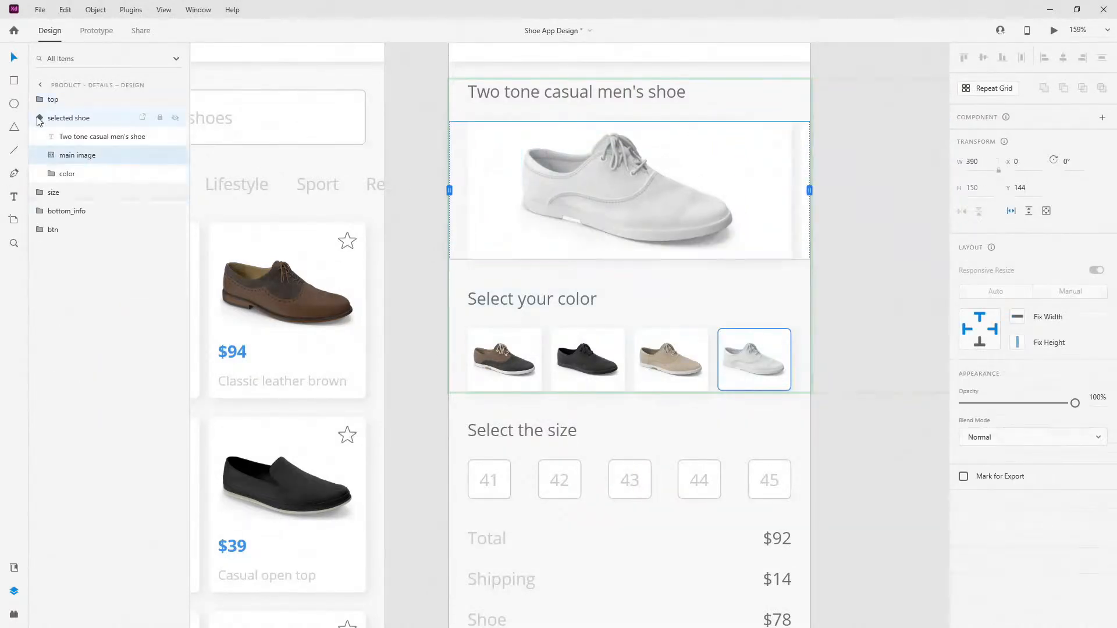
Step: Cycle through the Default, charcoal, tan and white states to check that the shoe images and thumbnail borders match
{"action": "left_click", "coordinate": [36, 117]}
{"action": "left_click", "coordinate": [1010, 179]}
{"action": "left_click", "coordinate": [1008, 194]}
{"action": "left_click", "coordinate": [1005, 175]}
{"action": "left_click", "coordinate": [1006, 188]}
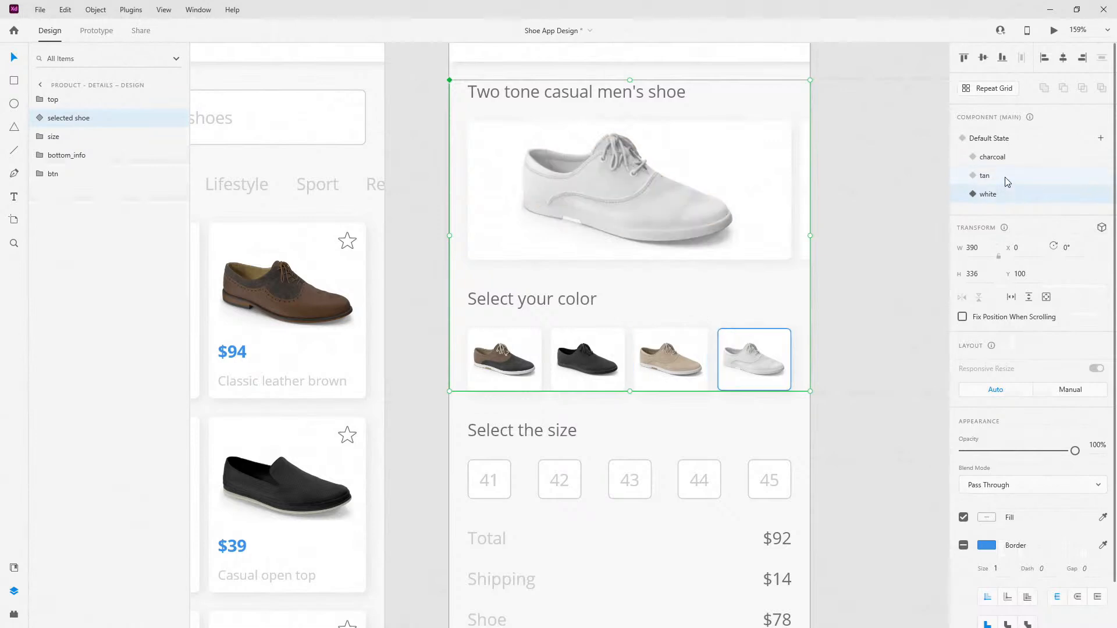
{"action": "left_click", "coordinate": [1005, 176]}
{"action": "left_click", "coordinate": [1005, 163]}
{"action": "left_click", "coordinate": [1008, 141]}
{"action": "left_click", "coordinate": [1007, 160]}
{"action": "left_click", "coordinate": [1007, 176]}
{"action": "left_click", "coordinate": [1007, 194]}
{"action": "left_click", "coordinate": [1007, 144]}
{"action": "left_click", "coordinate": [1007, 159]}
{"action": "left_click", "coordinate": [1007, 177]}
{"action": "left_click", "coordinate": [994, 195]}
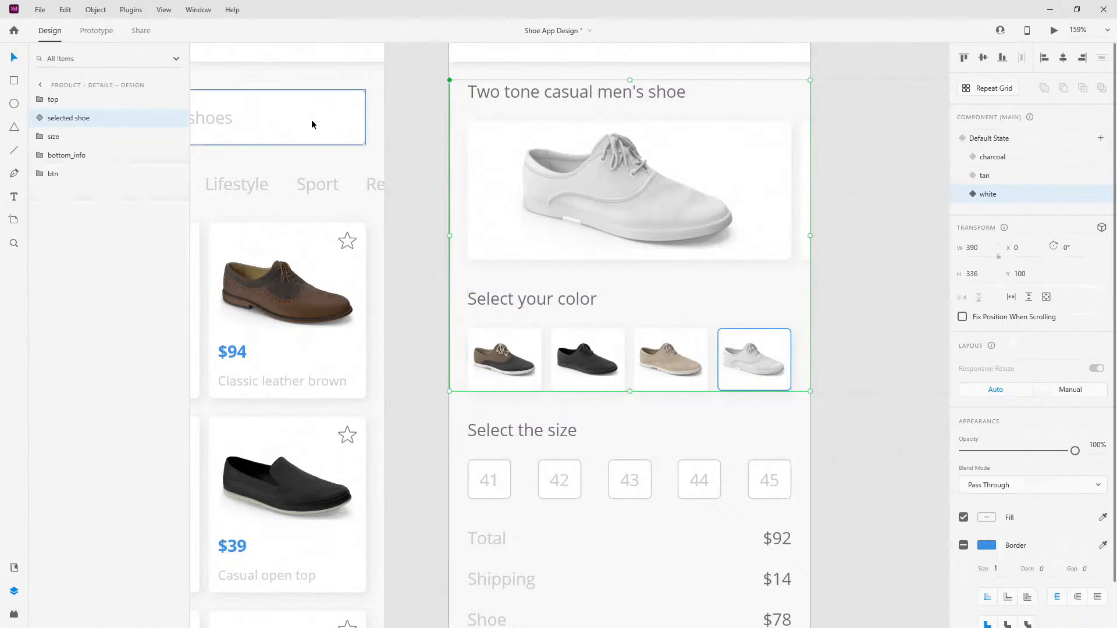
Step: Return the component to its Default State and select item_color2, the charcoal thumbnail, in prototyping mode
{"action": "left_click", "coordinate": [974, 139]}
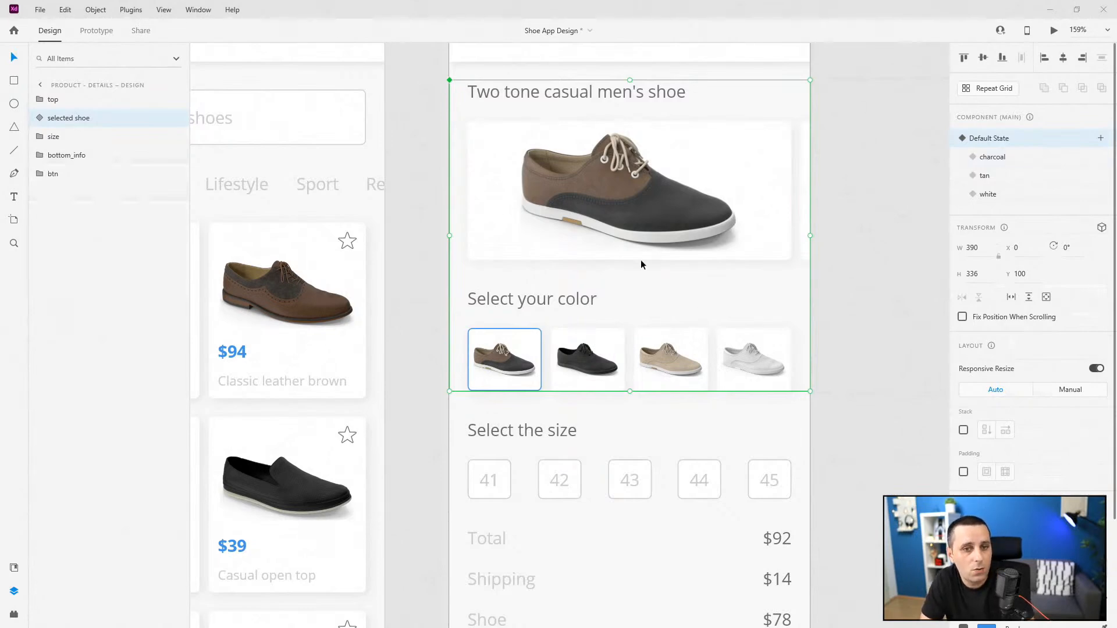
{"action": "left_click", "coordinate": [41, 119]}
{"action": "left_click", "coordinate": [52, 173]}
{"action": "left_click", "coordinate": [63, 210]}
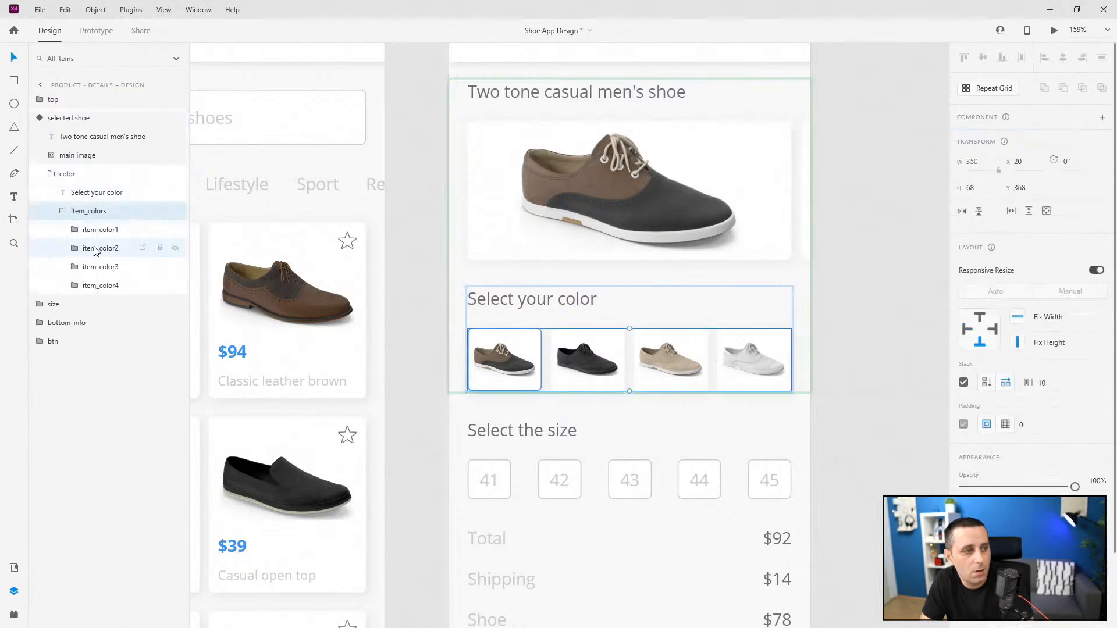
{"action": "left_click", "coordinate": [93, 248]}
{"action": "left_click", "coordinate": [96, 30]}
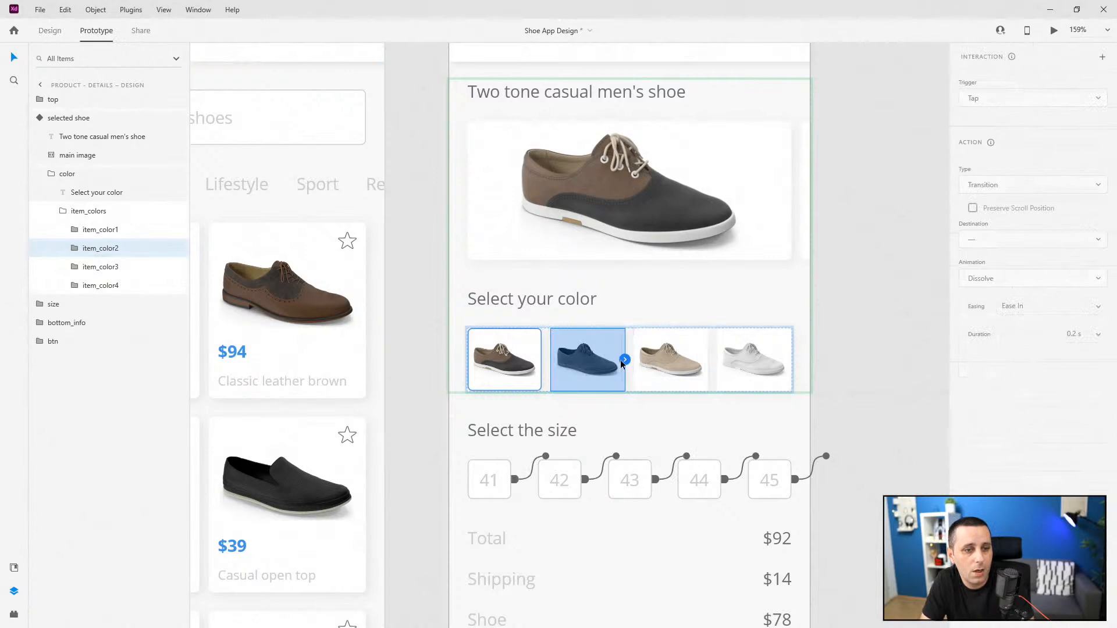
{"action": "left_click", "coordinate": [69, 118]}
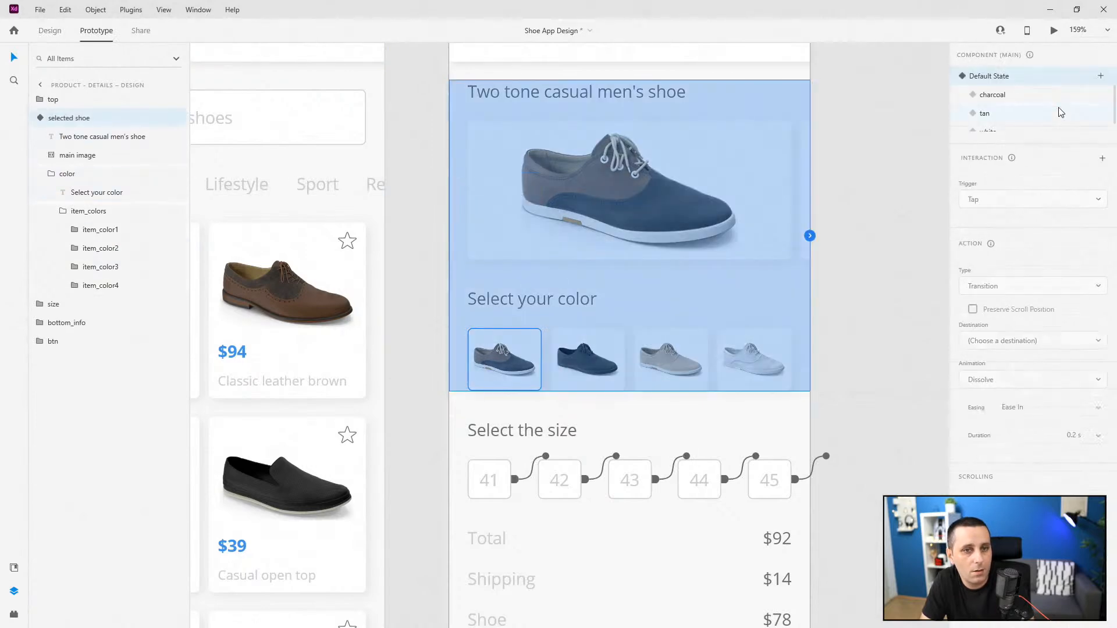
{"action": "left_click", "coordinate": [107, 248]}
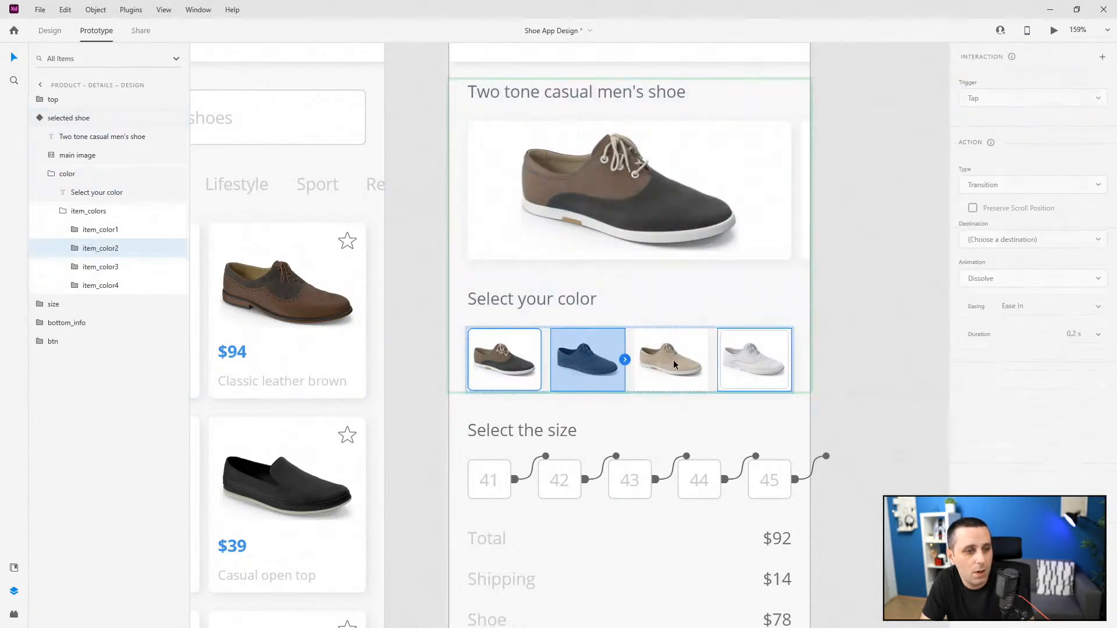
Step: Add a Tap interaction to item_color2 with the Auto-Animate action and the charcoal state as its destination
{"action": "left_click", "coordinate": [625, 361]}
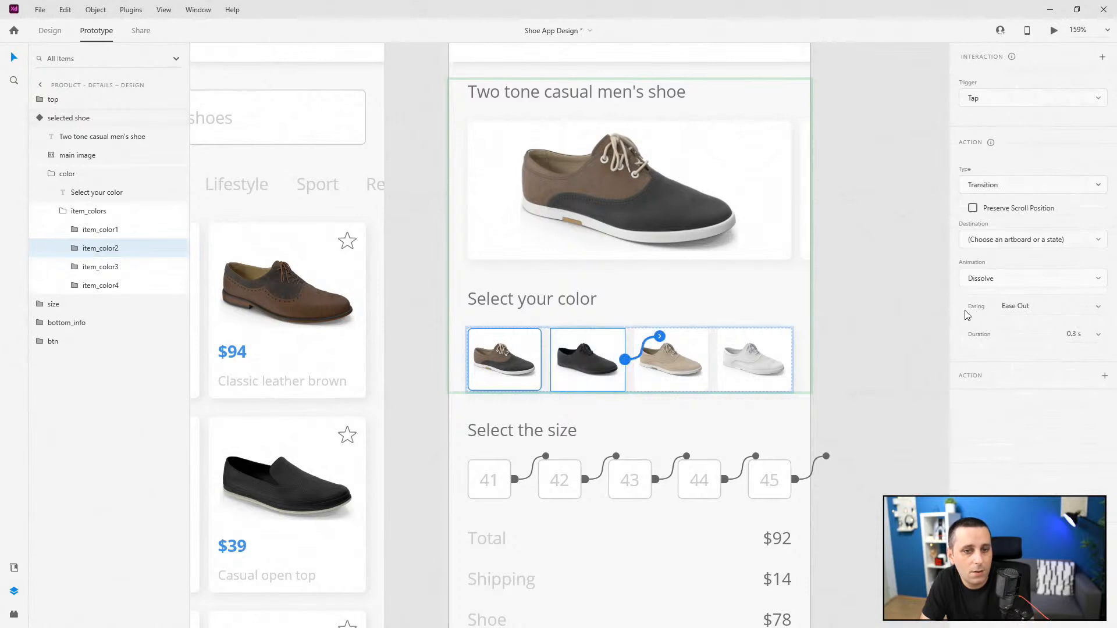
{"action": "left_click", "coordinate": [990, 192]}
{"action": "left_click", "coordinate": [995, 187]}
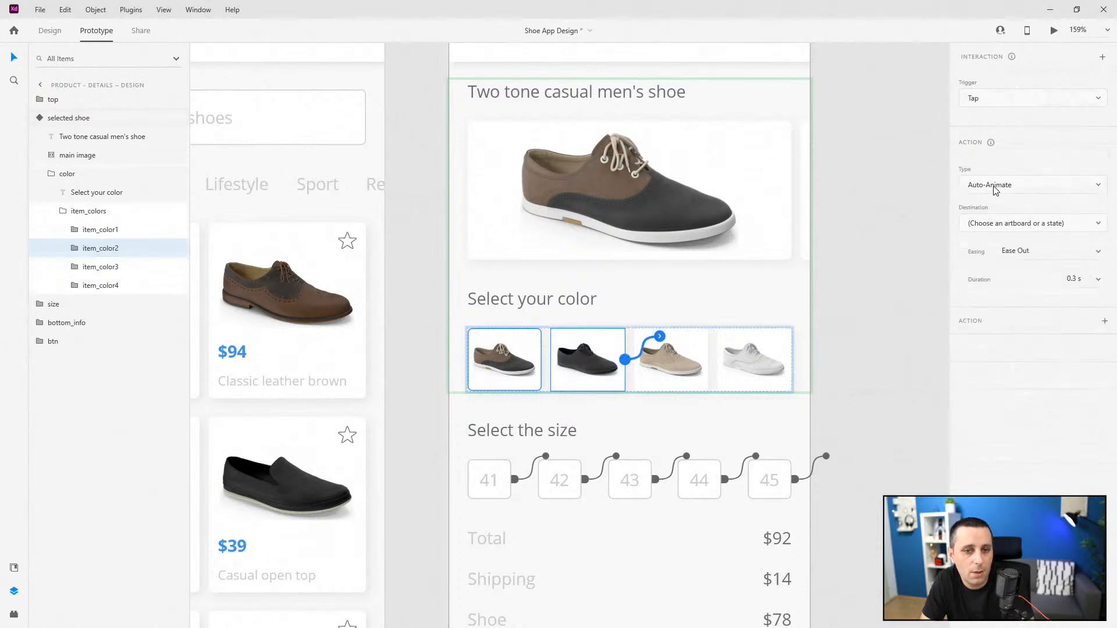
{"action": "left_click", "coordinate": [999, 227]}
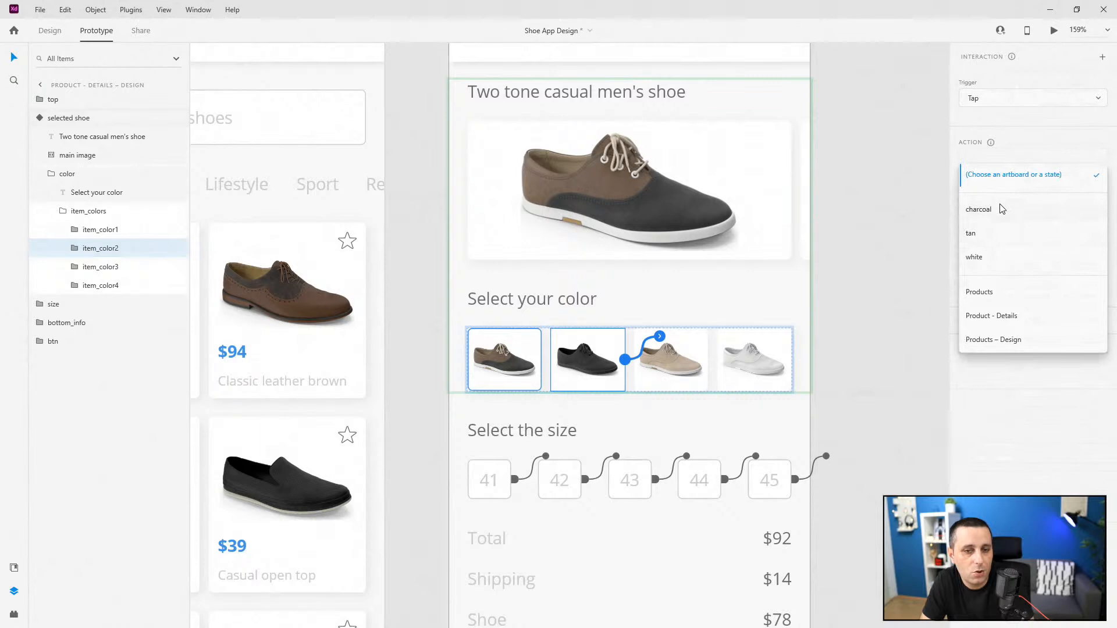
{"action": "left_click", "coordinate": [999, 211]}
{"action": "left_click", "coordinate": [696, 364]}
{"action": "left_click_drag", "start_coordinate": [708, 363], "coordinate": [754, 358]}
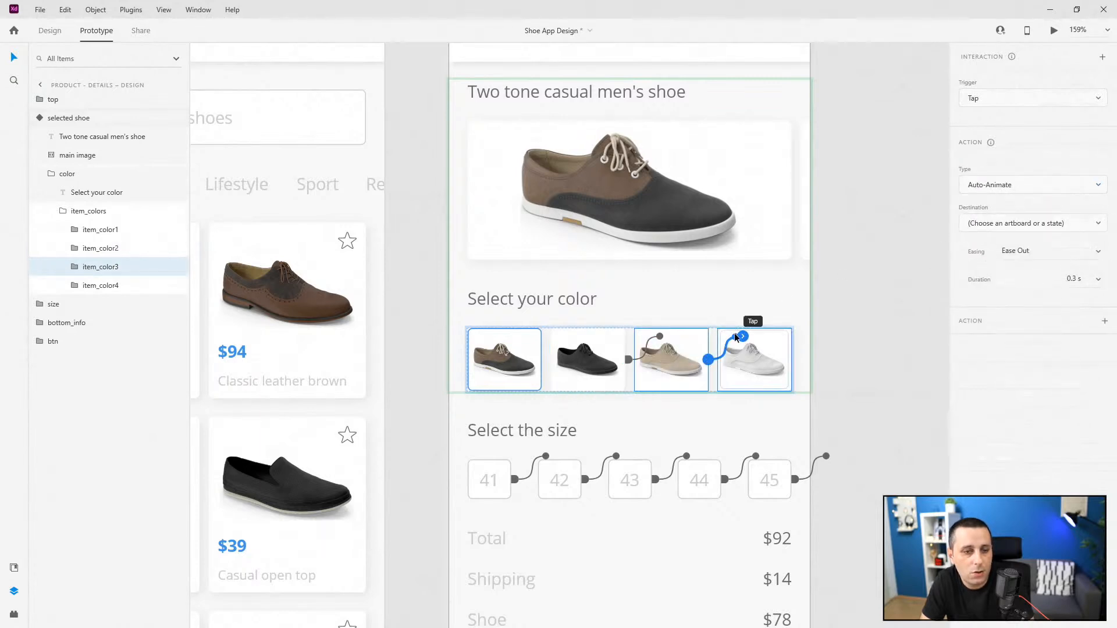
{"action": "left_click_drag", "start_coordinate": [742, 337], "coordinate": [832, 342]}
Step: Set the duration of item_color2's charcoal interaction to 0.6 s in the Default State
{"action": "left_click", "coordinate": [630, 361]}
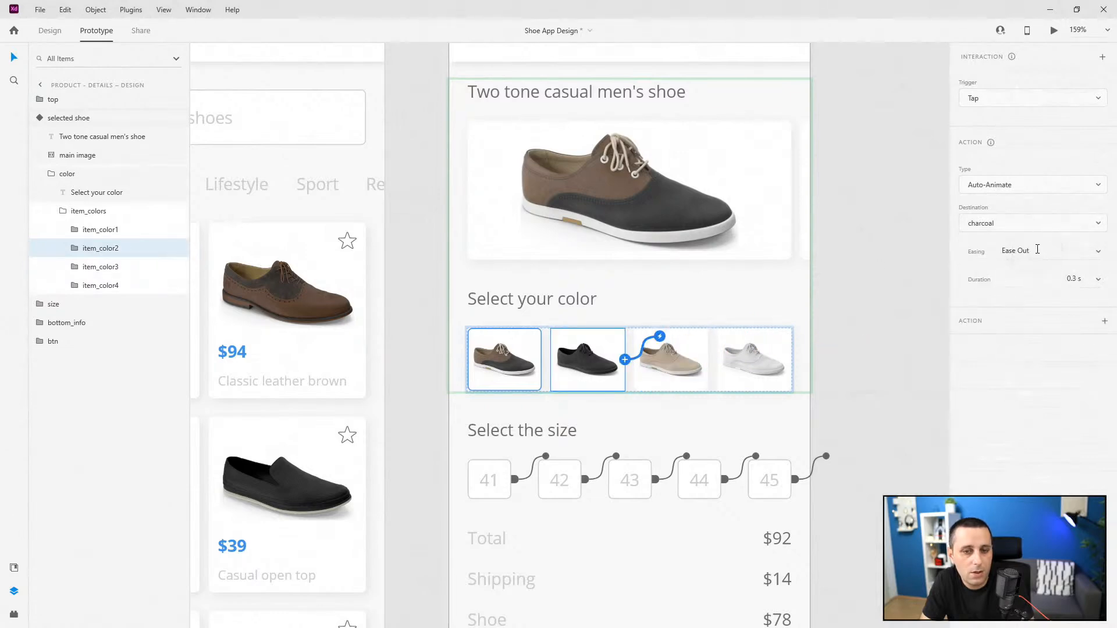
{"action": "left_click", "coordinate": [1097, 283]}
{"action": "left_click", "coordinate": [1089, 286]}
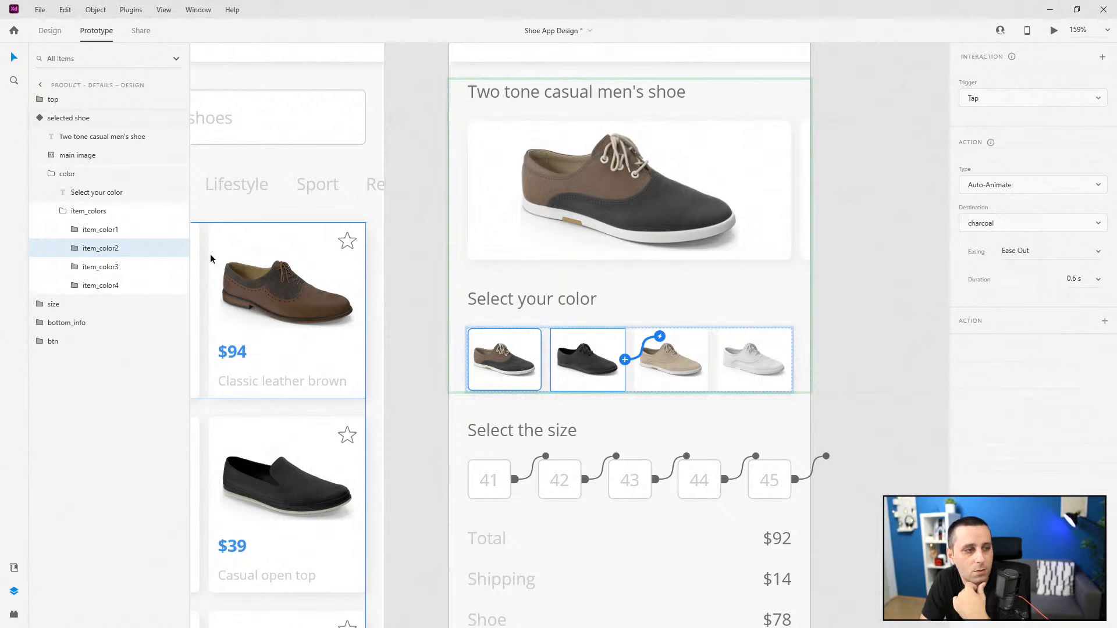
Step: In the Default State, add a Tap interaction to item_color3 that auto-animates to the tan state
{"action": "left_click", "coordinate": [99, 269]}
{"action": "left_click_drag", "start_coordinate": [707, 360], "coordinate": [743, 338]}
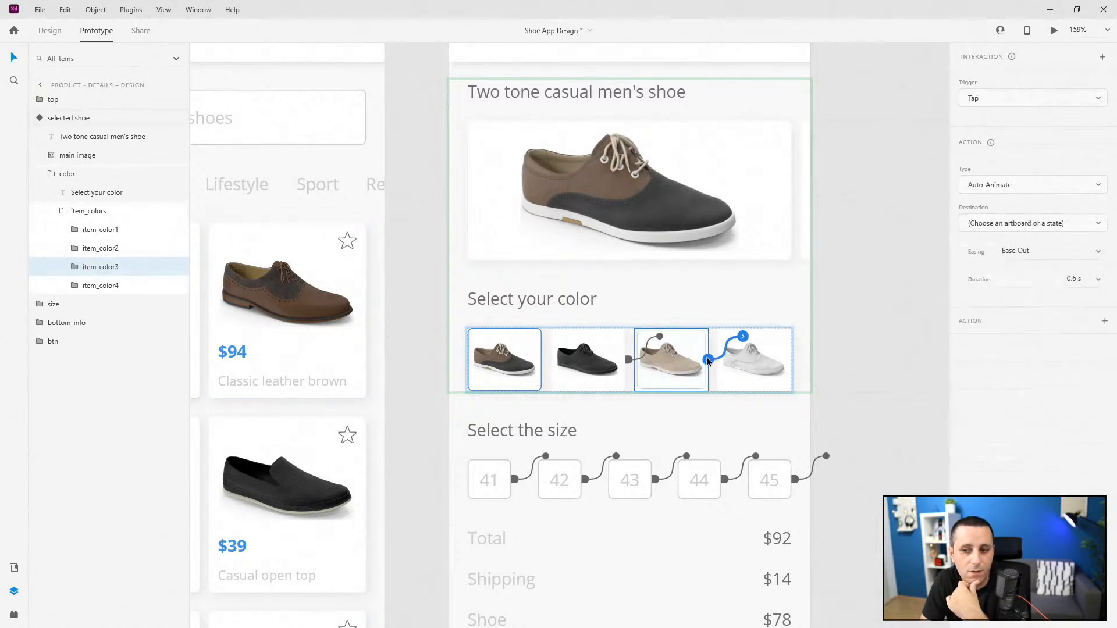
{"action": "left_click", "coordinate": [1069, 230]}
{"action": "left_click", "coordinate": [1029, 239]}
Step: In the Default State, add a Tap interaction to item_color4 that auto-animates to the white state
{"action": "left_click", "coordinate": [105, 284]}
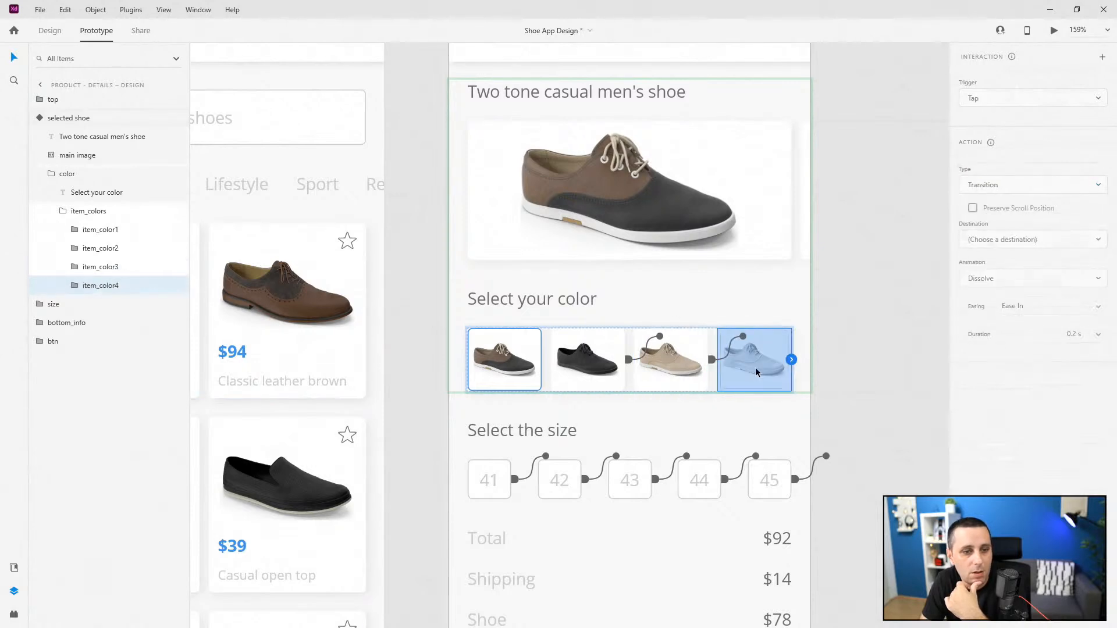
{"action": "left_click_drag", "start_coordinate": [793, 361], "coordinate": [827, 336]}
{"action": "left_click", "coordinate": [1018, 231]}
{"action": "left_click", "coordinate": [1002, 259]}
Step: Collapse the color layers and switch the selected shoe component to its charcoal state
{"action": "left_click", "coordinate": [64, 212]}
{"action": "left_click", "coordinate": [52, 175]}
{"action": "left_click", "coordinate": [44, 120]}
{"action": "left_click", "coordinate": [995, 94]}
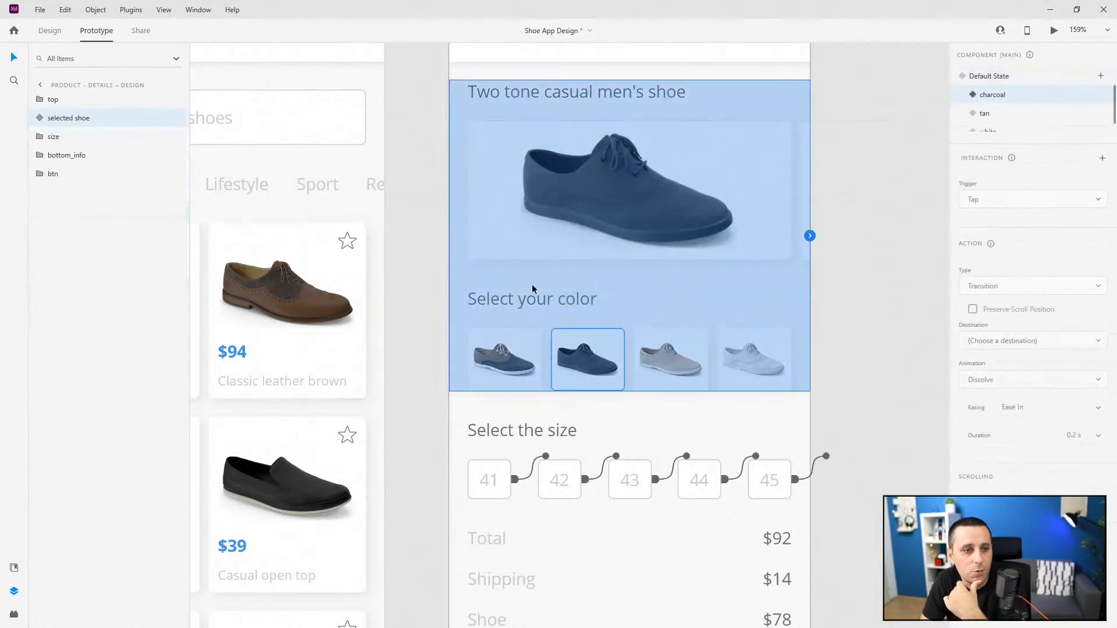
Step: In the charcoal state, add a Tap interaction to item_color1 that auto-animates to the Default State
{"action": "double_click", "coordinate": [524, 357]}
{"action": "double_click", "coordinate": [524, 357]}
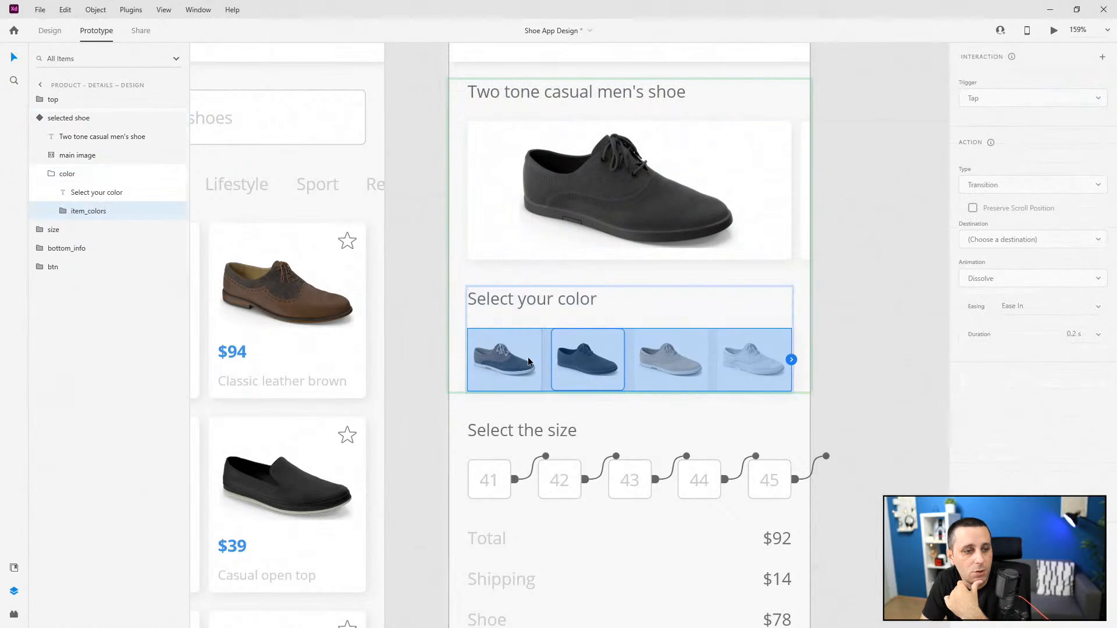
{"action": "double_click", "coordinate": [529, 361]}
{"action": "left_click", "coordinate": [541, 360]}
{"action": "left_click", "coordinate": [1011, 232]}
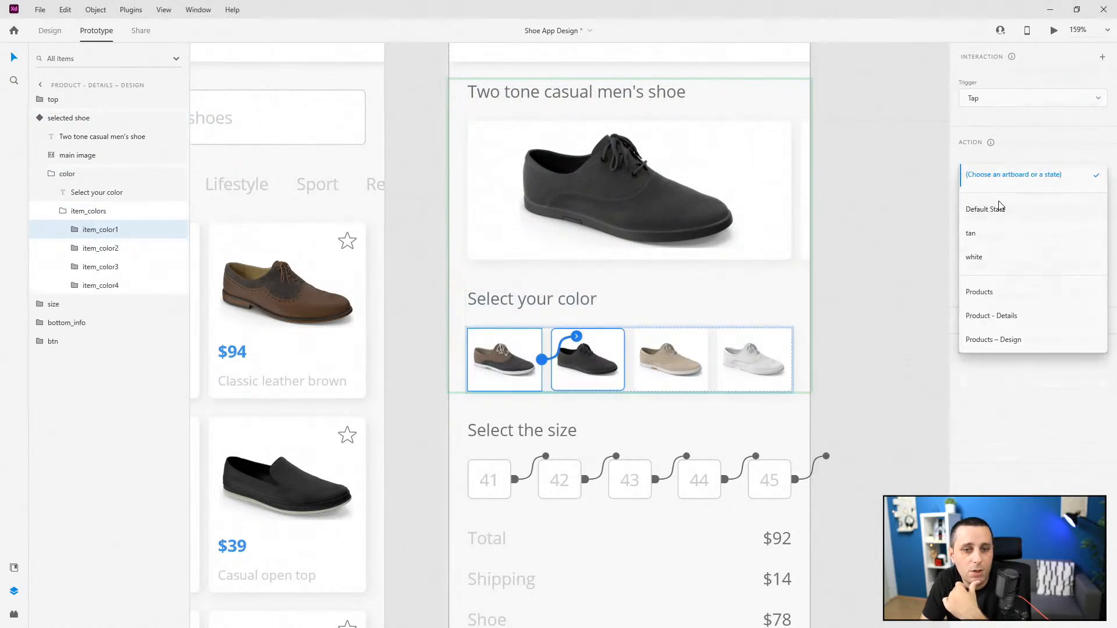
{"action": "left_click", "coordinate": [1002, 212]}
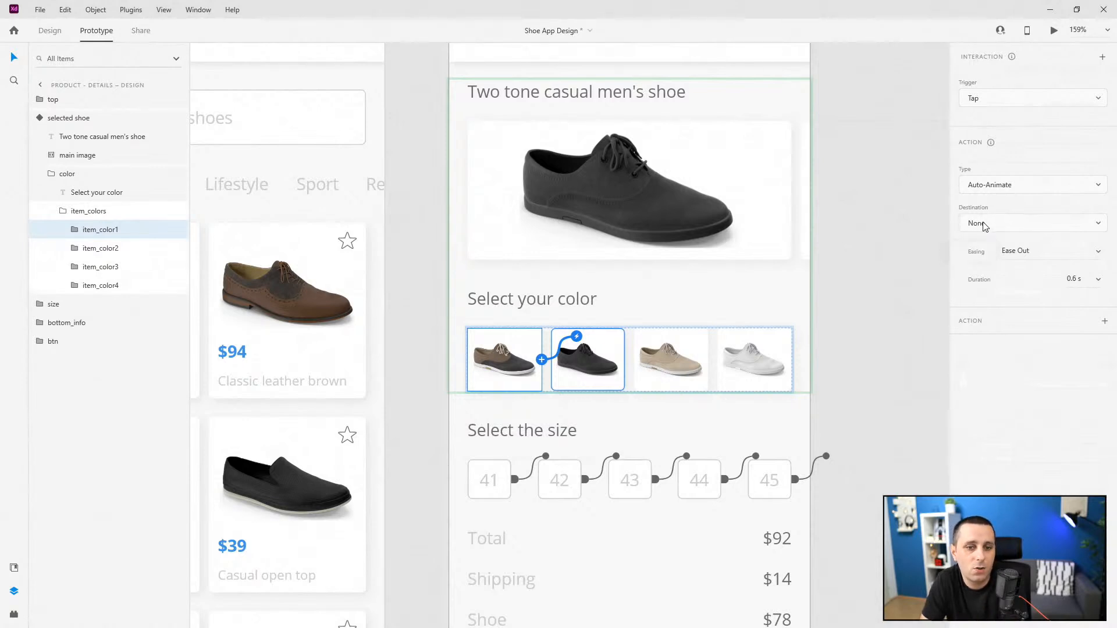
{"action": "left_click", "coordinate": [96, 253]}
{"action": "left_click", "coordinate": [97, 235]}
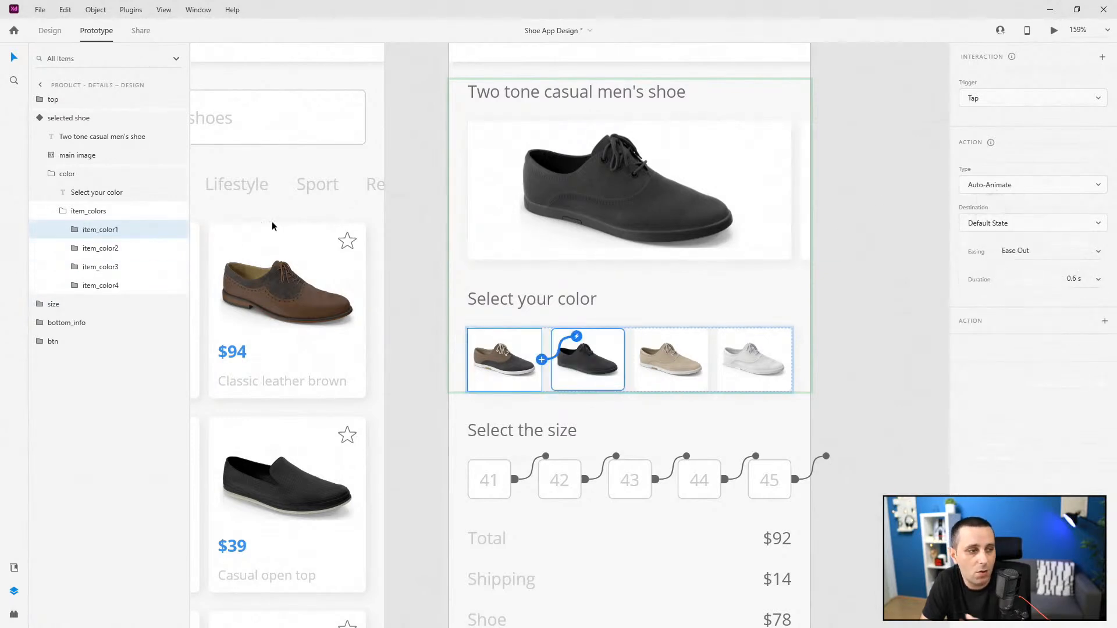
Step: In the charcoal state, link item_color3 to the tan state and item_color4 to the white state with Tap interactions
{"action": "left_click", "coordinate": [100, 248]}
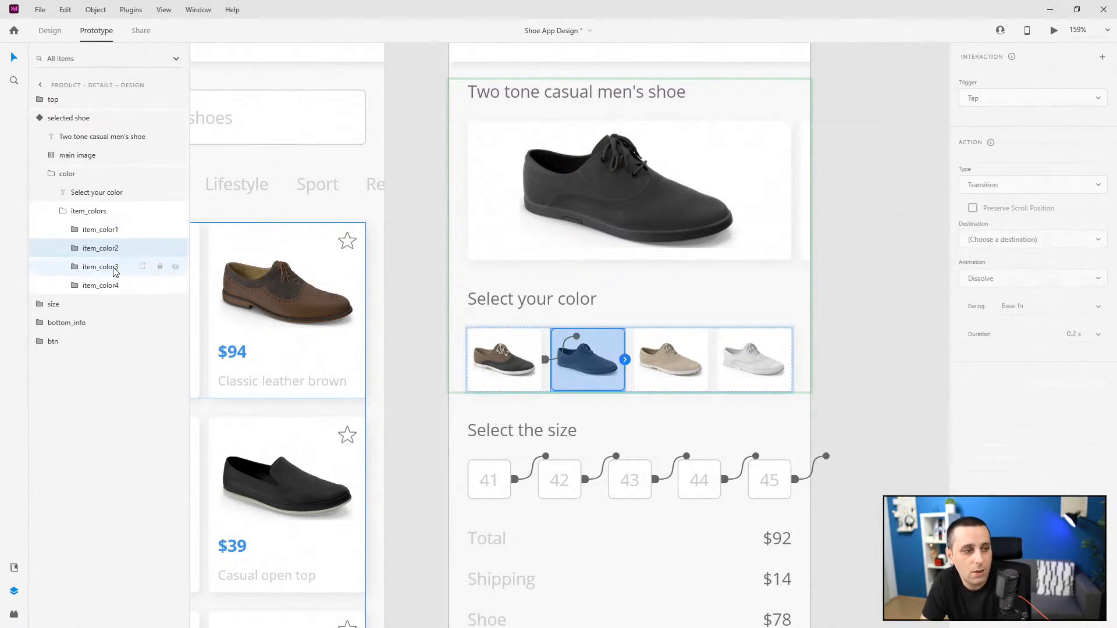
{"action": "left_click", "coordinate": [115, 272]}
{"action": "left_click", "coordinate": [1034, 226]}
{"action": "key", "text": "Escape"}
{"action": "left_click", "coordinate": [102, 284]}
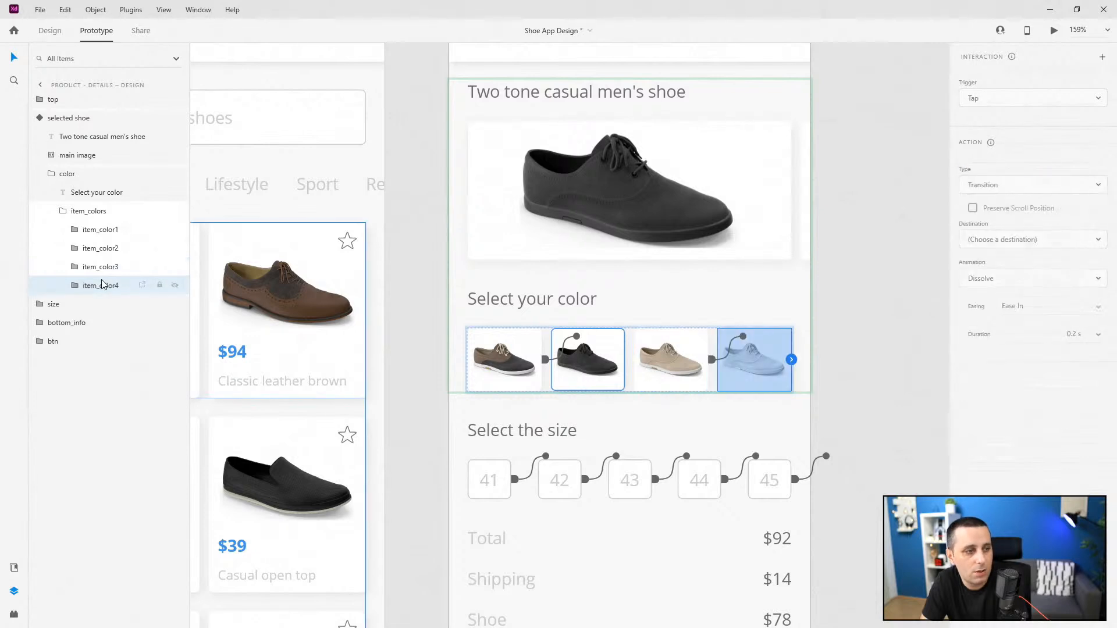
{"action": "left_click", "coordinate": [792, 360]}
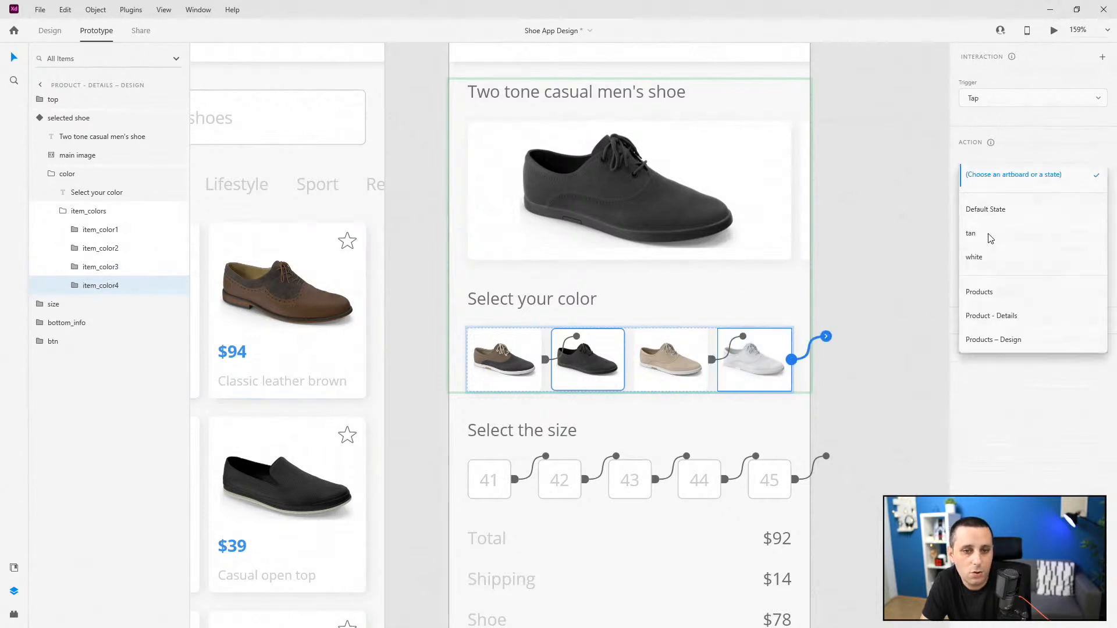
Step: Collapse the color layers and switch the selected shoe component to its tan state
{"action": "left_click", "coordinate": [62, 211]}
{"action": "left_click", "coordinate": [51, 174]}
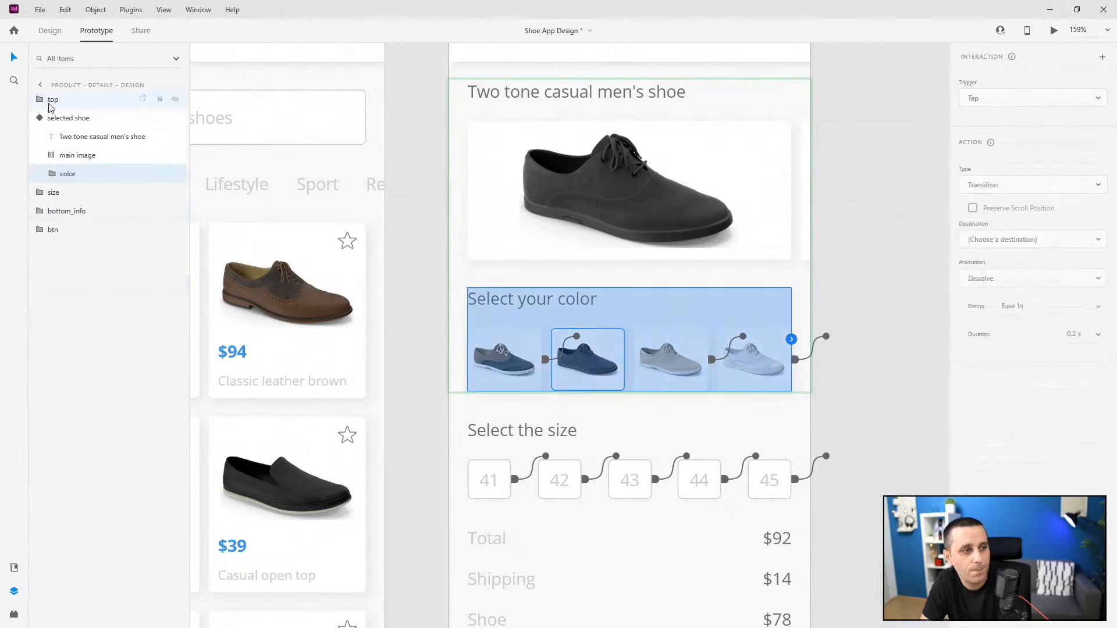
{"action": "left_click", "coordinate": [40, 118]}
{"action": "left_click", "coordinate": [984, 114]}
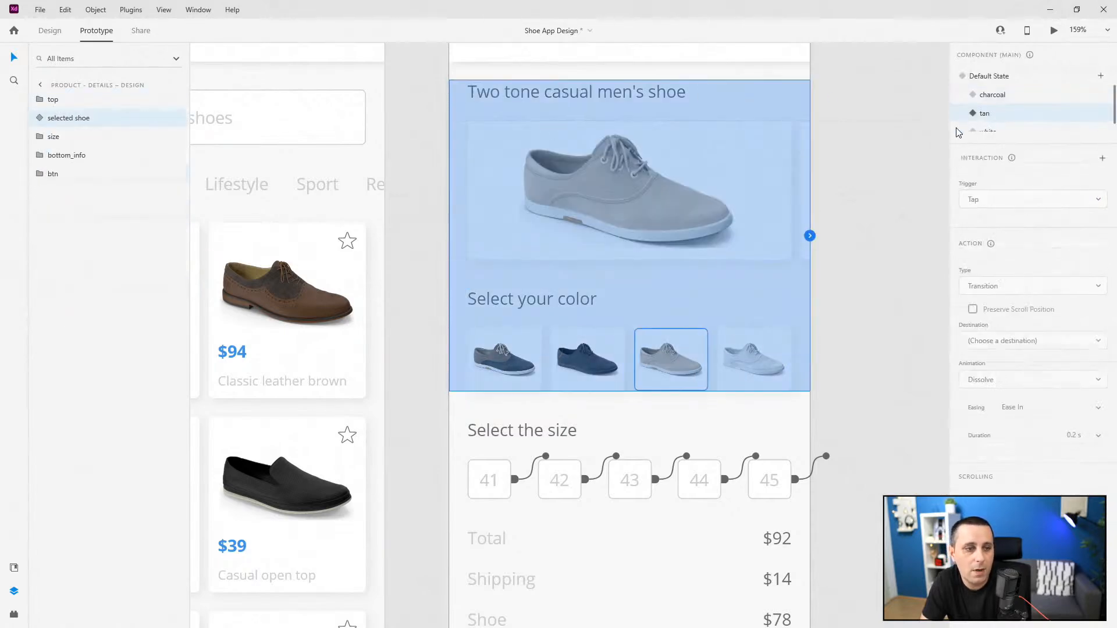
Step: In the tan state, link item_color1 to the Default State and item_color2 to the charcoal state with Tap interactions
{"action": "double_click", "coordinate": [492, 362]}
{"action": "double_click", "coordinate": [492, 361]}
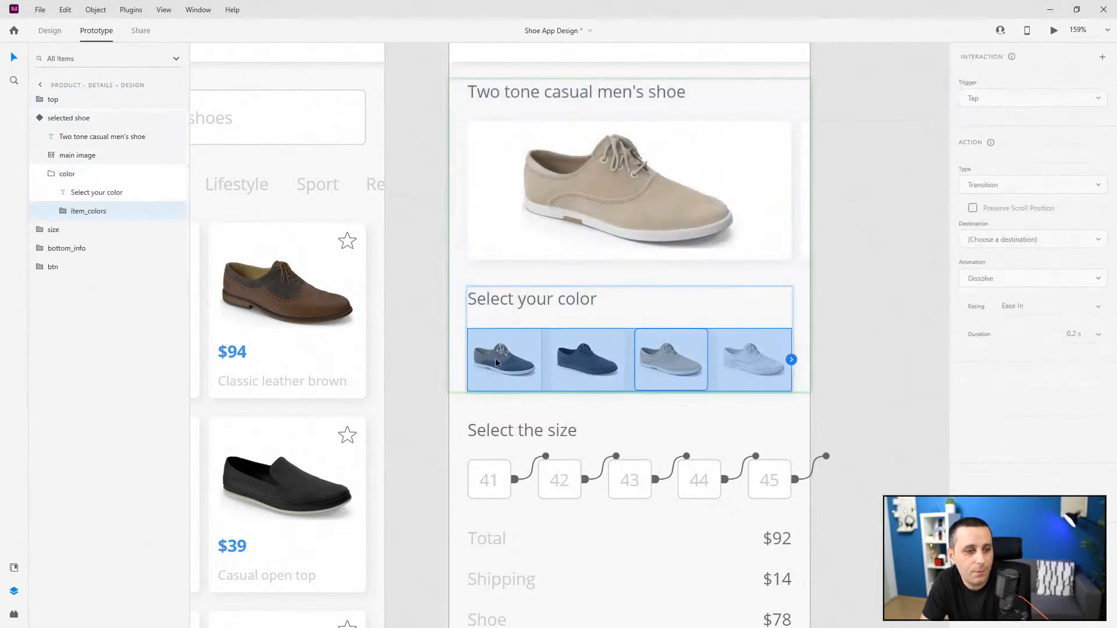
{"action": "double_click", "coordinate": [493, 361]}
{"action": "left_click", "coordinate": [989, 223]}
{"action": "left_click", "coordinate": [988, 207]}
{"action": "key", "text": "Tab"}
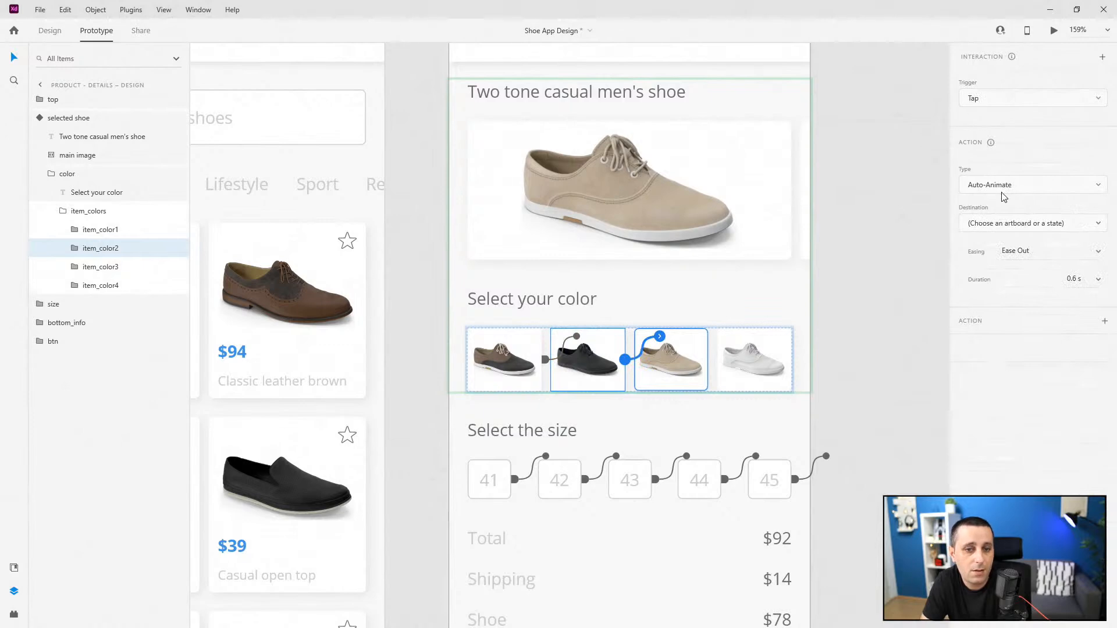
{"action": "left_click", "coordinate": [1002, 224]}
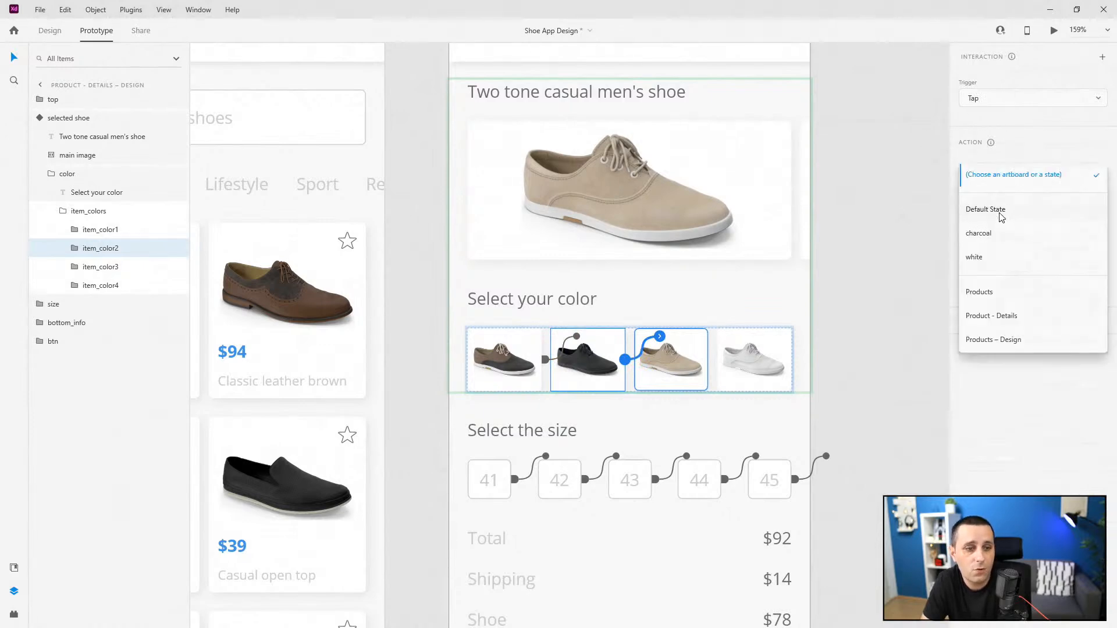
{"action": "left_click", "coordinate": [997, 233]}
Step: In the tan state, add a Tap interaction to item_color4 that auto-animates to the white state
{"action": "double_click", "coordinate": [783, 375]}
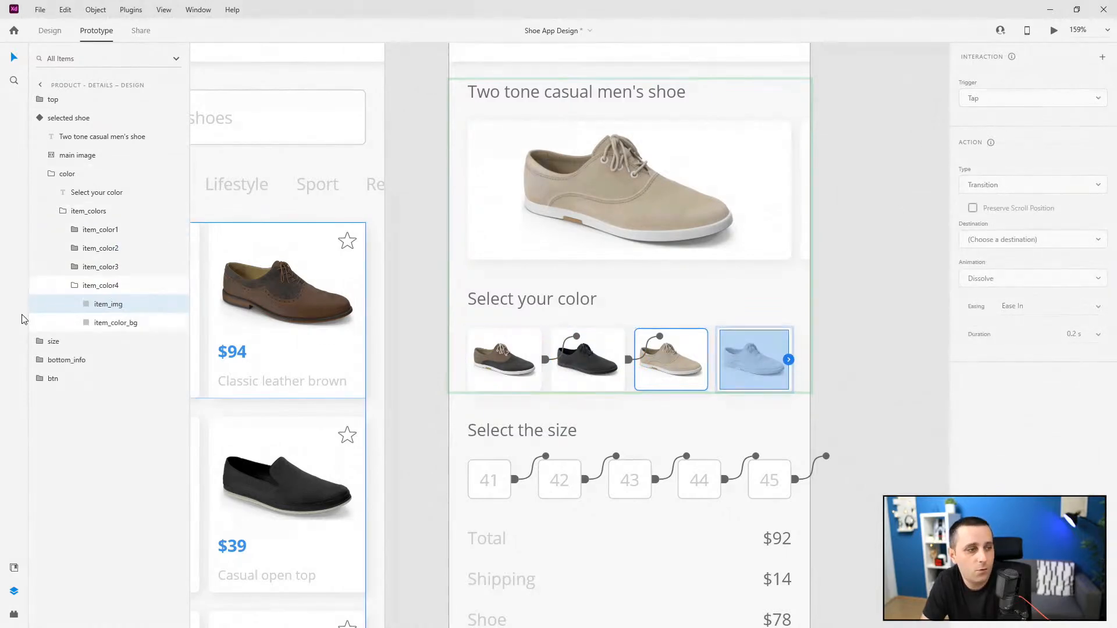
{"action": "left_click", "coordinate": [74, 285]}
{"action": "left_click", "coordinate": [997, 226]}
{"action": "left_click", "coordinate": [989, 262]}
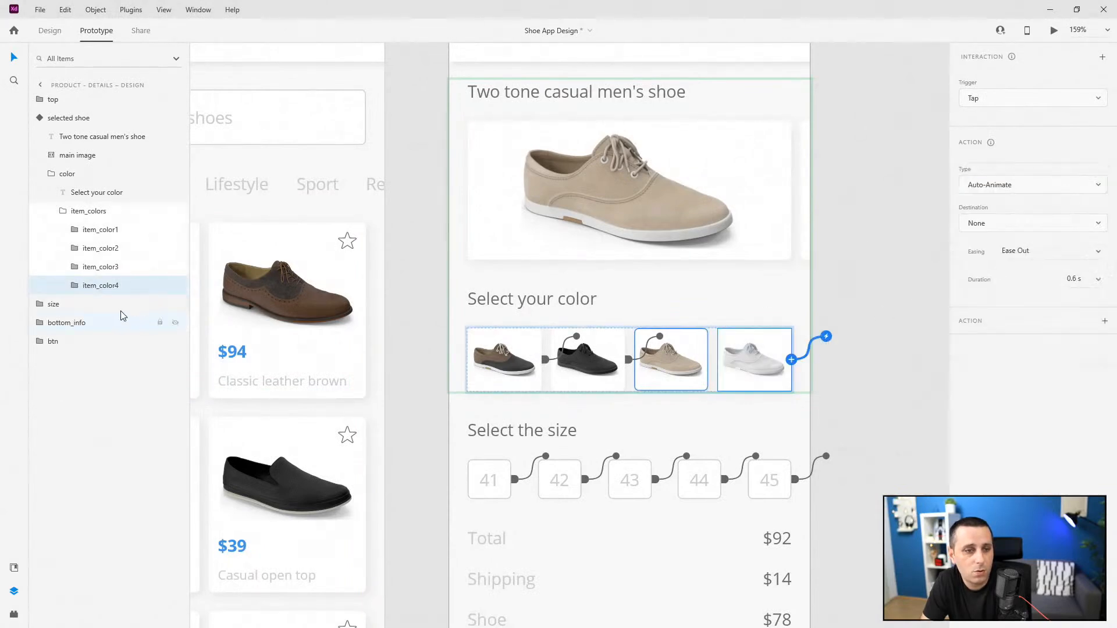
Step: Collapse the color layers and switch the selected shoe component to its white state
{"action": "left_click", "coordinate": [62, 211]}
{"action": "left_click", "coordinate": [50, 174]}
{"action": "left_click", "coordinate": [39, 118]}
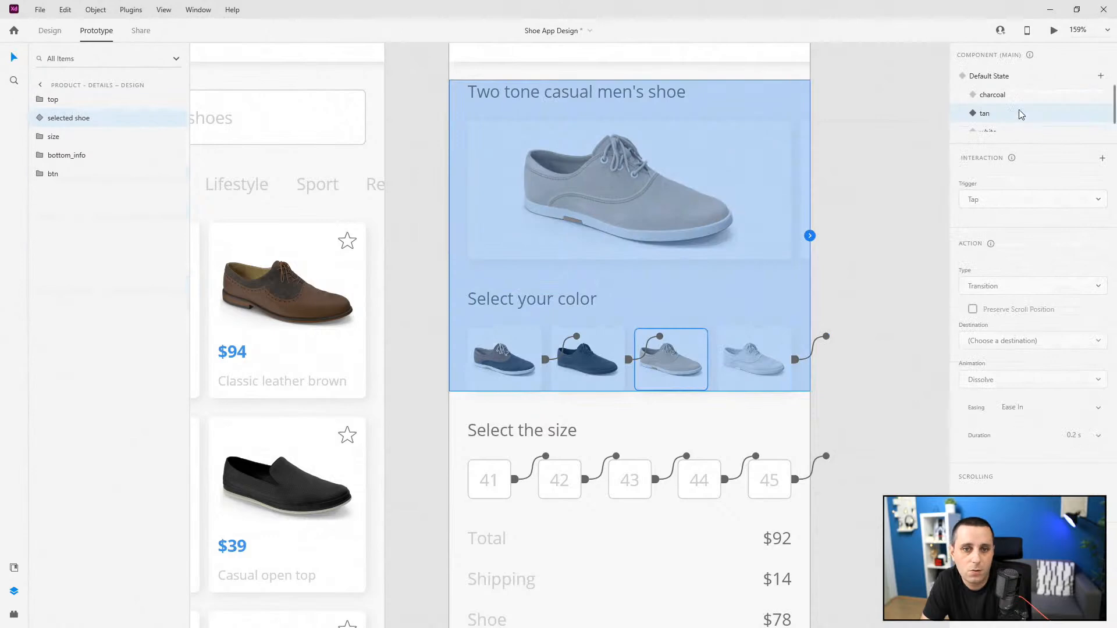
{"action": "scroll", "coordinate": [1015, 119], "scroll_direction": "down", "scroll_amount": 1}
{"action": "left_click", "coordinate": [1009, 122]}
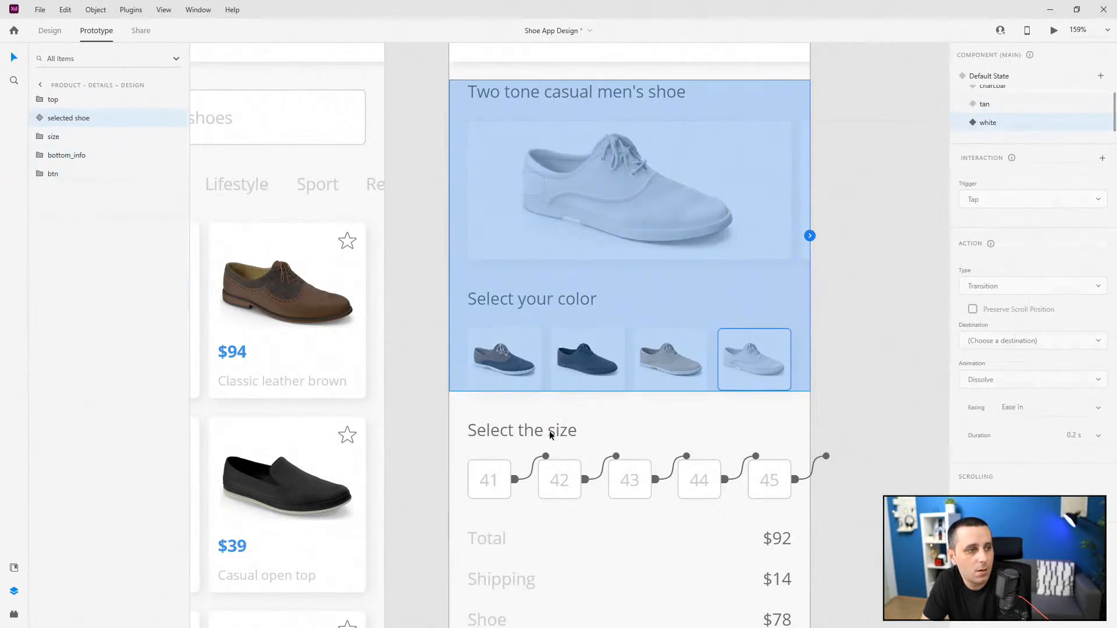
Step: In the white state, add a Tap interaction to item_color1 that auto-animates to the Default State
{"action": "double_click", "coordinate": [522, 374]}
{"action": "double_click", "coordinate": [522, 374]}
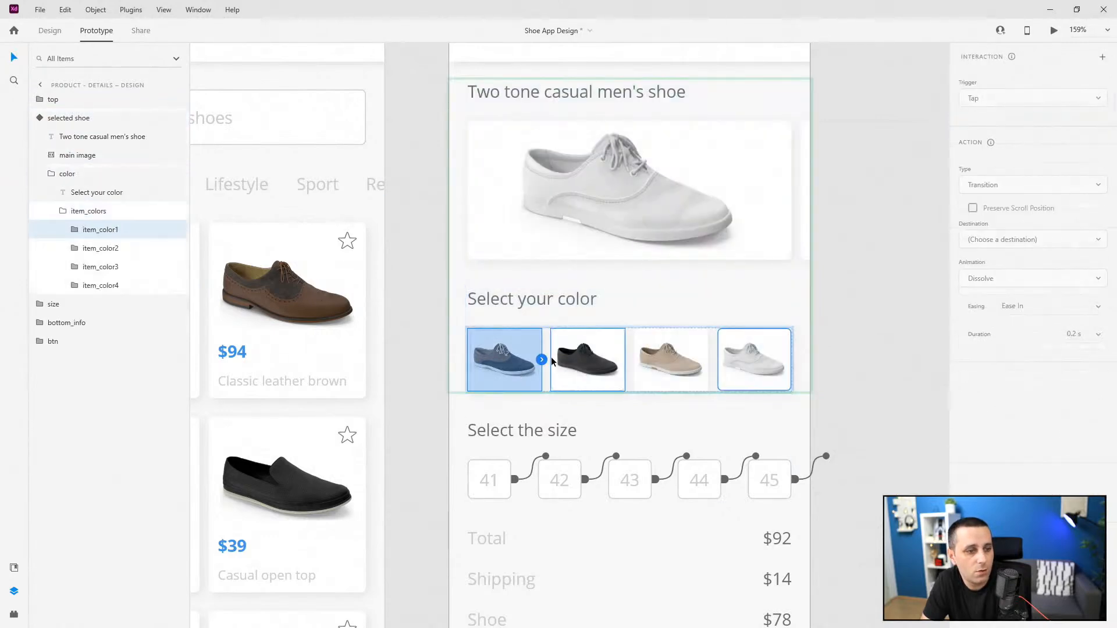
{"action": "left_click", "coordinate": [542, 360]}
{"action": "left_click", "coordinate": [1025, 224]}
{"action": "key", "text": "Escape"}
Step: In the white state, link item_color2 to the charcoal state and item_color3 to the tan state with Tap interactions
{"action": "left_click", "coordinate": [617, 364]}
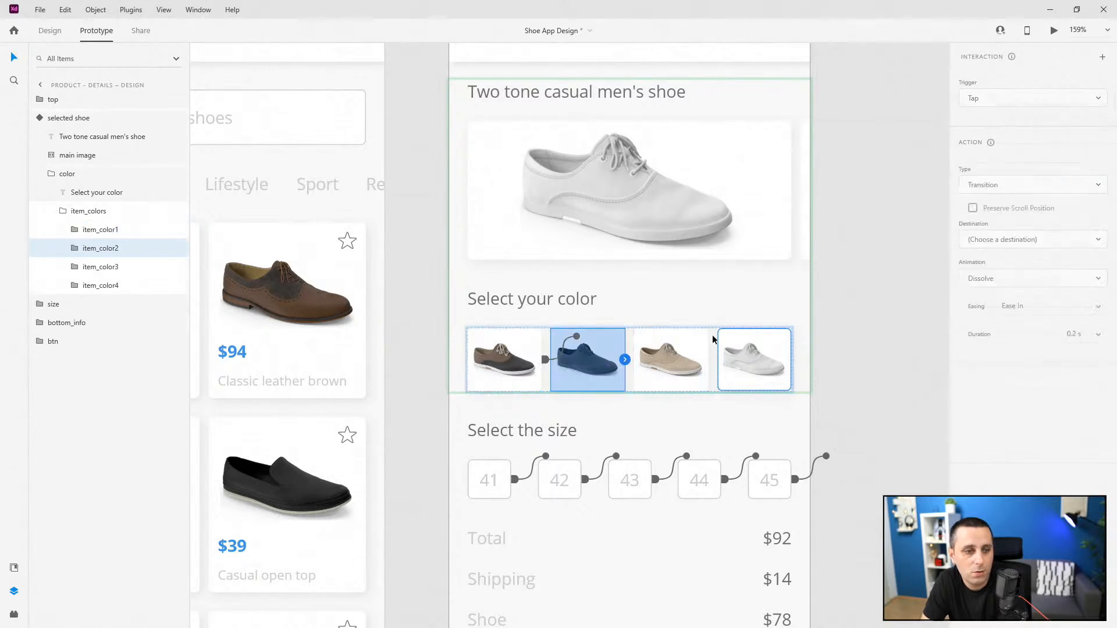
{"action": "left_click", "coordinate": [625, 360]}
{"action": "left_click", "coordinate": [991, 225]}
{"action": "left_click", "coordinate": [985, 234]}
{"action": "left_click", "coordinate": [687, 375]}
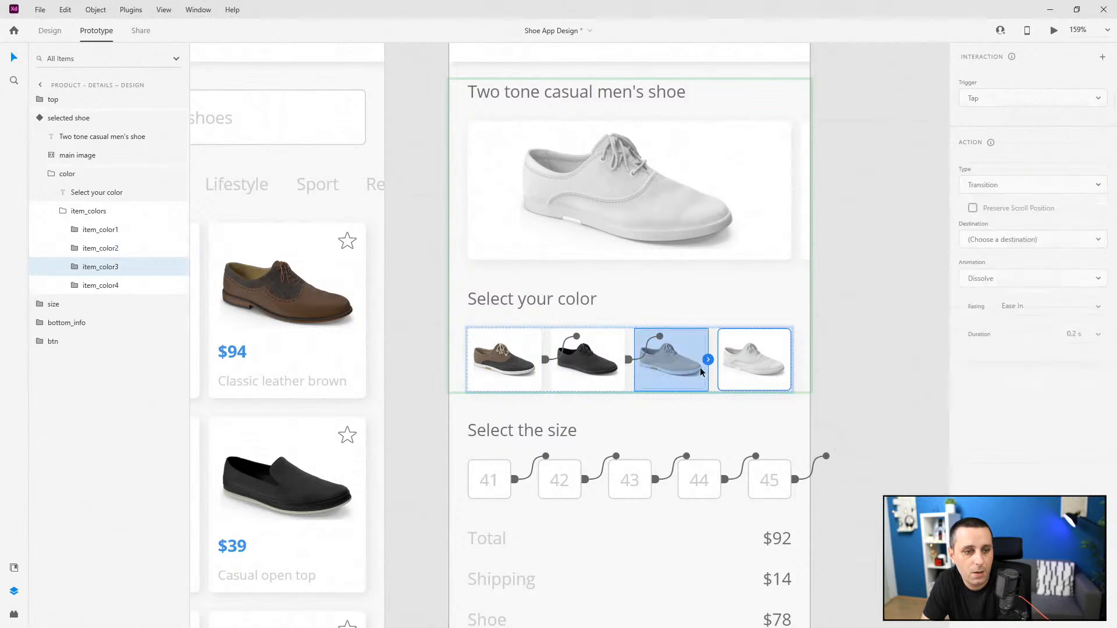
{"action": "left_click", "coordinate": [709, 360]}
{"action": "left_click", "coordinate": [1015, 229]}
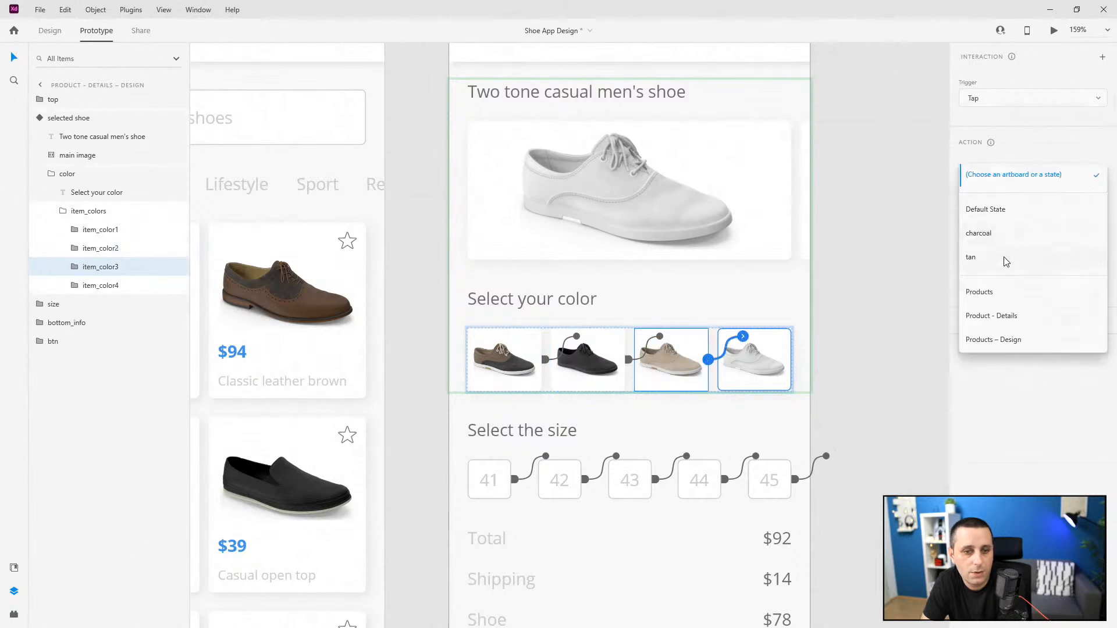
{"action": "left_click", "coordinate": [1006, 262]}
Step: Collapse the color layers and return the selected shoe component to its Default State
{"action": "left_click", "coordinate": [64, 211]}
{"action": "left_click", "coordinate": [51, 174]}
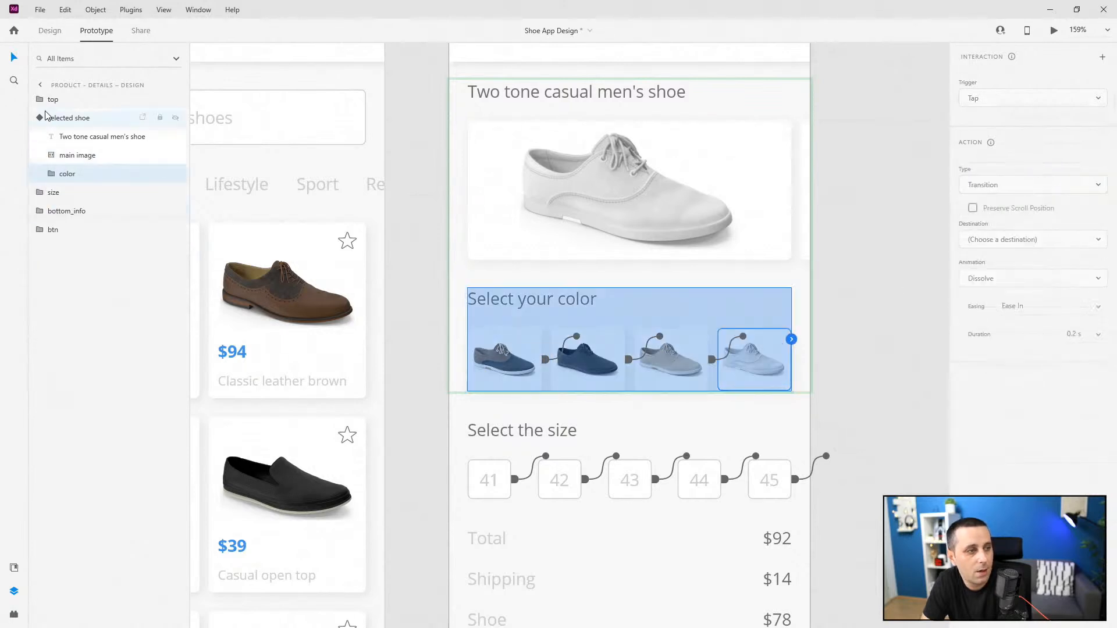
{"action": "left_click", "coordinate": [48, 116]}
{"action": "left_click", "coordinate": [1005, 78]}
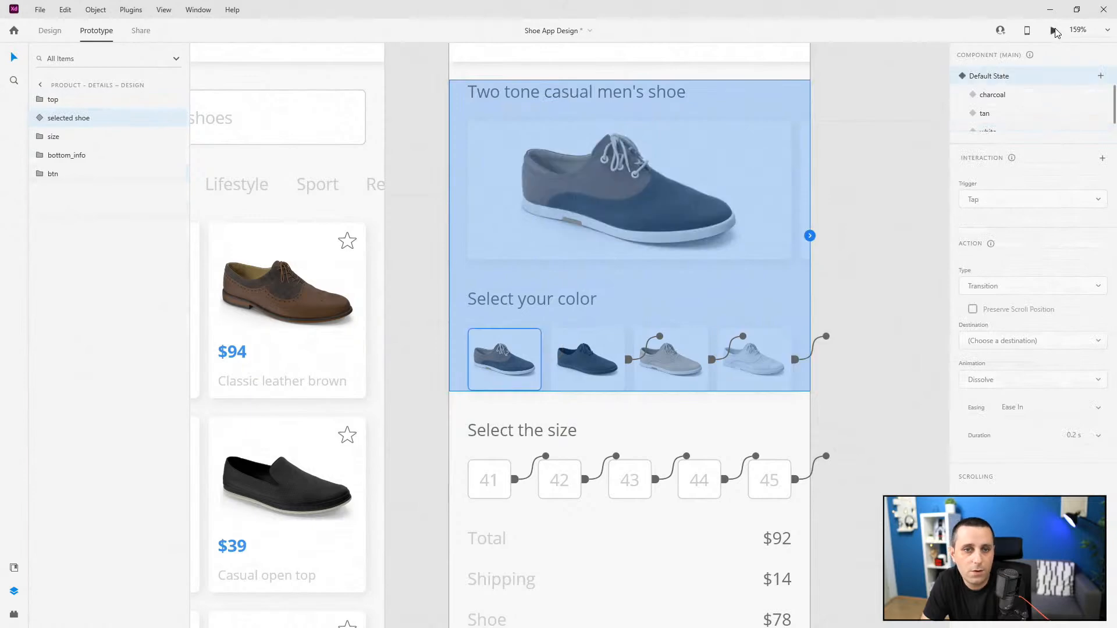
Step: Preview the prototype and test switching between the two-tone, charcoal, tan and white shoe with the color thumbnails
{"action": "left_click", "coordinate": [1055, 32]}
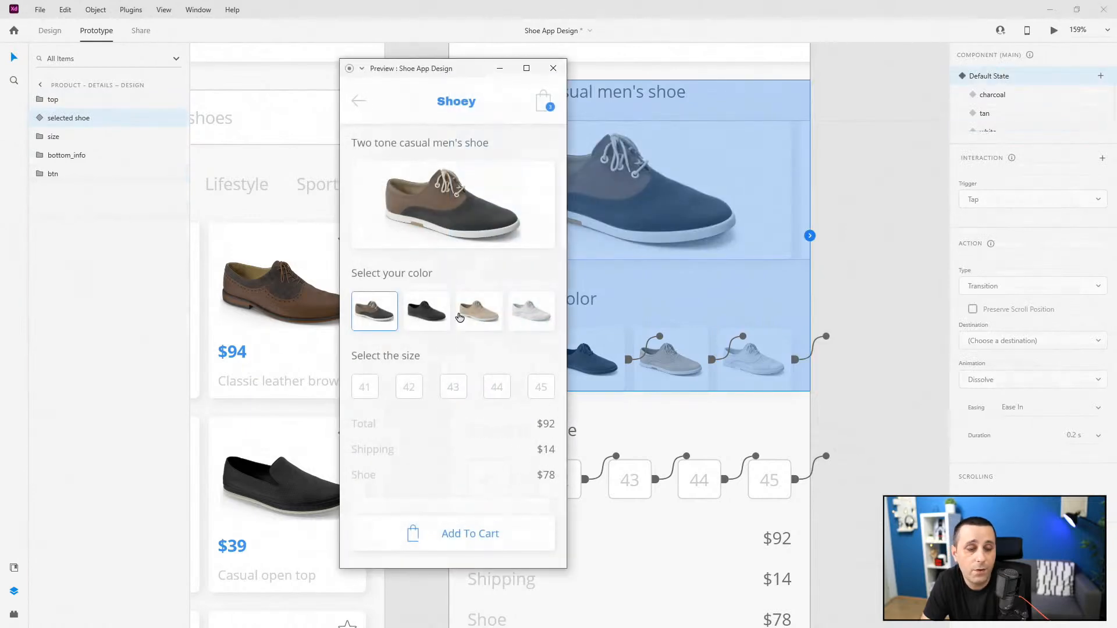
{"action": "left_click", "coordinate": [422, 321]}
{"action": "left_click", "coordinate": [492, 319]}
{"action": "left_click", "coordinate": [534, 322]}
{"action": "left_click", "coordinate": [470, 319]}
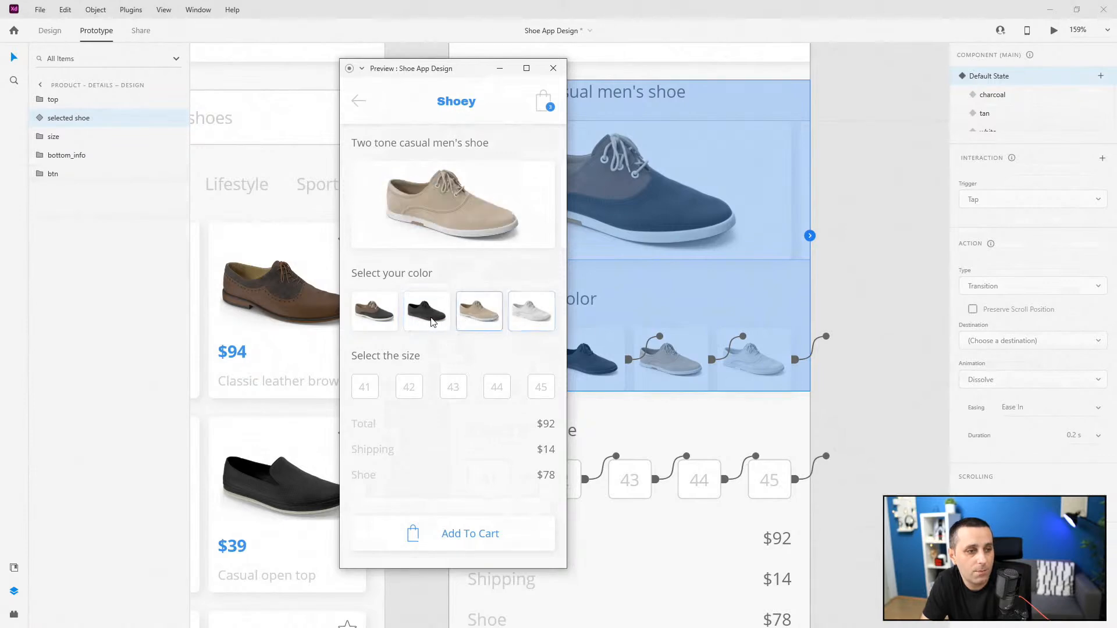
{"action": "left_click", "coordinate": [363, 321]}
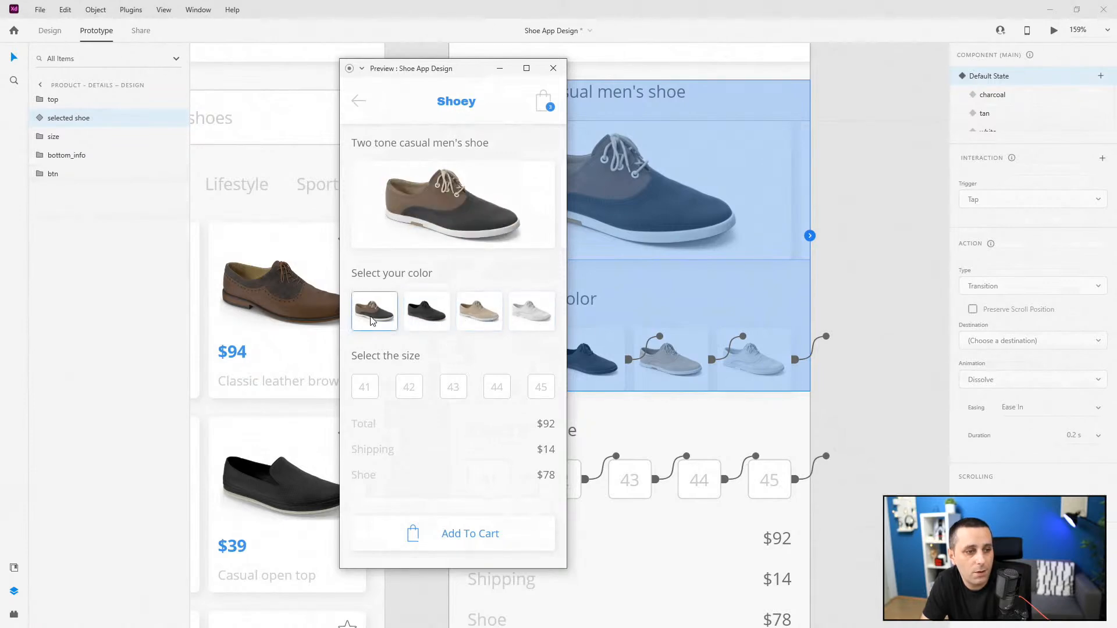
{"action": "left_click", "coordinate": [522, 312]}
{"action": "left_click", "coordinate": [369, 323]}
Step: Test scrolling the main shoe images in the preview with the two-tone and charcoal colors, then restore the two-tone color
{"action": "left_click_drag", "start_coordinate": [510, 219], "coordinate": [199, 233]}
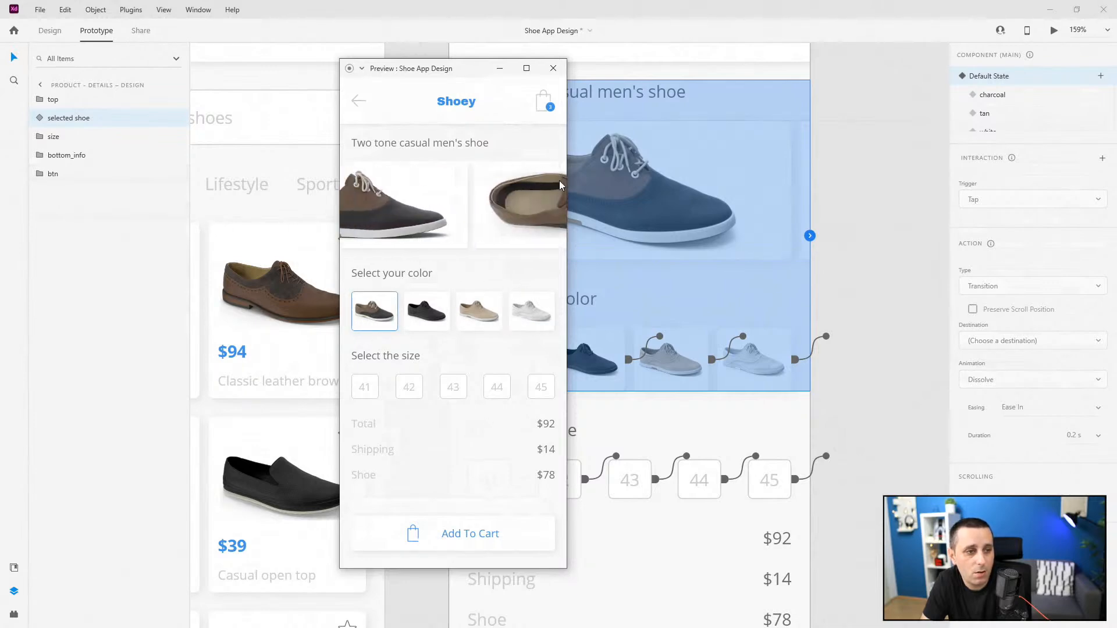
{"action": "left_click_drag", "start_coordinate": [495, 188], "coordinate": [323, 200]}
{"action": "left_click_drag", "start_coordinate": [449, 204], "coordinate": [183, 230]}
{"action": "left_click_drag", "start_coordinate": [544, 202], "coordinate": [239, 230]}
{"action": "left_click_drag", "start_coordinate": [484, 201], "coordinate": [862, 190]}
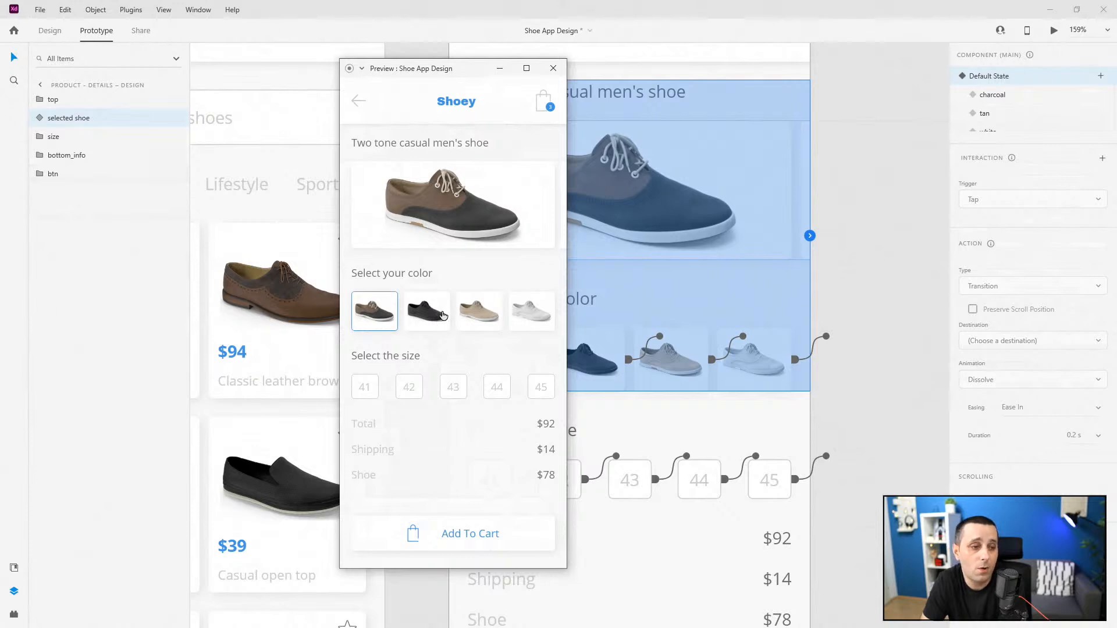
{"action": "left_click", "coordinate": [443, 314]}
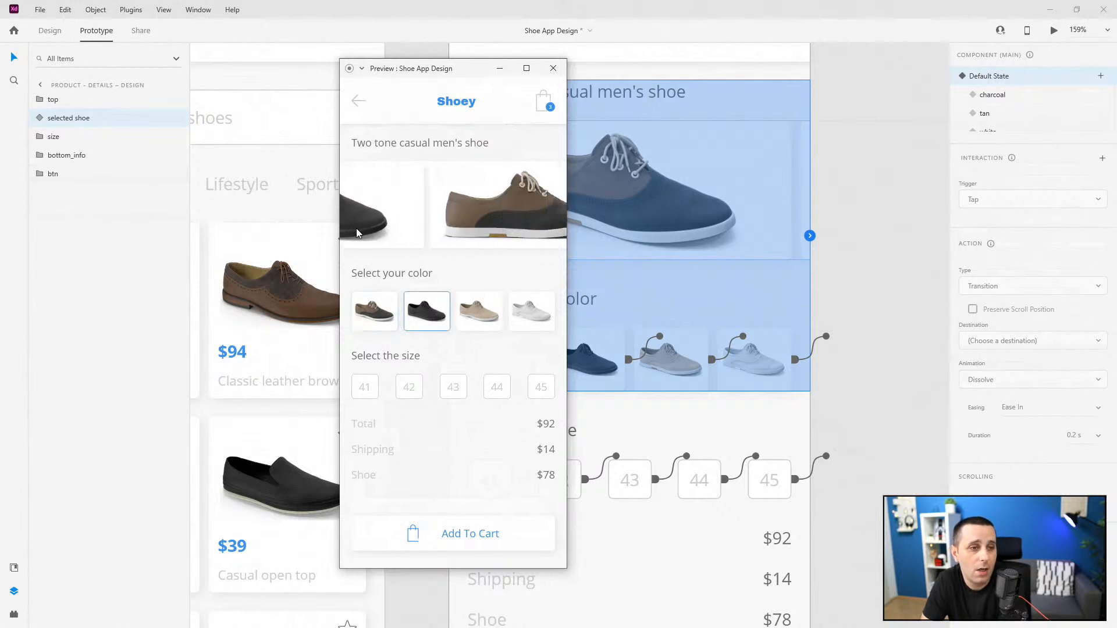
{"action": "left_click_drag", "start_coordinate": [491, 229], "coordinate": [568, 206]}
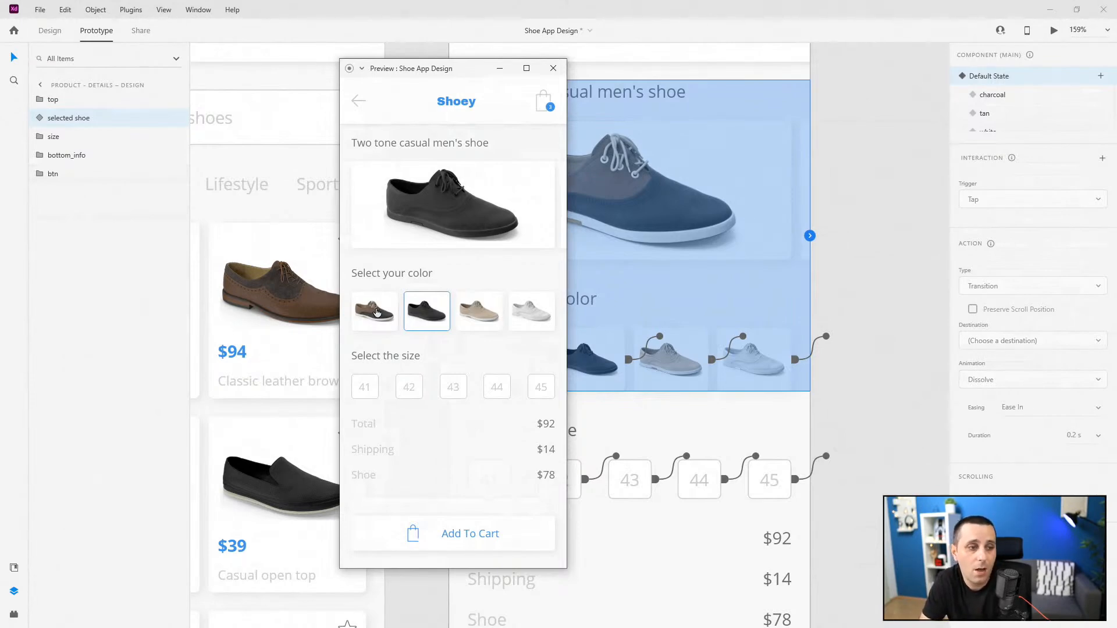
{"action": "left_click", "coordinate": [377, 313]}
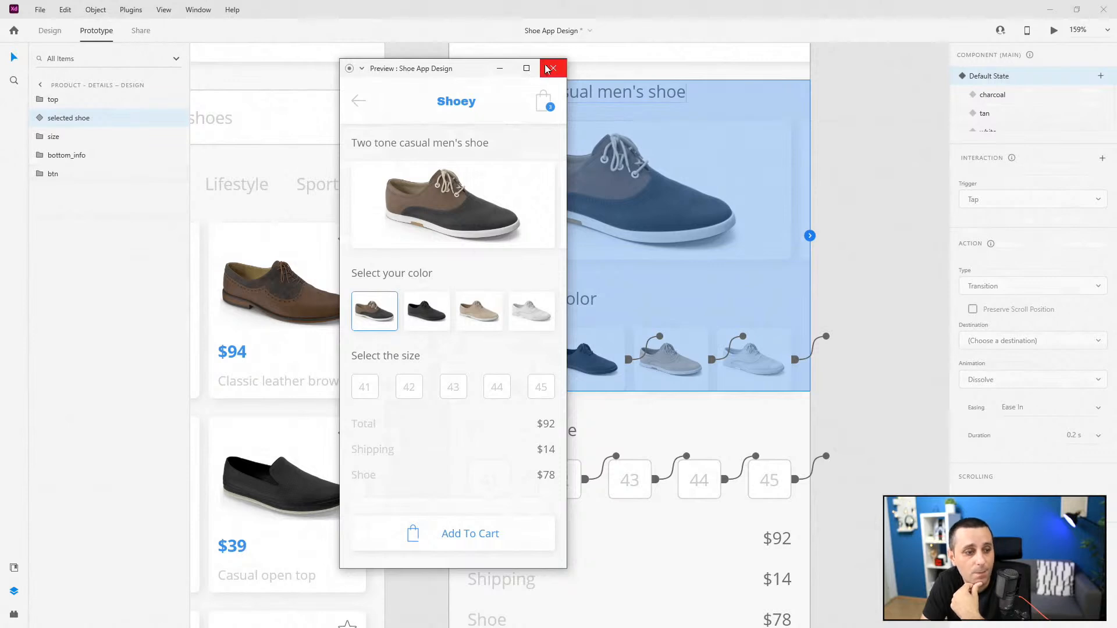
Step: Test the charcoal, tan and white color thumbnails in the preview, restore the two-tone color, and close the preview
{"action": "left_click", "coordinate": [421, 320]}
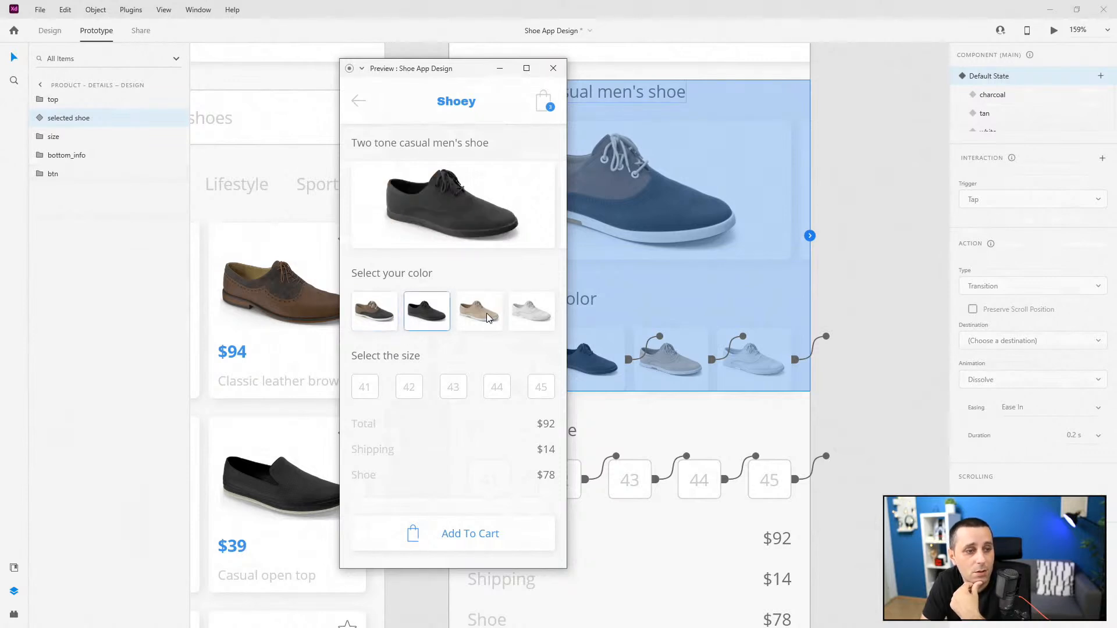
{"action": "left_click", "coordinate": [487, 317]}
{"action": "left_click", "coordinate": [529, 319]}
{"action": "left_click", "coordinate": [469, 316]}
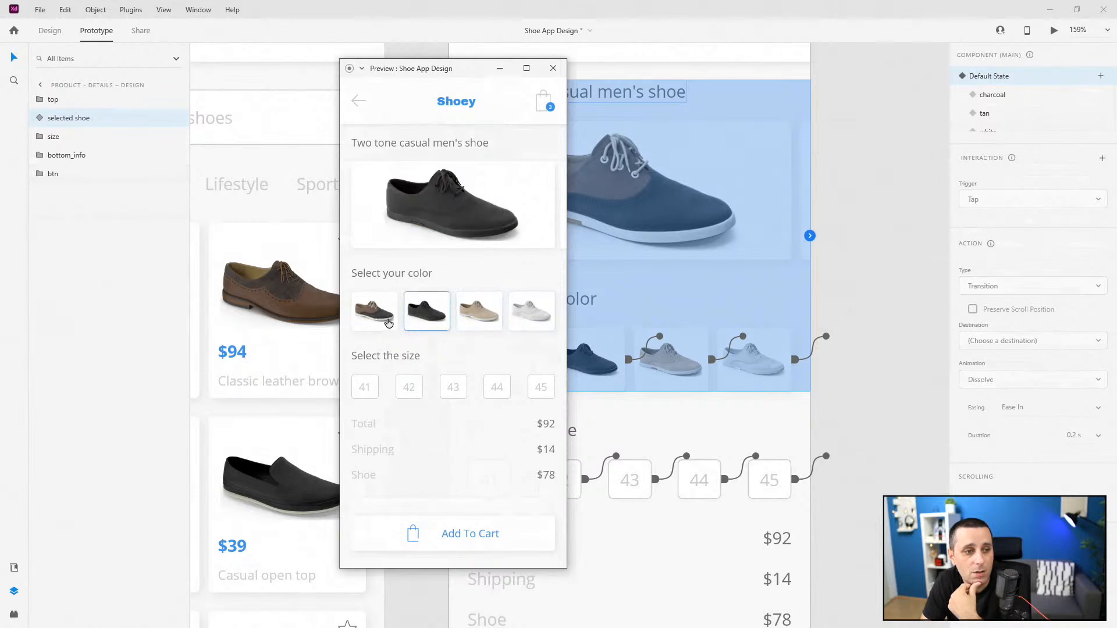
{"action": "left_click", "coordinate": [385, 319]}
{"action": "left_click", "coordinate": [553, 69]}
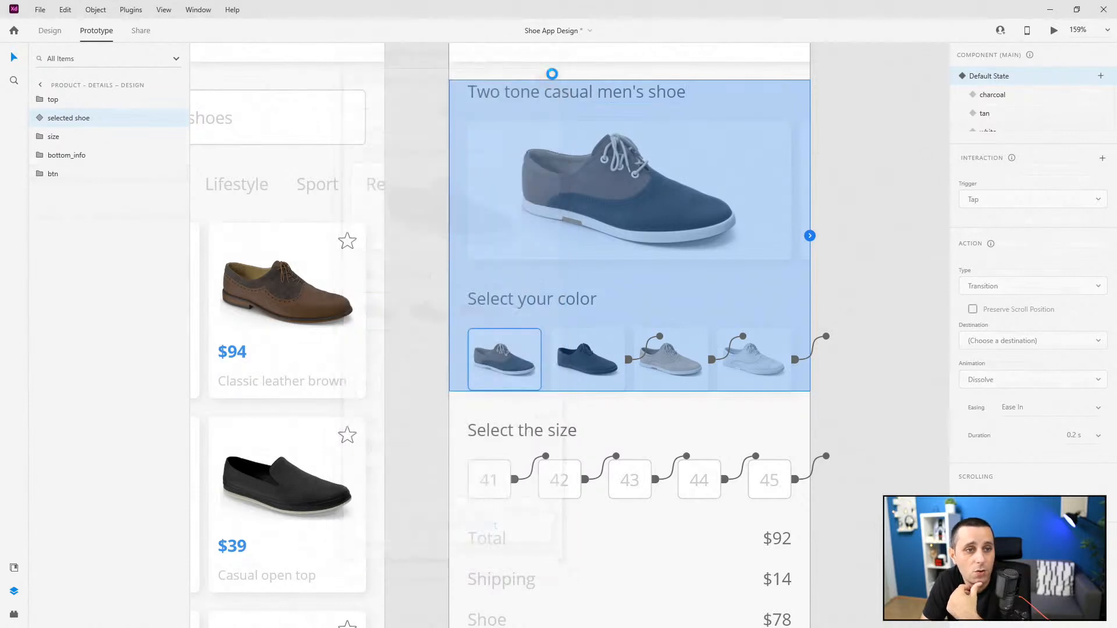
Step: Save the Shoe App Design document
{"action": "scroll", "coordinate": [836, 268], "scroll_direction": "down", "scroll_amount": 4}
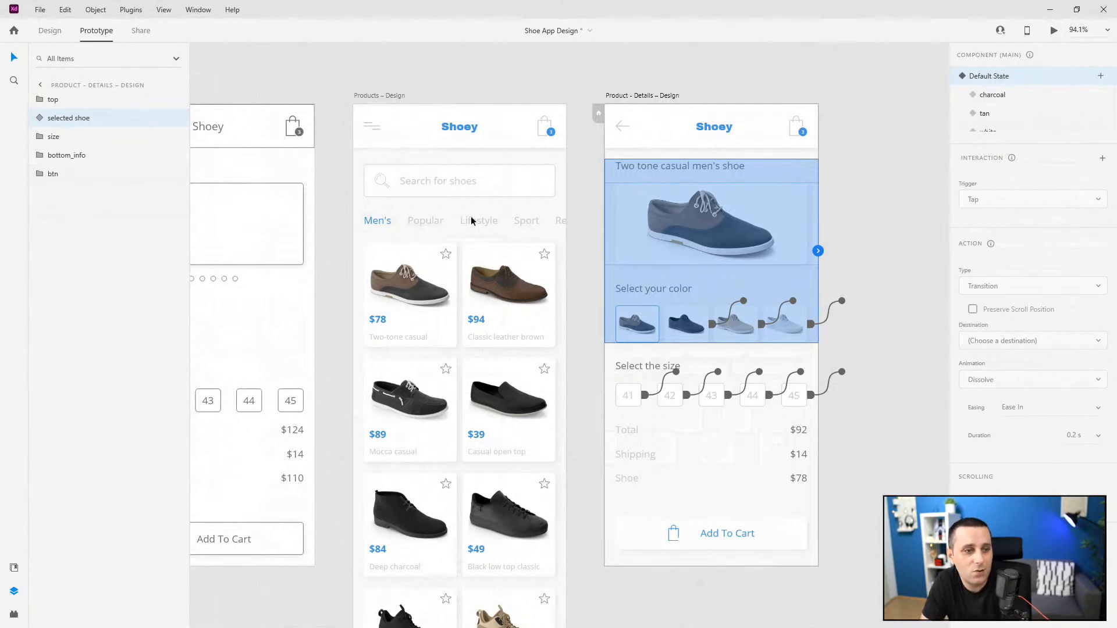
{"action": "key", "text": "ctrl+s"}
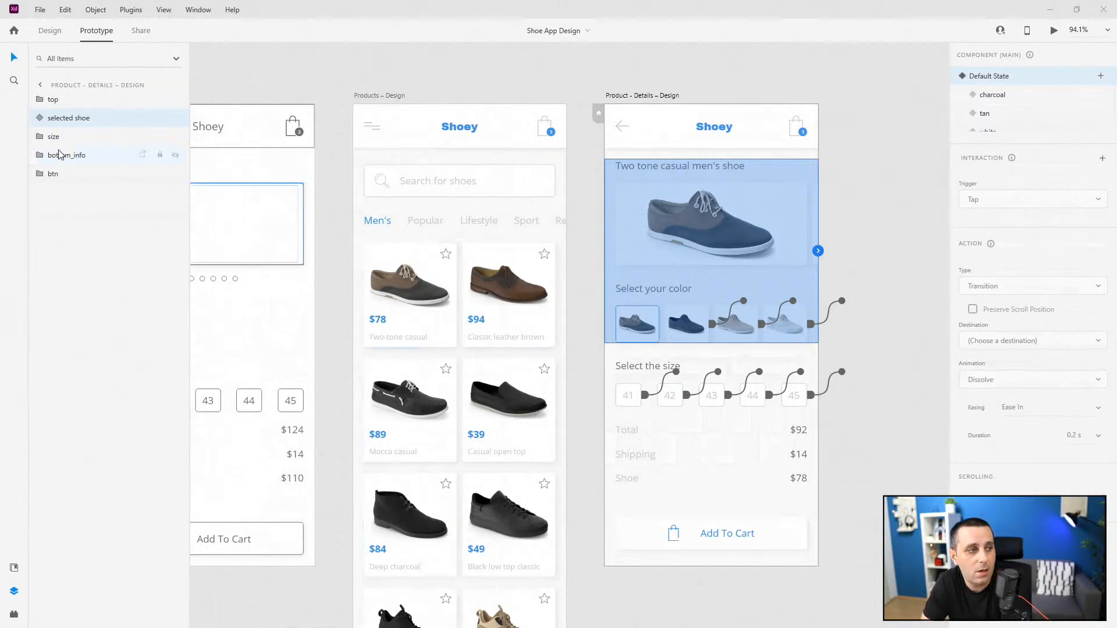
Step: Link the Two-tone casual item on the Products – Design artboard to Product - Details – Design with a Tap Transition
{"action": "left_click", "coordinate": [410, 316]}
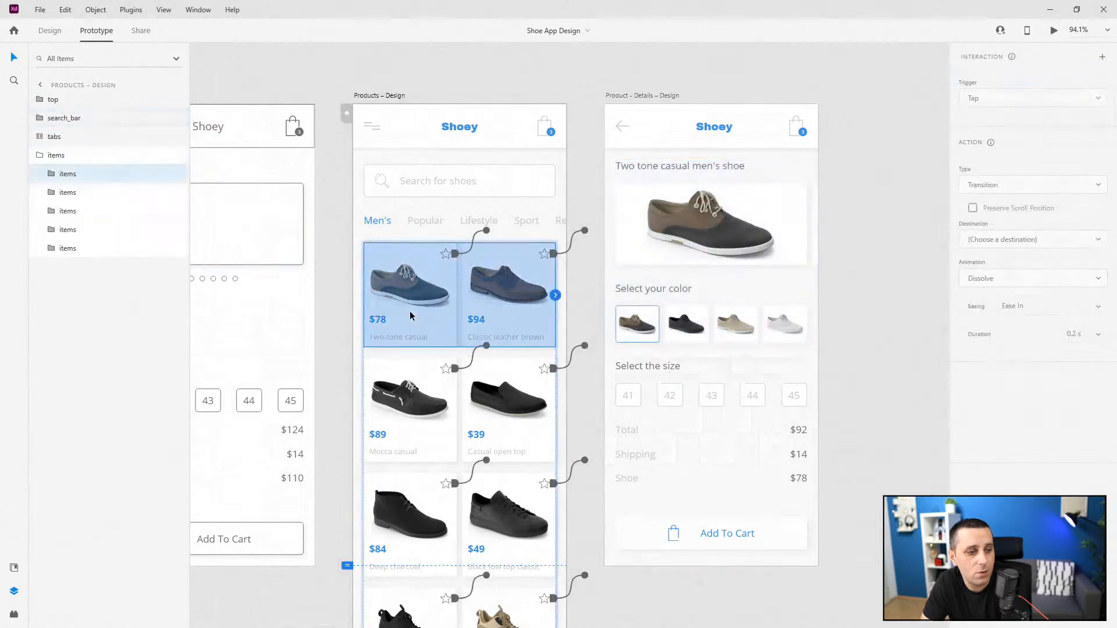
{"action": "double_click", "coordinate": [409, 316]}
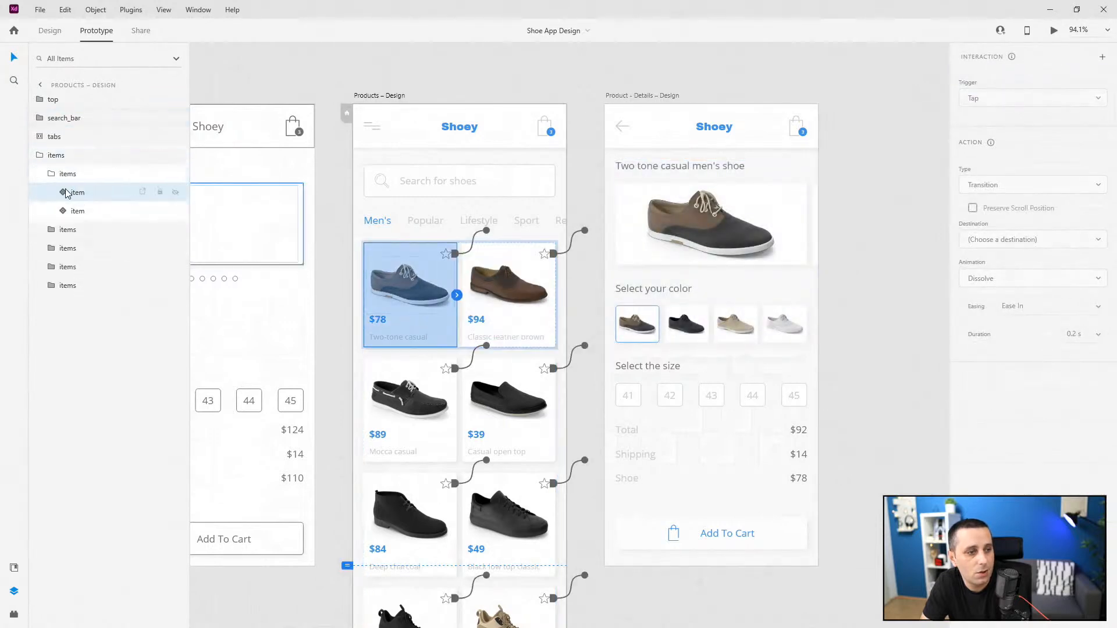
{"action": "left_click_drag", "start_coordinate": [457, 295], "coordinate": [668, 332]}
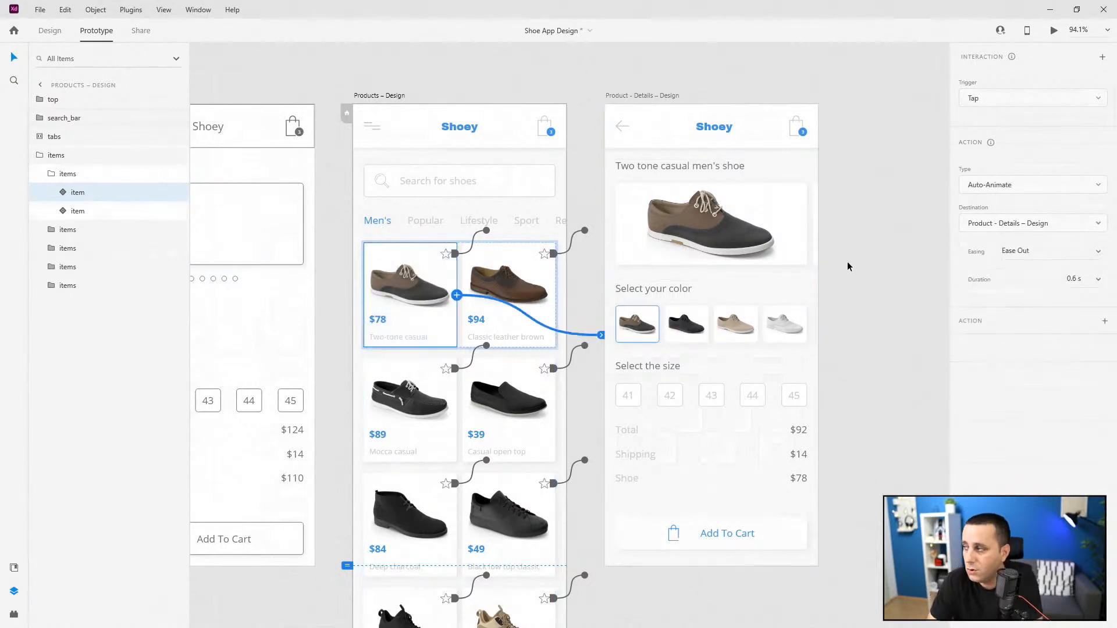
{"action": "left_click", "coordinate": [991, 185]}
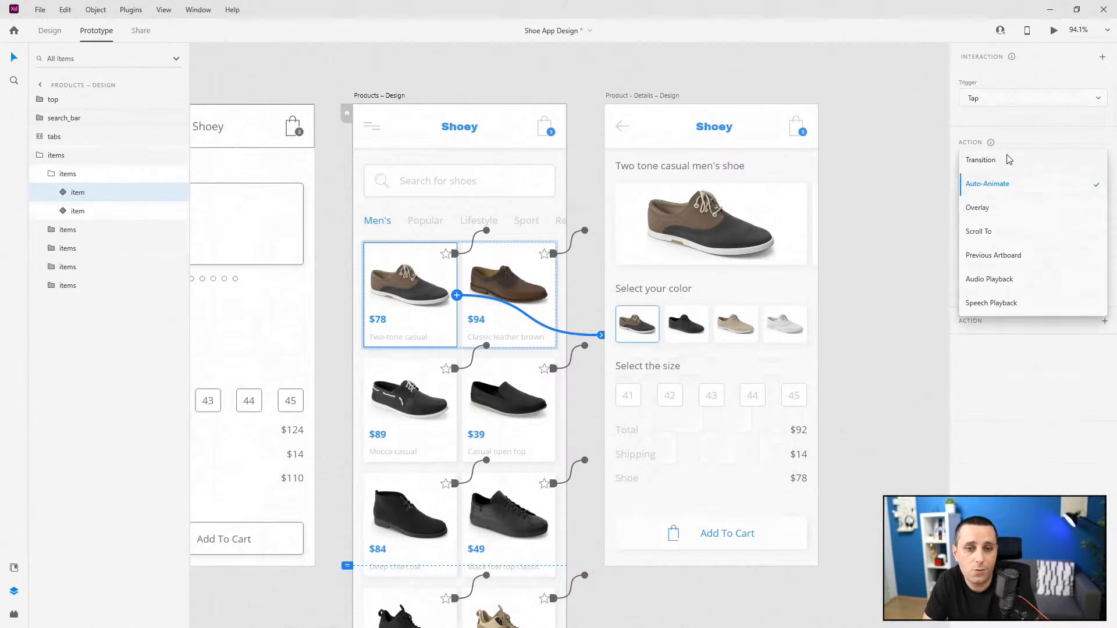
{"action": "left_click", "coordinate": [1009, 161]}
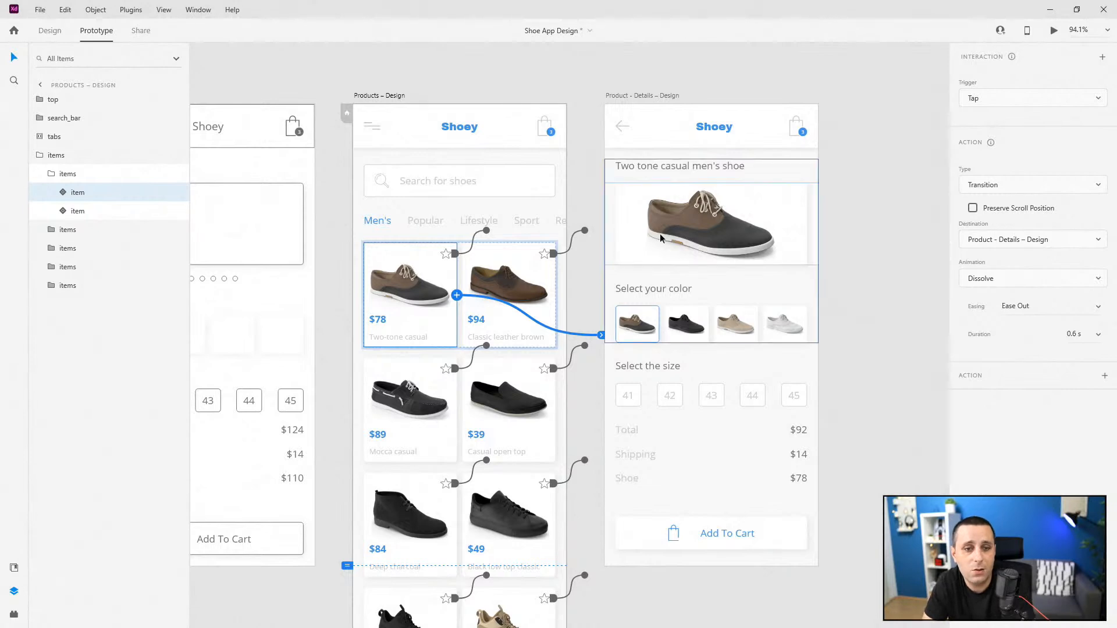
Step: Set the item's transition to the Push Left animation with Wind Up easing and a duration of 0.8 s
{"action": "left_click", "coordinate": [1034, 285]}
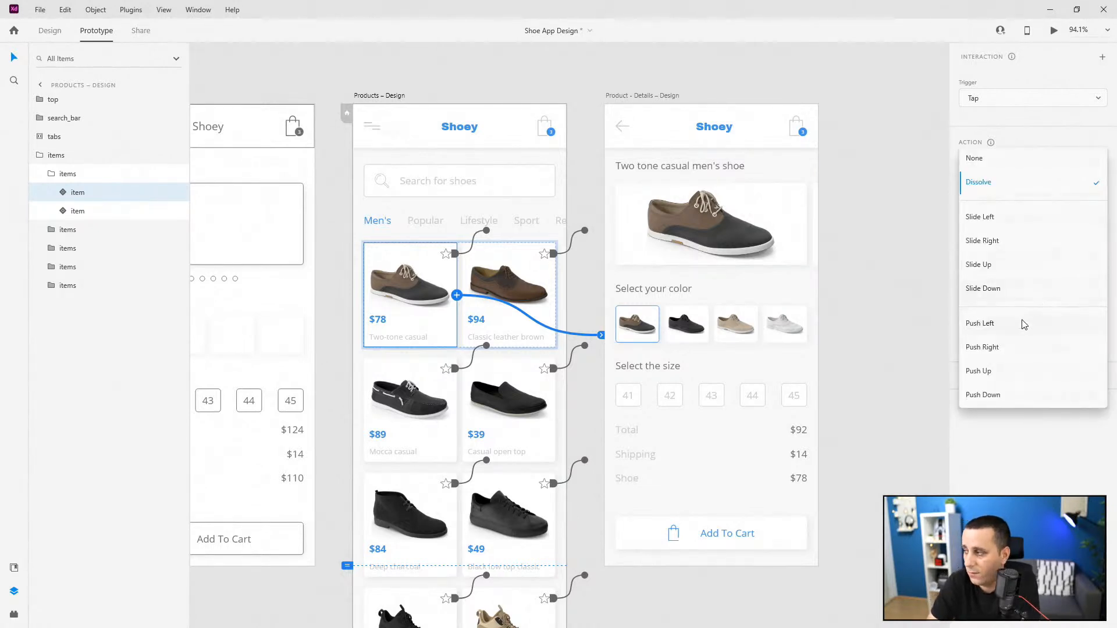
{"action": "left_click", "coordinate": [1024, 324]}
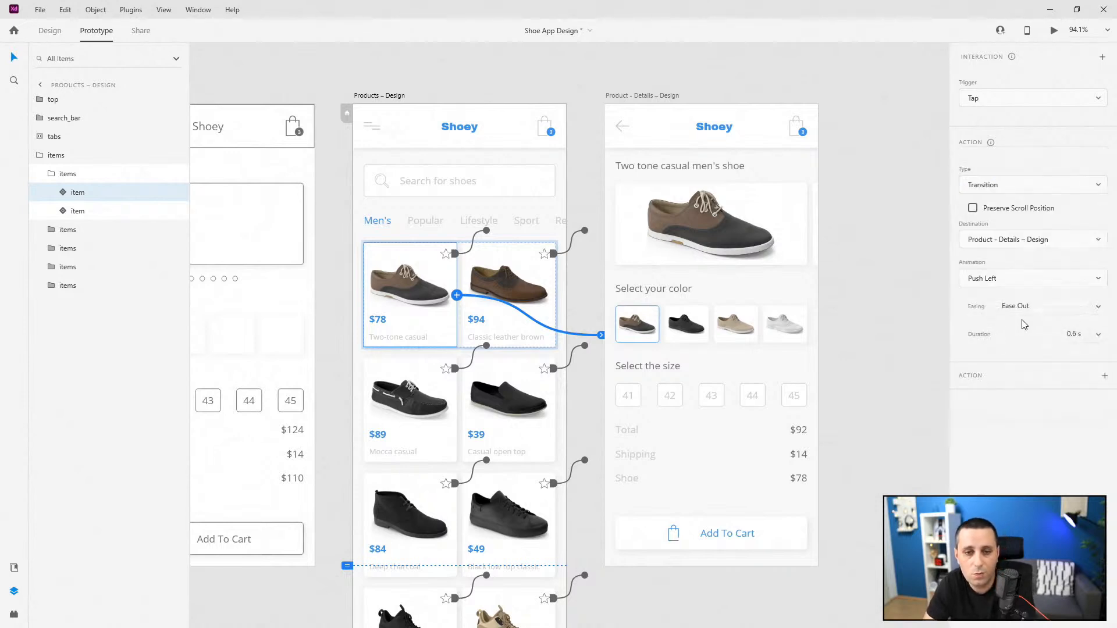
{"action": "left_click", "coordinate": [1100, 310]}
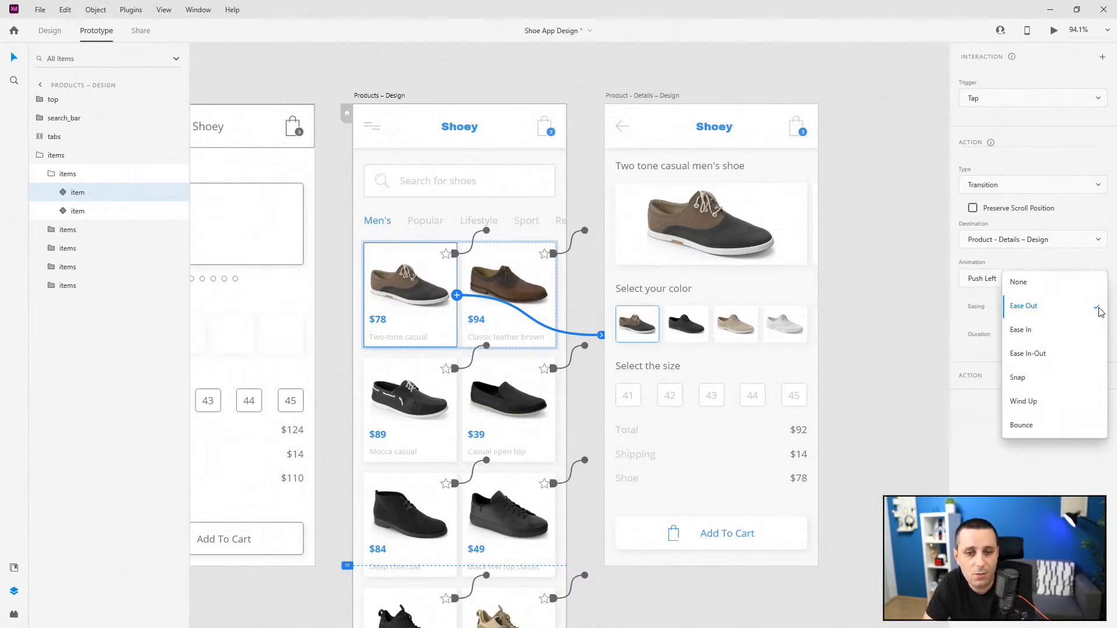
{"action": "left_click", "coordinate": [1047, 400]}
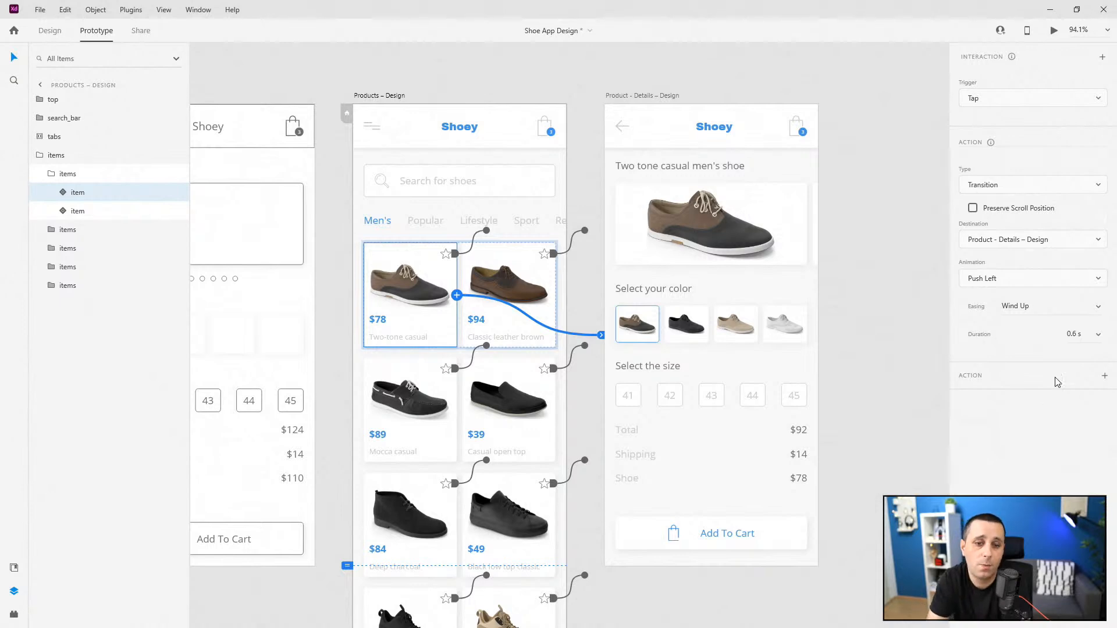
{"action": "left_click", "coordinate": [1101, 312]}
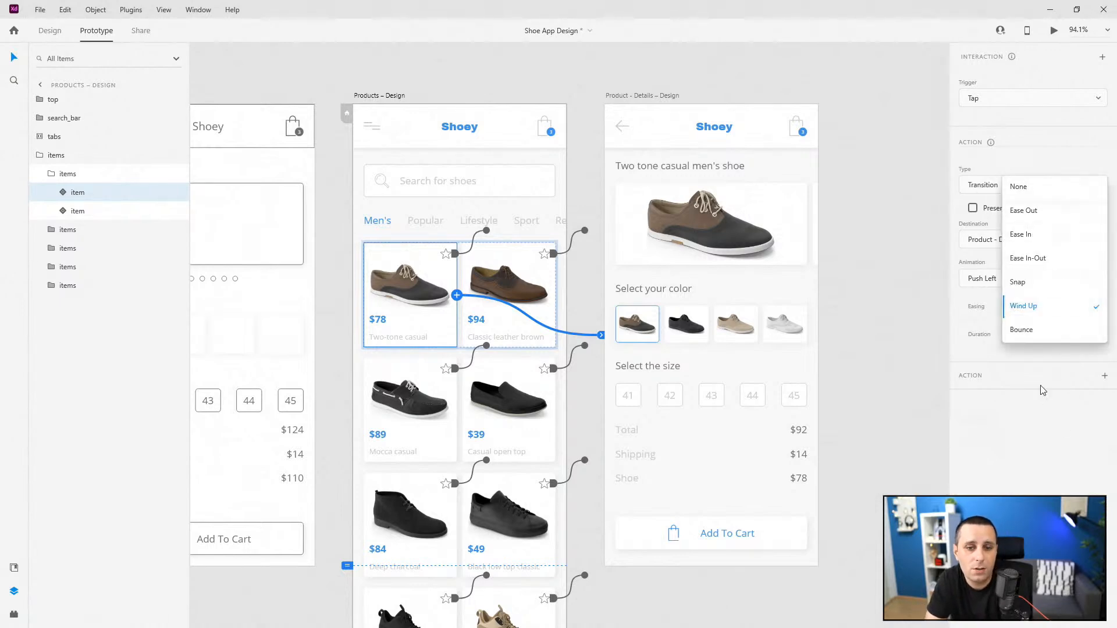
{"action": "left_click", "coordinate": [1024, 414]}
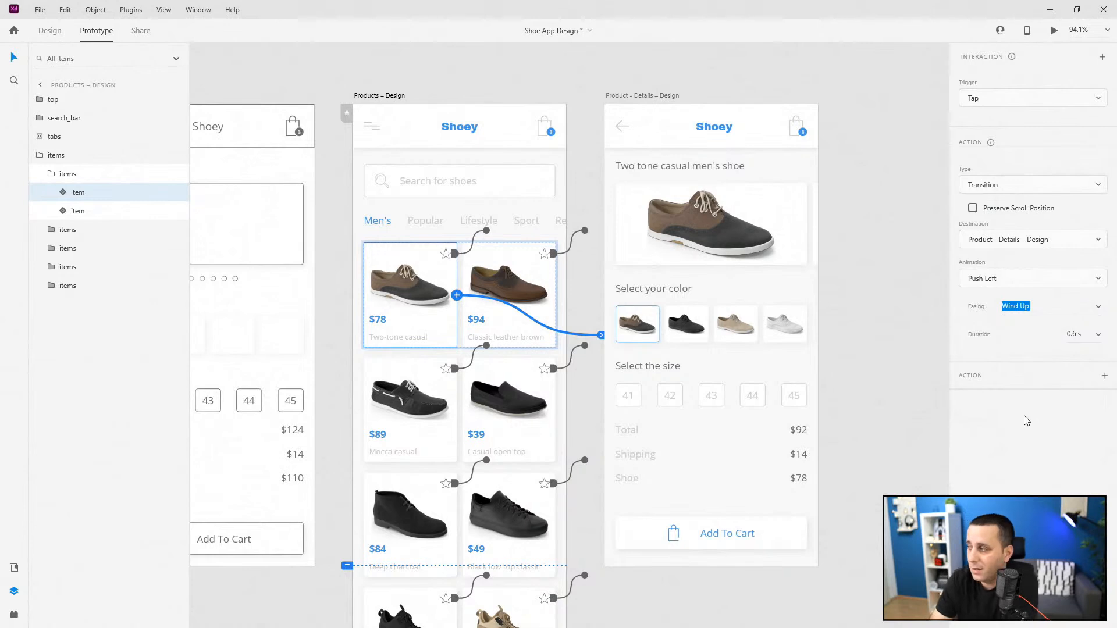
{"action": "left_click", "coordinate": [1099, 336]}
{"action": "left_click", "coordinate": [1083, 358]}
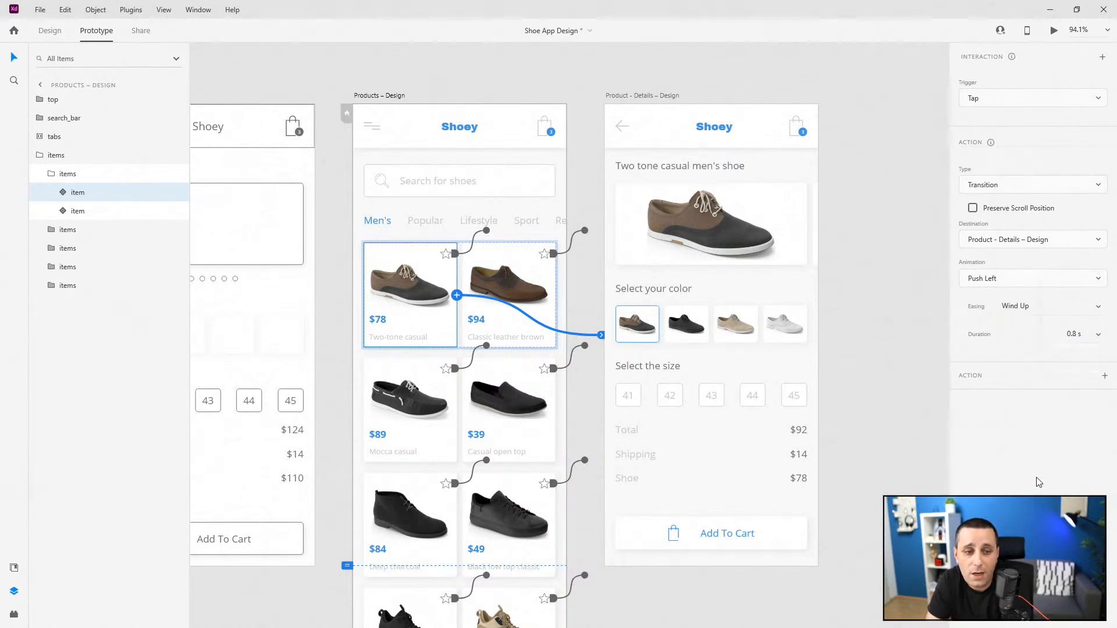
Step: Link the back_arrow on the Product - Details – Design artboard to Products – Design with a Push Right transition on Tap
{"action": "left_click", "coordinate": [39, 165]}
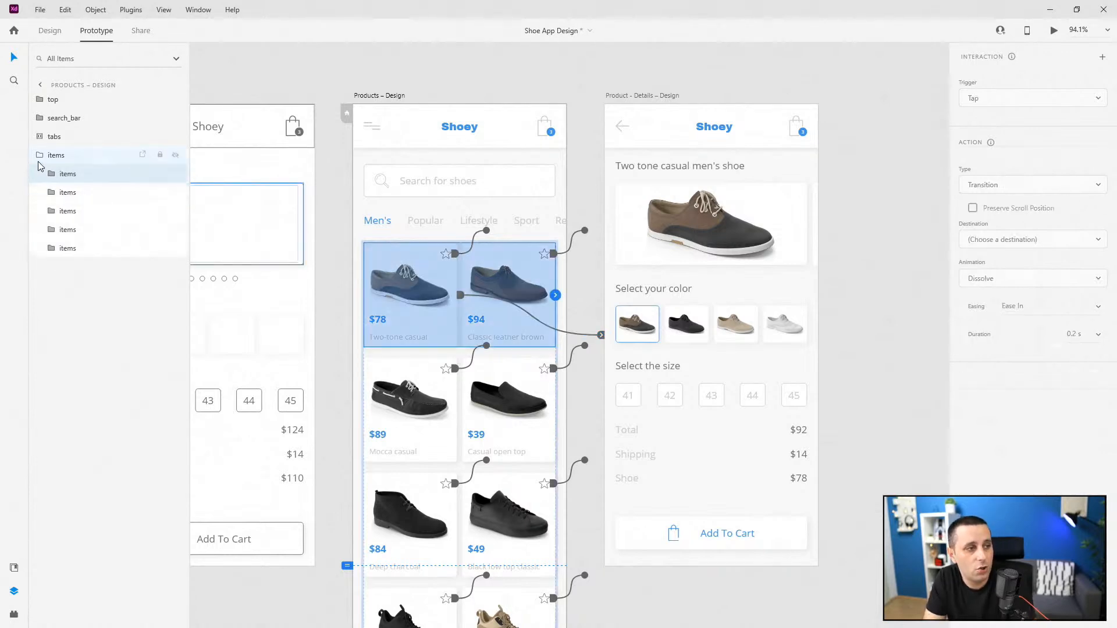
{"action": "left_click", "coordinate": [39, 158]}
{"action": "left_click", "coordinate": [621, 127]}
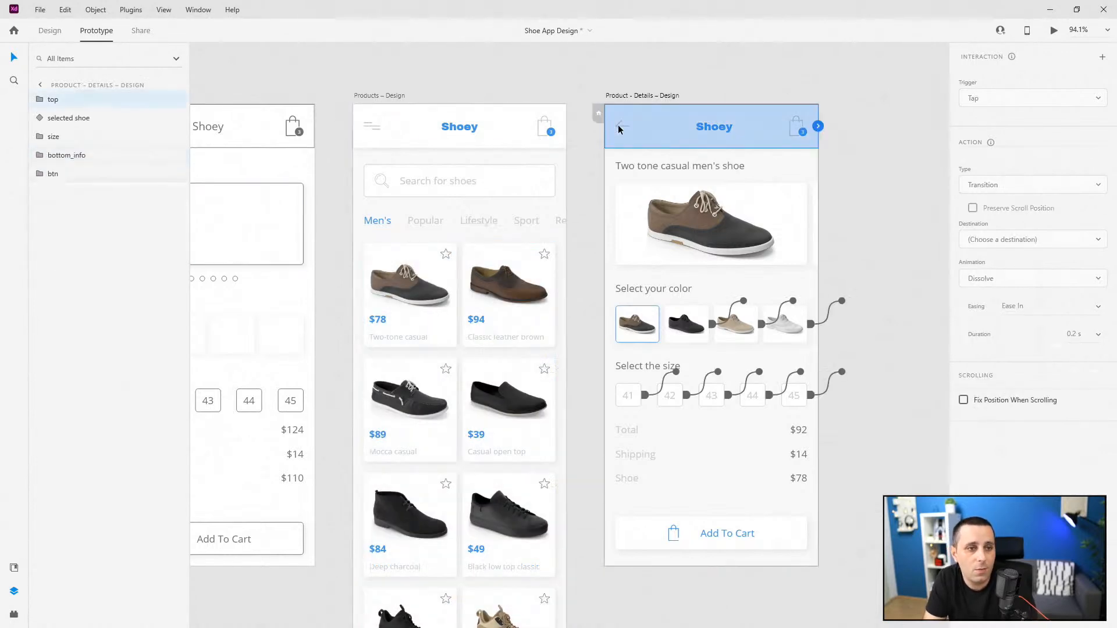
{"action": "left_click_drag", "start_coordinate": [629, 128], "coordinate": [452, 341]}
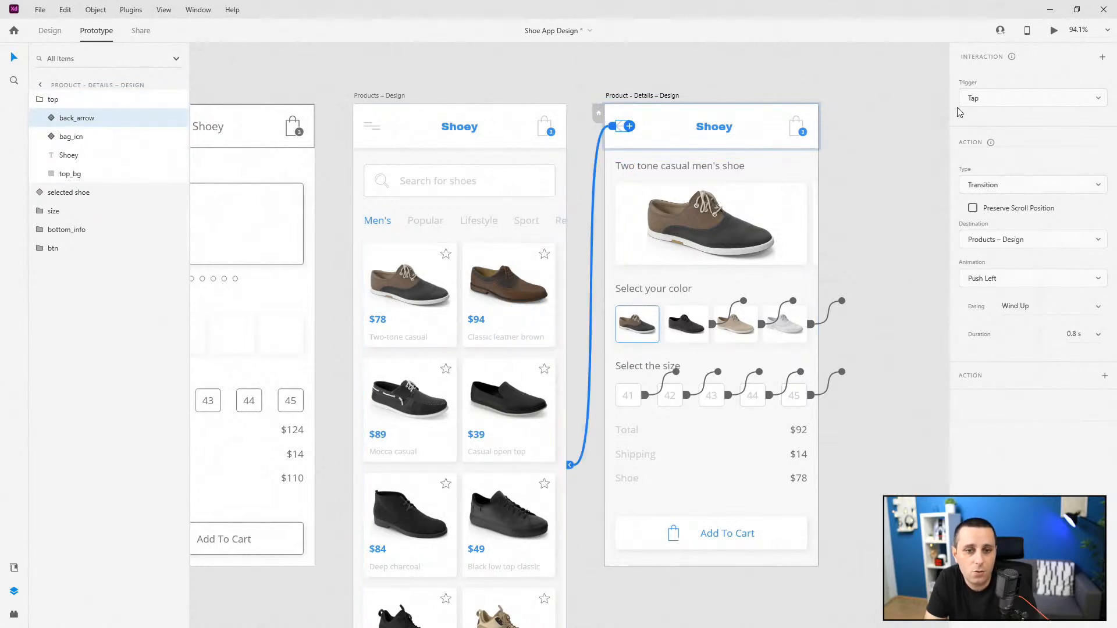
{"action": "left_click", "coordinate": [1000, 284]}
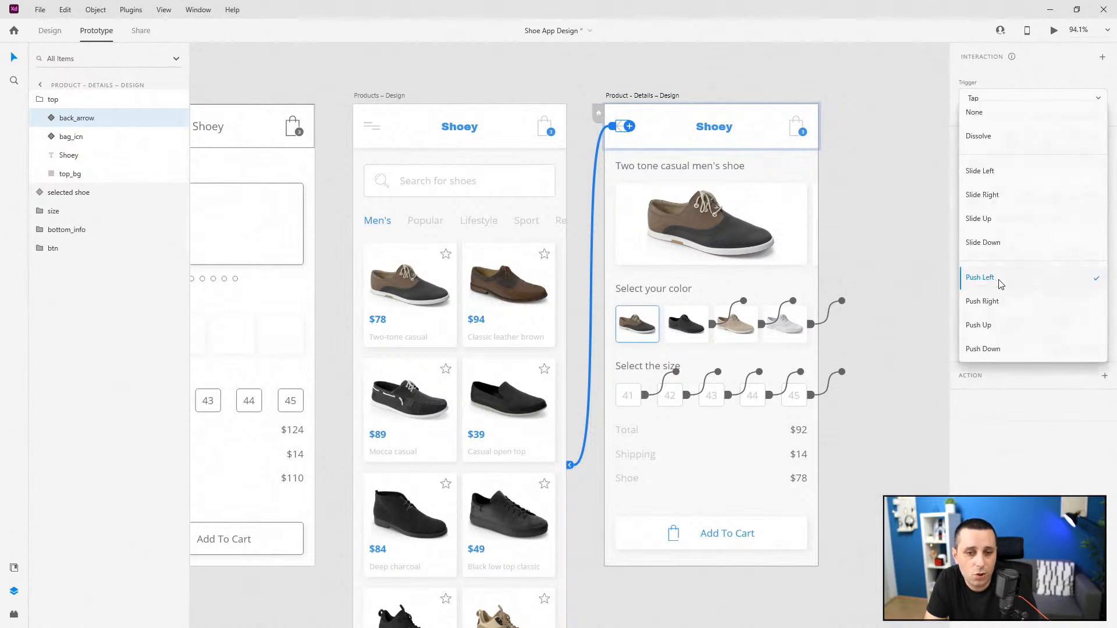
{"action": "left_click", "coordinate": [983, 301]}
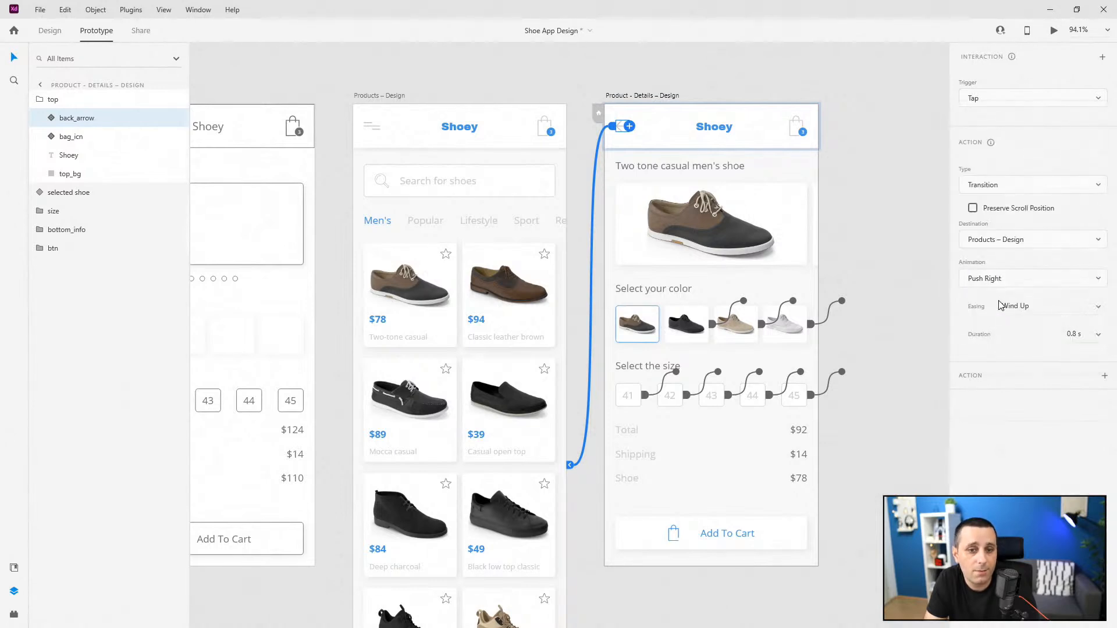
Step: Preview the Products – Design artboard and test scrolling the category tabs sideways and the shoe list vertically
{"action": "left_click", "coordinate": [389, 92]}
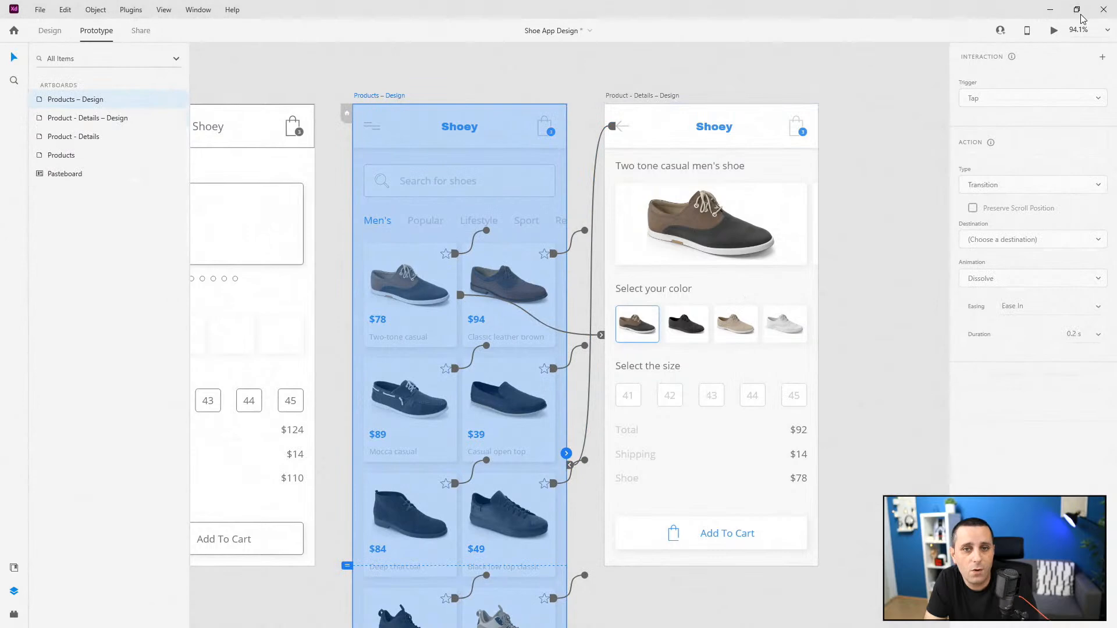
{"action": "left_click", "coordinate": [1055, 31]}
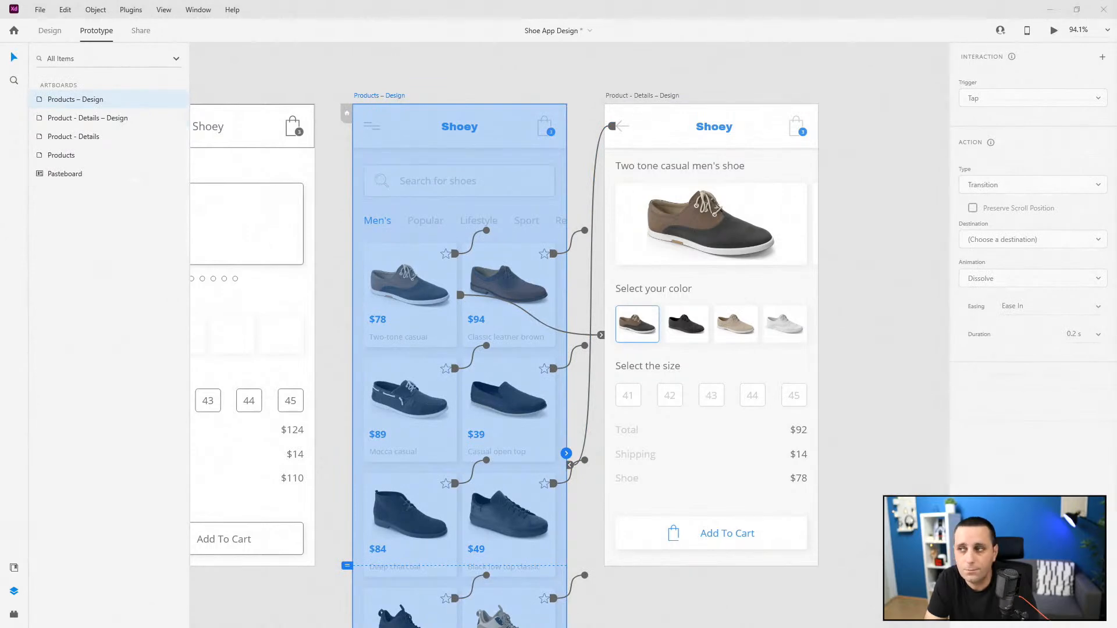
{"action": "left_click_drag", "start_coordinate": [507, 120], "coordinate": [367, 42]}
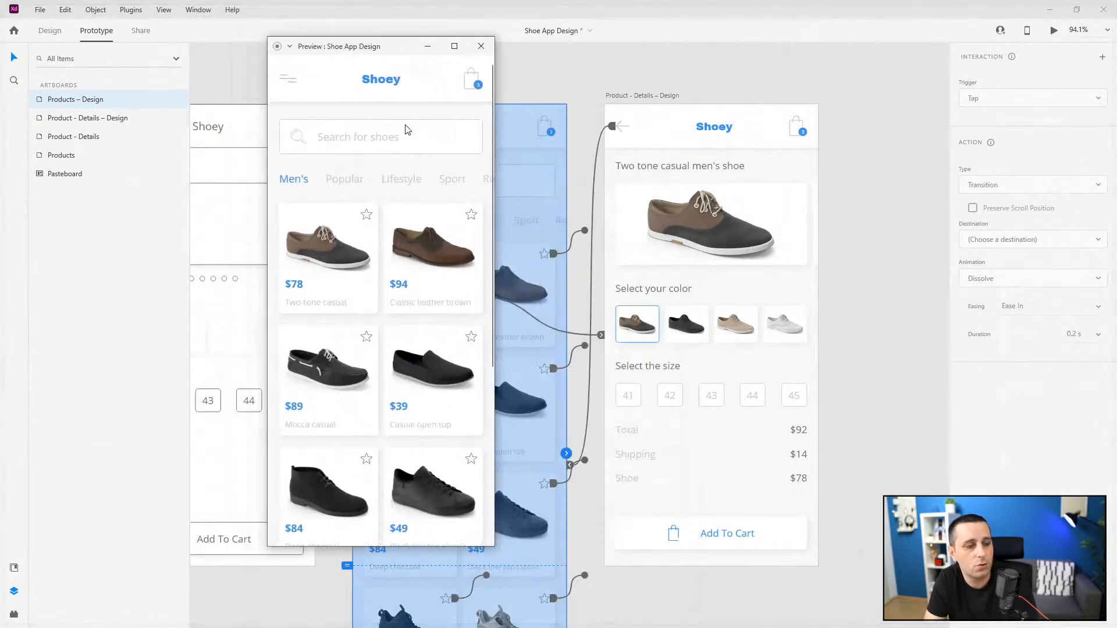
{"action": "left_click_drag", "start_coordinate": [410, 181], "coordinate": [295, 183]}
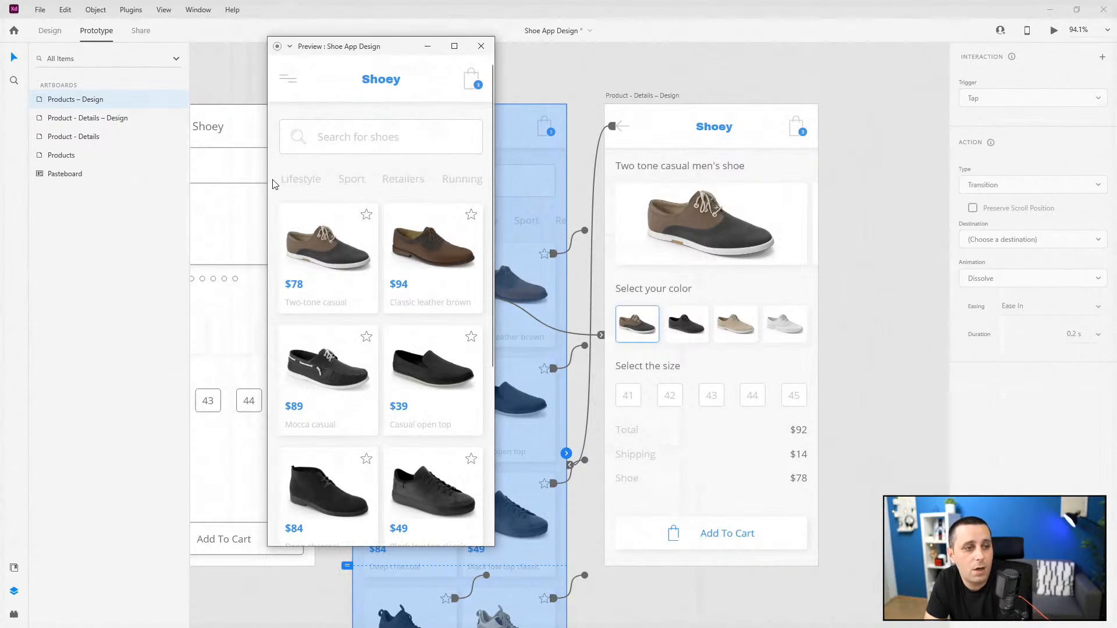
{"action": "scroll", "coordinate": [319, 273], "scroll_direction": "down", "scroll_amount": 5}
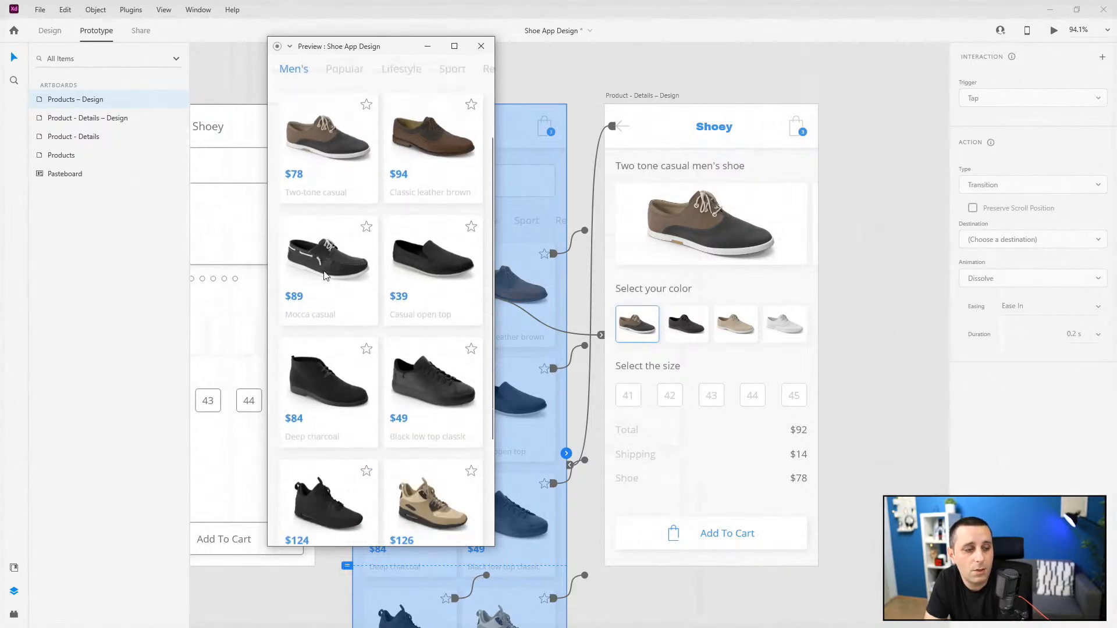
{"action": "scroll", "coordinate": [329, 281], "scroll_direction": "up", "scroll_amount": 5}
{"action": "scroll", "coordinate": [330, 281], "scroll_direction": "down", "scroll_amount": 5}
{"action": "scroll", "coordinate": [330, 282], "scroll_direction": "up", "scroll_amount": 5}
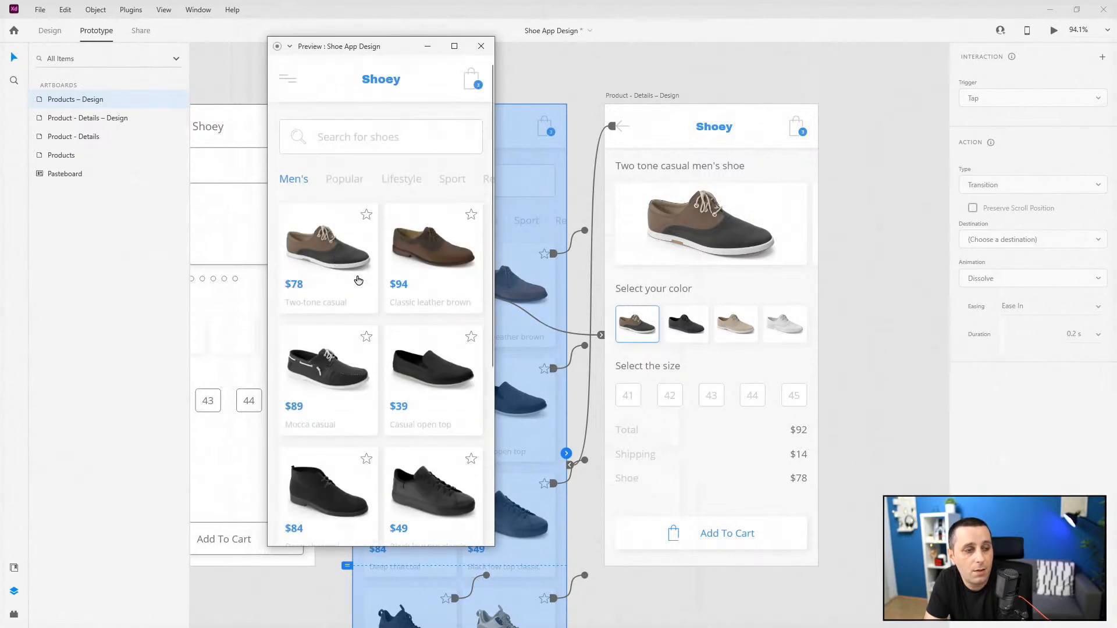
Step: Test opening the Two-tone casual shoe's details and returning with the back arrow twice, and close the preview
{"action": "left_click", "coordinate": [357, 281]}
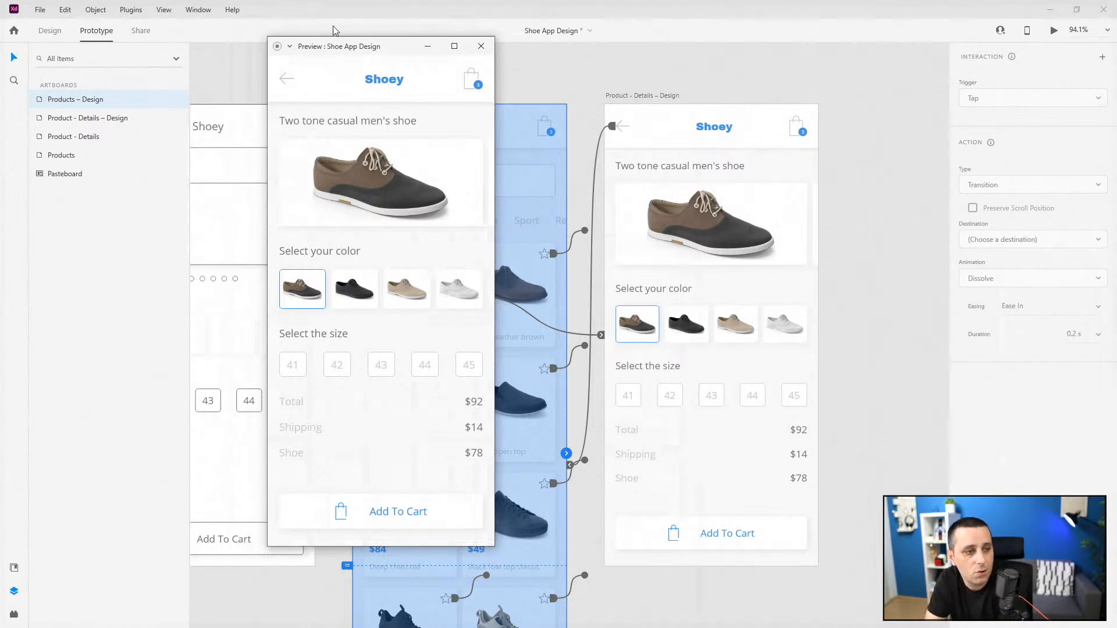
{"action": "left_click", "coordinate": [286, 80]}
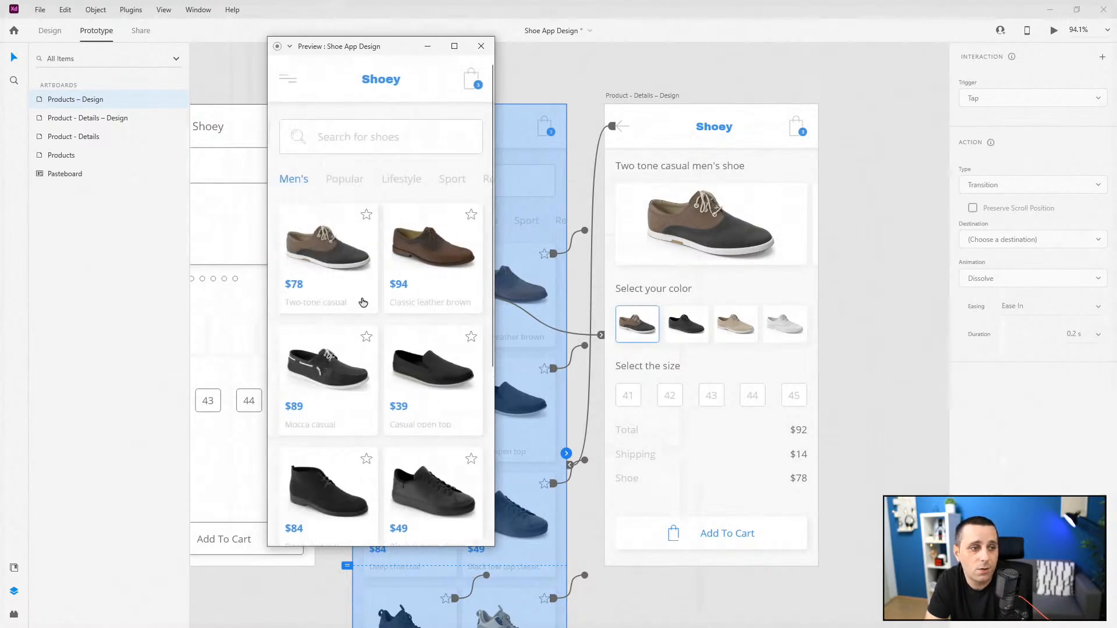
{"action": "left_click", "coordinate": [370, 303]}
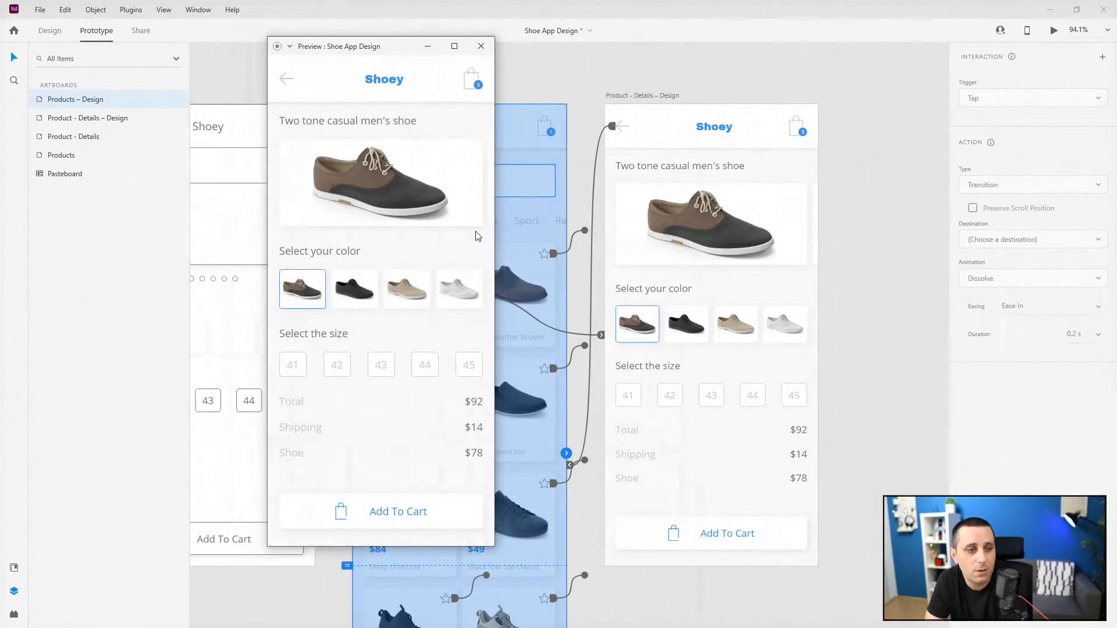
{"action": "left_click", "coordinate": [285, 85]}
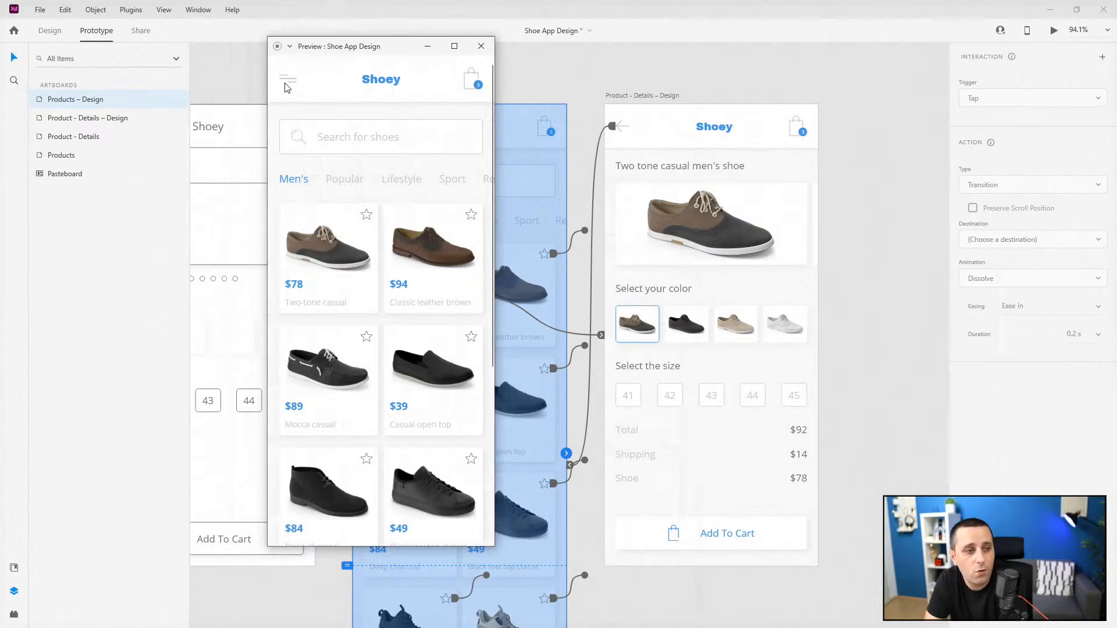
{"action": "left_click", "coordinate": [481, 46]}
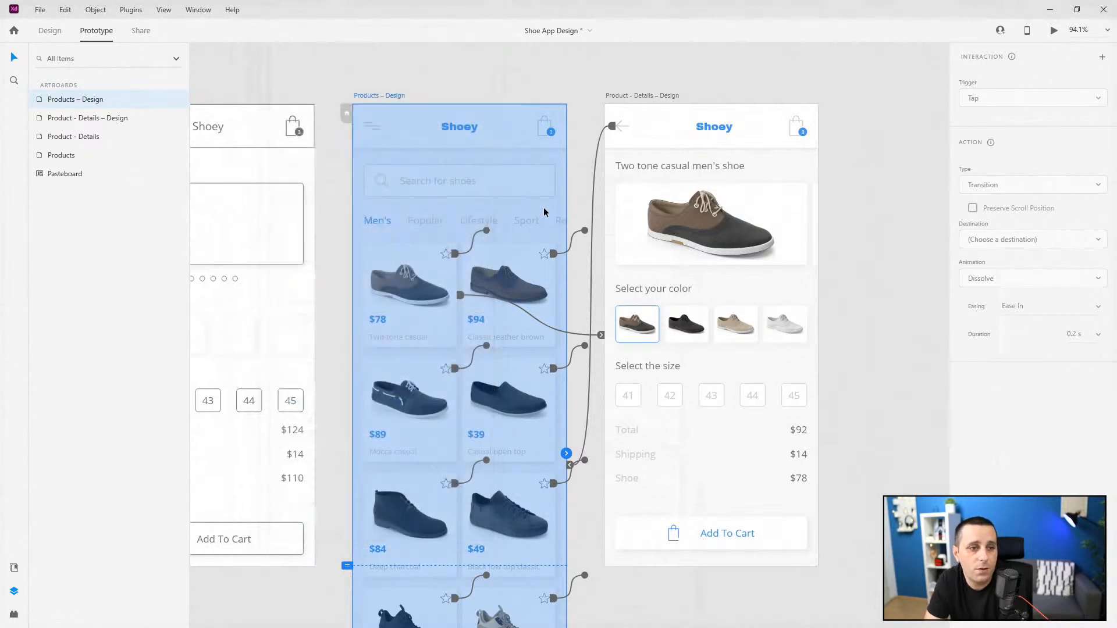
{"action": "left_click", "coordinate": [565, 334]}
{"action": "left_click", "coordinate": [994, 279]}
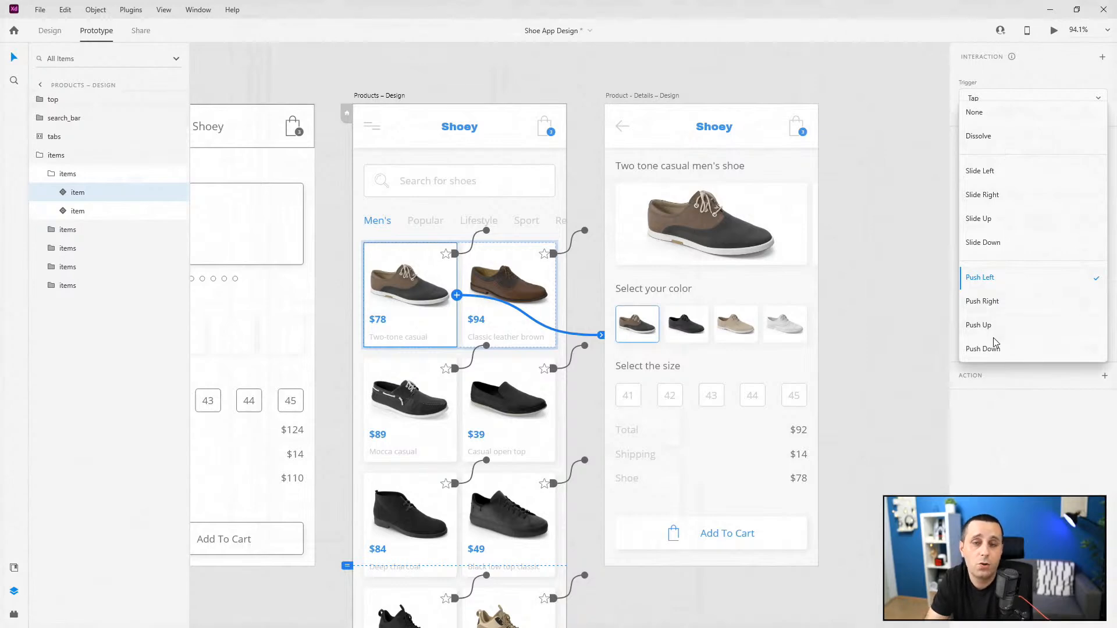
{"action": "left_click", "coordinate": [1010, 425]}
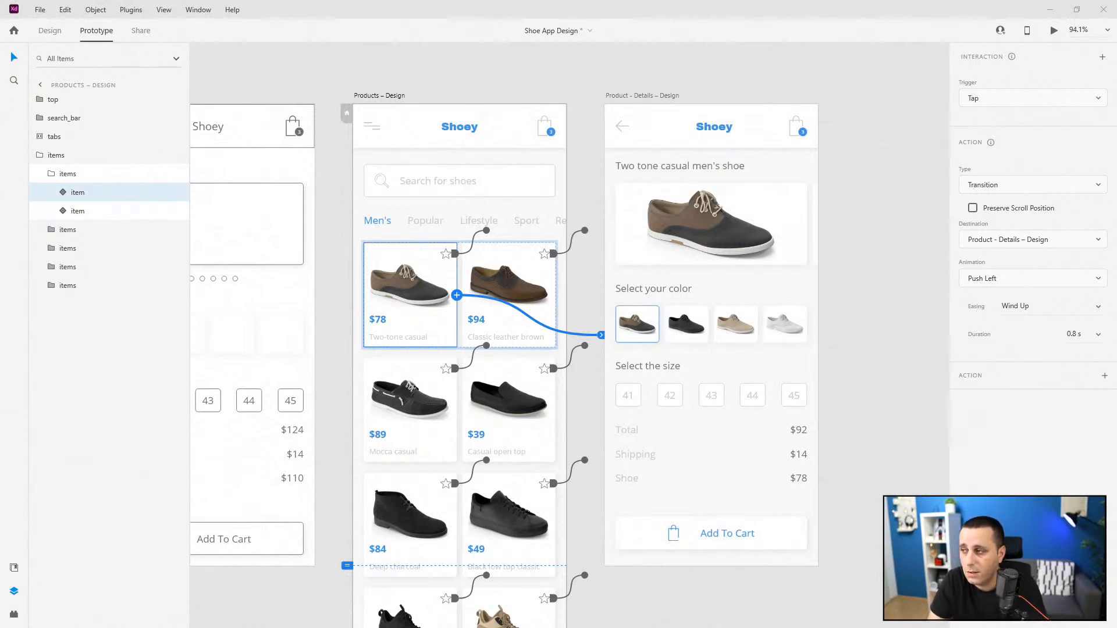
Step: Switch to the picons-thin document and look through its icon groups for a checkmark icon
{"action": "left_click_drag", "start_coordinate": [513, 104], "coordinate": [402, 4]}
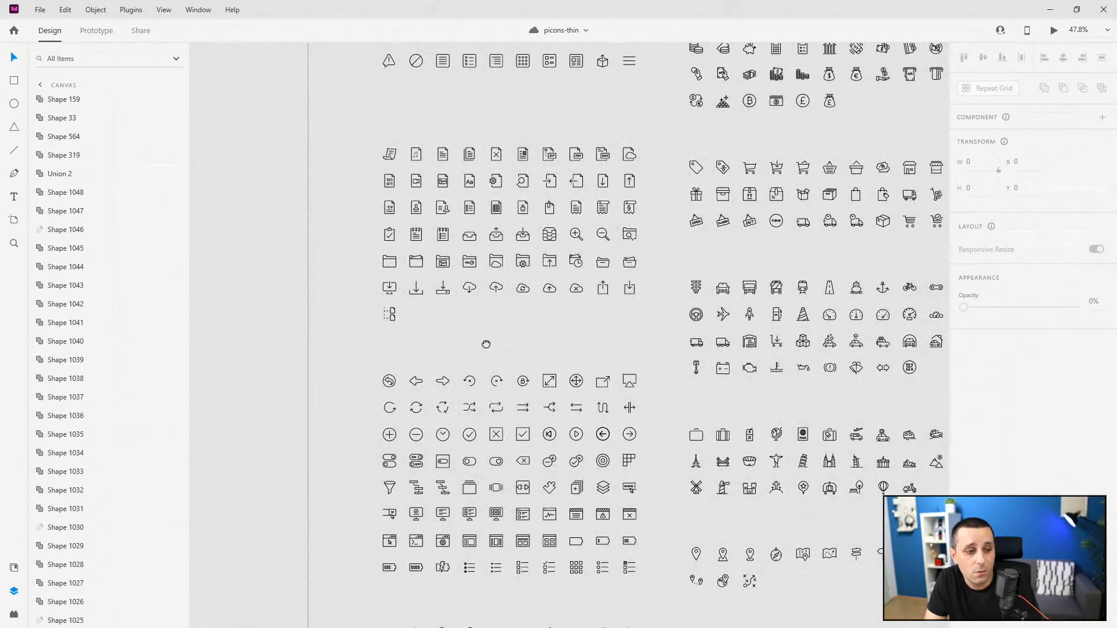
{"action": "left_click_drag", "start_coordinate": [486, 344], "coordinate": [454, 343]}
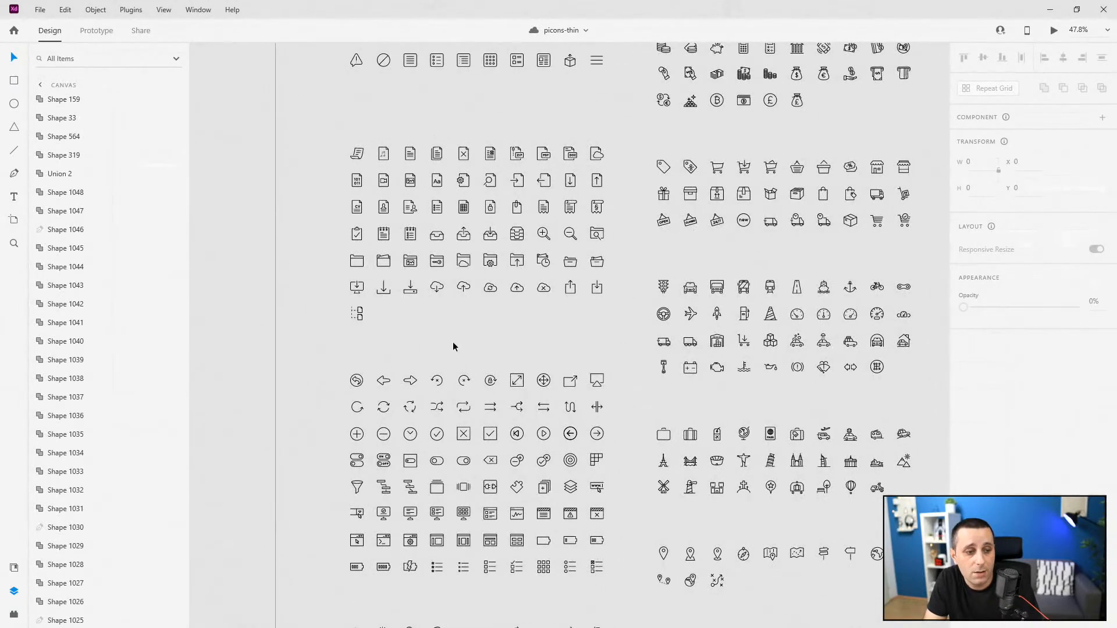
{"action": "key", "text": "ctrl+0"}
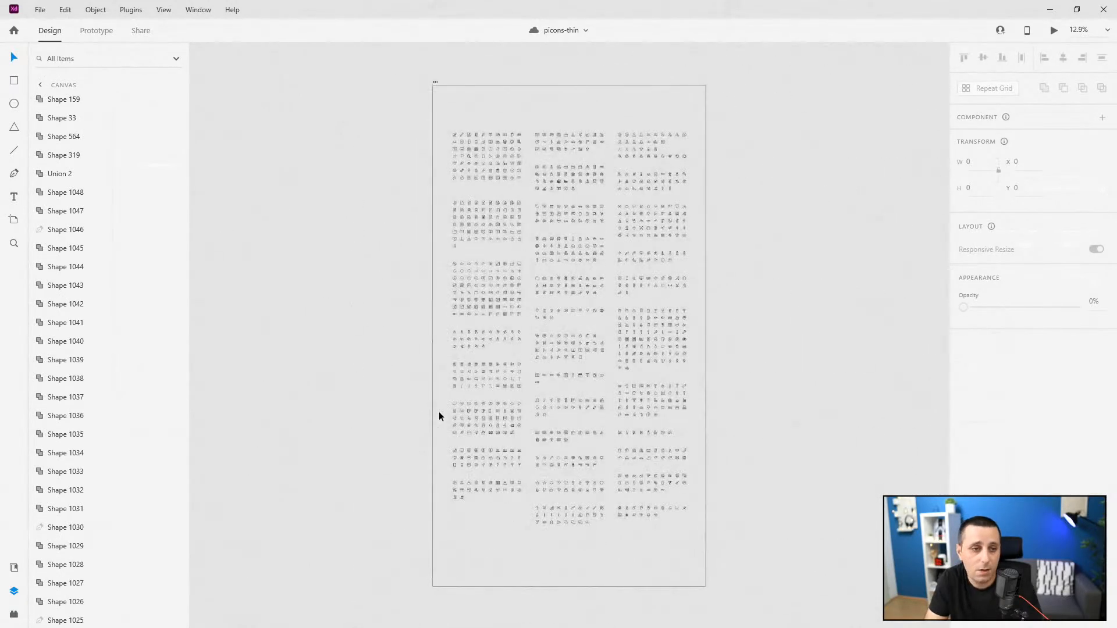
{"action": "scroll", "coordinate": [581, 165], "scroll_direction": "up", "scroll_amount": 3}
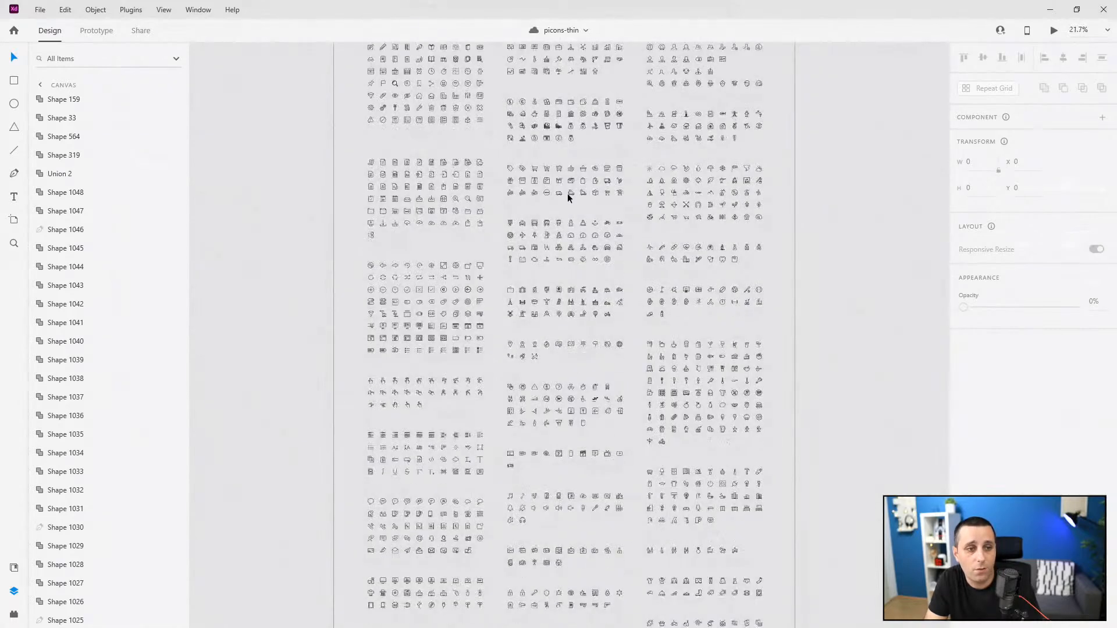
{"action": "scroll", "coordinate": [579, 265], "scroll_direction": "down", "scroll_amount": 3}
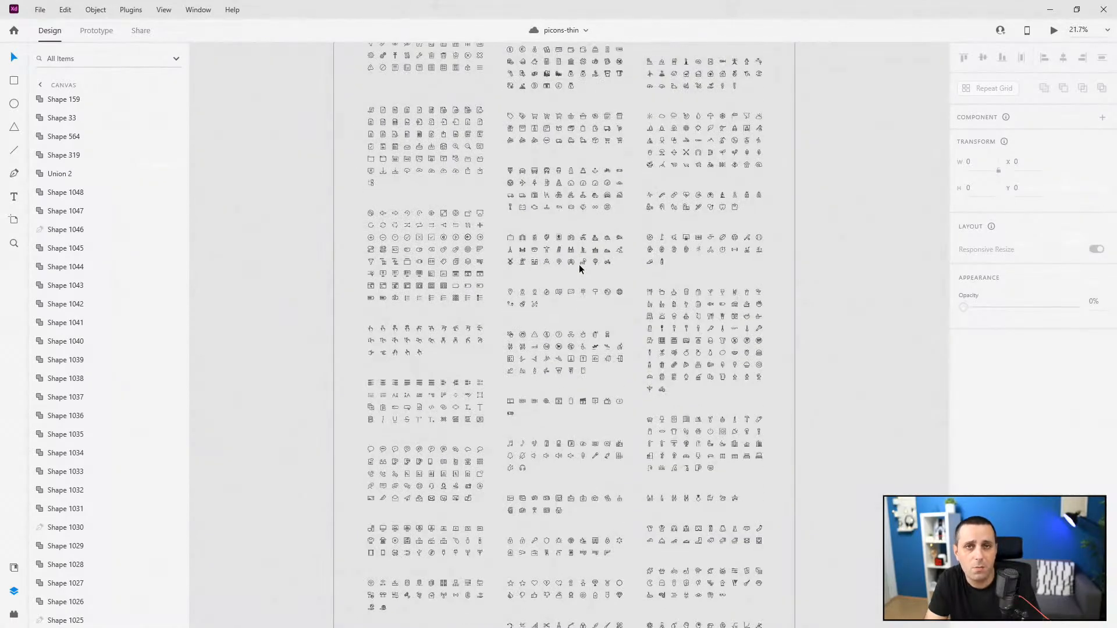
{"action": "scroll", "coordinate": [400, 270], "scroll_direction": "up", "scroll_amount": 4}
{"action": "scroll", "coordinate": [409, 244], "scroll_direction": "up", "scroll_amount": 4}
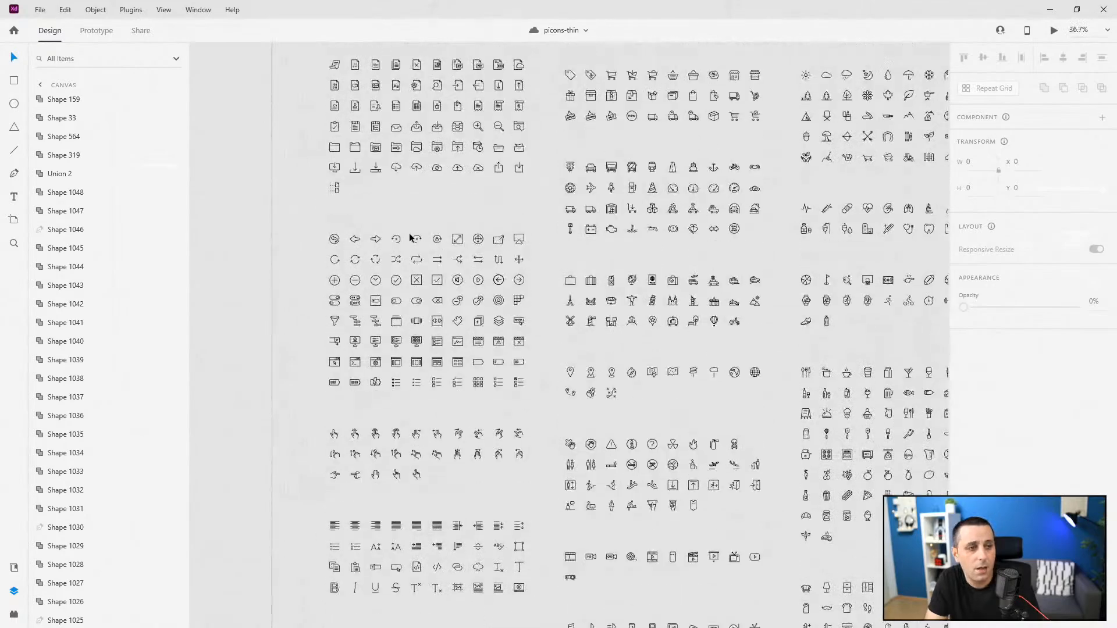
{"action": "scroll", "coordinate": [385, 276], "scroll_direction": "up", "scroll_amount": 3}
{"action": "scroll", "coordinate": [382, 384], "scroll_direction": "down", "scroll_amount": 12}
{"action": "scroll", "coordinate": [382, 393], "scroll_direction": "up", "scroll_amount": 7}
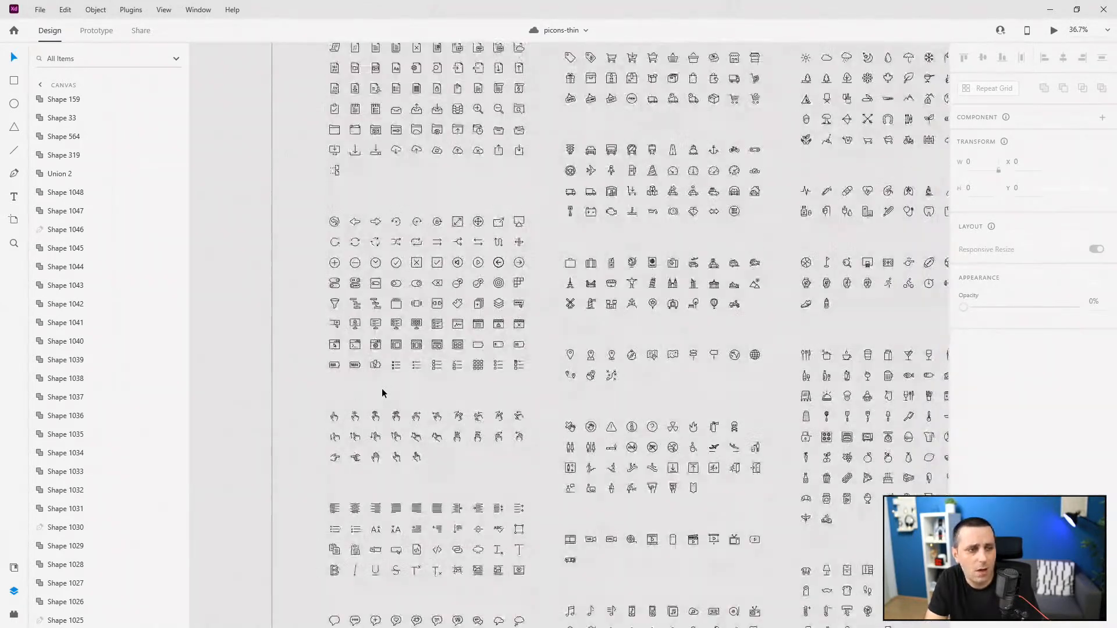
Step: Copy the checkmark shape inside the circled check icon and return to the Shoe App Design document
{"action": "scroll", "coordinate": [377, 244], "scroll_direction": "up", "scroll_amount": 10}
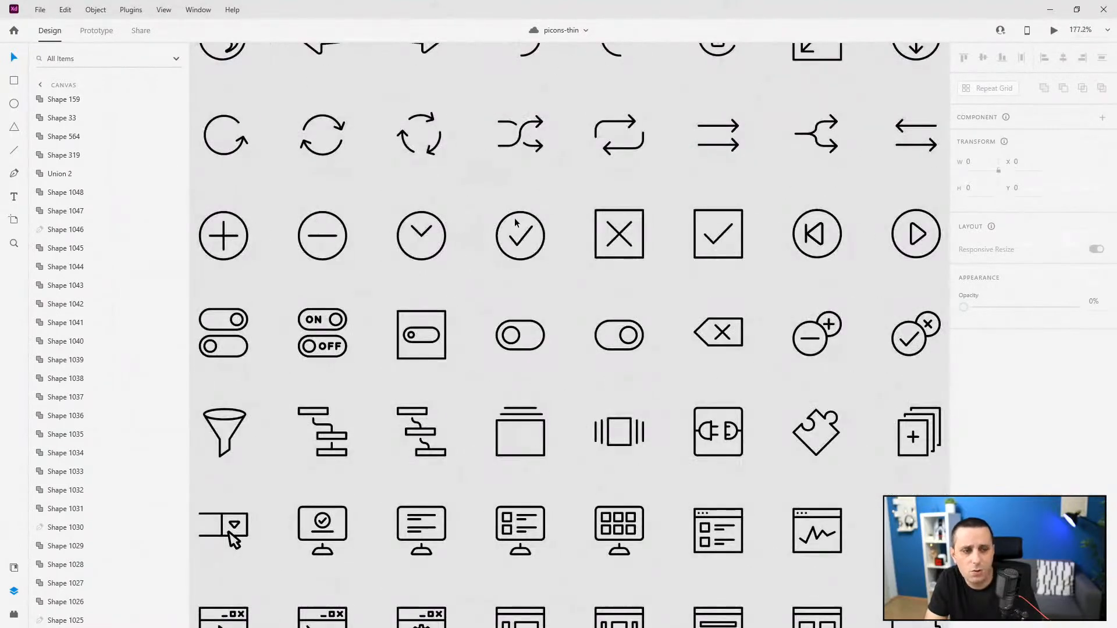
{"action": "scroll", "coordinate": [521, 220], "scroll_direction": "up", "scroll_amount": 6}
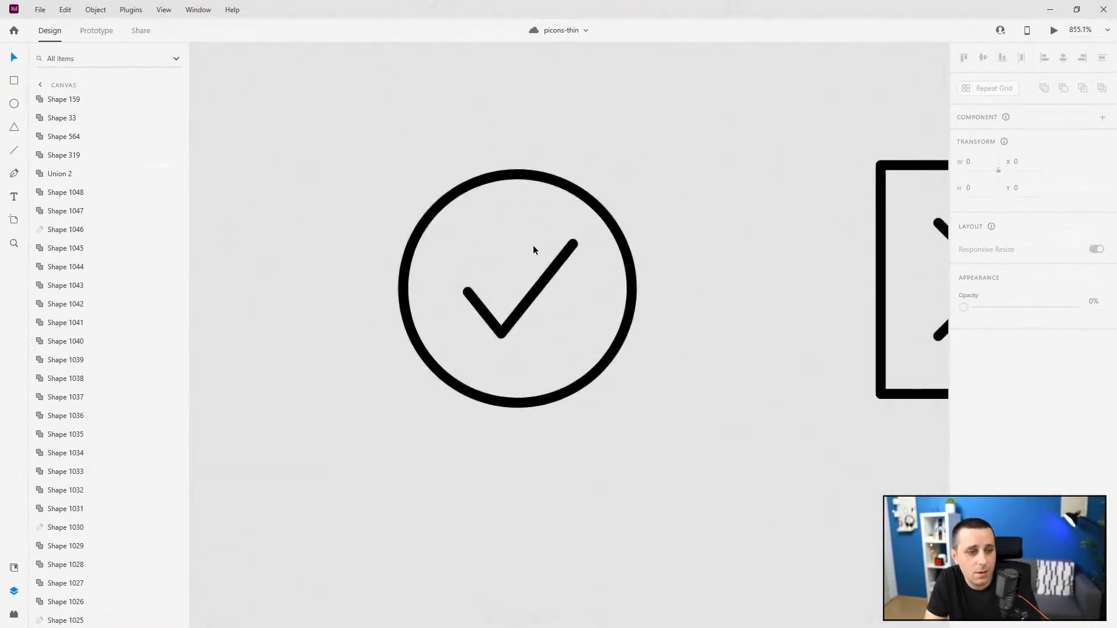
{"action": "double_click", "coordinate": [555, 308]}
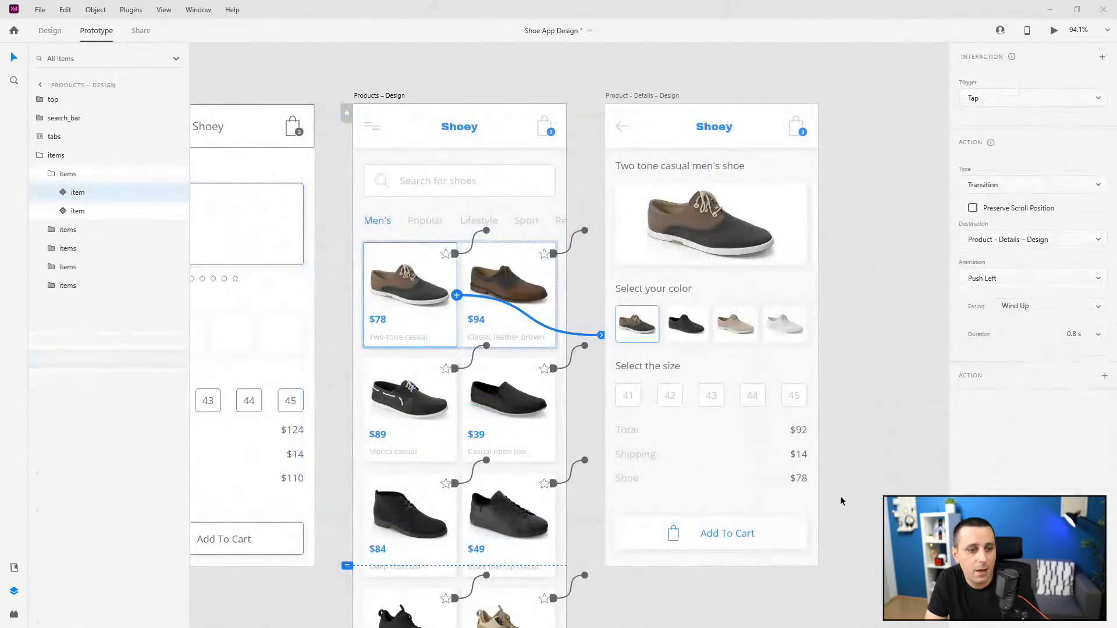
Step: In Design mode, rename the Add To Cart button group on the Product - Details – Design artboard as cart_btn
{"action": "scroll", "coordinate": [815, 515], "scroll_direction": "down", "scroll_amount": 1}
{"action": "left_click", "coordinate": [776, 518]}
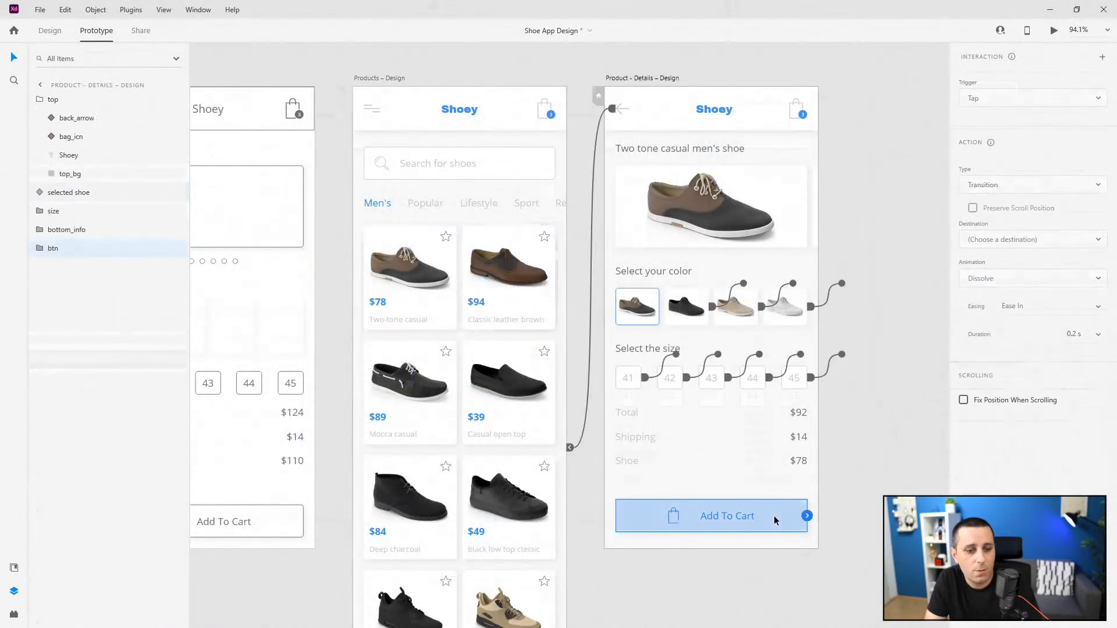
{"action": "left_click", "coordinate": [58, 37]}
{"action": "key", "text": "ctrl+3"}
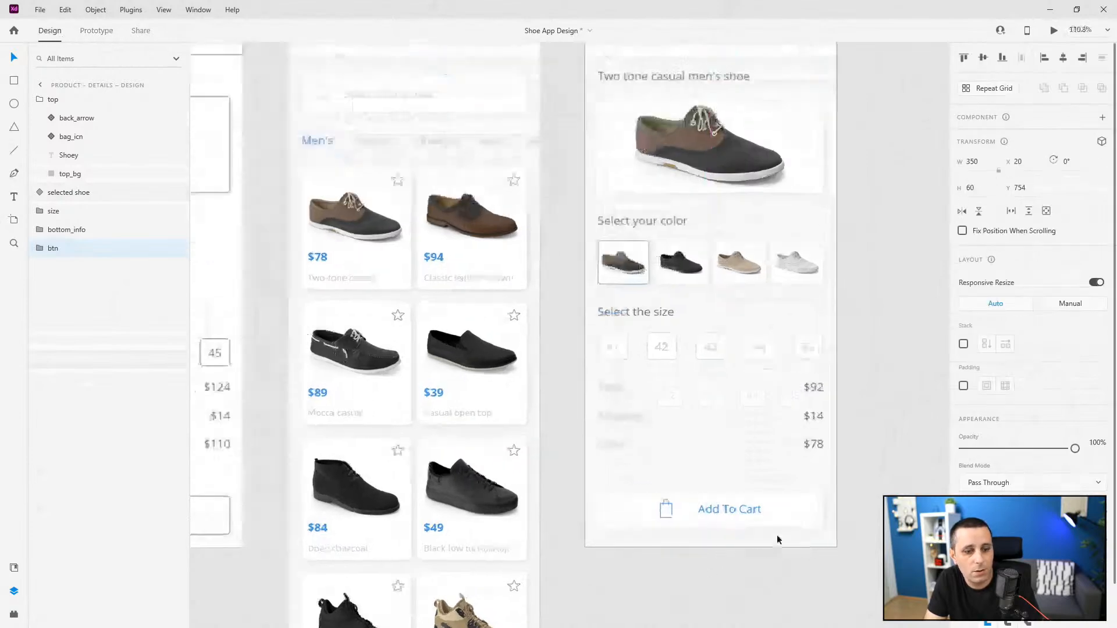
{"action": "left_click", "coordinate": [36, 249]}
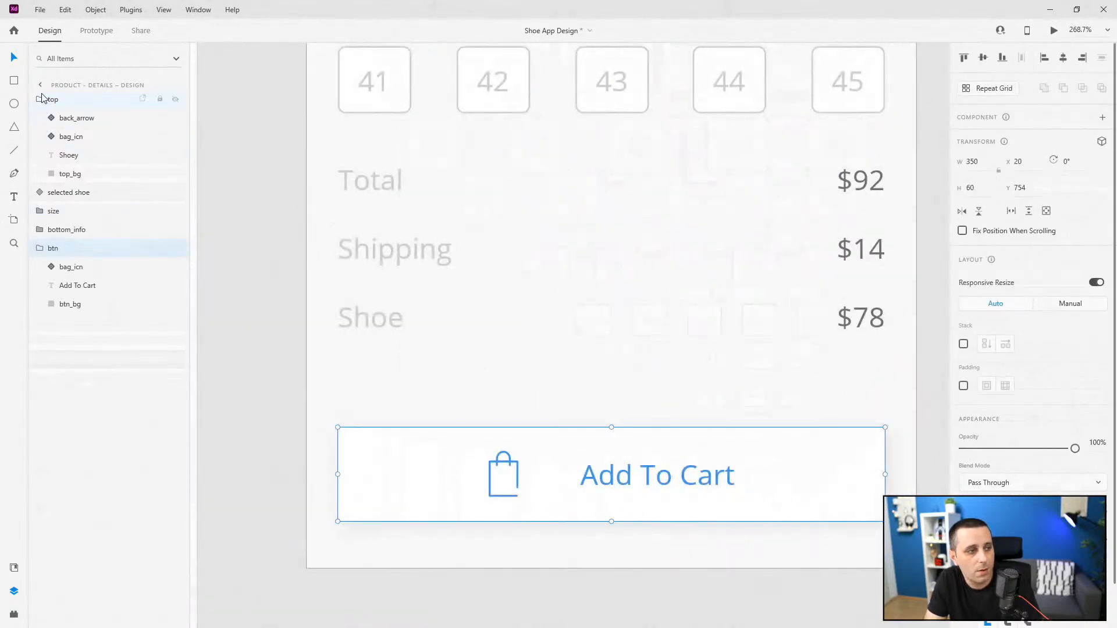
{"action": "left_click", "coordinate": [42, 100]}
{"action": "double_click", "coordinate": [57, 176]}
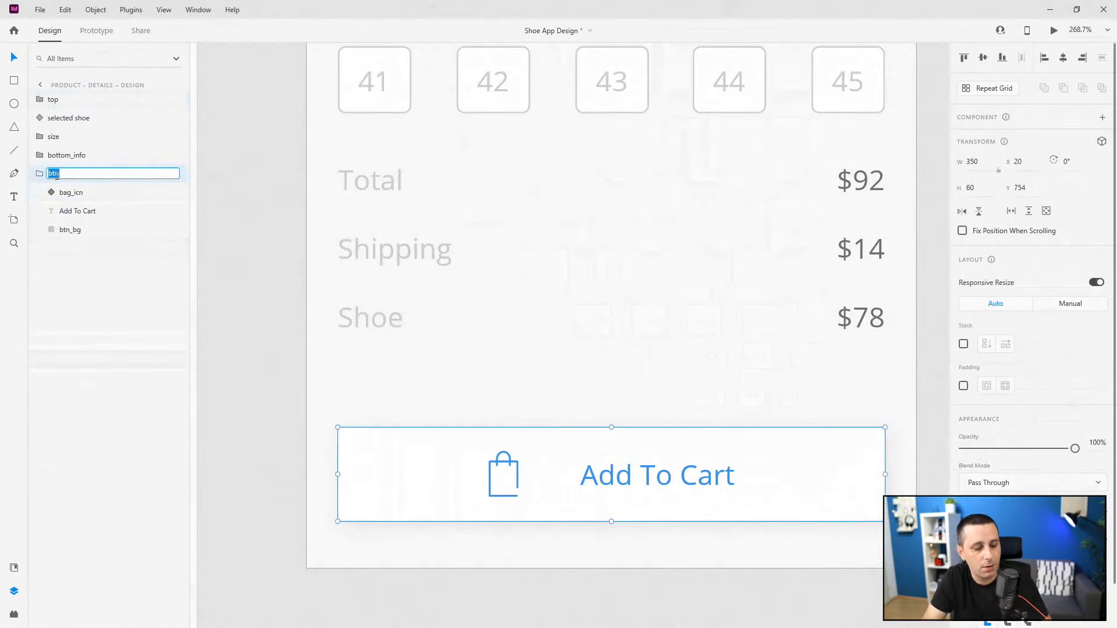
{"action": "type", "text": "cart_btn"}
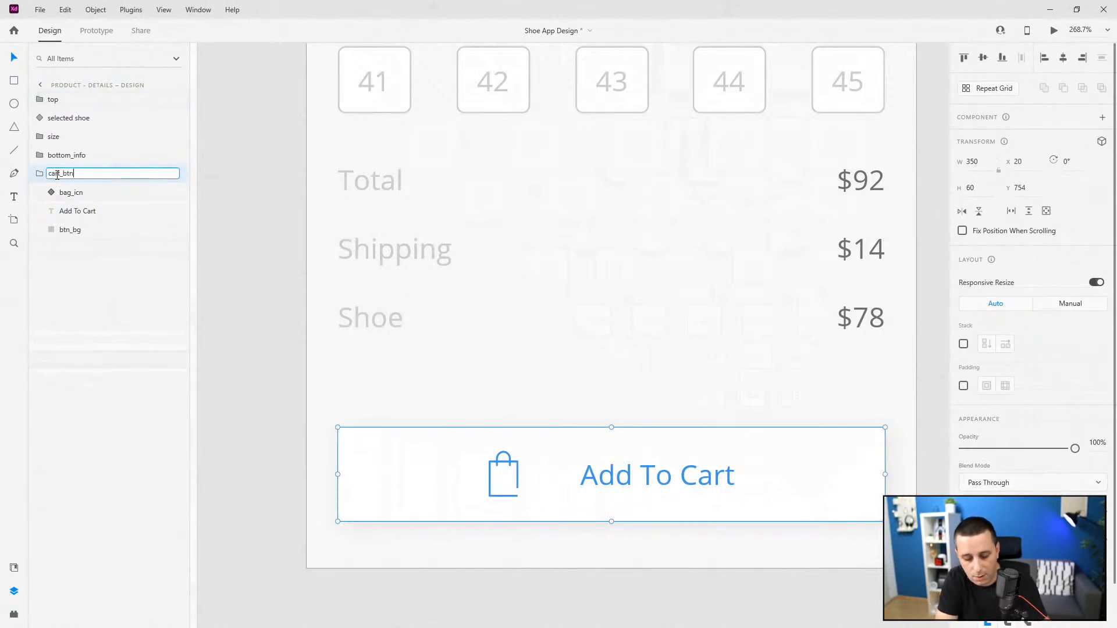
{"action": "key", "text": "Return"}
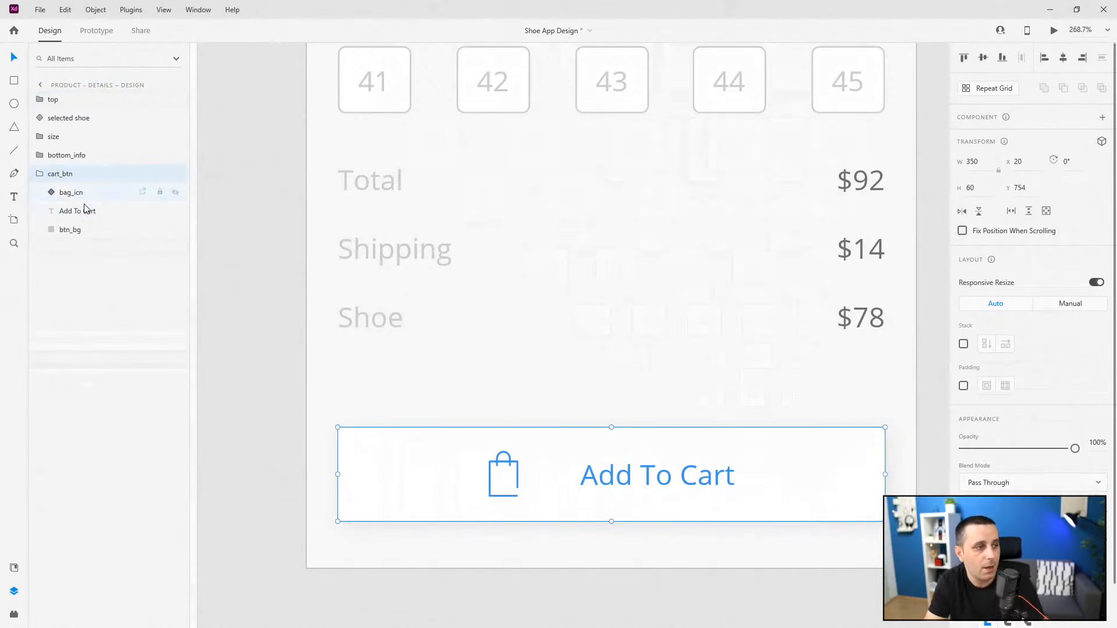
Step: Paste the checkmark above bag_icn in cart_btn, scale it to about 14.58 × 12.64, and move it over the bag icon's left edge
{"action": "left_click", "coordinate": [86, 195]}
{"action": "key", "text": "ctrl+v"}
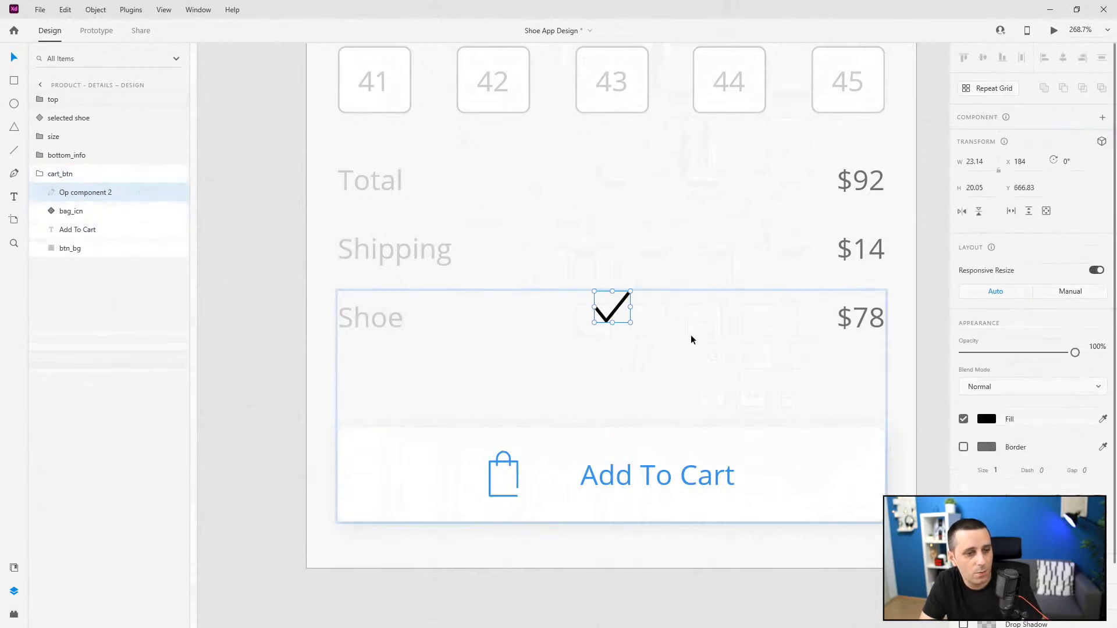
{"action": "left_click_drag", "start_coordinate": [624, 301], "coordinate": [499, 458]}
{"action": "scroll", "coordinate": [497, 470], "scroll_direction": "up", "scroll_amount": 5}
Step: Rename the pasted checkmark layer as checkmark_icn
{"action": "double_click", "coordinate": [80, 193]}
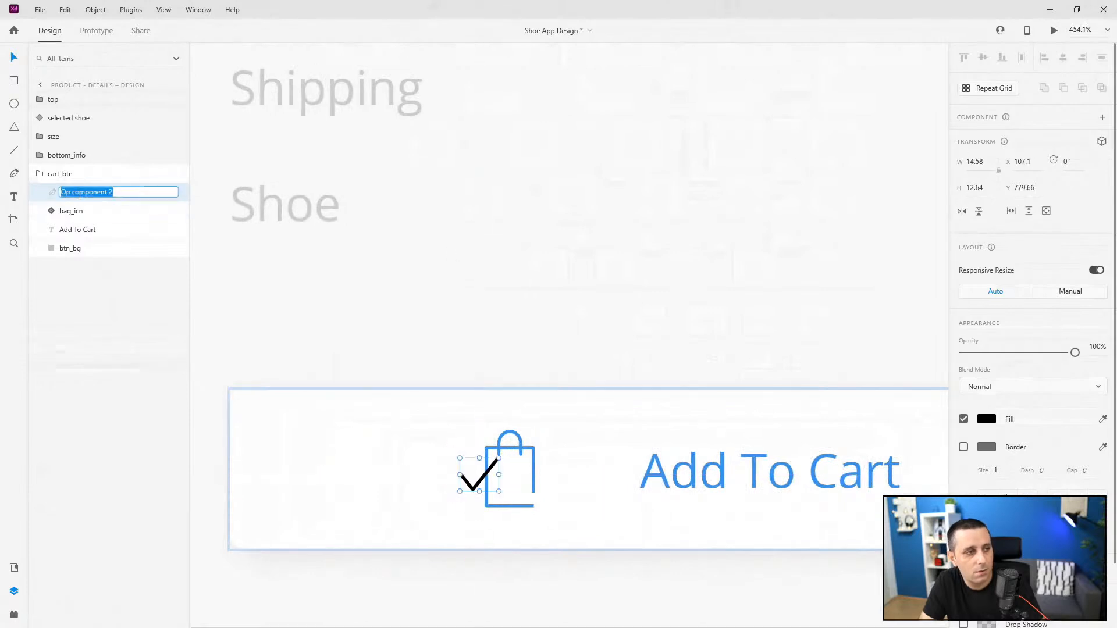
{"action": "type", "text": "checkmark"}
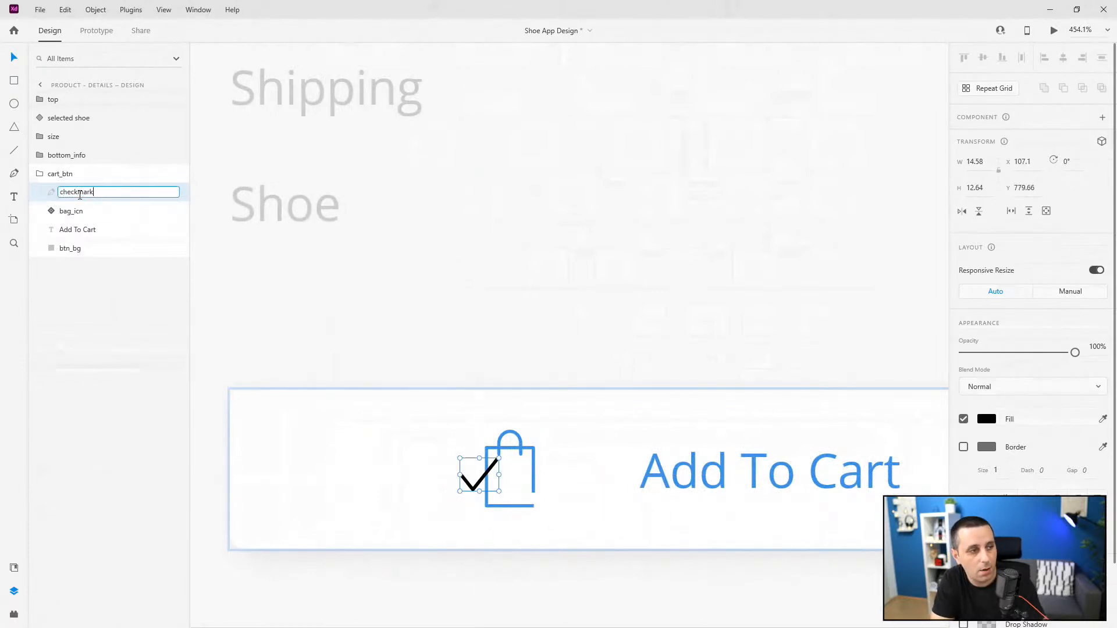
{"action": "key", "text": "Return"}
{"action": "double_click", "coordinate": [79, 192]}
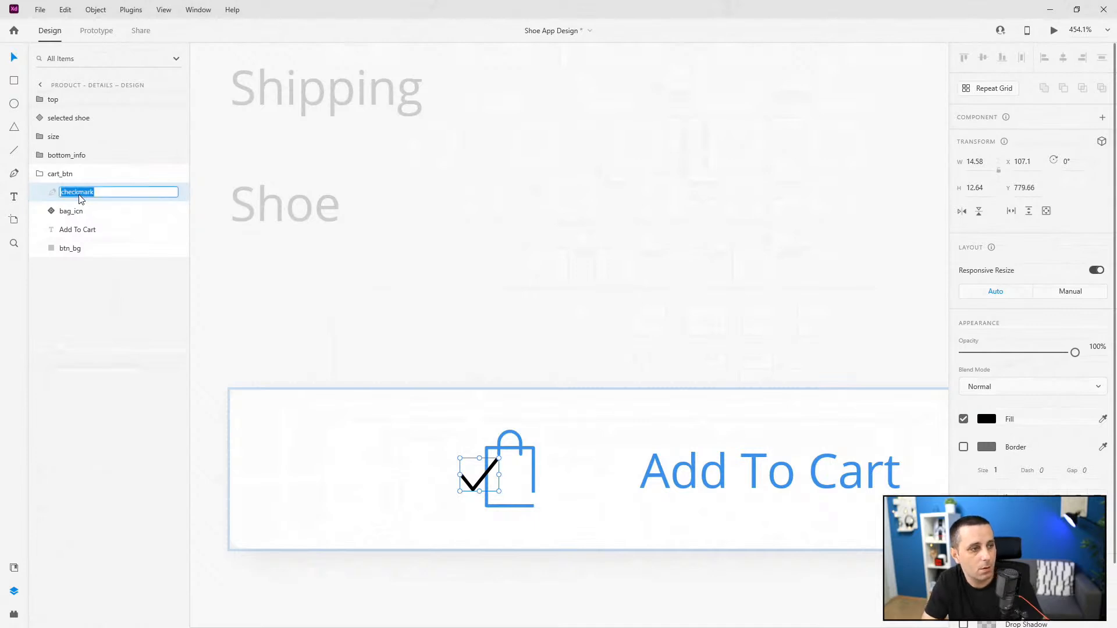
{"action": "key", "text": "End"}
{"action": "type", "text": "_icn"}
{"action": "key", "text": "Return"}
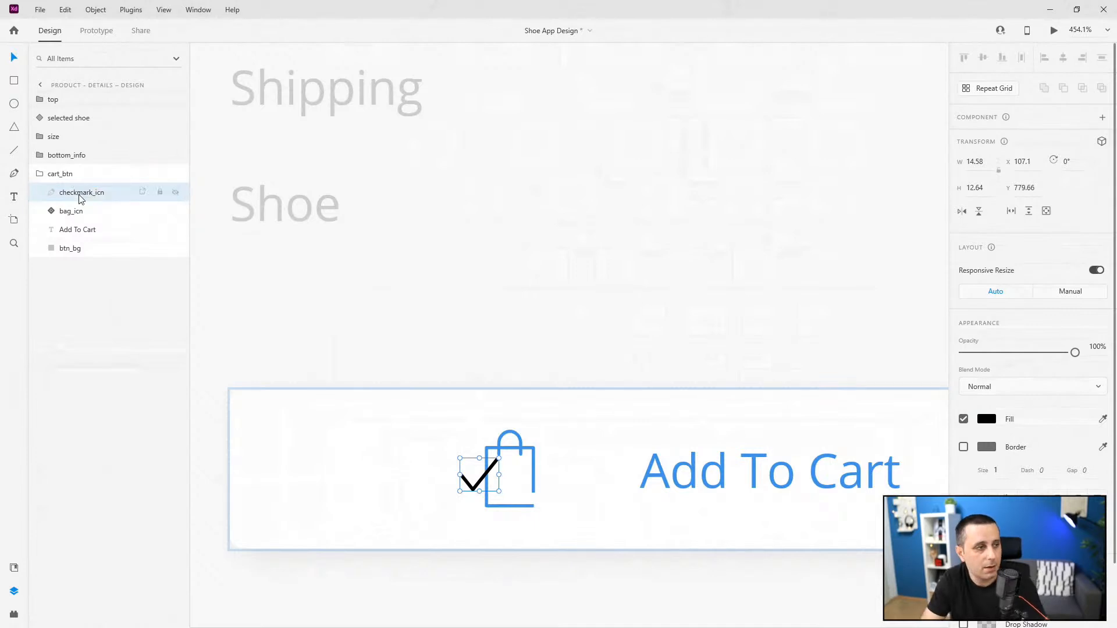
Step: Fill the checkmark with the document color #4597E7 and move it left of the bag icon to X 92.1
{"action": "left_click", "coordinate": [15, 569]}
{"action": "left_click", "coordinate": [82, 198]}
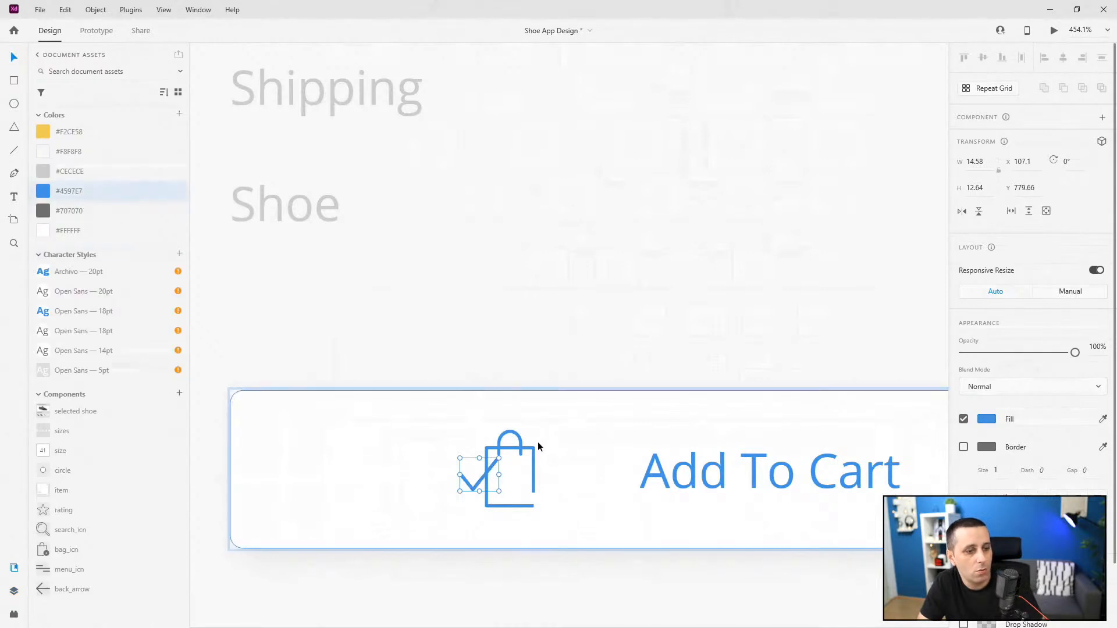
{"action": "left_click_drag", "start_coordinate": [482, 474], "coordinate": [442, 470]}
{"action": "scroll", "coordinate": [378, 437], "scroll_direction": "down", "scroll_amount": 3}
{"action": "scroll", "coordinate": [377, 440], "scroll_direction": "down", "scroll_amount": 4}
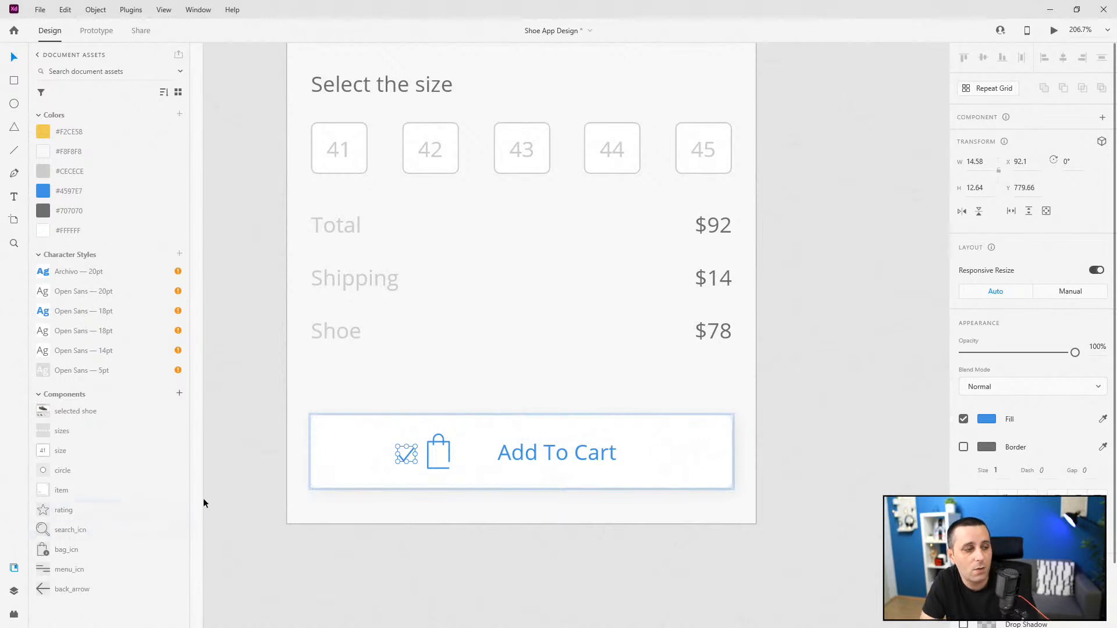
Step: Duplicate the Add To Cart text inside cart_btn and hide the original text layer
{"action": "left_click", "coordinate": [14, 593]}
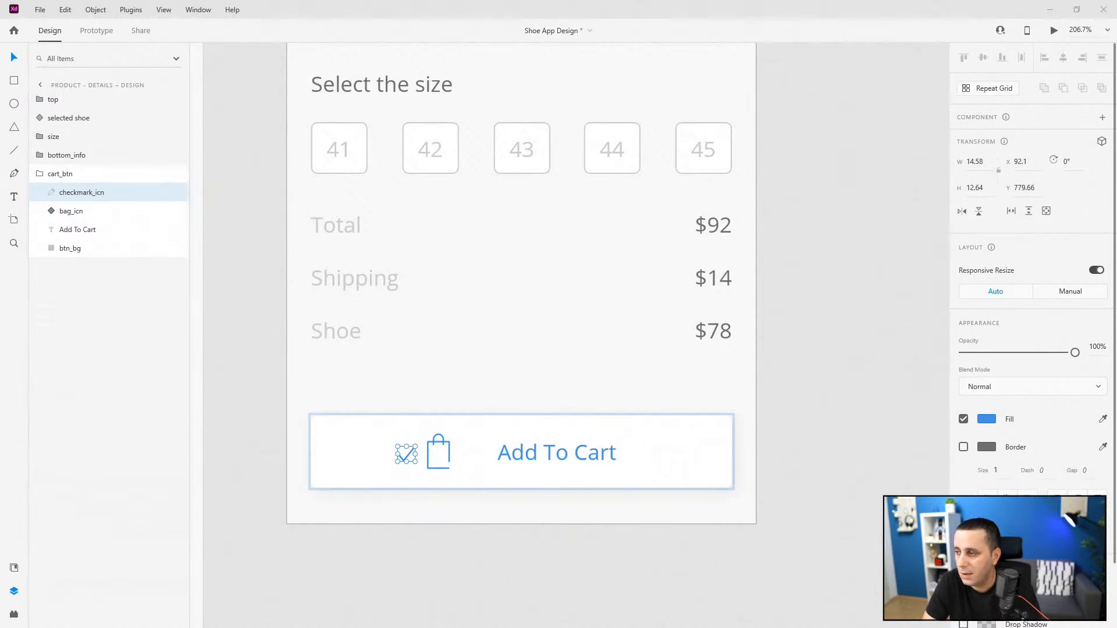
{"action": "left_click", "coordinate": [533, 455]}
{"action": "key", "text": "ctrl+d"}
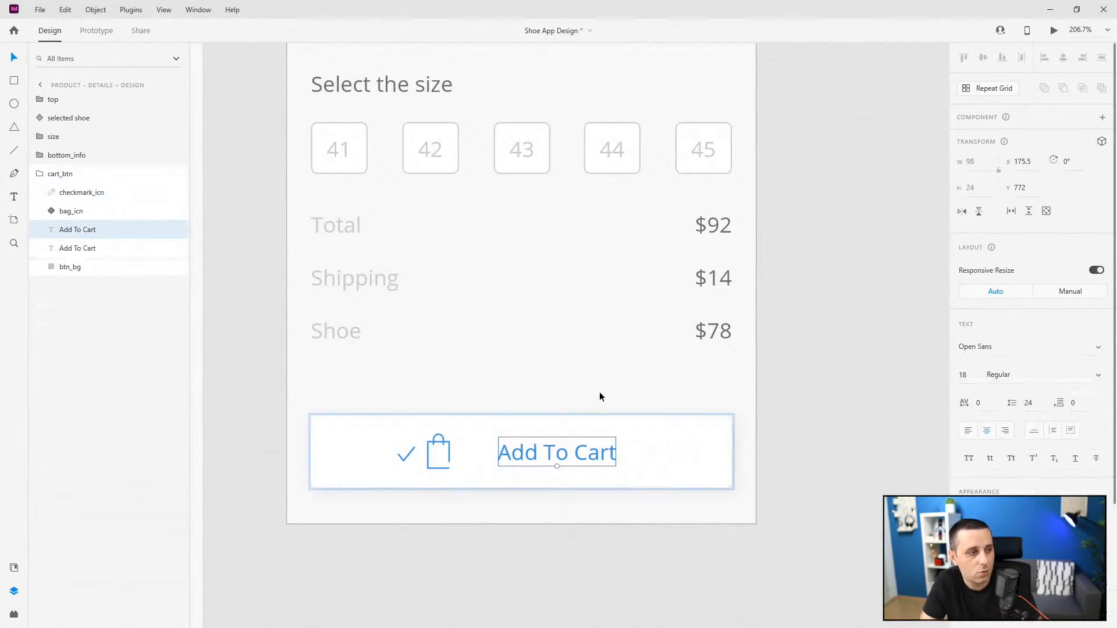
{"action": "left_click", "coordinate": [175, 249]}
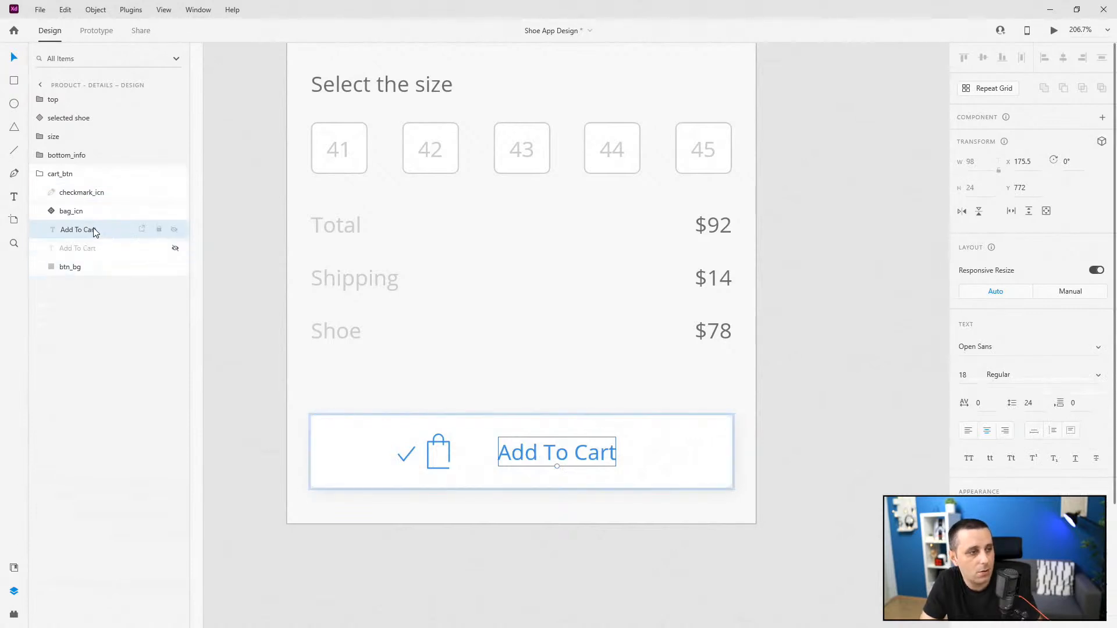
Step: Change the duplicated text to "Added To Cart" and center it horizontally on btn_bg
{"action": "double_click", "coordinate": [582, 452]}
{"action": "type", "text": "Ad"}
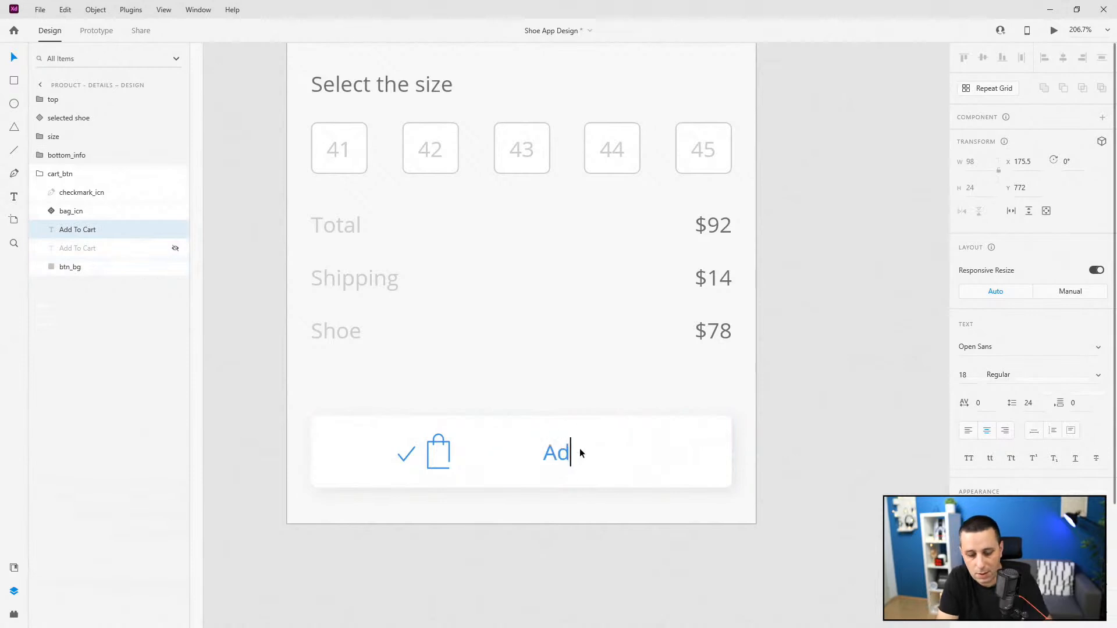
{"action": "type", "text": "ded To Cart"}
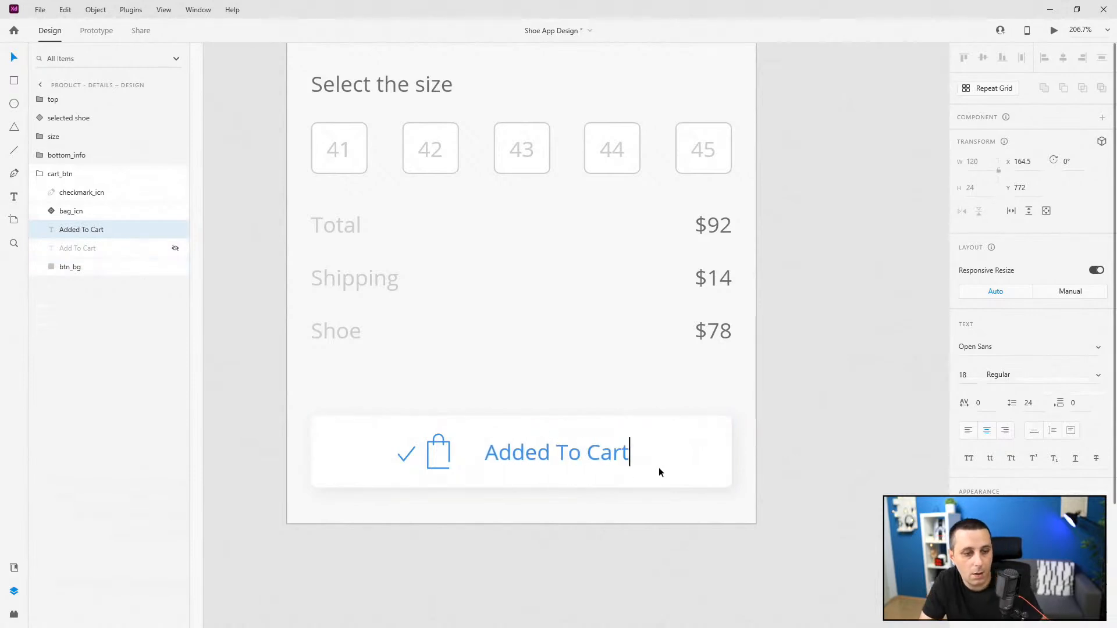
{"action": "key", "text": "Escape"}
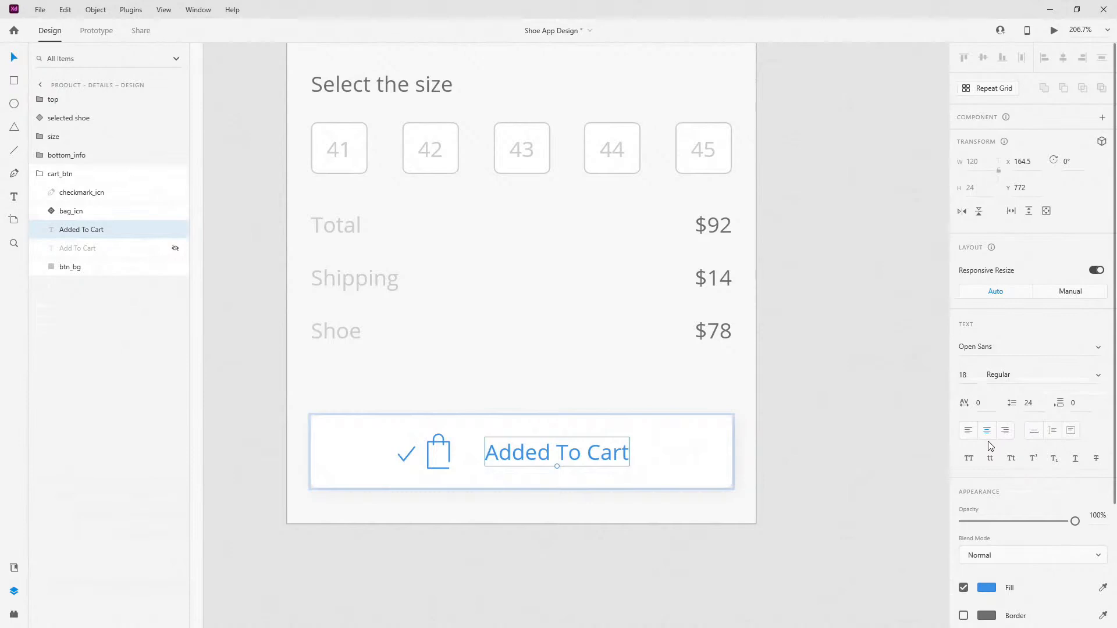
{"action": "left_click", "coordinate": [77, 270], "text": "ctrl"}
{"action": "left_click", "coordinate": [1063, 57]}
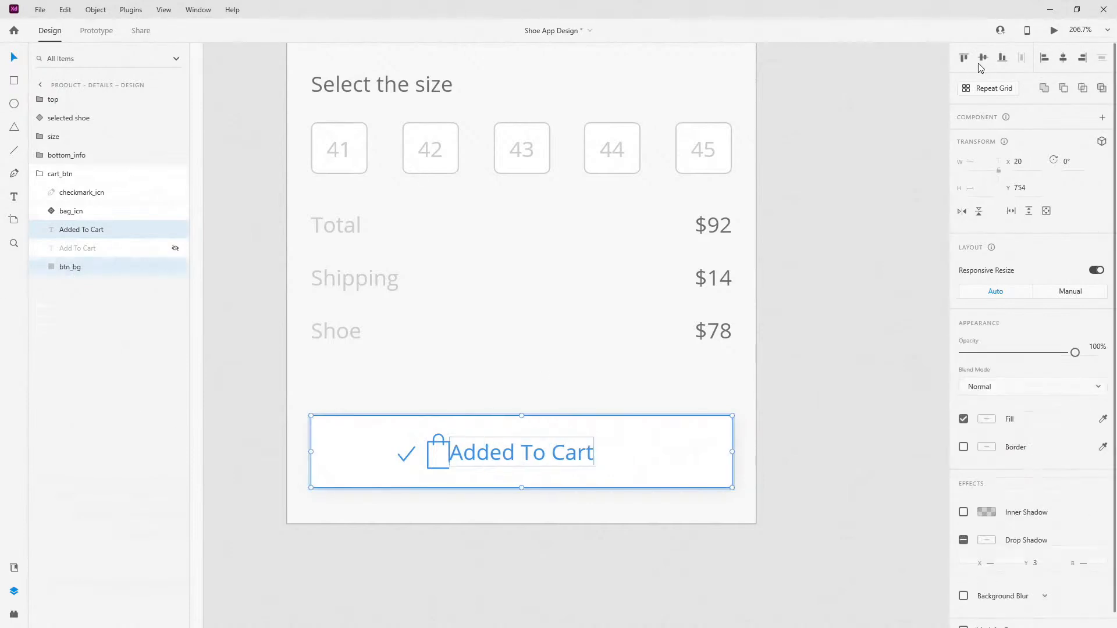
Step: Open the fill color of the Added To Cart text for editing
{"action": "left_click", "coordinate": [88, 232]}
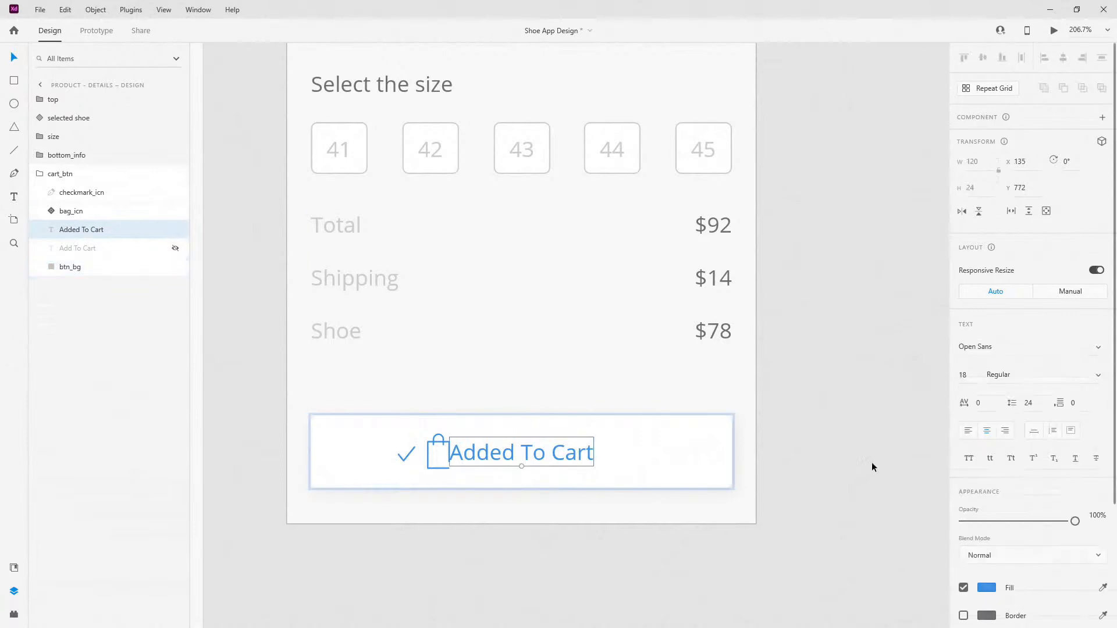
{"action": "left_click", "coordinate": [986, 588]}
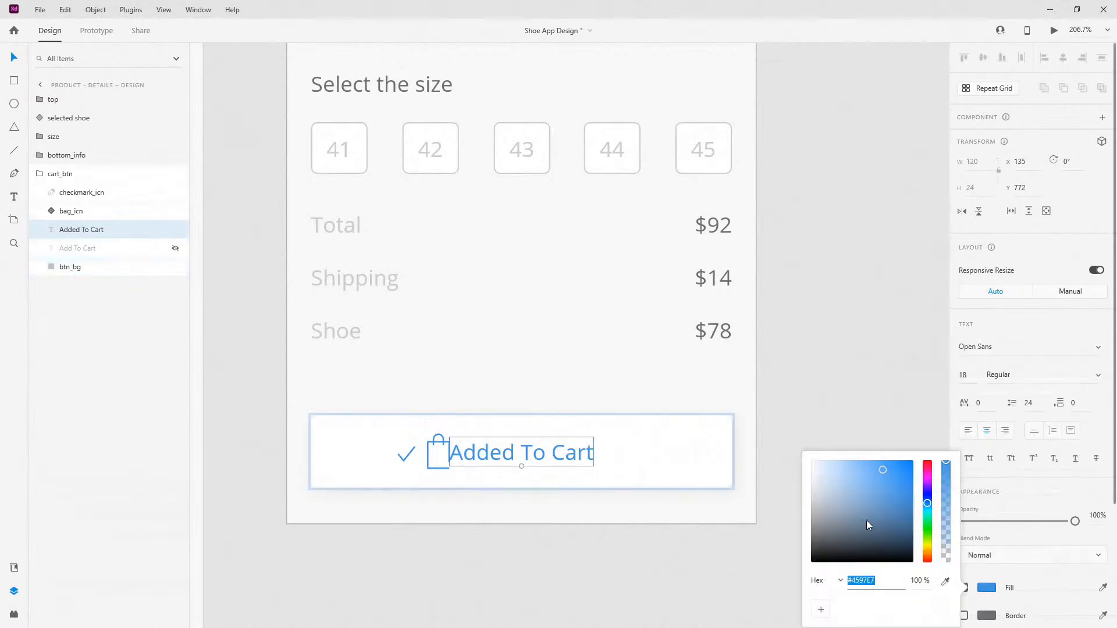
Step: Change the fill of the Added To Cart text to the saved white #FFFFFF
{"action": "left_click_drag", "start_coordinate": [875, 530], "coordinate": [0, 419]}
{"action": "left_click", "coordinate": [10, 569]}
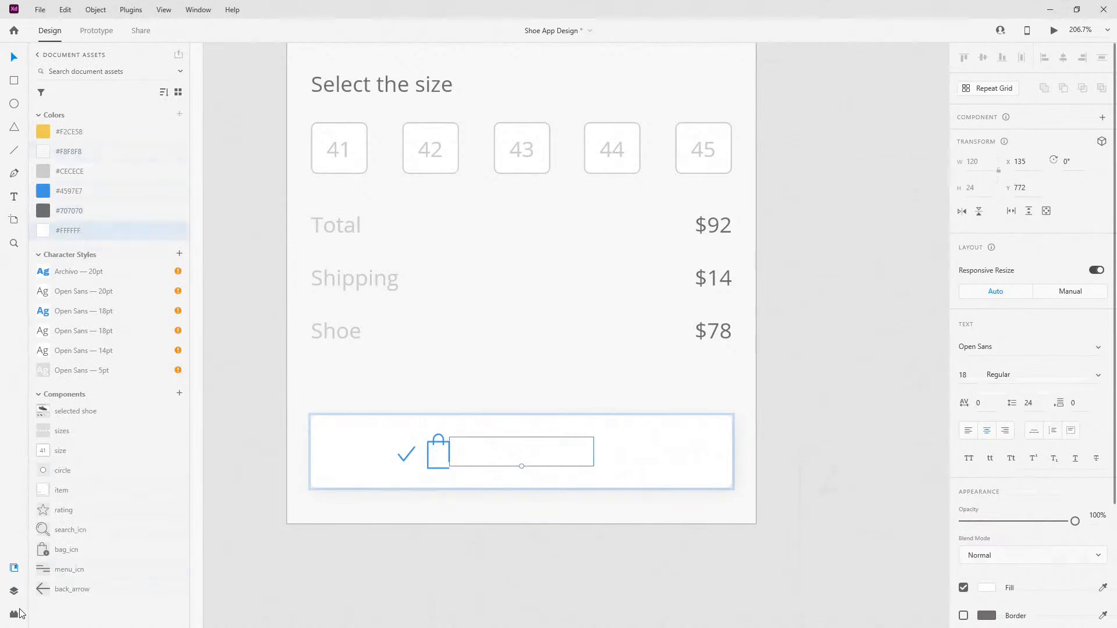
{"action": "left_click", "coordinate": [14, 591]}
Step: Move the Added To Cart text straight up above the cart button to Y 728
{"action": "key", "text": "shift+Up"}
{"action": "key", "text": "shift+Up"}
{"action": "key", "text": "shift+Up"}
{"action": "key", "text": "shift+Up"}
{"action": "key", "text": "shift+Up"}
{"action": "key", "text": "Down"}
{"action": "key", "text": "Down"}
{"action": "key", "text": "Down"}
{"action": "key", "text": "Down"}
{"action": "key", "text": "Down"}
{"action": "key", "text": "Down"}
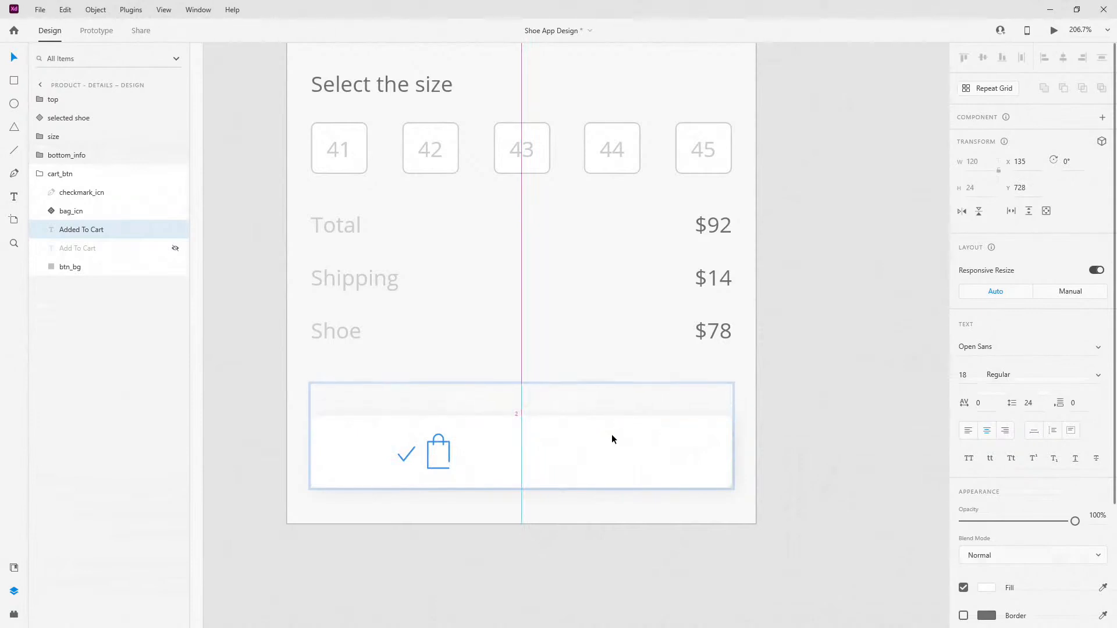
Step: Set the Added To Cart text's opacity to 0% and unhide the Add To Cart text
{"action": "key", "text": "0"}
{"action": "key", "text": "0"}
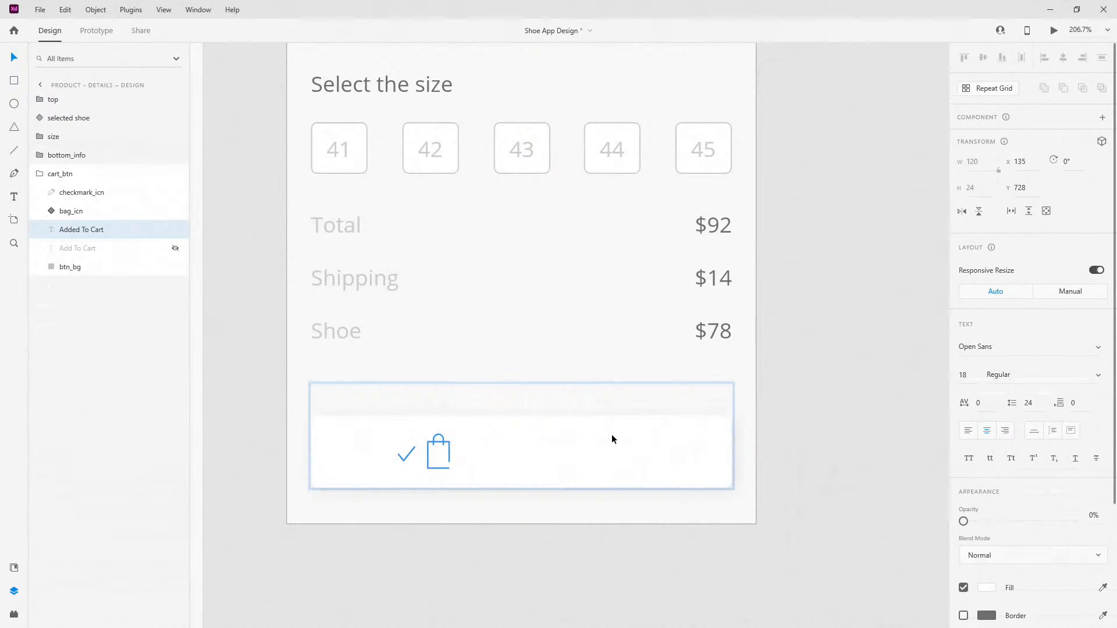
{"action": "left_click", "coordinate": [175, 249]}
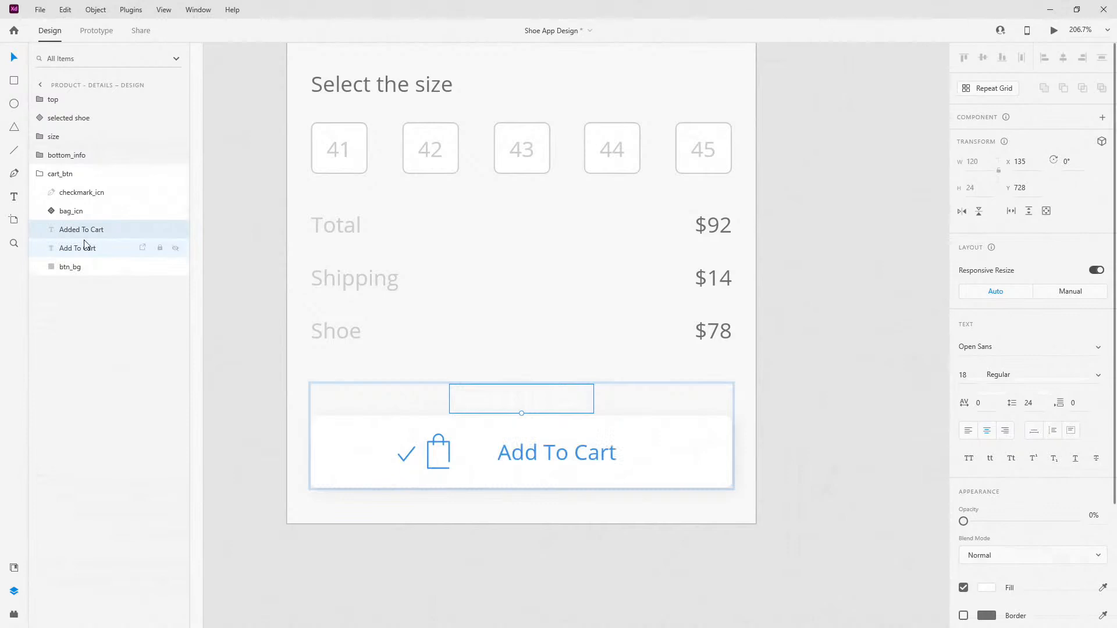
Step: Draw a 30 by 30 circle over the bag icon in the cart button
{"action": "left_click", "coordinate": [407, 454]}
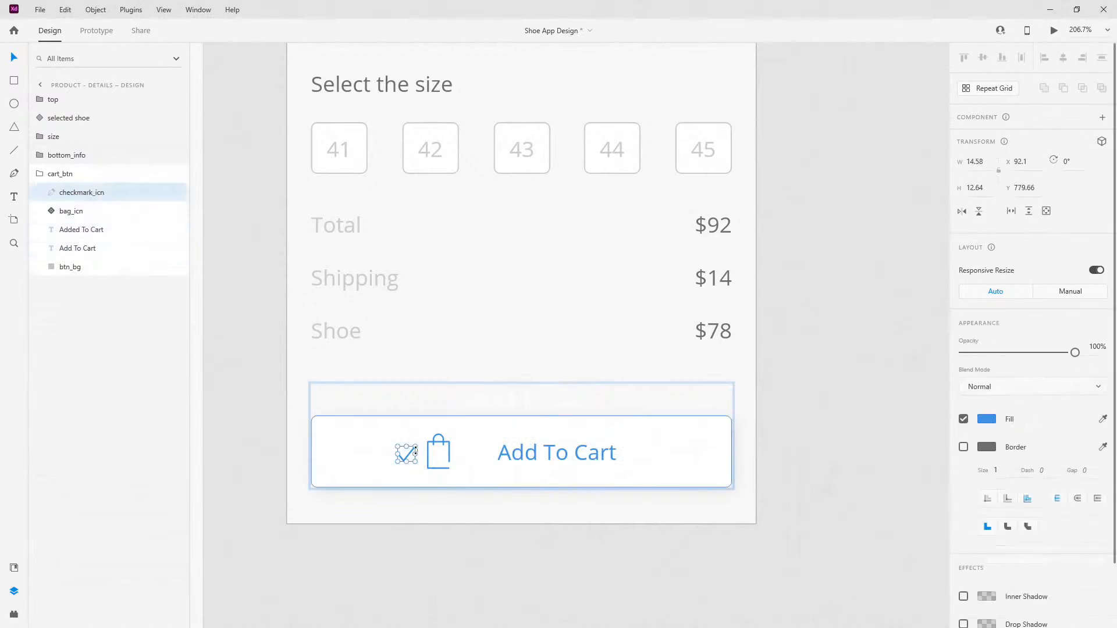
{"action": "scroll", "coordinate": [410, 456], "scroll_direction": "up", "scroll_amount": 5}
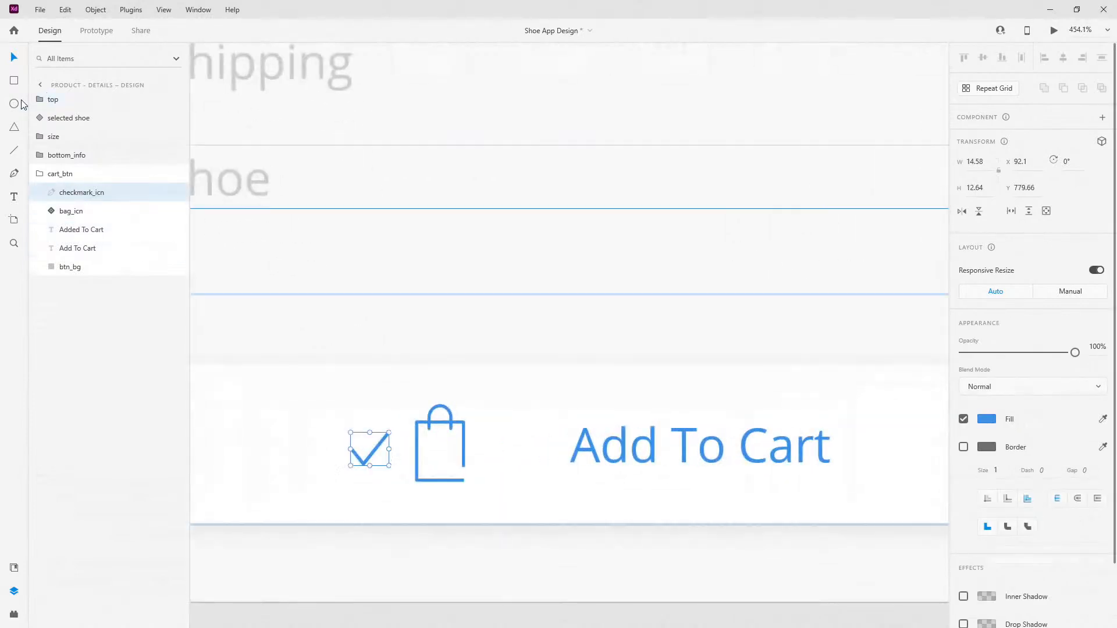
{"action": "scroll", "coordinate": [498, 524], "scroll_direction": "up", "scroll_amount": 2}
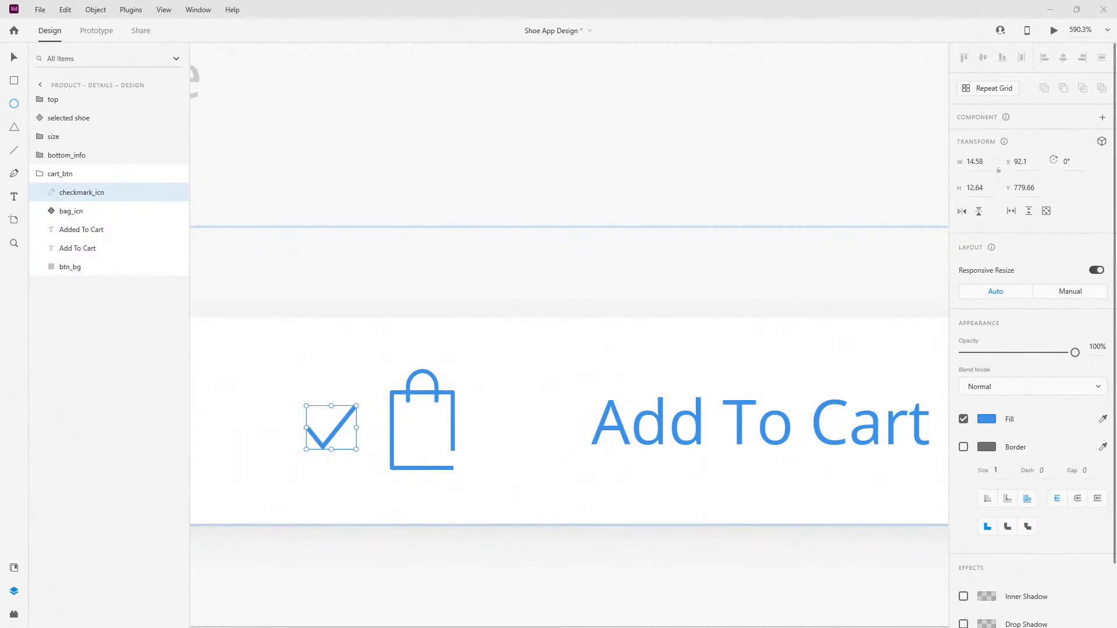
{"action": "left_click", "coordinate": [13, 106]}
{"action": "left_click_drag", "start_coordinate": [393, 437], "coordinate": [336, 388]}
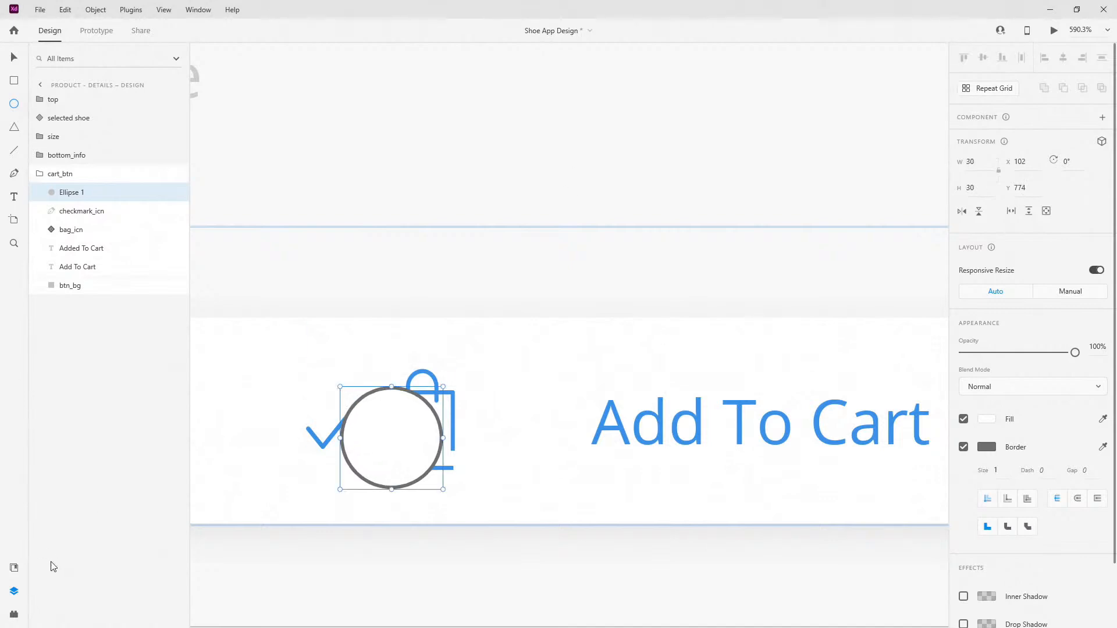
Step: Fill the new circle with the saved blue #4597E7 and remove its border
{"action": "left_click", "coordinate": [15, 567]}
{"action": "left_click", "coordinate": [82, 191]}
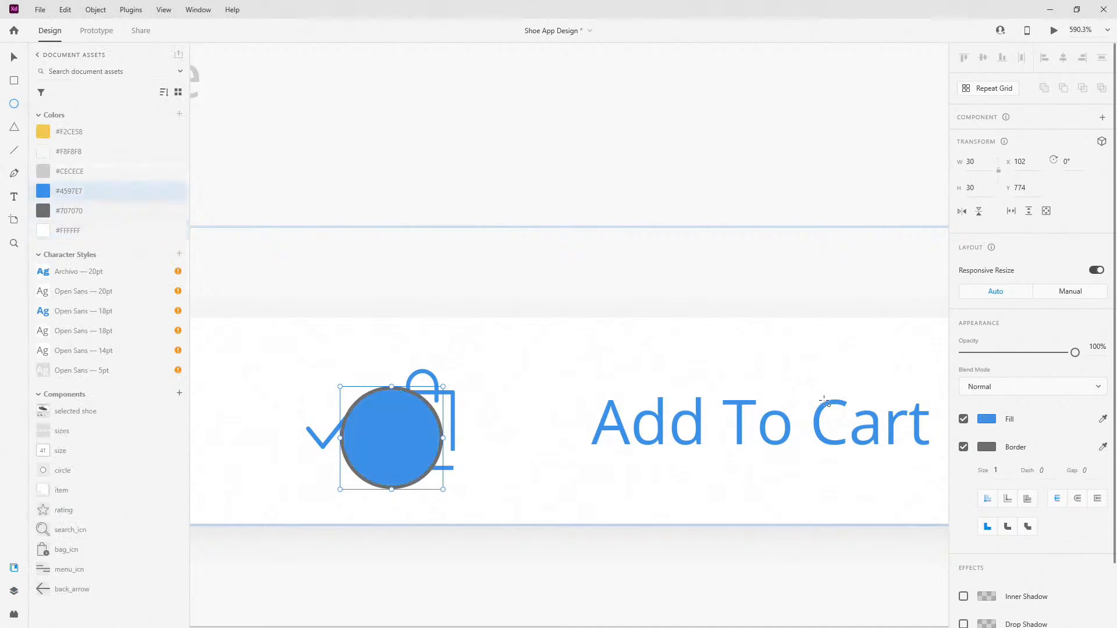
{"action": "left_click", "coordinate": [964, 447]}
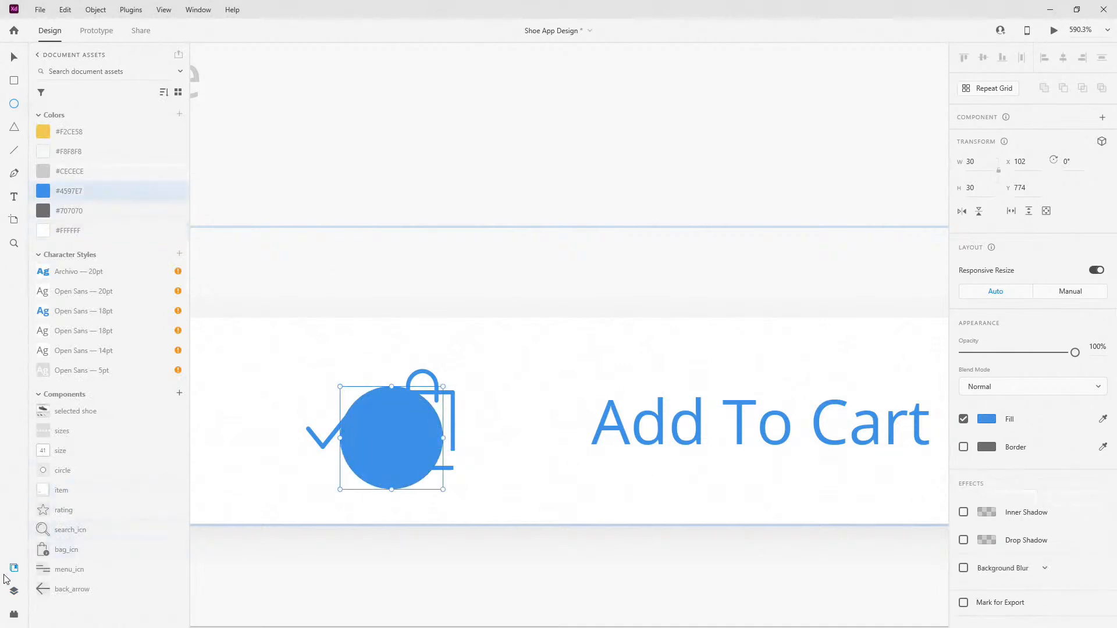
Step: Rename the new ellipse layer as circle
{"action": "left_click", "coordinate": [14, 591]}
{"action": "double_click", "coordinate": [71, 193]}
{"action": "type", "text": "c"}
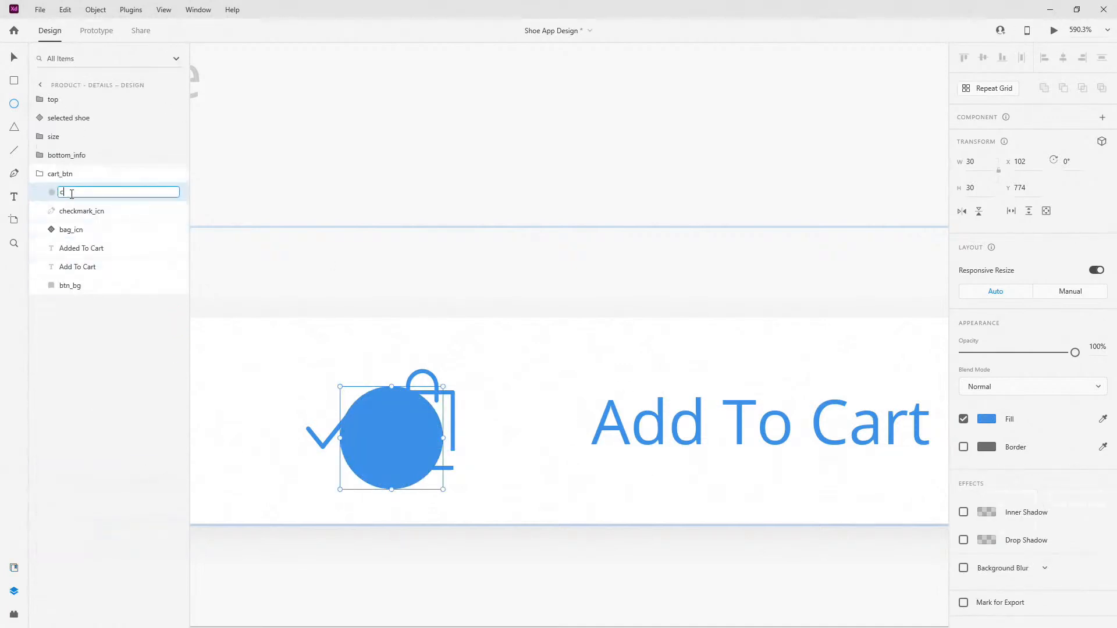
{"action": "type", "text": "ircle"}
{"action": "key", "text": "Return"}
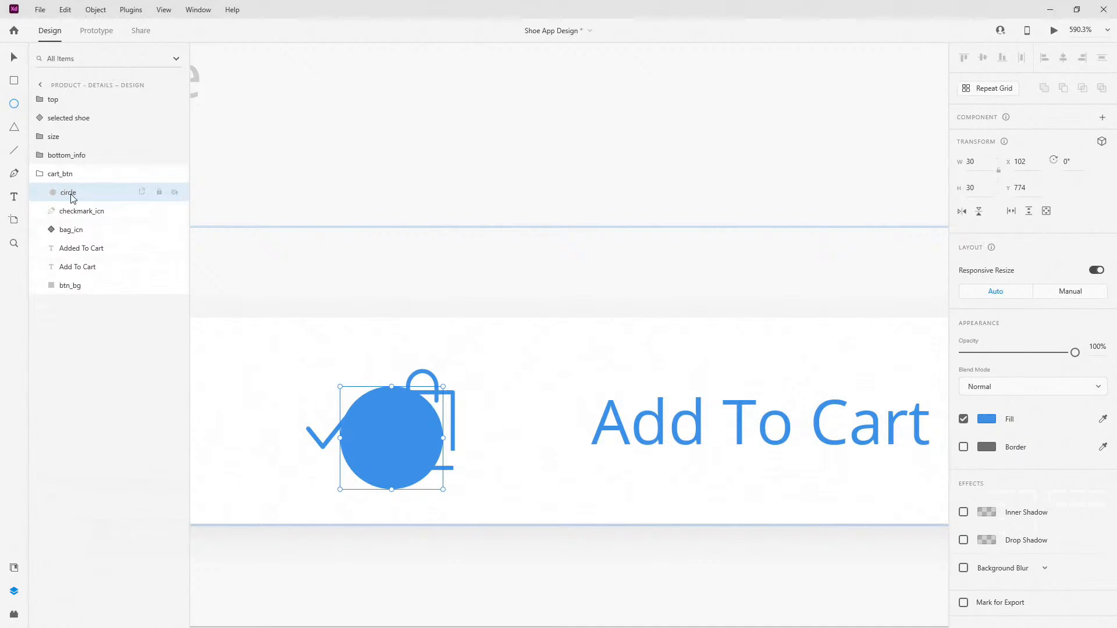
Step: Bring checkmark_icn in front of the circle layer and place it near the circle's center
{"action": "left_click_drag", "start_coordinate": [77, 215], "coordinate": [75, 195]}
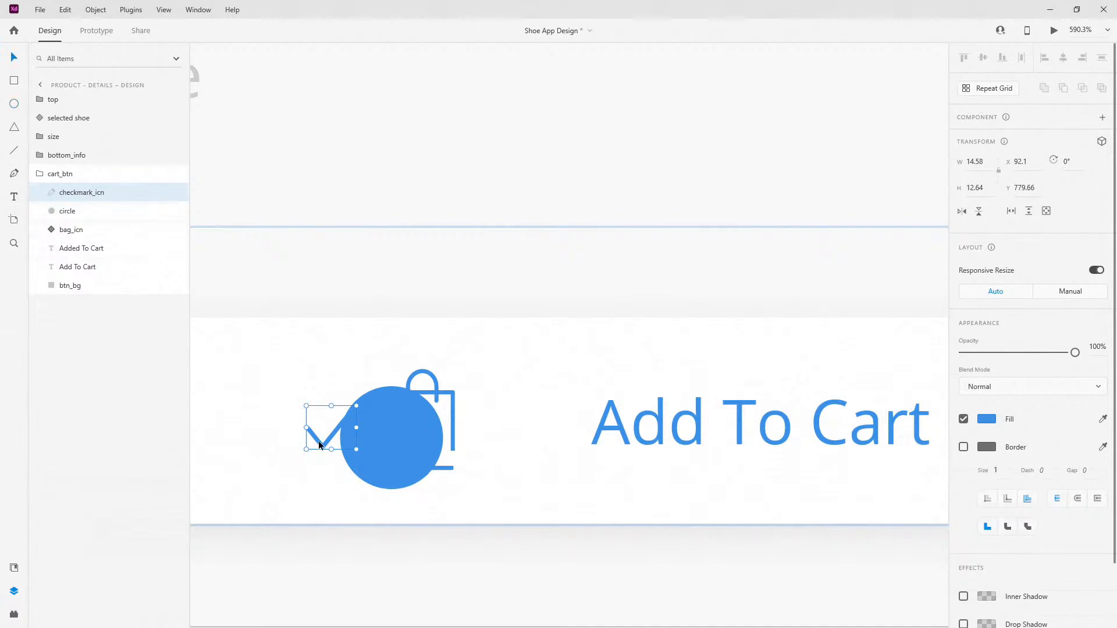
{"action": "left_click_drag", "start_coordinate": [389, 449], "coordinate": [387, 450]}
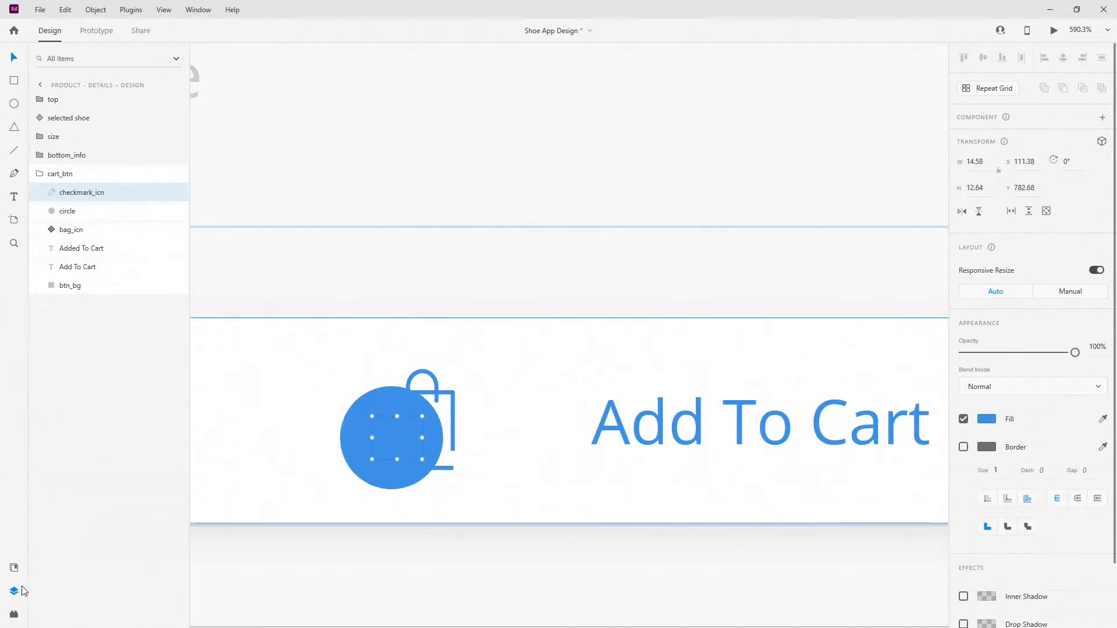
Step: Fill the checkmark icon with the saved white #FFFFFF
{"action": "left_click", "coordinate": [15, 568]}
{"action": "left_click", "coordinate": [49, 234]}
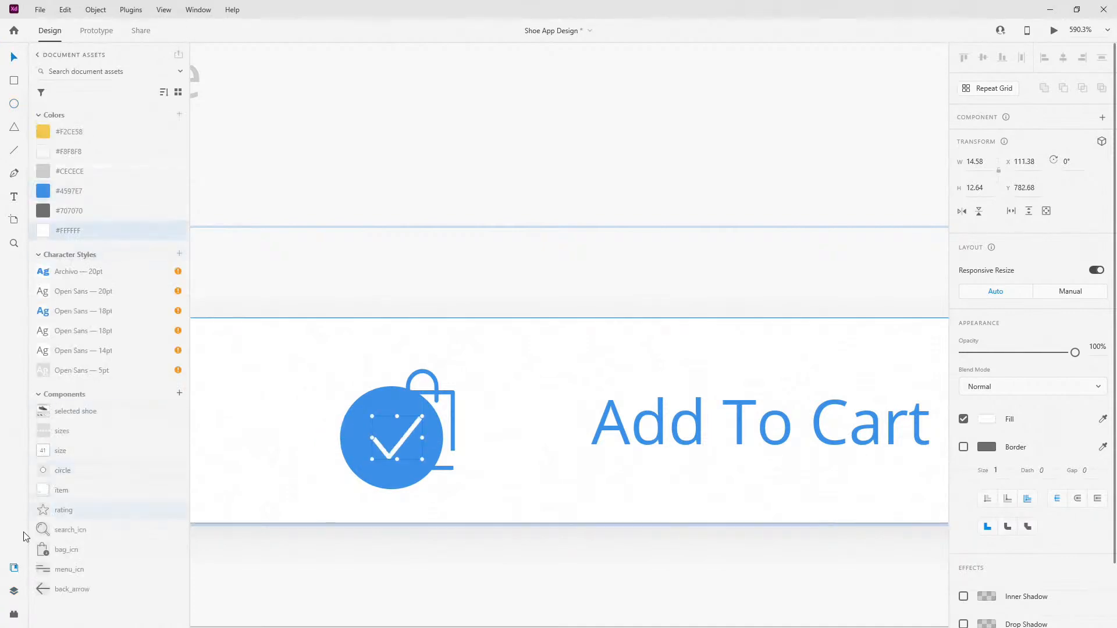
{"action": "left_click", "coordinate": [11, 594]}
Step: Group checkmark_icn with the circle and name the group checkmark
{"action": "left_click", "coordinate": [91, 217], "text": "shift"}
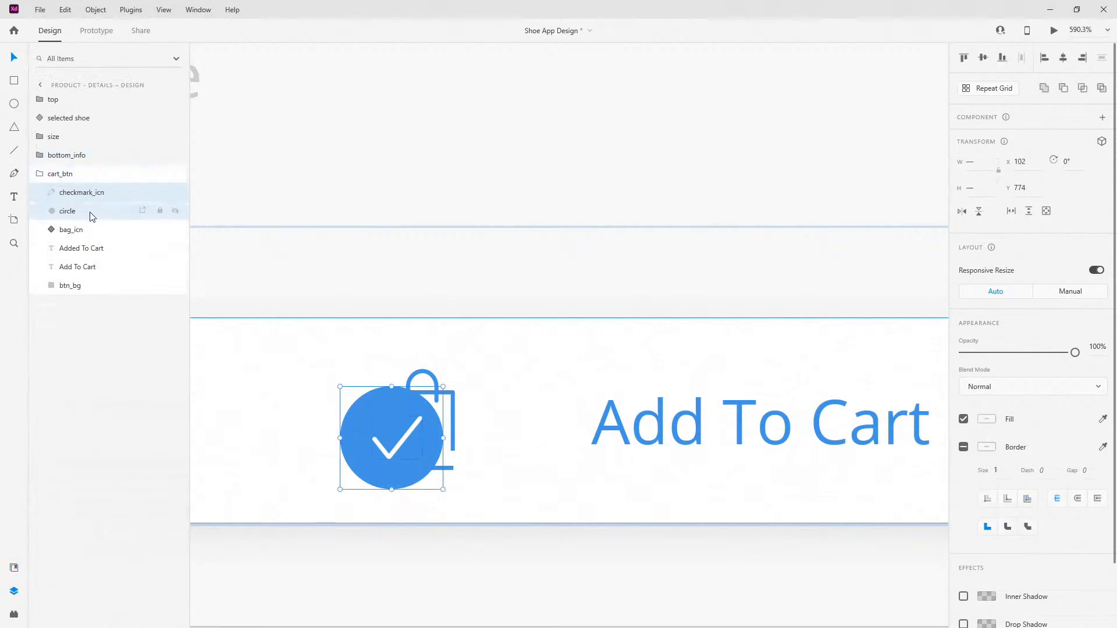
{"action": "key", "text": "ctrl+g"}
{"action": "double_click", "coordinate": [74, 193]}
{"action": "type", "text": "checkmark"}
{"action": "key", "text": "Return"}
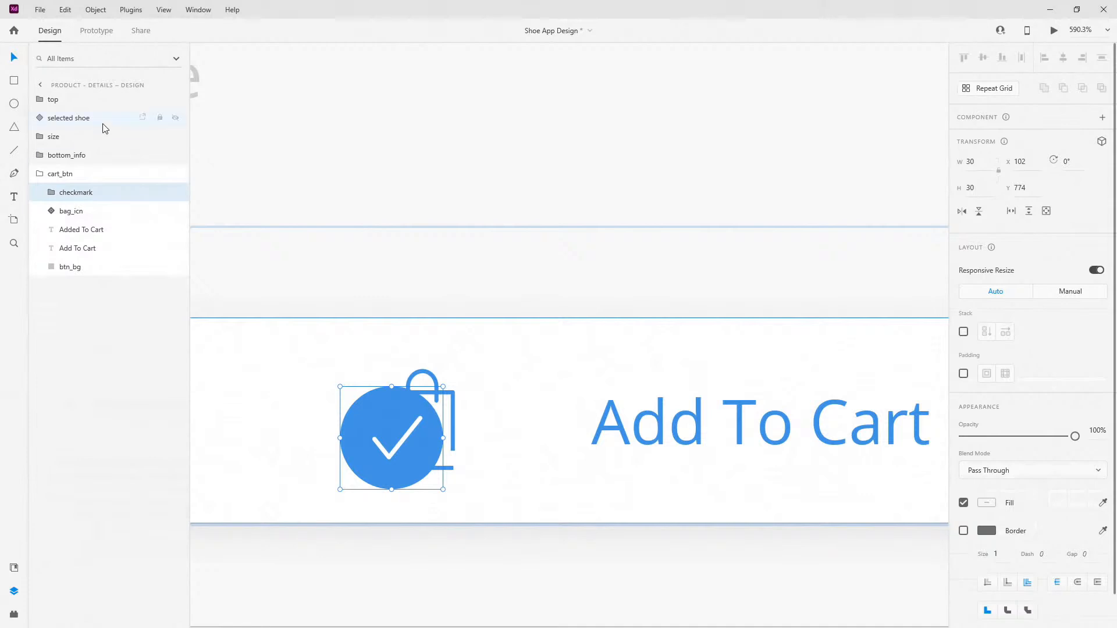
Step: Center the checkmark icon horizontally and vertically on the circle inside the checkmark group
{"action": "left_click", "coordinate": [51, 192]}
{"action": "left_click", "coordinate": [75, 212]}
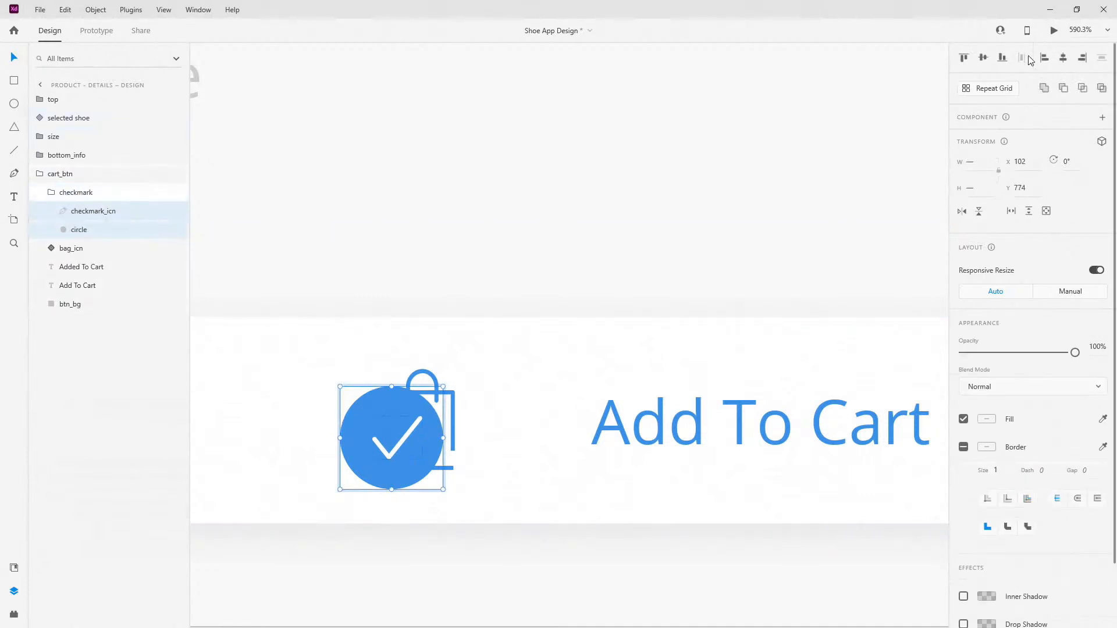
{"action": "left_click", "coordinate": [1062, 61]}
{"action": "left_click", "coordinate": [983, 59]}
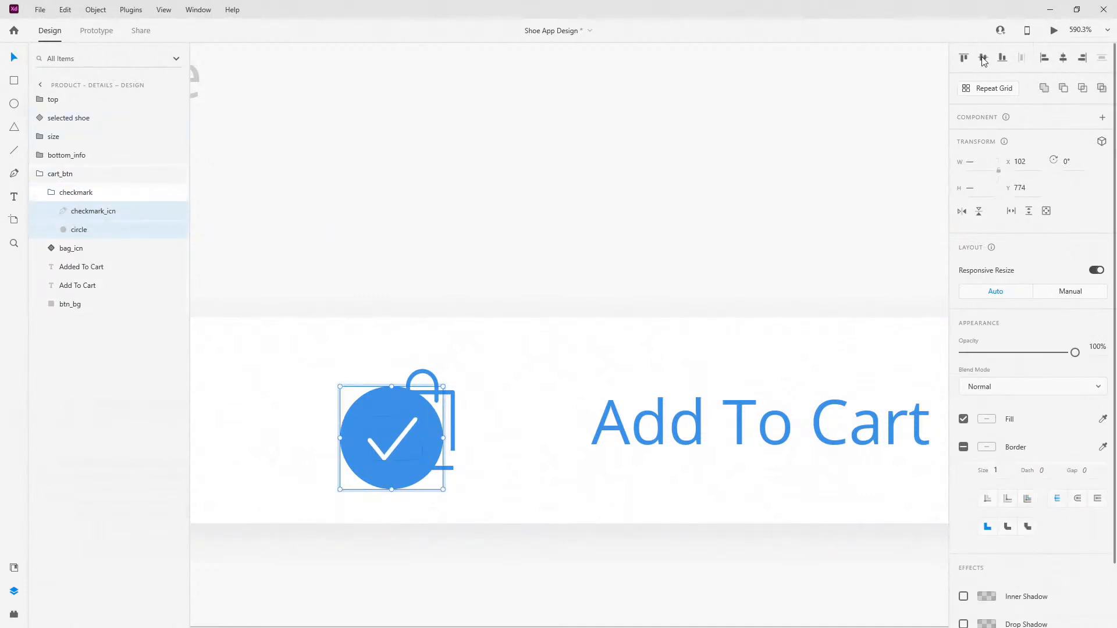
{"action": "left_click", "coordinate": [104, 213]}
{"action": "scroll", "coordinate": [321, 470], "scroll_direction": "up", "scroll_amount": 4}
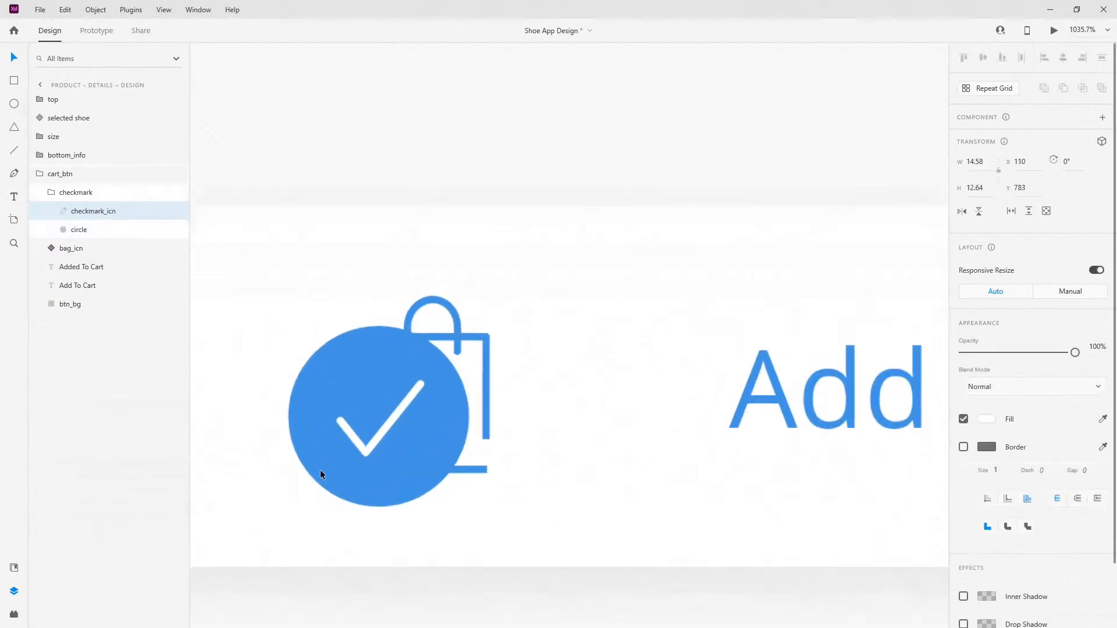
Step: Align the checkmark group vertically to the middle of the btn_bg button background
{"action": "scroll", "coordinate": [574, 449], "scroll_direction": "down", "scroll_amount": 8}
{"action": "left_click", "coordinate": [590, 536]}
{"action": "scroll", "coordinate": [550, 522], "scroll_direction": "down", "scroll_amount": 4}
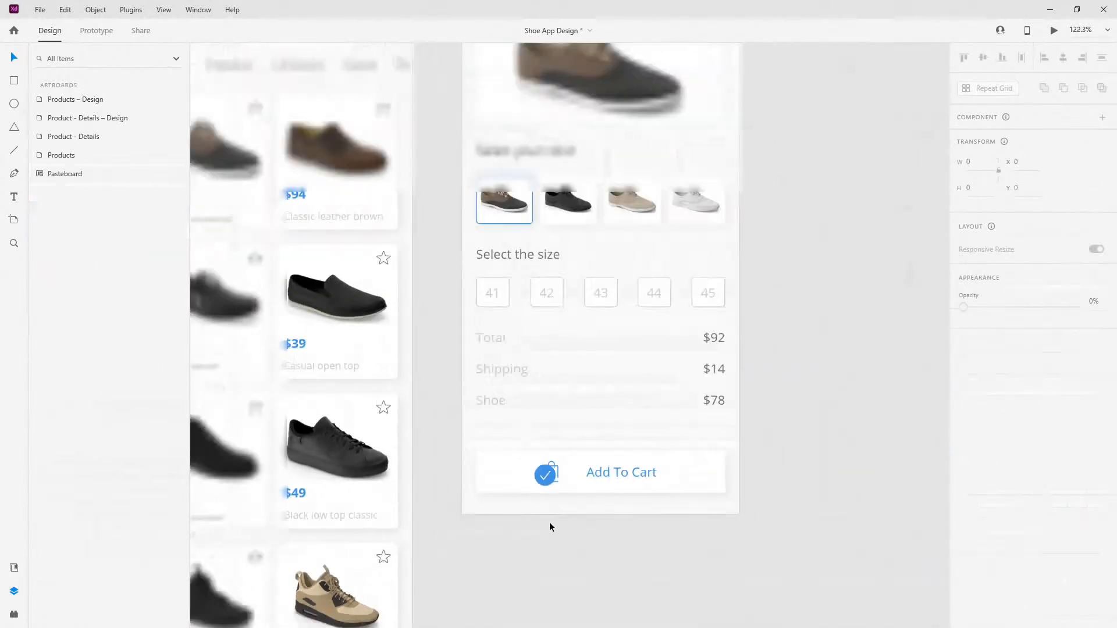
{"action": "scroll", "coordinate": [549, 522], "scroll_direction": "up", "scroll_amount": 7}
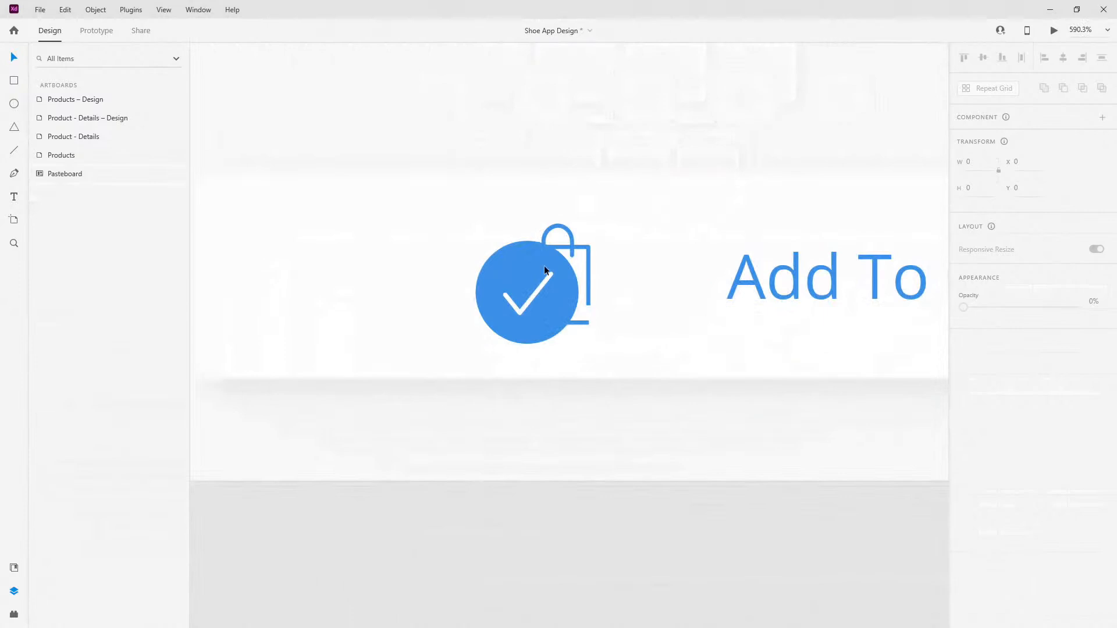
{"action": "scroll", "coordinate": [551, 399], "scroll_direction": "up", "scroll_amount": 2}
{"action": "left_click", "coordinate": [622, 321]}
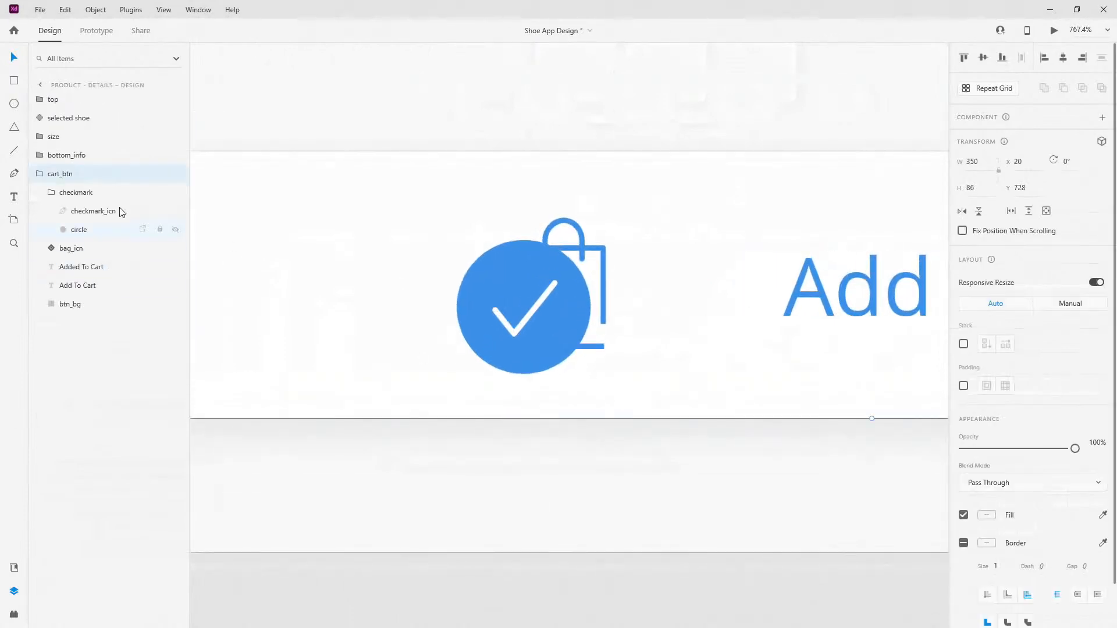
{"action": "left_click", "coordinate": [54, 195]}
{"action": "left_click", "coordinate": [53, 194]}
{"action": "scroll", "coordinate": [435, 313], "scroll_direction": "down", "scroll_amount": 3}
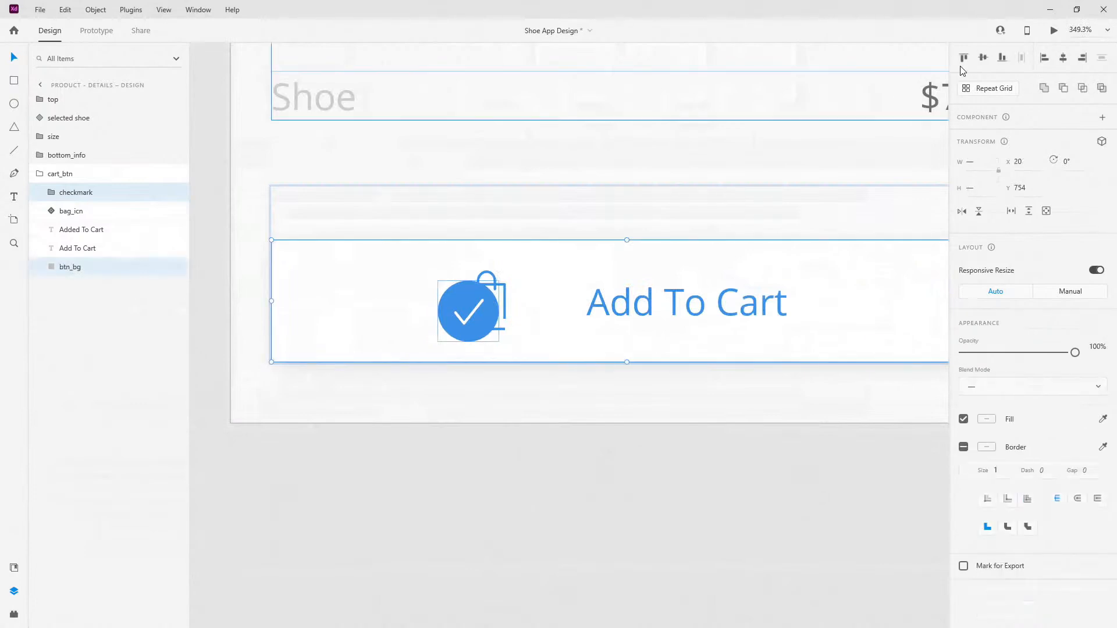
{"action": "left_click", "coordinate": [981, 58]}
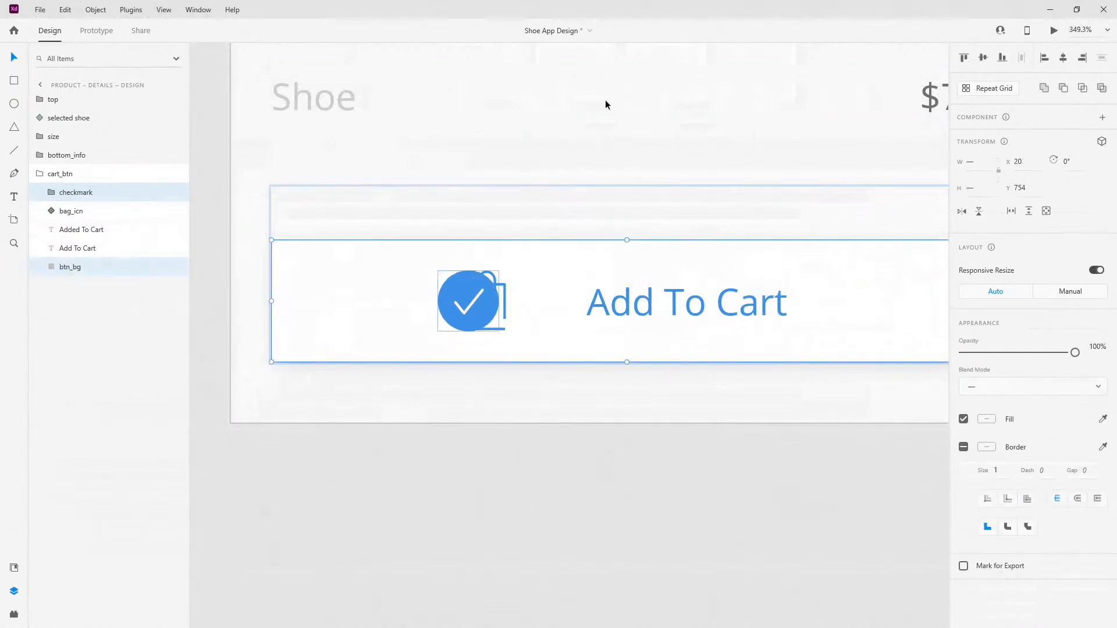
Step: Reorder the cart_btn layers so that Added To Cart sits below Add To Cart
{"action": "left_click", "coordinate": [98, 196]}
{"action": "scroll", "coordinate": [278, 306], "scroll_direction": "down", "scroll_amount": 3}
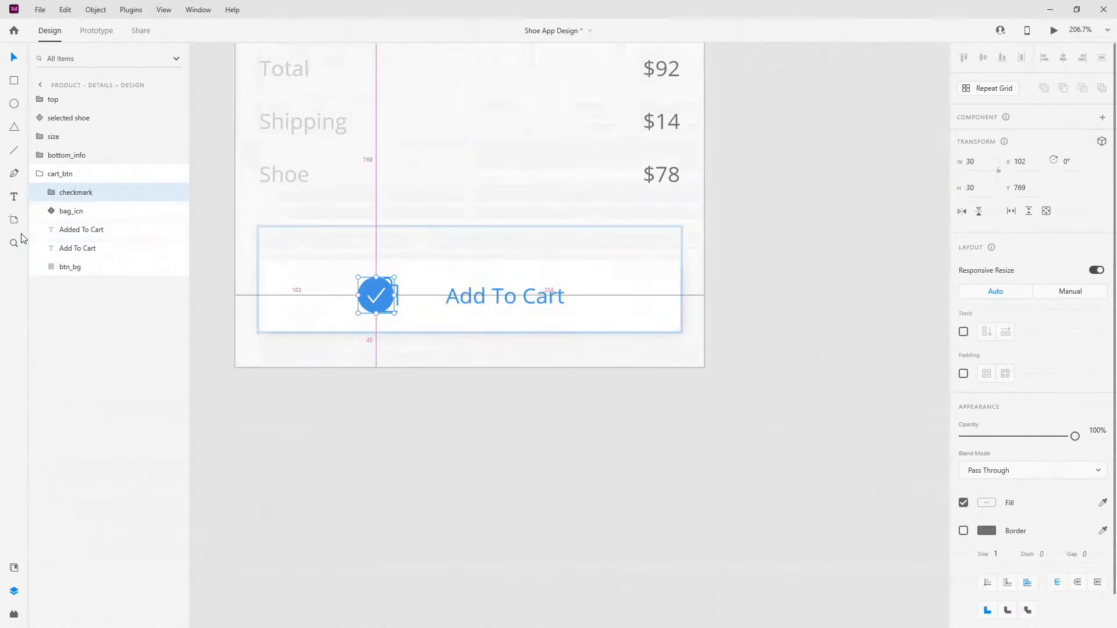
{"action": "scroll", "coordinate": [424, 259], "scroll_direction": "up", "scroll_amount": 3}
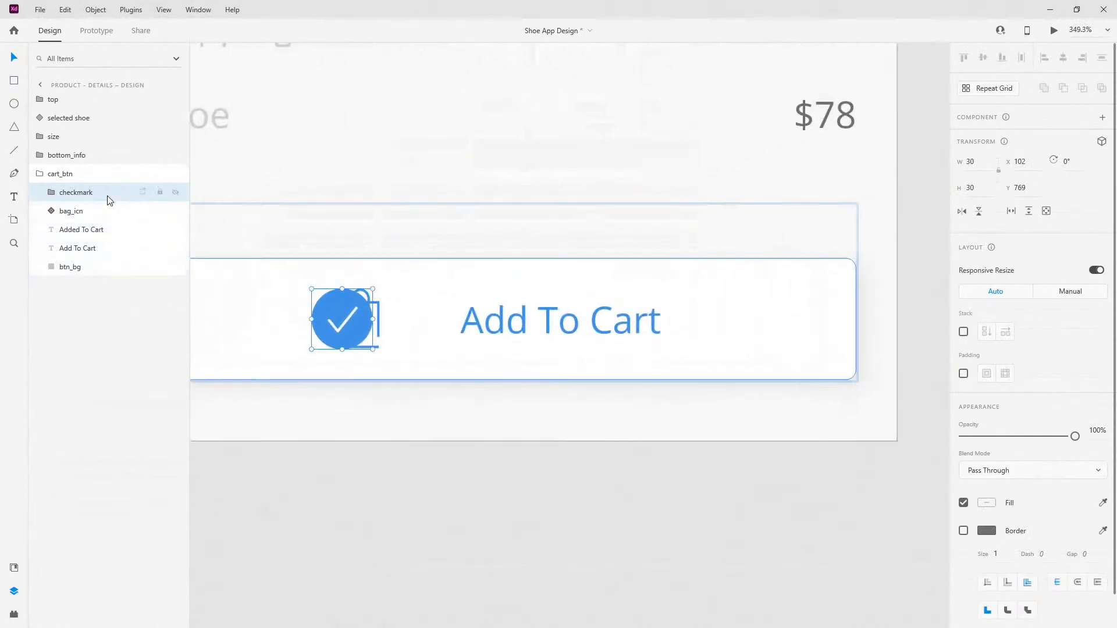
{"action": "left_click", "coordinate": [92, 244], "text": "shift"}
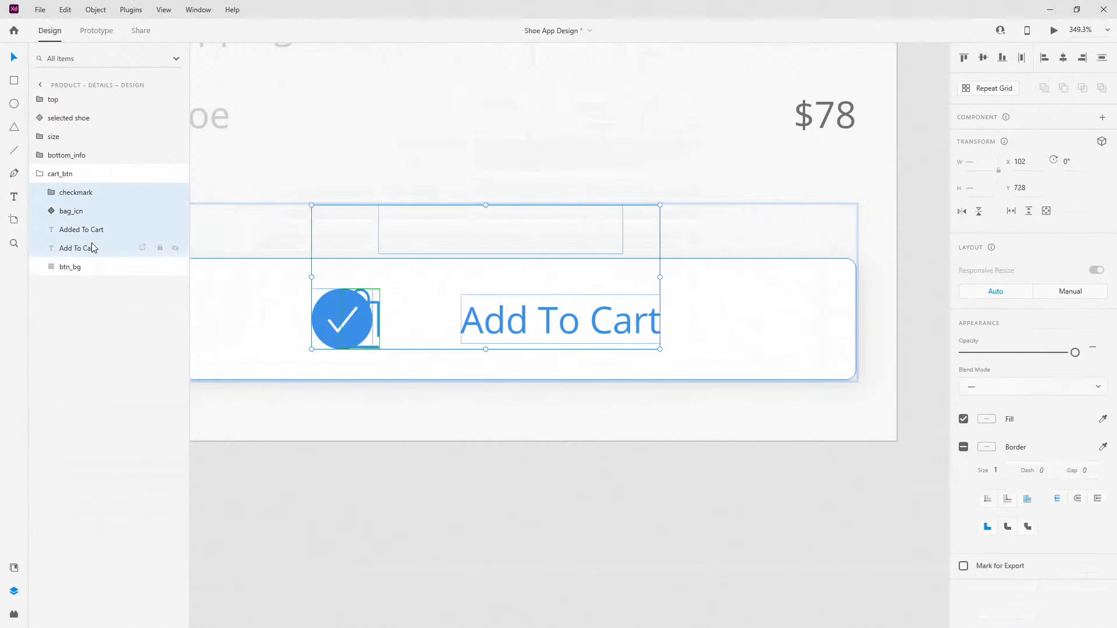
{"action": "left_click", "coordinate": [92, 231]}
{"action": "left_click_drag", "start_coordinate": [92, 231], "coordinate": [92, 252]}
Step: Set the opacity of the checkmark group, bag_icn and Add To Cart text to 0%
{"action": "left_click", "coordinate": [89, 232]}
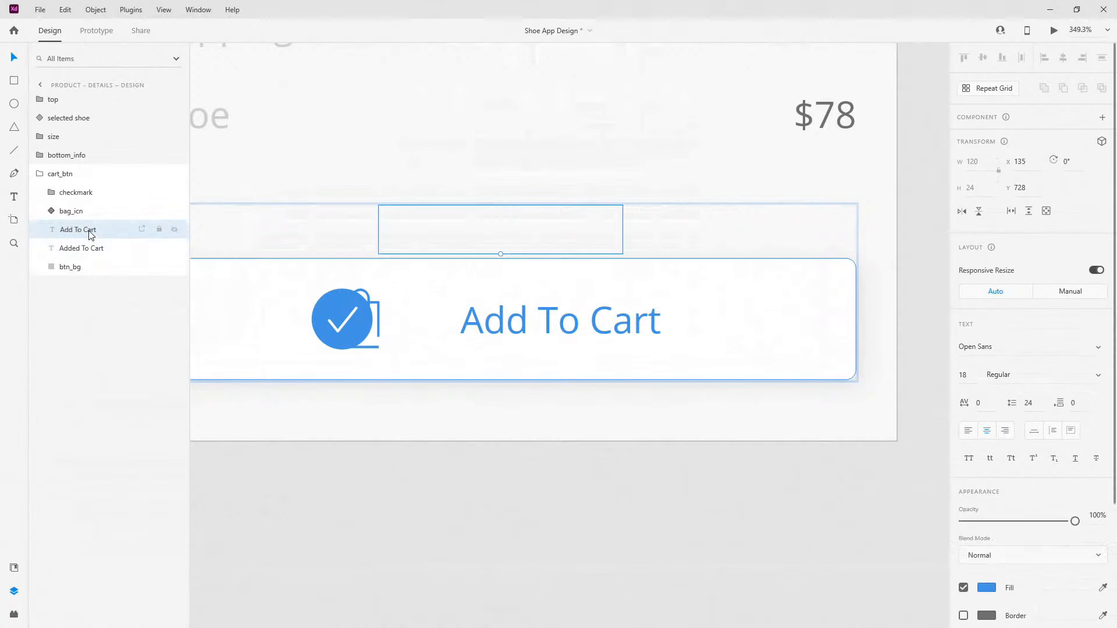
{"action": "left_click", "coordinate": [89, 196], "text": "shift"}
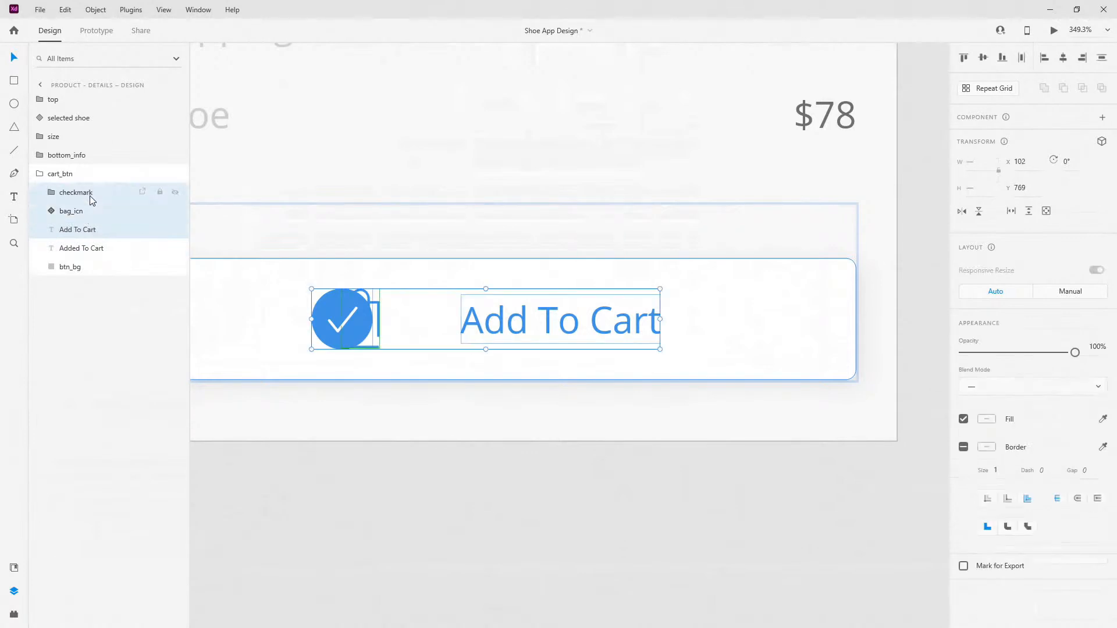
{"action": "key", "text": "0"}
{"action": "key", "text": "0"}
{"action": "scroll", "coordinate": [434, 312], "scroll_direction": "down", "scroll_amount": 3}
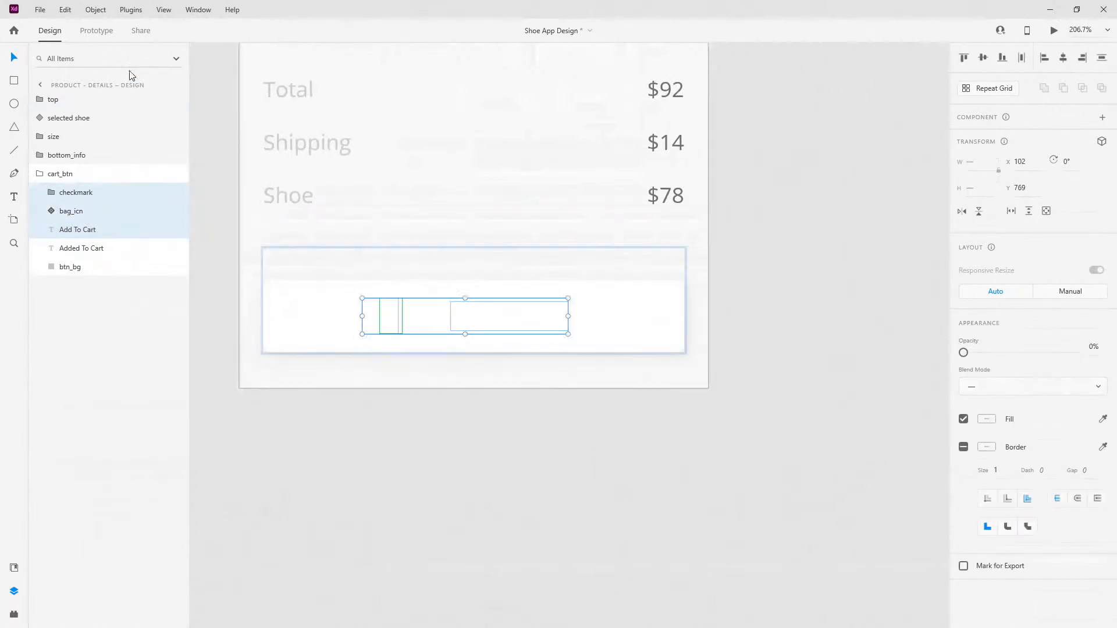
Step: Draw a rectangle about 101 by 54 in the middle of the cart button as a shoe image placeholder
{"action": "left_click", "coordinate": [15, 82]}
{"action": "scroll", "coordinate": [378, 314], "scroll_direction": "up", "scroll_amount": 3}
{"action": "left_click_drag", "start_coordinate": [385, 262], "coordinate": [587, 364]}
{"action": "scroll", "coordinate": [696, 397], "scroll_direction": "down", "scroll_amount": 4}
{"action": "scroll", "coordinate": [701, 411], "scroll_direction": "down", "scroll_amount": 3}
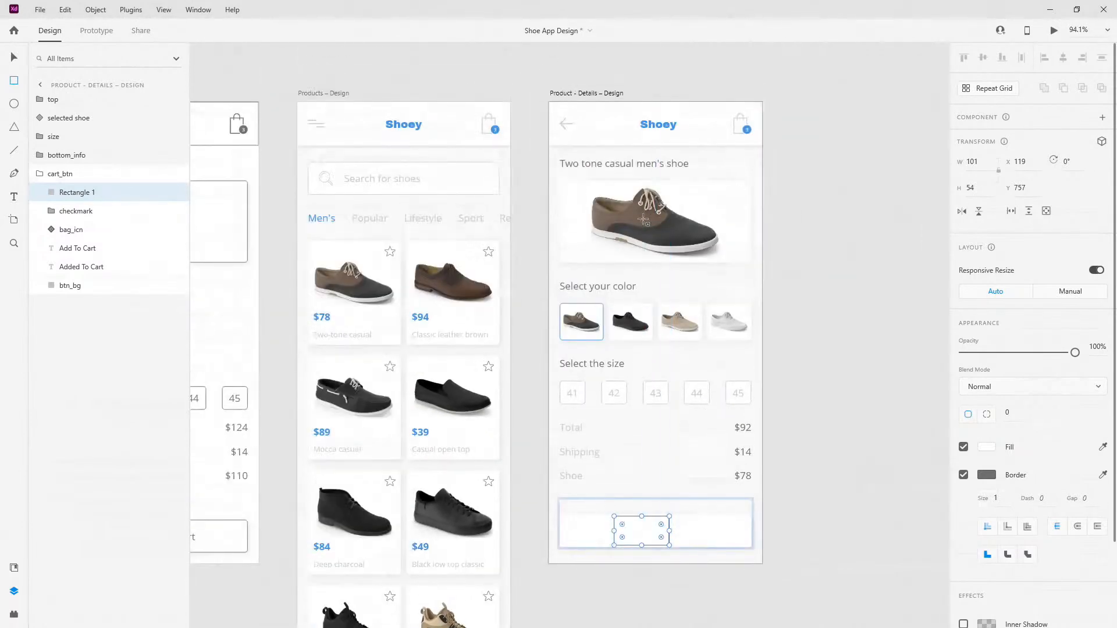
{"action": "scroll", "coordinate": [657, 555], "scroll_direction": "up", "scroll_amount": 4}
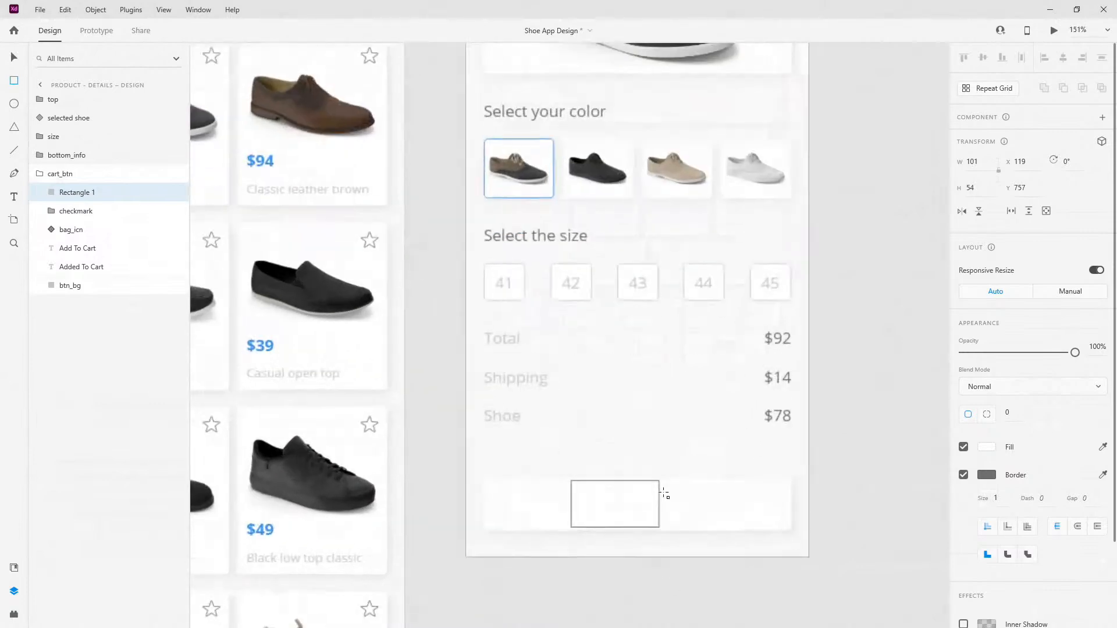
{"action": "left_click_drag", "start_coordinate": [731, 495], "coordinate": [665, 475]}
Step: Fill the placeholder rectangle in the cart button with the two-tone-main image from the Main shoe folder
{"action": "key", "text": "alt+Tab"}
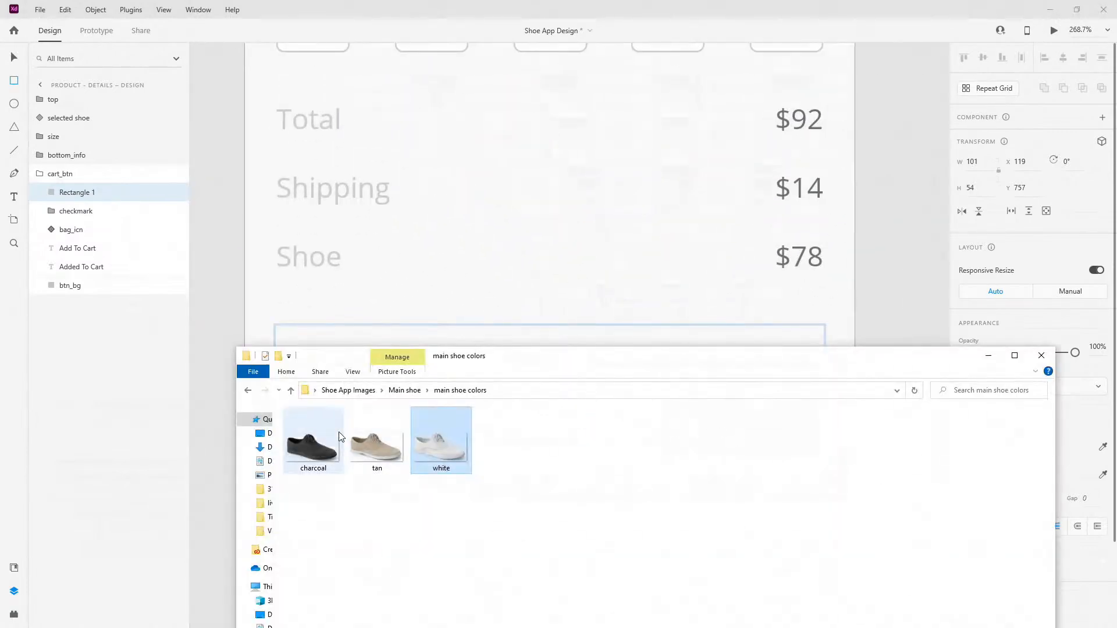
{"action": "left_click", "coordinate": [291, 390]}
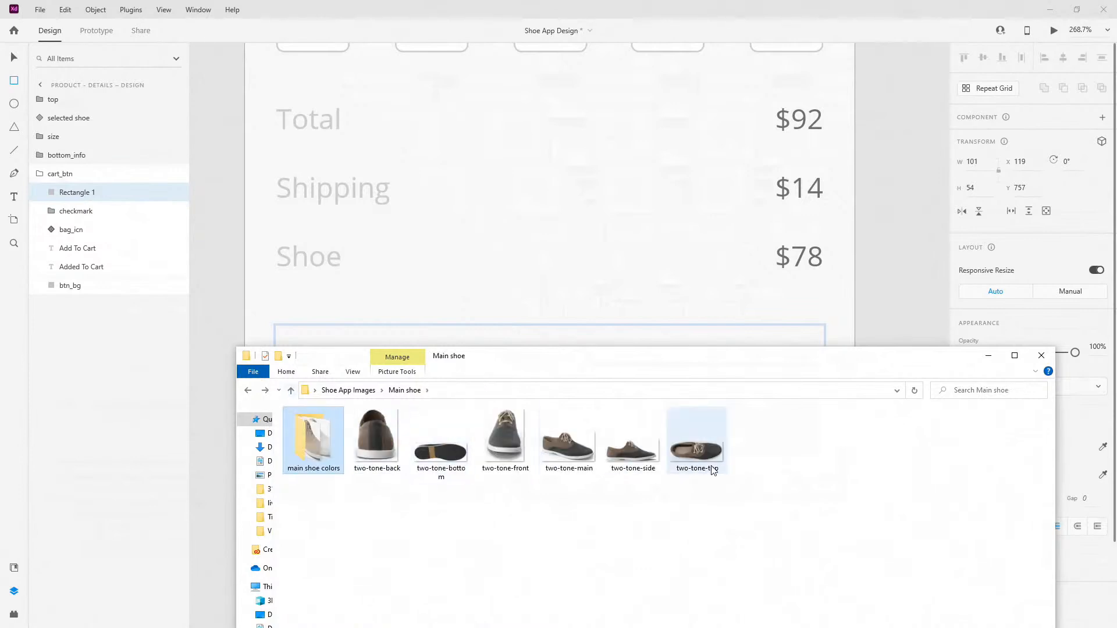
{"action": "left_click", "coordinate": [554, 445]}
{"action": "left_click_drag", "start_coordinate": [707, 363], "coordinate": [665, 494]}
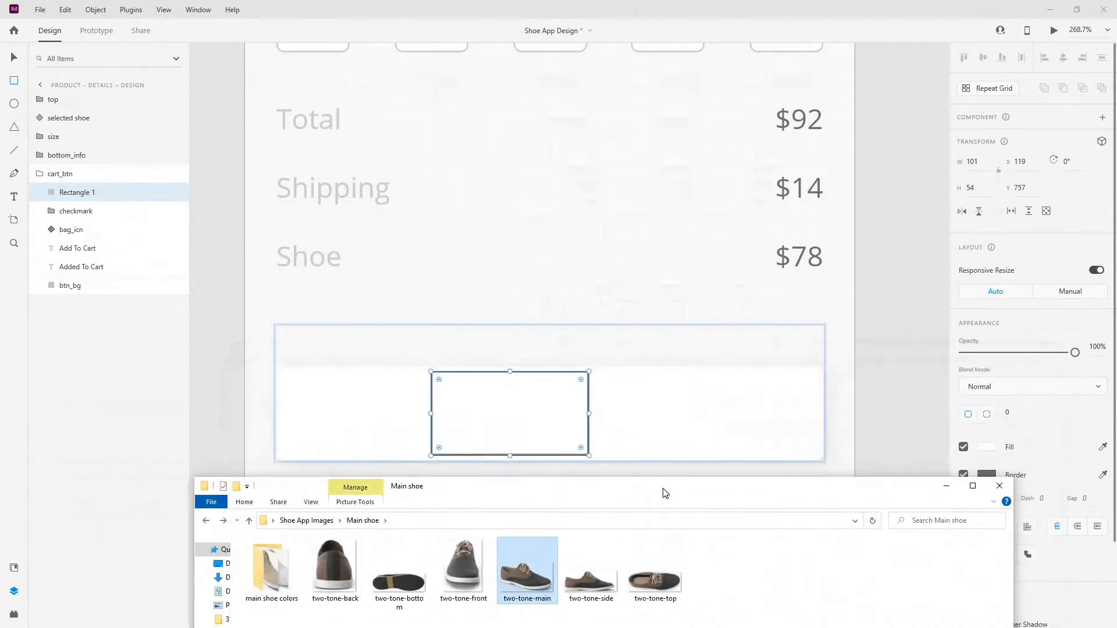
{"action": "left_click_drag", "start_coordinate": [526, 442], "coordinate": [527, 427]}
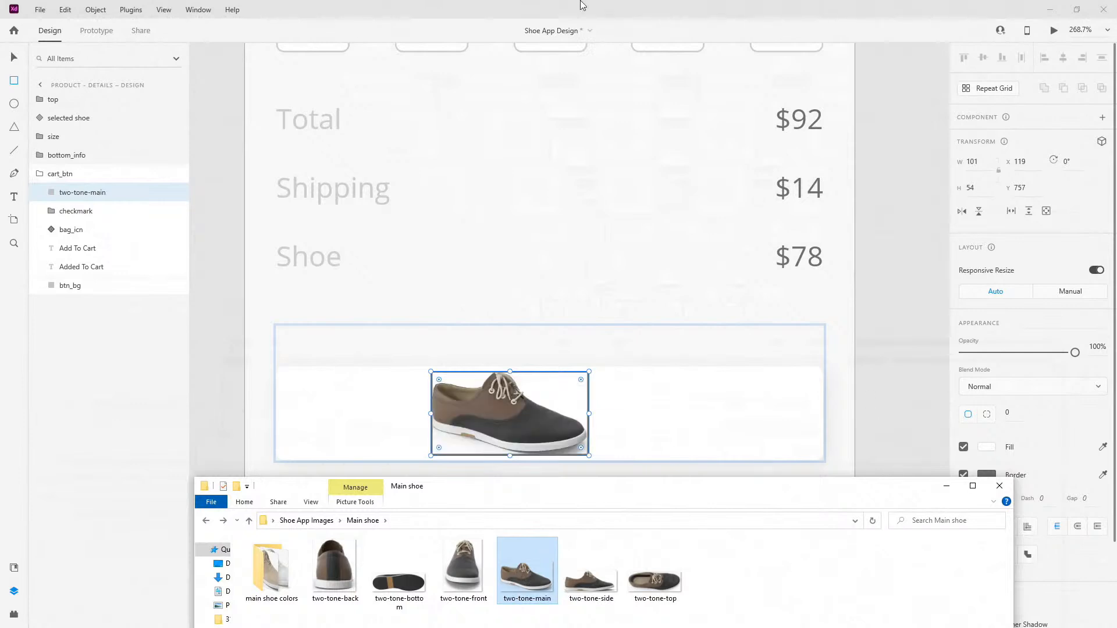
{"action": "left_click", "coordinate": [579, 3]}
Step: Scale the shoe image down slightly inside its rectangle and remove the rectangle's border
{"action": "scroll", "coordinate": [529, 411], "scroll_direction": "up", "scroll_amount": 2}
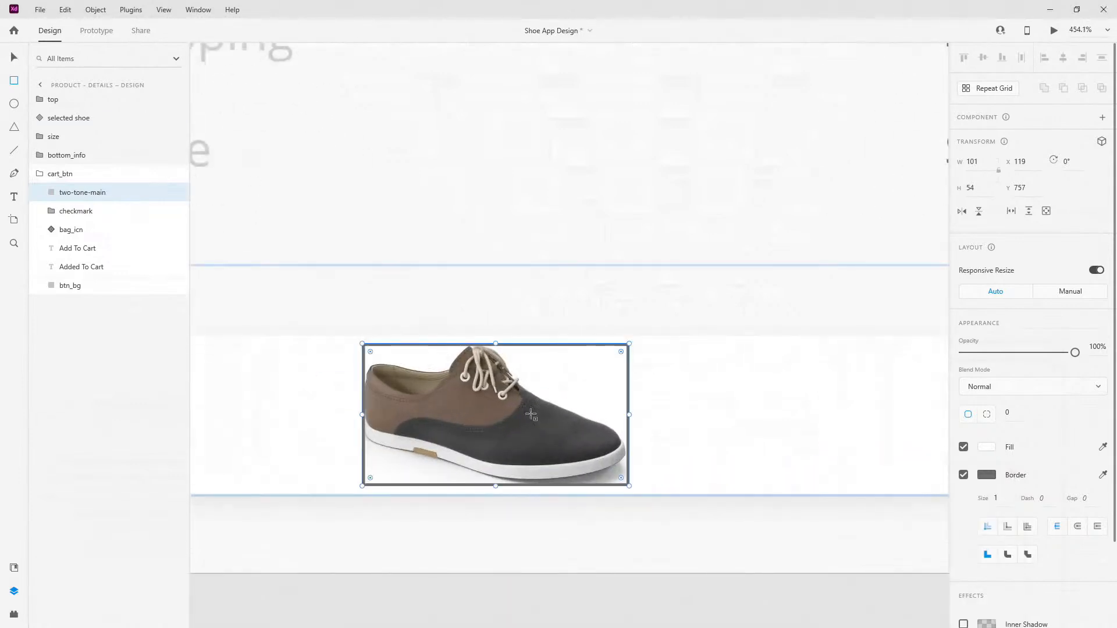
{"action": "left_click", "coordinate": [530, 406]}
{"action": "key", "text": "Escape"}
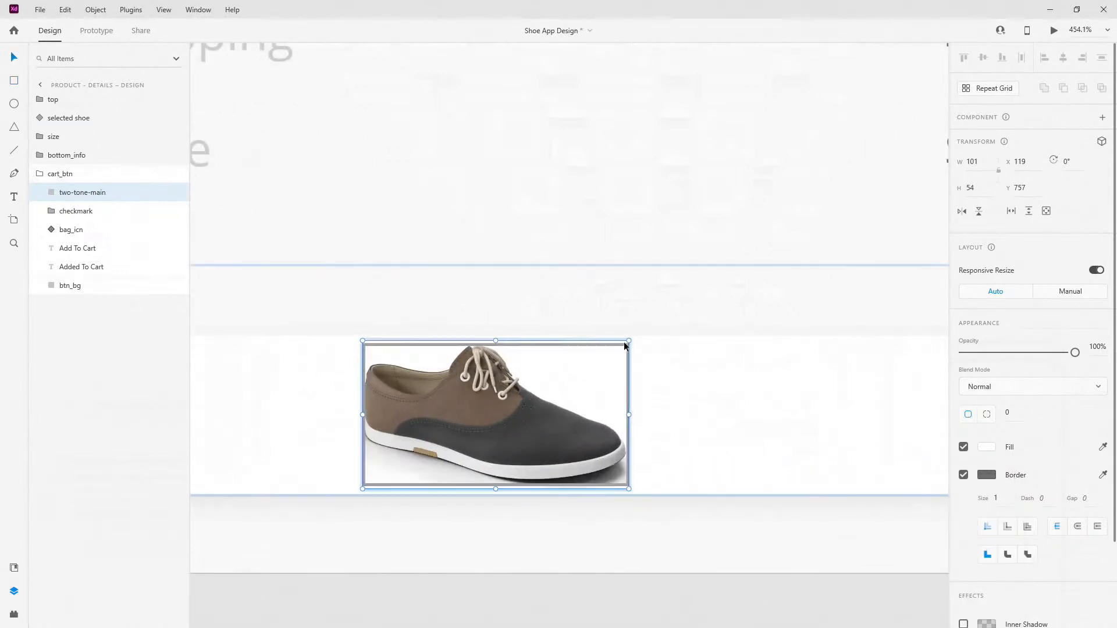
{"action": "left_click_drag", "start_coordinate": [629, 341], "coordinate": [619, 346]}
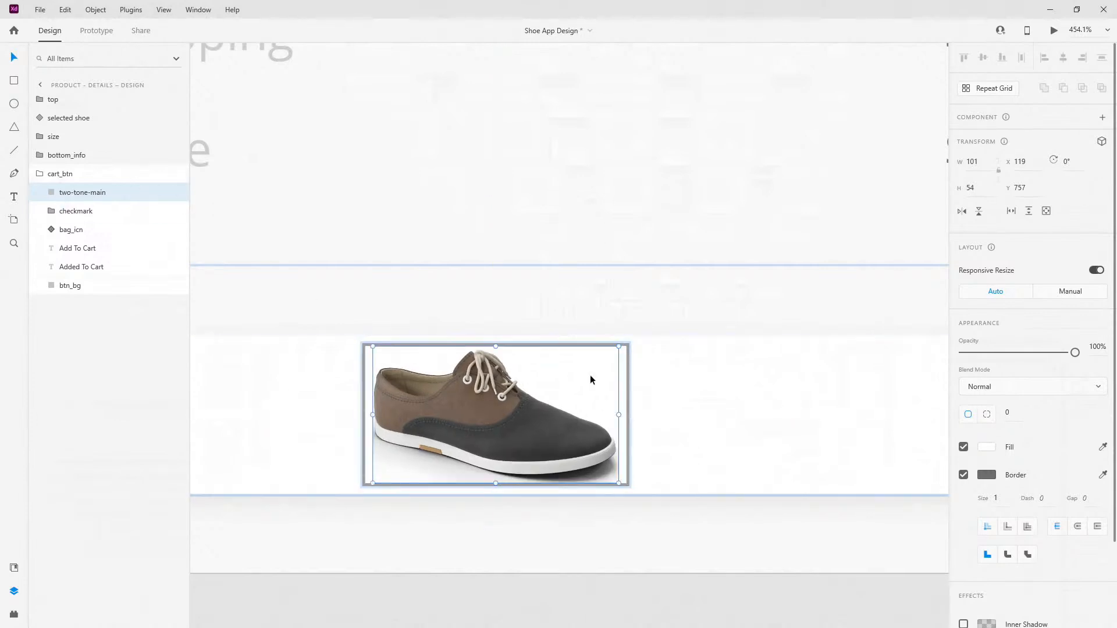
{"action": "left_click", "coordinate": [964, 475]}
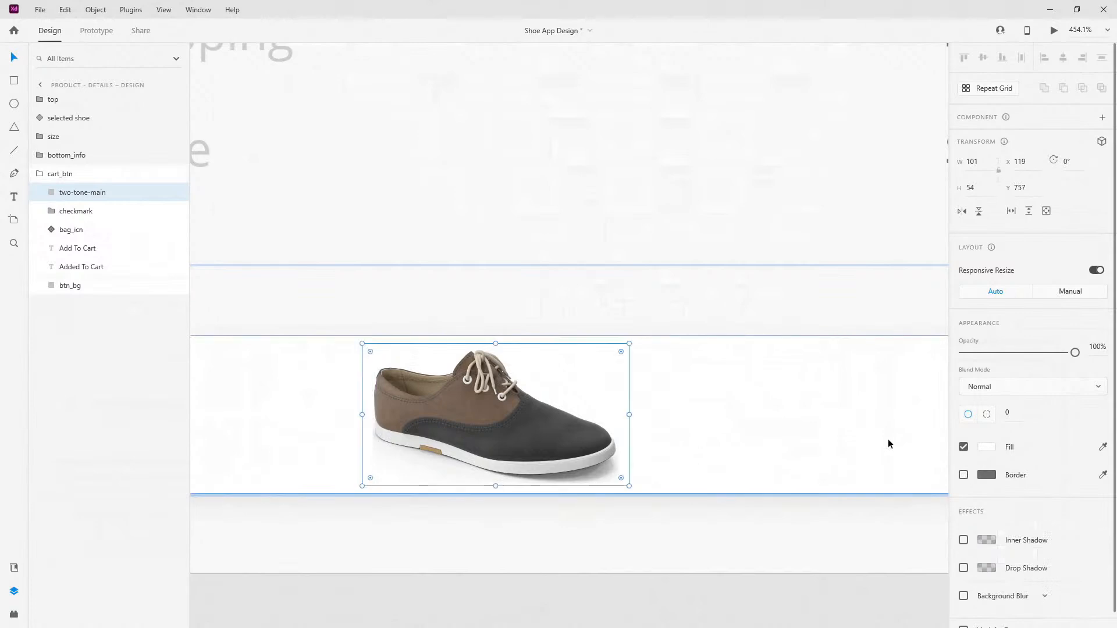
{"action": "left_click", "coordinate": [776, 441]}
{"action": "scroll", "coordinate": [777, 441], "scroll_direction": "down", "scroll_amount": 4}
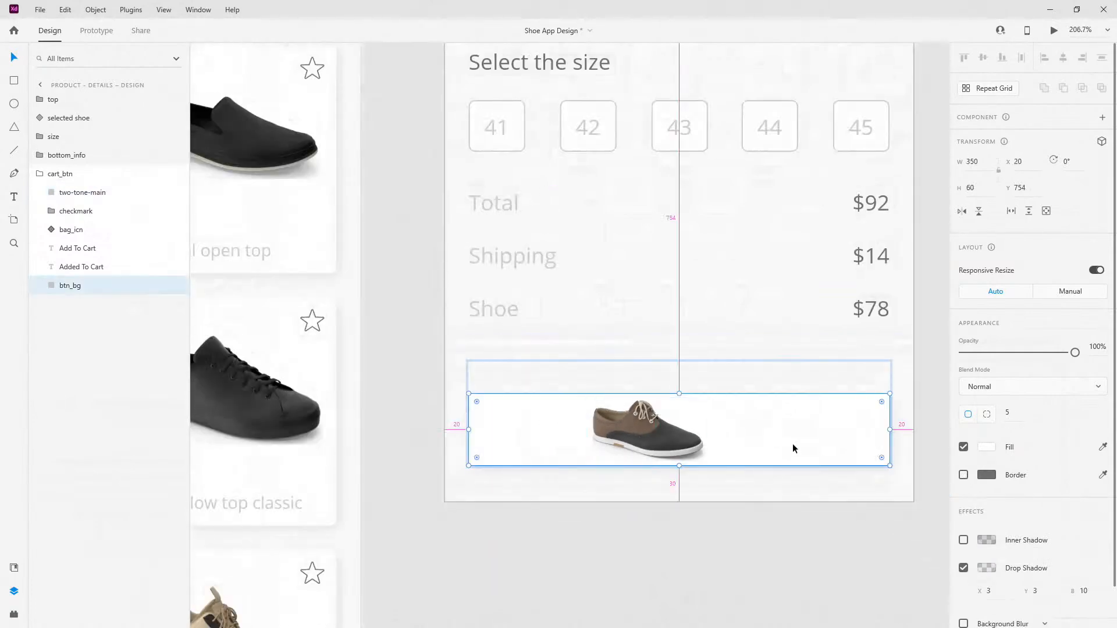
{"action": "scroll", "coordinate": [793, 444], "scroll_direction": "up", "scroll_amount": 3}
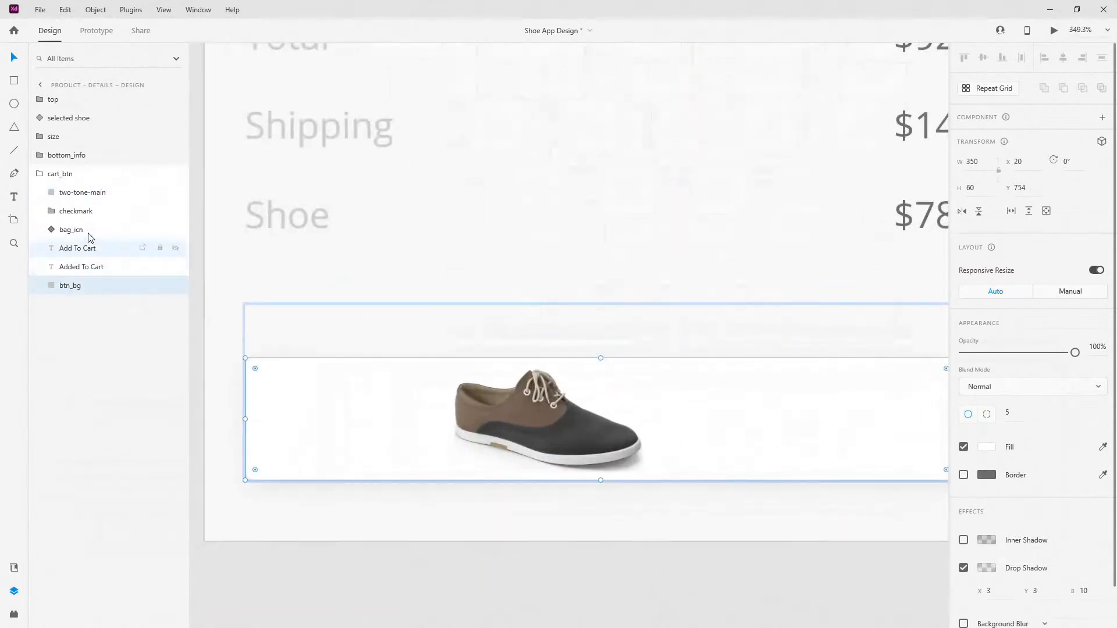
Step: Center the two-tone-main shoe image horizontally on the btn_bg button background
{"action": "left_click", "coordinate": [82, 193]}
{"action": "left_click", "coordinate": [964, 448]}
{"action": "left_click", "coordinate": [964, 447]}
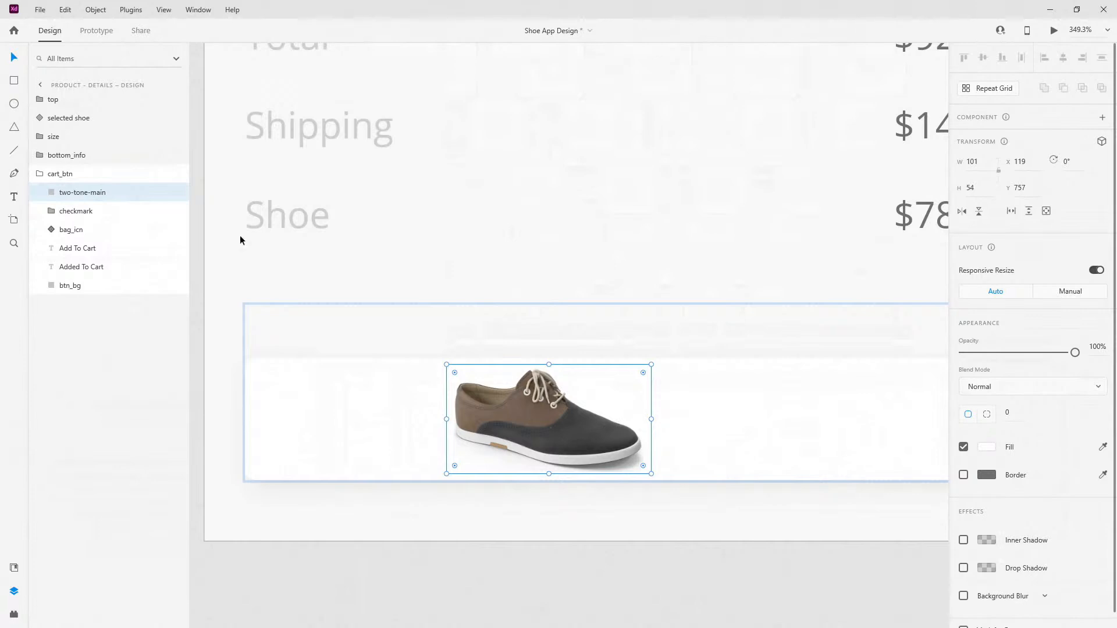
{"action": "scroll", "coordinate": [416, 341], "scroll_direction": "down", "scroll_amount": 3}
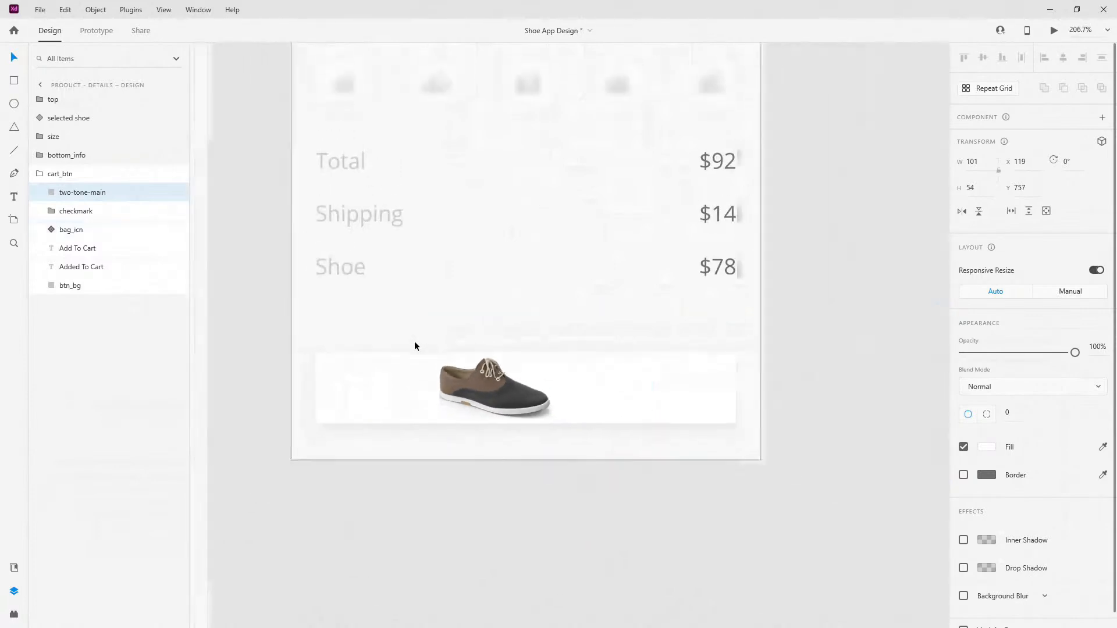
{"action": "left_click", "coordinate": [70, 285], "text": "ctrl"}
{"action": "left_click", "coordinate": [1064, 58]}
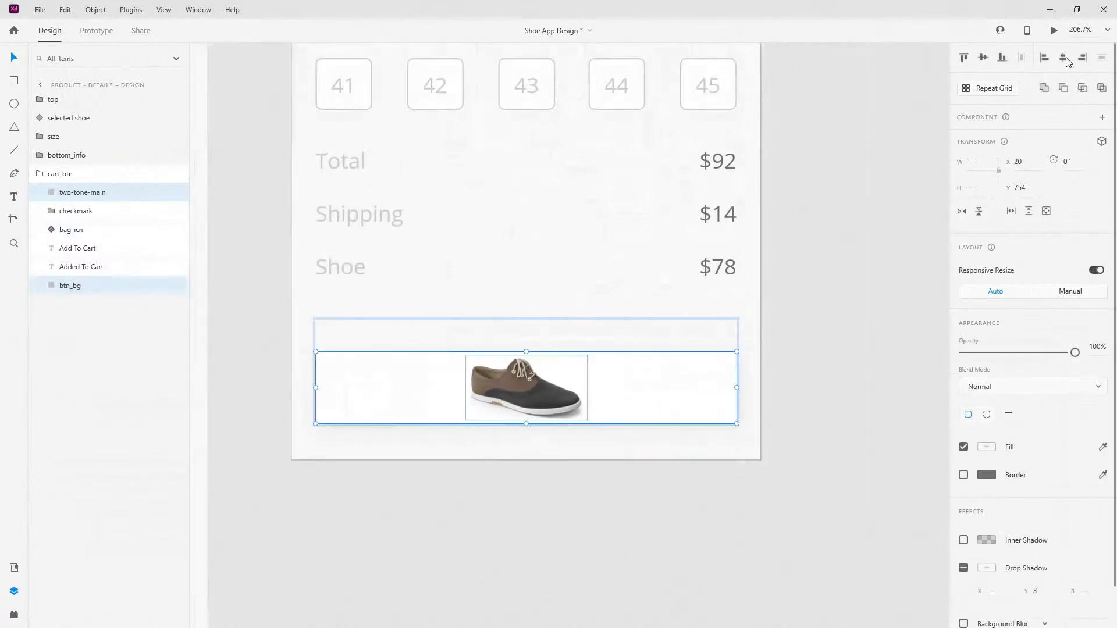
Step: Move the two-tone-main layer below the checkmark group and set the checkmark's opacity to 100%
{"action": "left_click", "coordinate": [89, 192]}
{"action": "mouse_move", "coordinate": [103, 194]}
{"action": "left_mouse_down"}
{"action": "mouse_move", "coordinate": [105, 224]}
{"action": "mouse_move", "coordinate": [95, 212]}
{"action": "left_mouse_up"}
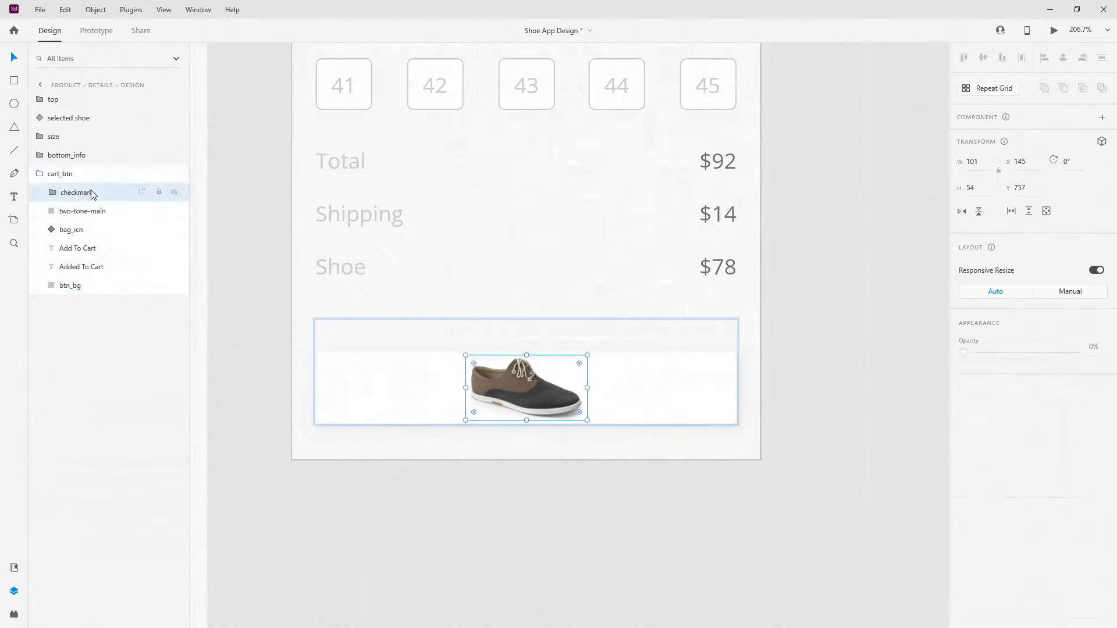
{"action": "left_click", "coordinate": [91, 193]}
{"action": "key", "text": "0"}
Step: Move the checkmark badge horizontally to X 128 so that it overlaps the heel of the shoe
{"action": "scroll", "coordinate": [453, 480], "scroll_direction": "up", "scroll_amount": 5}
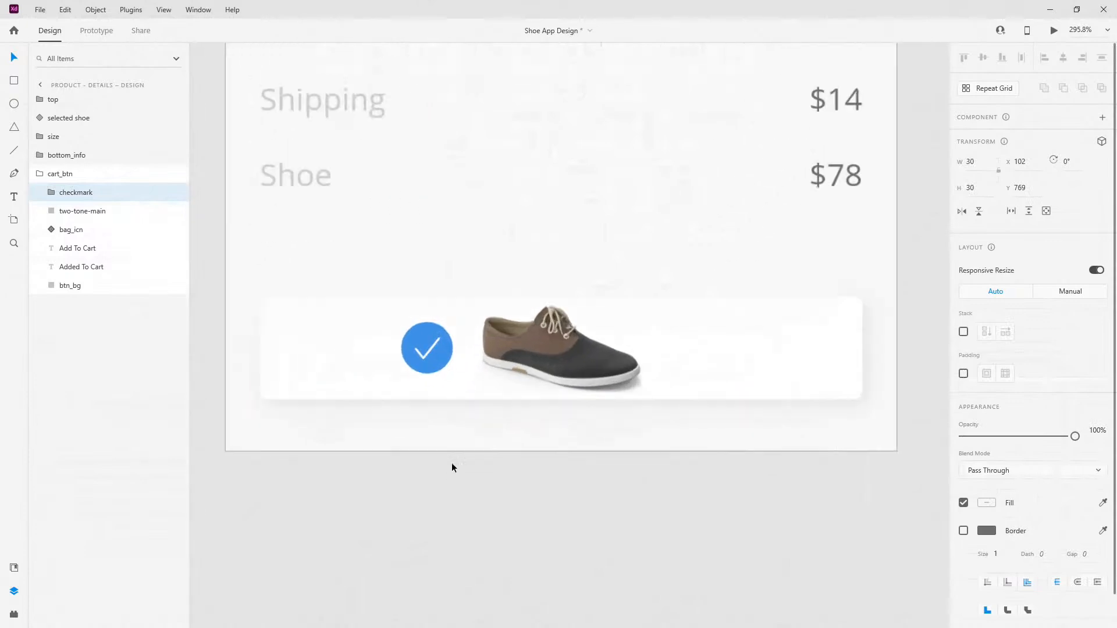
{"action": "left_click_drag", "start_coordinate": [418, 224], "coordinate": [505, 229]}
{"action": "scroll", "coordinate": [358, 243], "scroll_direction": "down", "scroll_amount": 4}
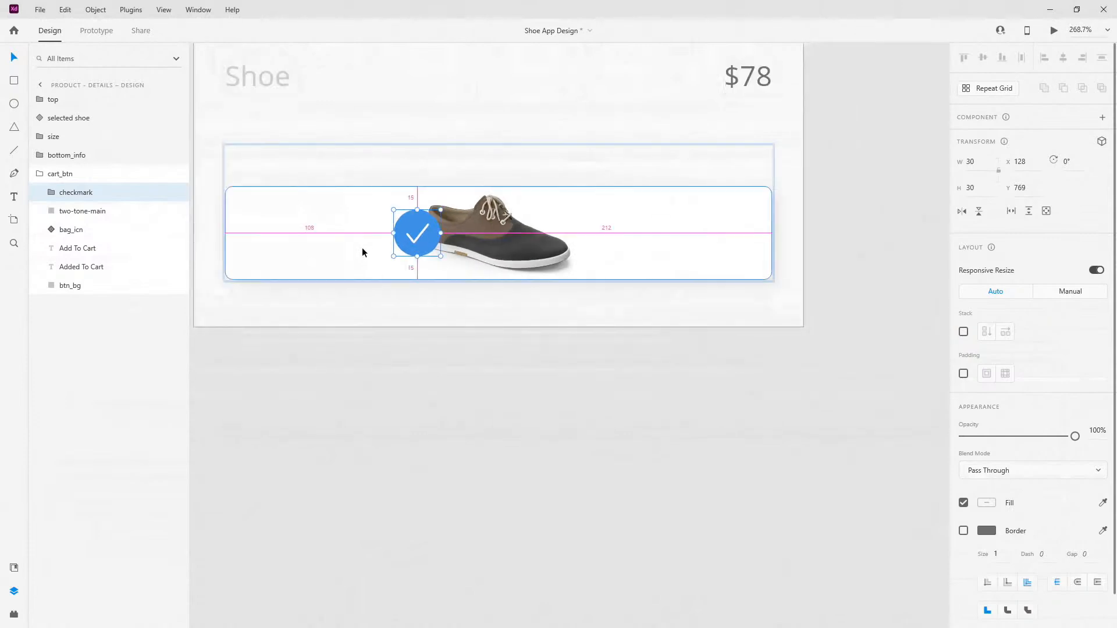
{"action": "scroll", "coordinate": [402, 275], "scroll_direction": "down", "scroll_amount": 3}
{"action": "scroll", "coordinate": [413, 297], "scroll_direction": "up", "scroll_amount": 3}
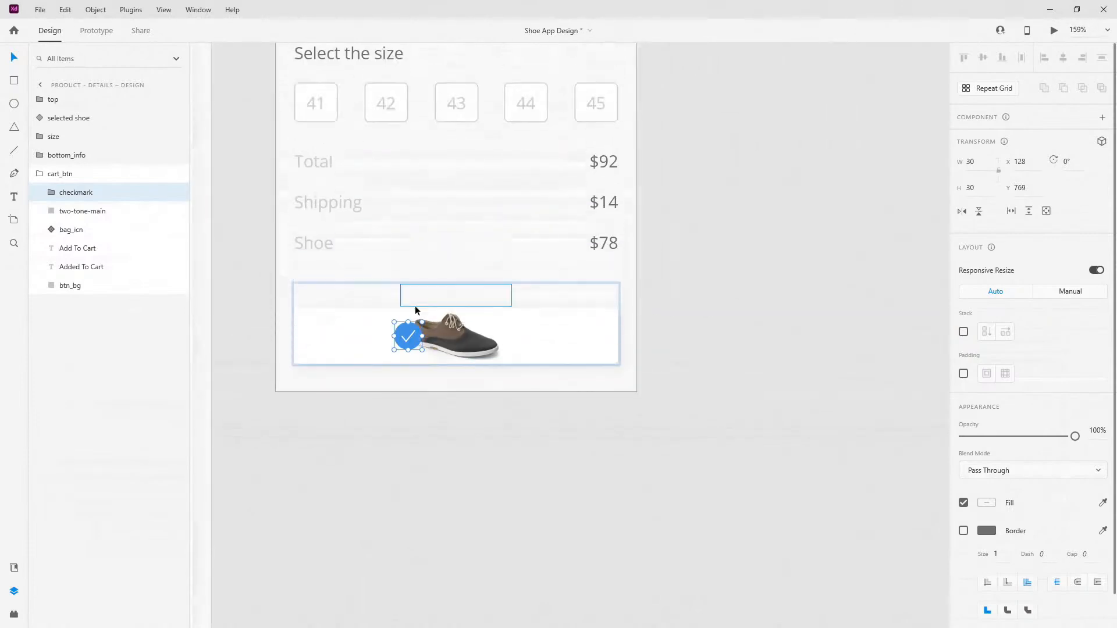
{"action": "scroll", "coordinate": [417, 352], "scroll_direction": "up", "scroll_amount": 1}
{"action": "scroll", "coordinate": [441, 381], "scroll_direction": "up", "scroll_amount": 2}
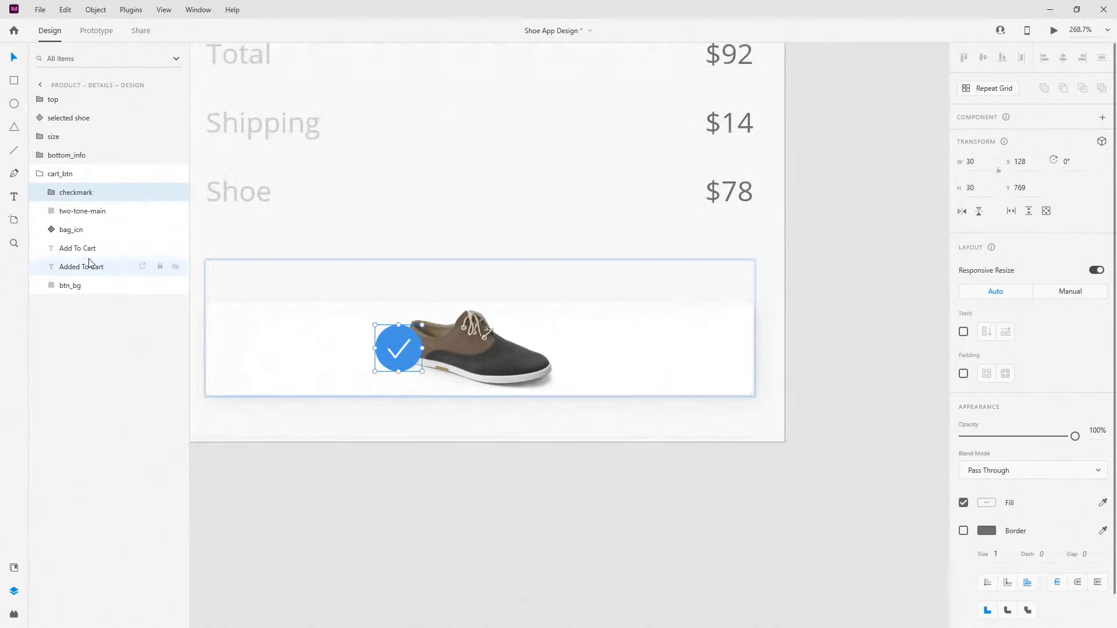
Step: Set the opacity of both the checkmark group and the two-tone-main shoe image to 0%
{"action": "left_click", "coordinate": [92, 211], "text": "shift"}
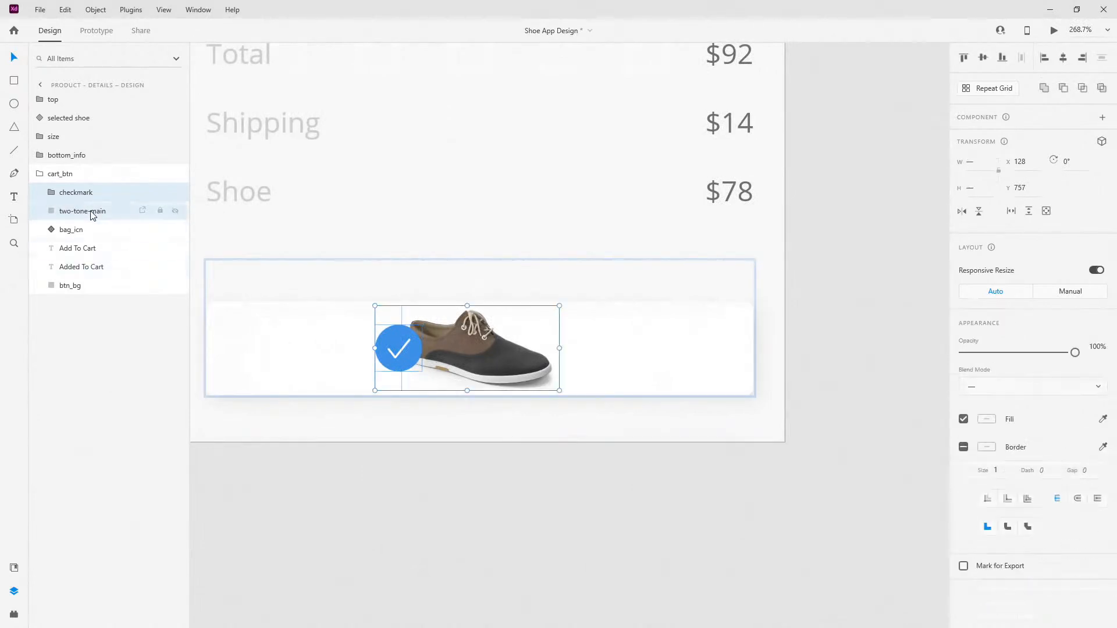
{"action": "key", "text": "0"}
{"action": "key", "text": "0"}
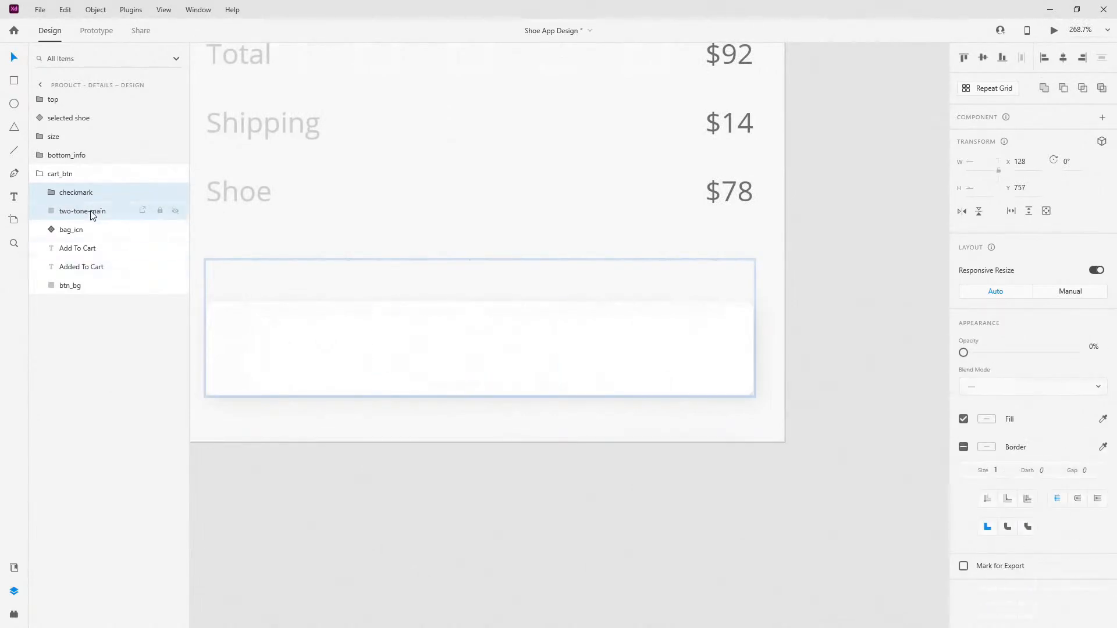
Step: Show the shoe image at full opacity, move it left outside the cart button to X -89, and set its opacity to 0%
{"action": "left_click", "coordinate": [92, 212]}
{"action": "key", "text": "0"}
{"action": "scroll", "coordinate": [757, 444], "scroll_direction": "down", "scroll_amount": 2}
{"action": "scroll", "coordinate": [647, 412], "scroll_direction": "up", "scroll_amount": 4}
{"action": "left_click_drag", "start_coordinate": [707, 365], "coordinate": [251, 342]}
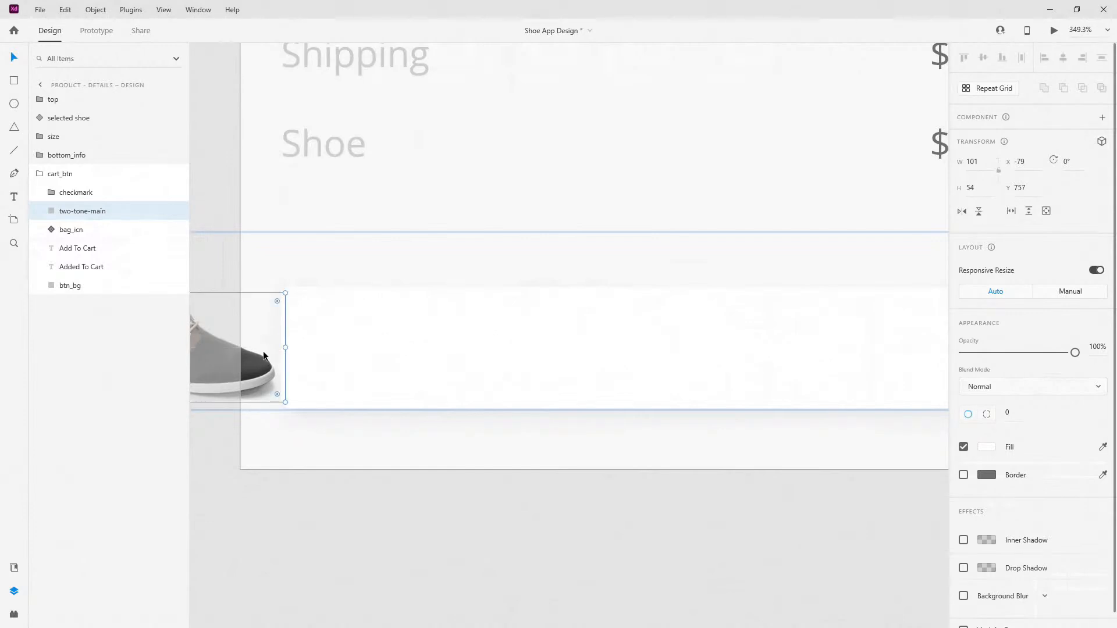
{"action": "key", "text": "shift+Left"}
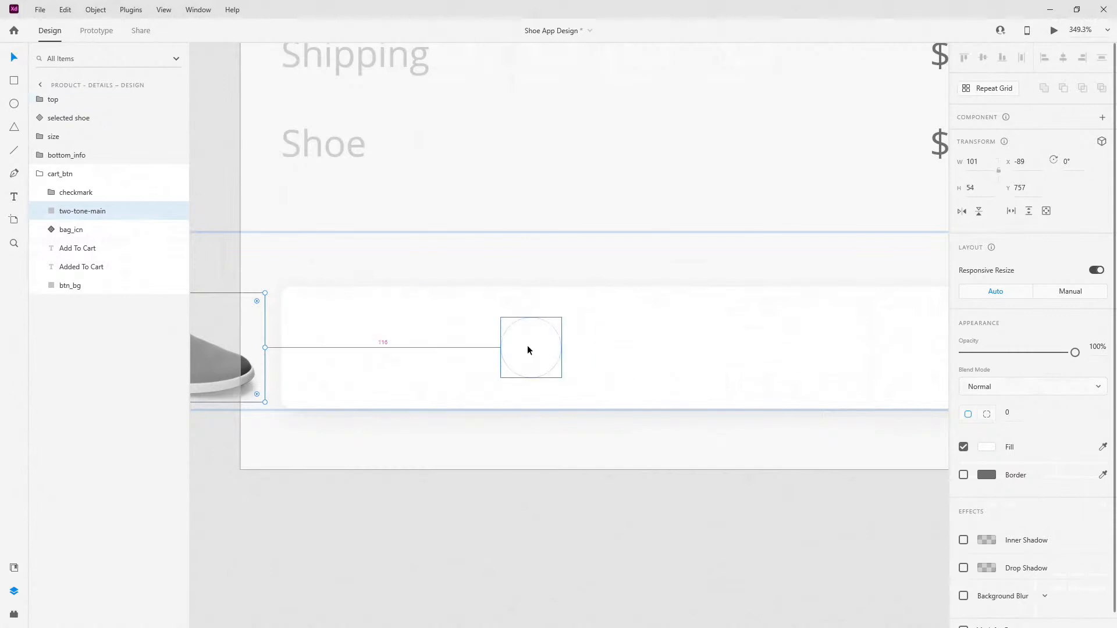
{"action": "scroll", "coordinate": [526, 348], "scroll_direction": "down", "scroll_amount": 3}
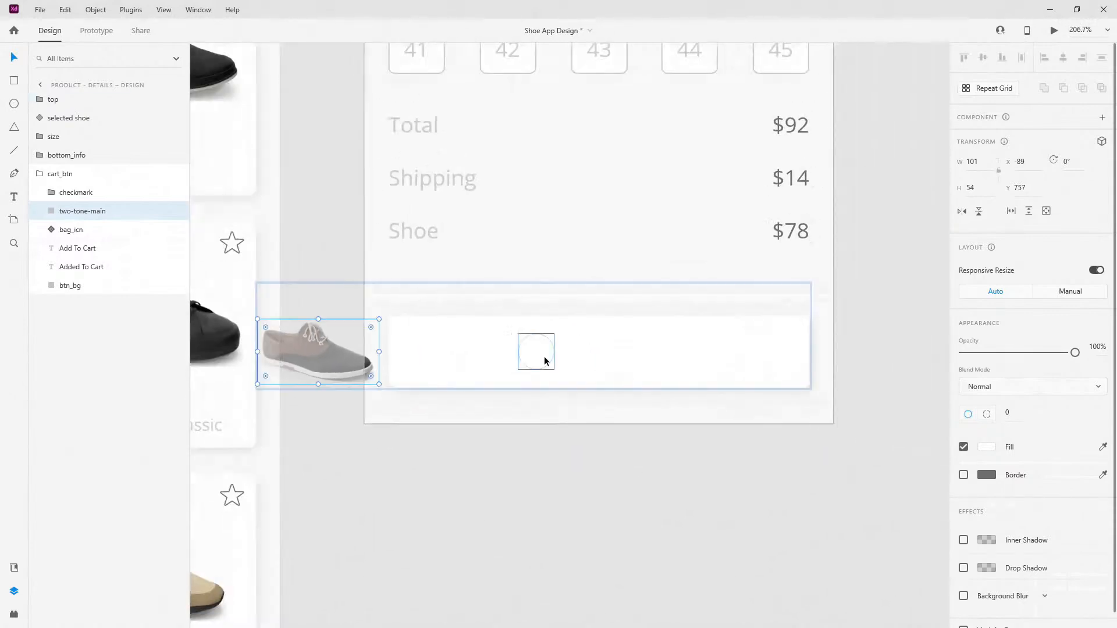
{"action": "key", "text": "0"}
{"action": "key", "text": "0"}
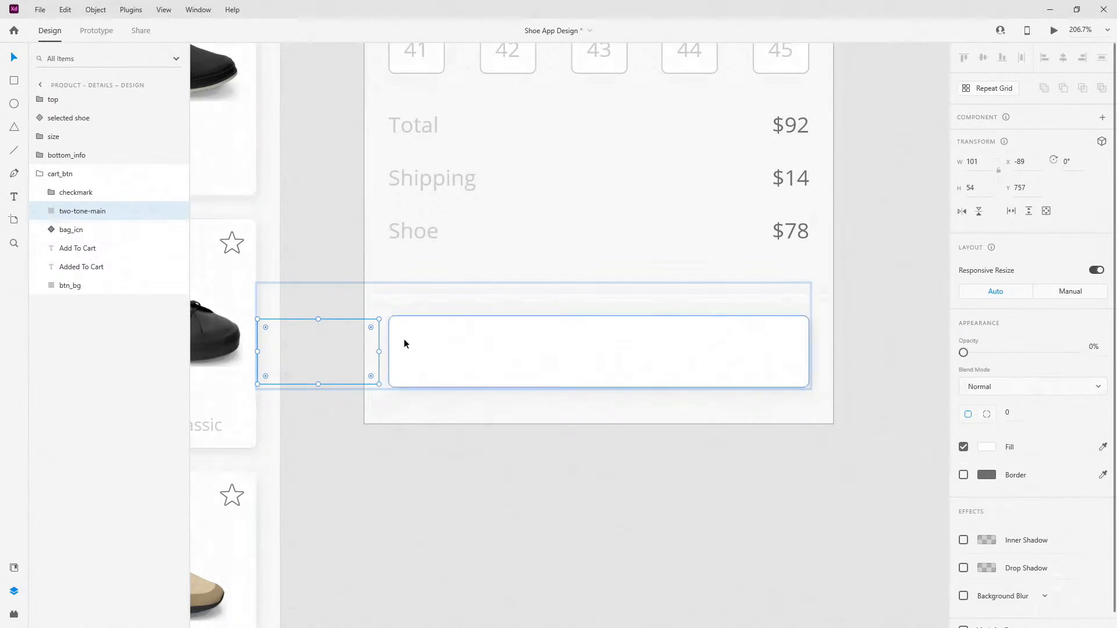
Step: Set the opacity of the bag_icn and the Add To Cart text to 100%
{"action": "left_click", "coordinate": [76, 254]}
{"action": "left_click", "coordinate": [82, 232], "text": "shift"}
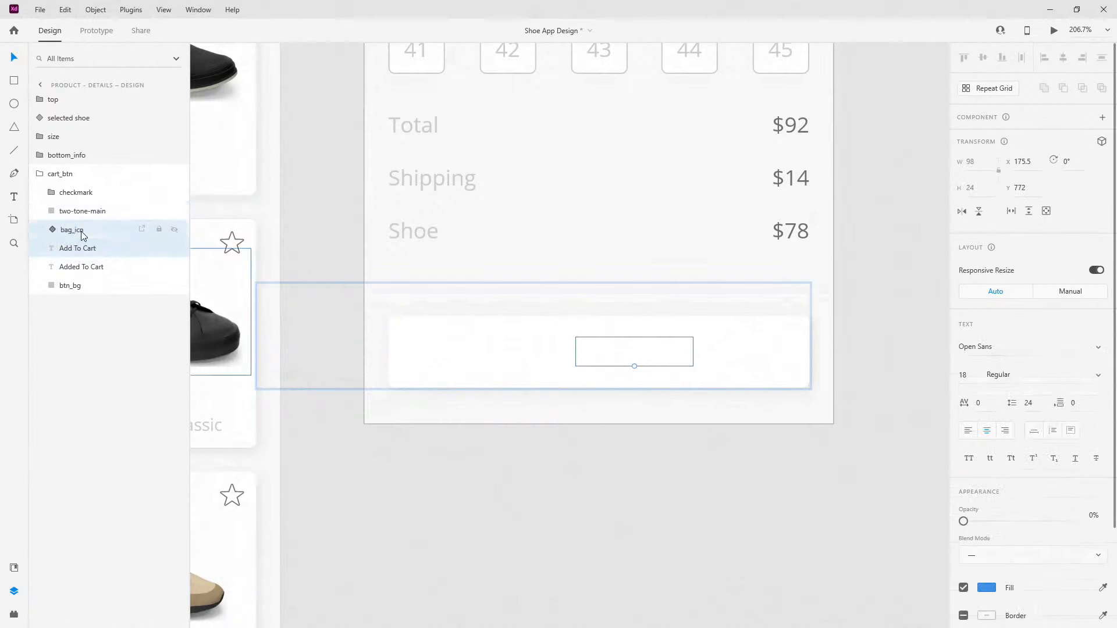
{"action": "key", "text": "0"}
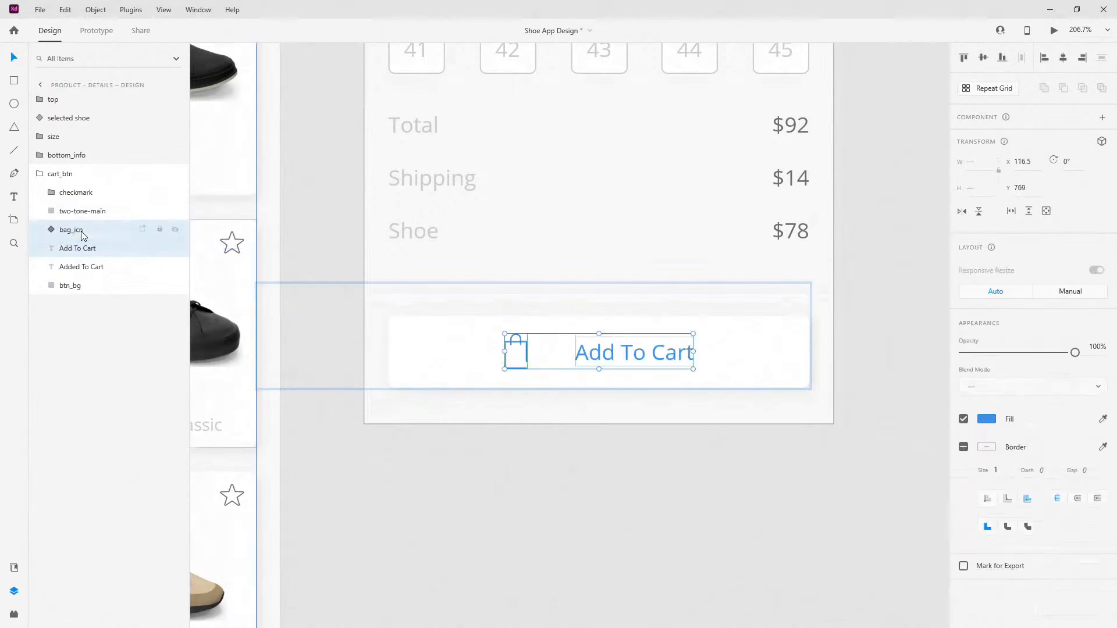
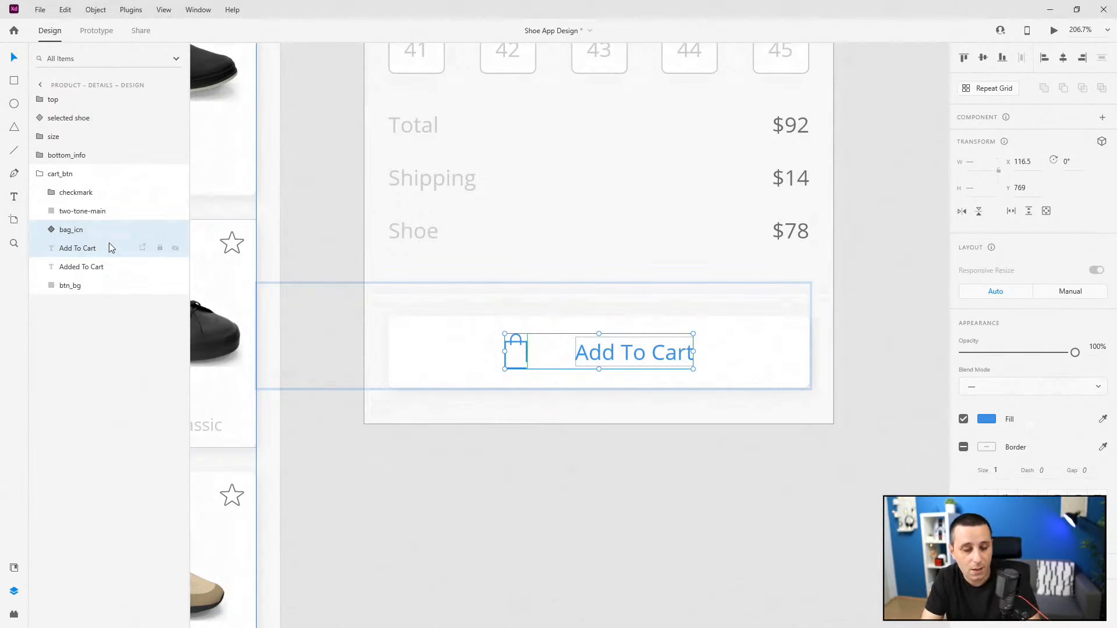
Step: Convert the cart_btn group into a component
{"action": "scroll", "coordinate": [590, 336], "scroll_direction": "down", "scroll_amount": 5}
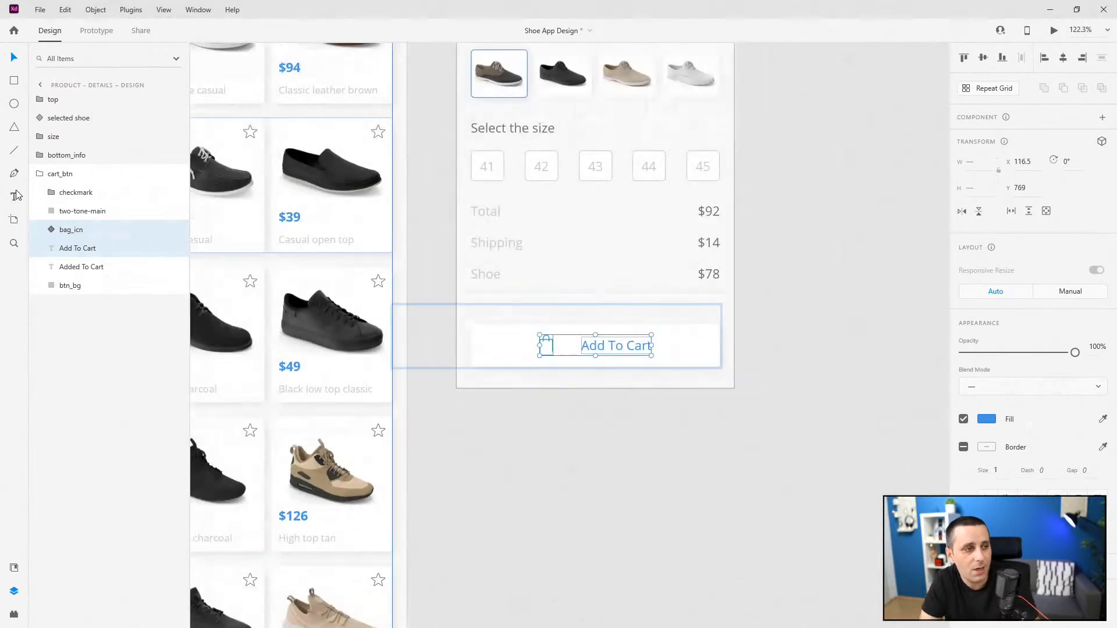
{"action": "left_click", "coordinate": [49, 174]}
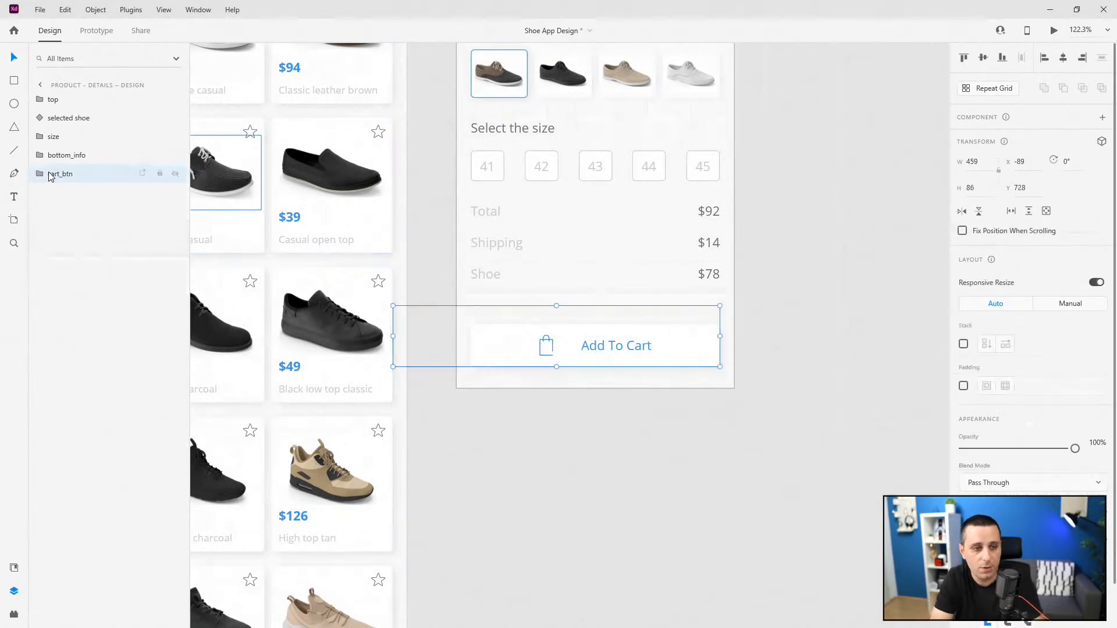
{"action": "key", "text": "ctrl+k"}
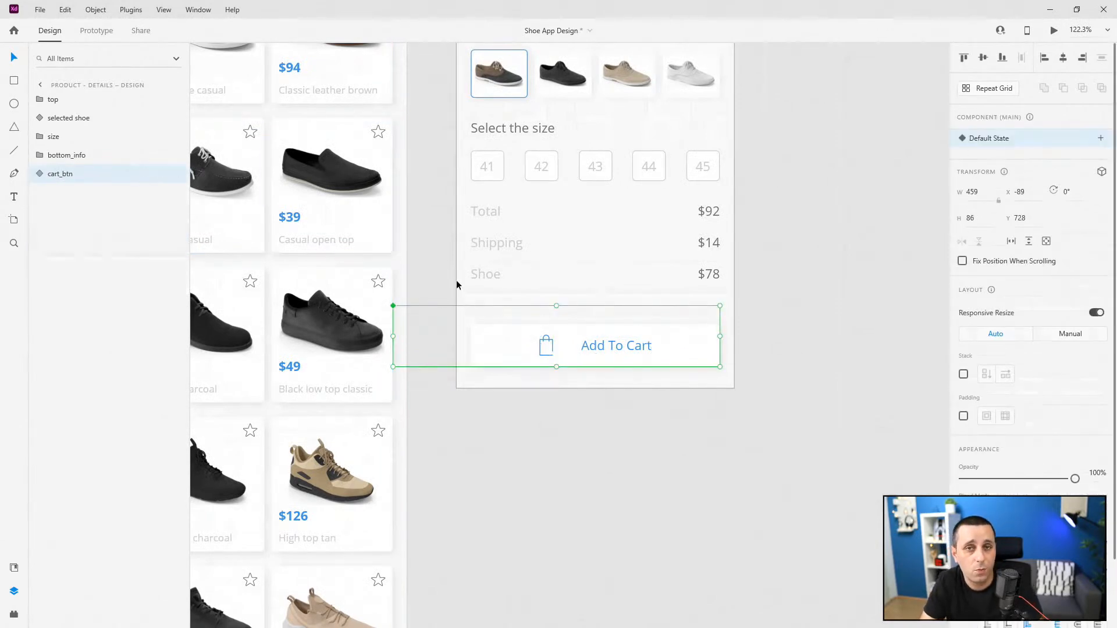
Step: Add a new state named shoe to the cart_btn component
{"action": "scroll", "coordinate": [621, 376], "scroll_direction": "up", "scroll_amount": 4}
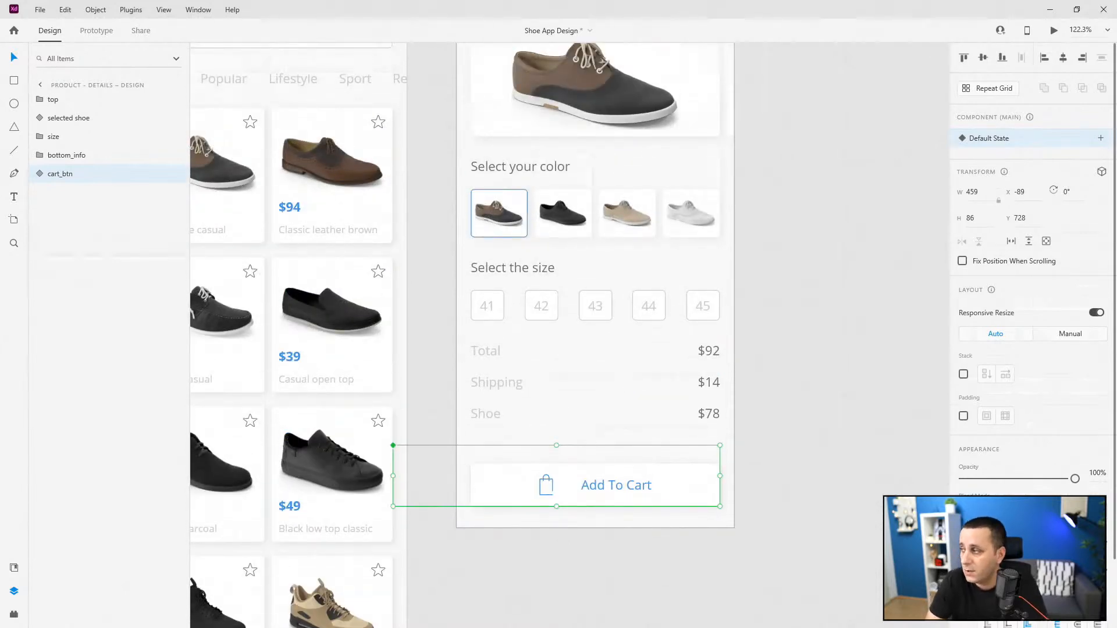
{"action": "left_click", "coordinate": [1100, 138]}
{"action": "left_click", "coordinate": [1034, 146]}
{"action": "type", "text": "shoe"}
{"action": "key", "text": "Return"}
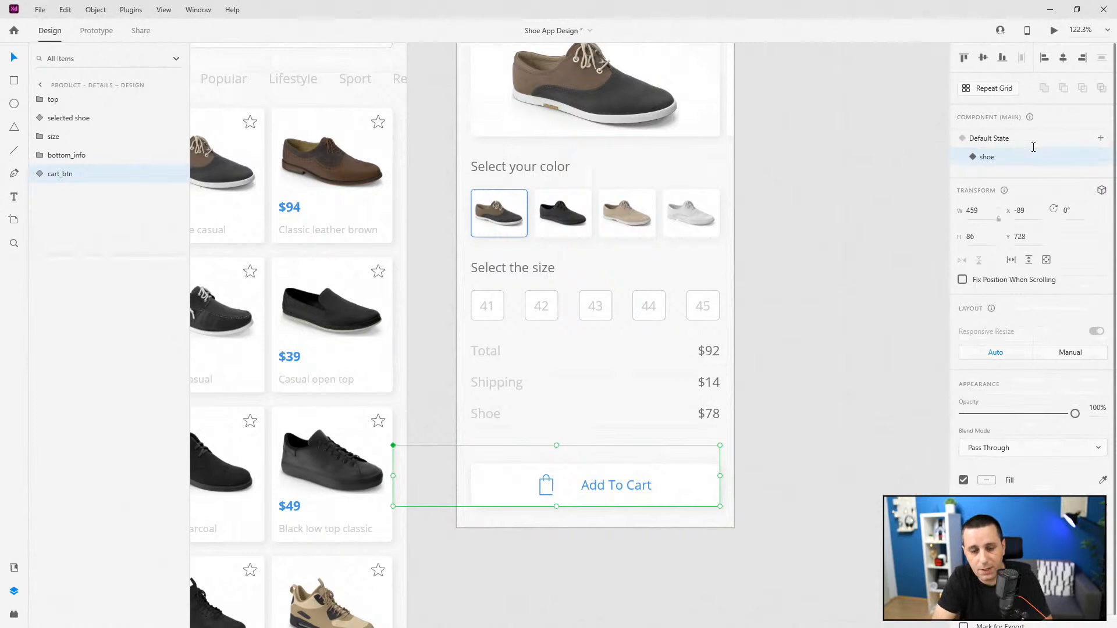
Step: In the shoe state of cart_btn, set the opacity of the two-tone-main image to 100%
{"action": "left_click", "coordinate": [34, 173]}
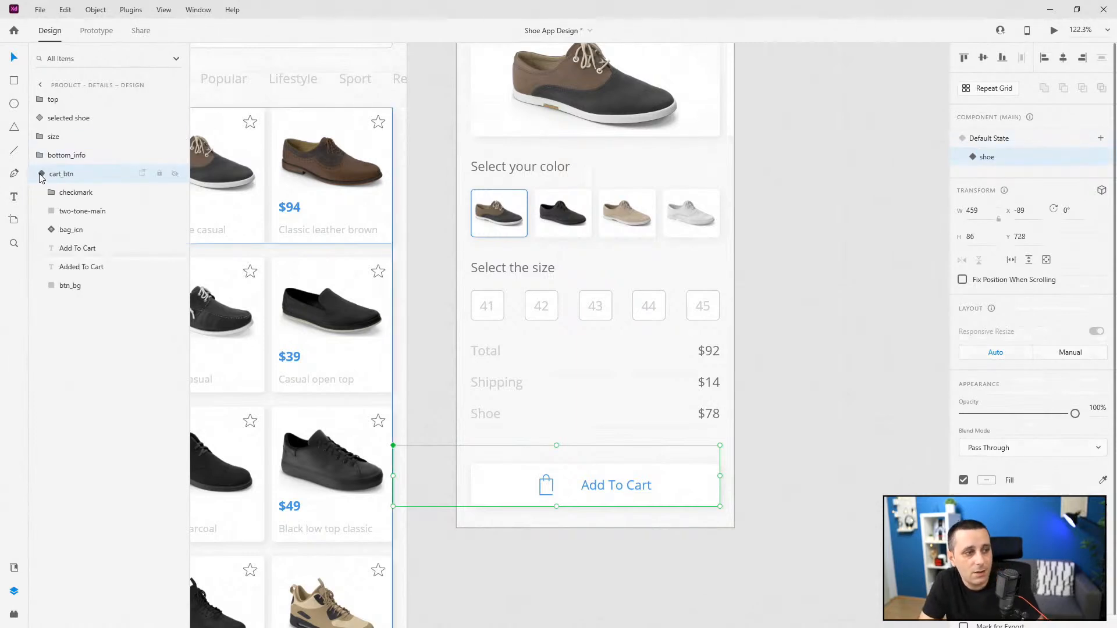
{"action": "left_click", "coordinate": [81, 217]}
{"action": "left_click", "coordinate": [80, 214]}
{"action": "key", "text": "0"}
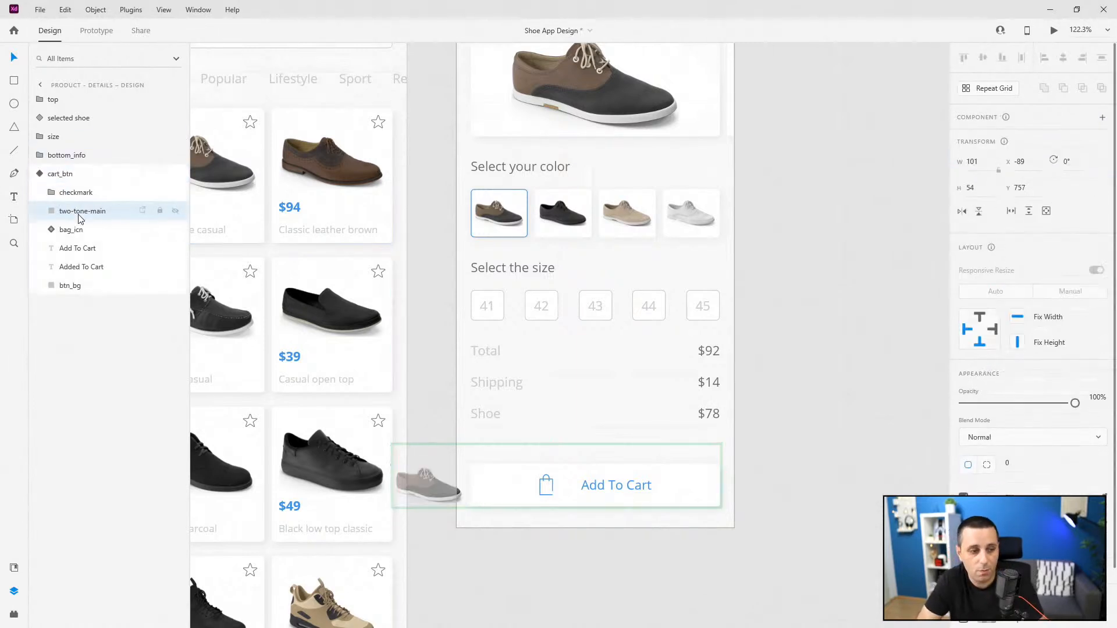
{"action": "scroll", "coordinate": [520, 486], "scroll_direction": "up", "scroll_amount": 3}
{"action": "scroll", "coordinate": [520, 487], "scroll_direction": "up", "scroll_amount": 1}
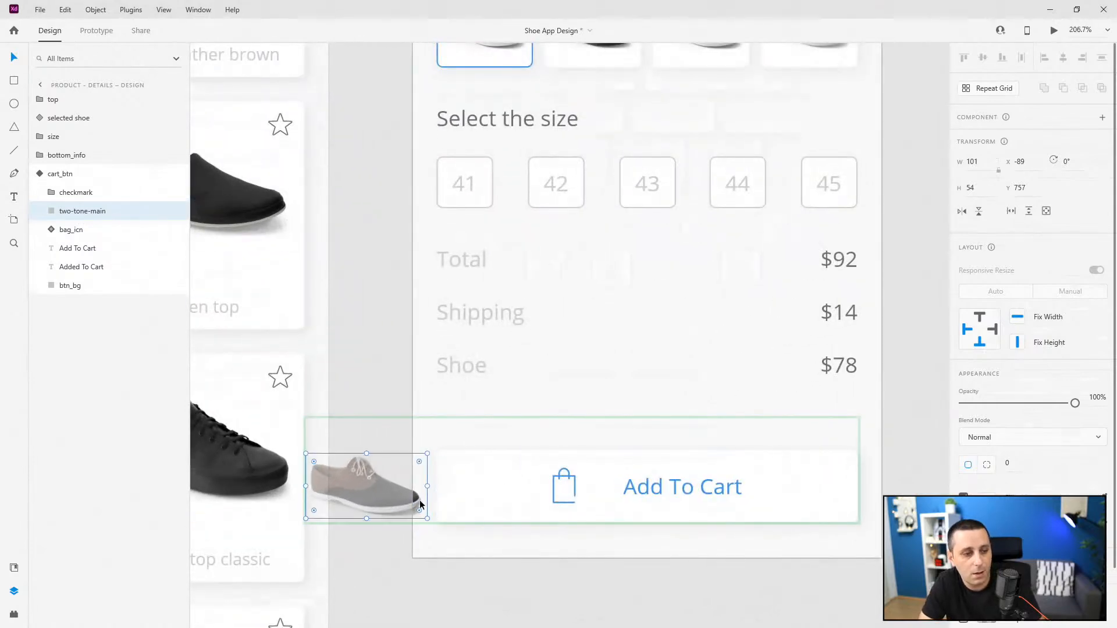
Step: Move the two-tone-main image onto the button and centre it horizontally with btn_bg
{"action": "left_click_drag", "start_coordinate": [416, 501], "coordinate": [690, 505]}
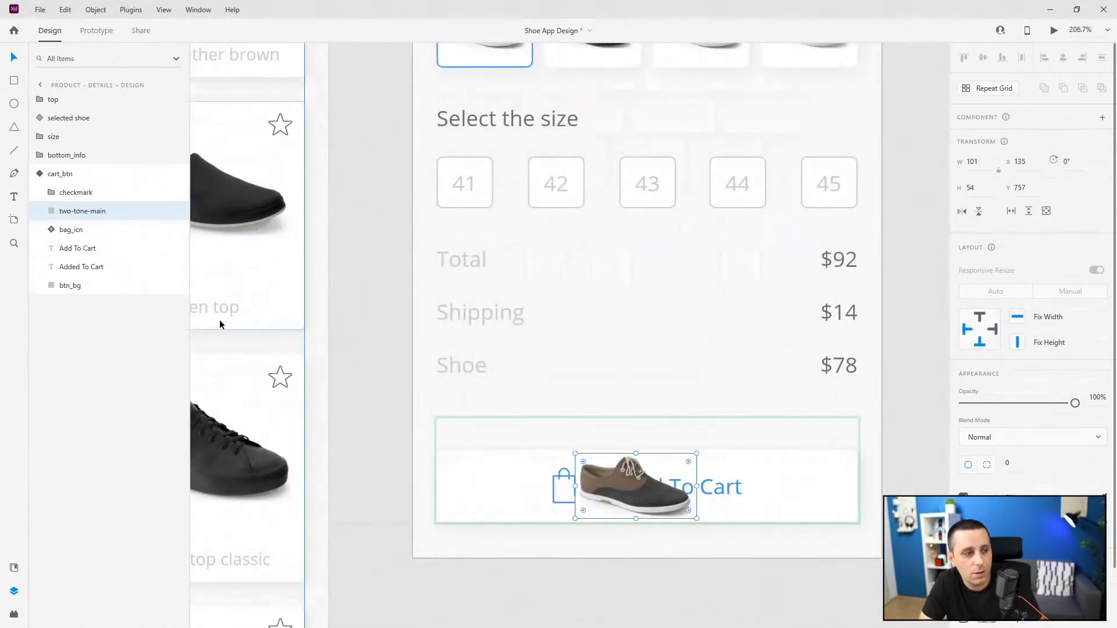
{"action": "left_click", "coordinate": [81, 286], "text": "ctrl"}
{"action": "left_click", "coordinate": [1060, 60]}
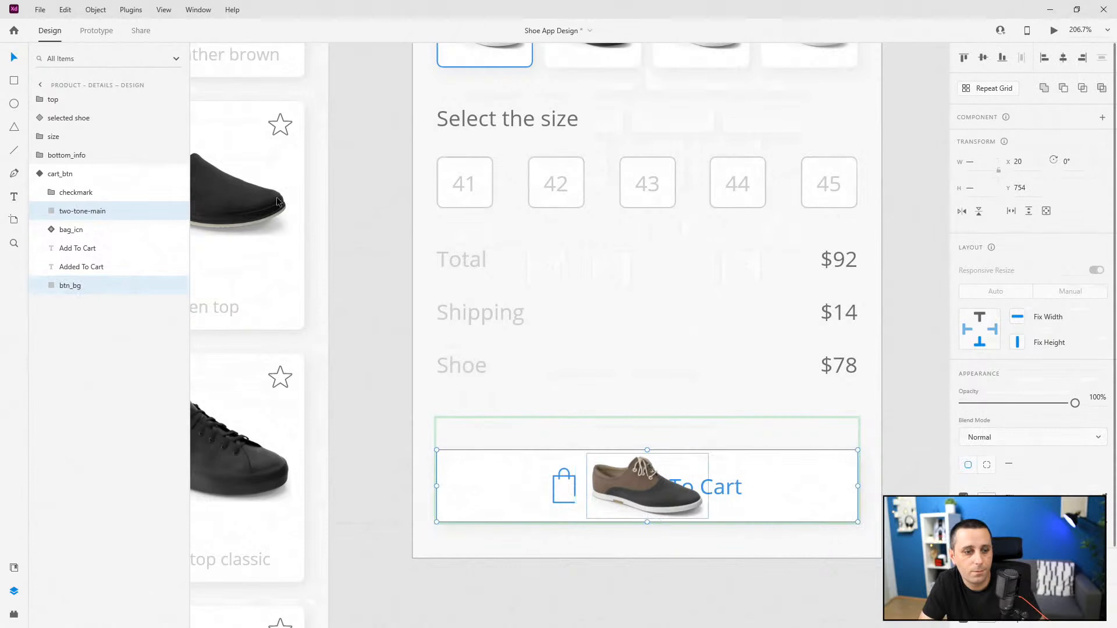
Step: In the shoe state, set the opacity of bag_icn and the Add To Cart text to 0%
{"action": "left_click", "coordinate": [81, 201]}
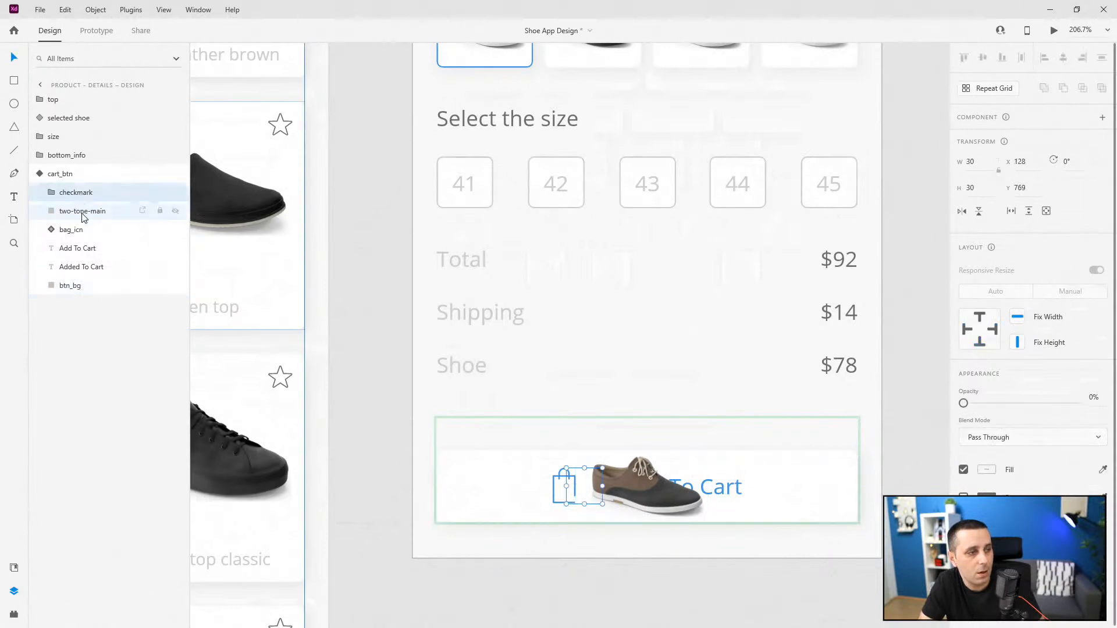
{"action": "left_click", "coordinate": [84, 233]}
{"action": "left_click", "coordinate": [85, 246], "text": "ctrl"}
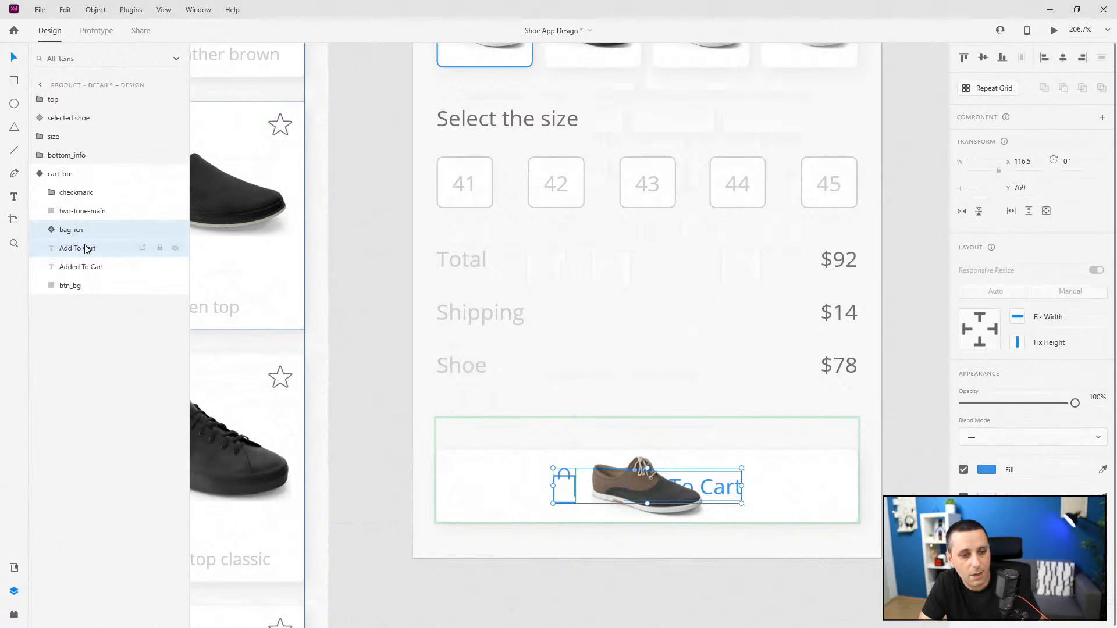
{"action": "key", "text": "0"}
{"action": "key", "text": "0"}
{"action": "key", "text": "Escape"}
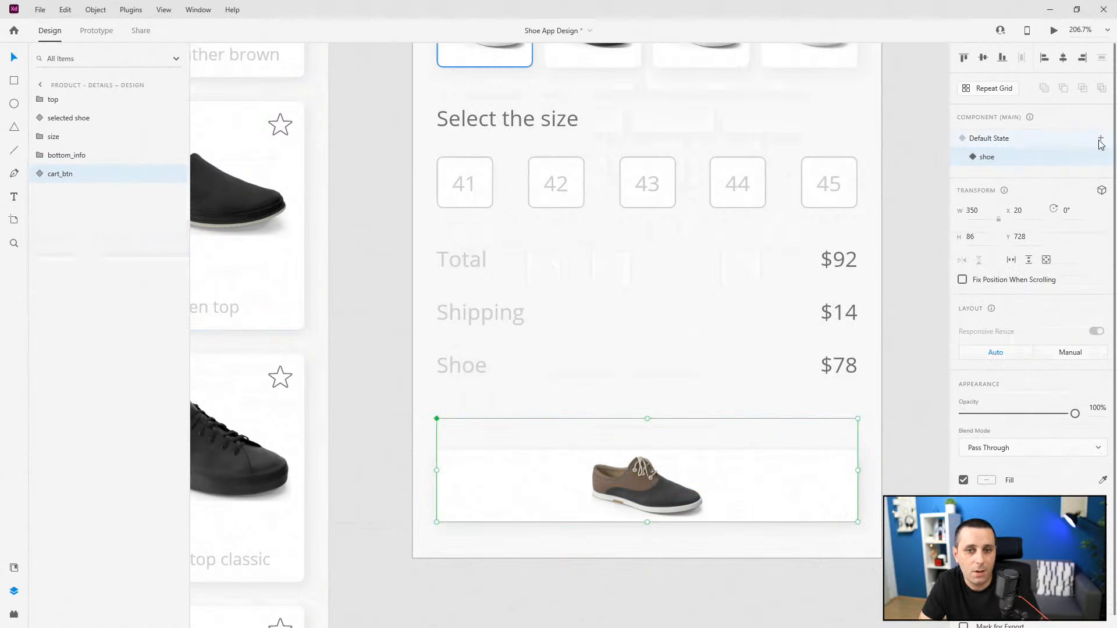
Step: Add a new state named checkmark to the cart_btn component
{"action": "left_click", "coordinate": [1101, 139]}
{"action": "left_click", "coordinate": [1031, 143]}
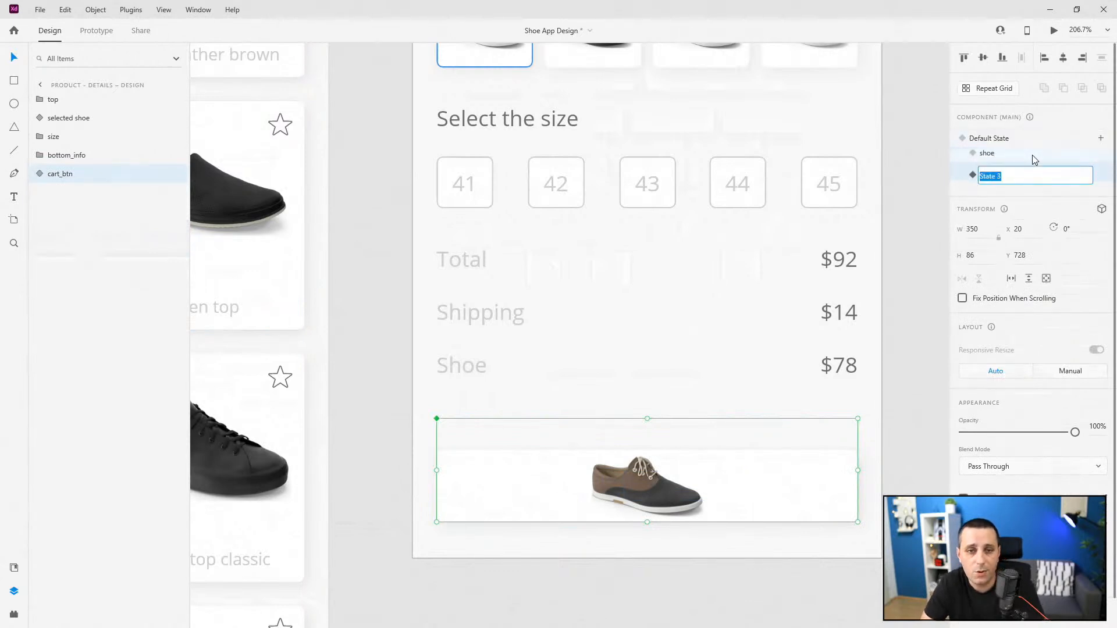
{"action": "type", "text": "checkmar"}
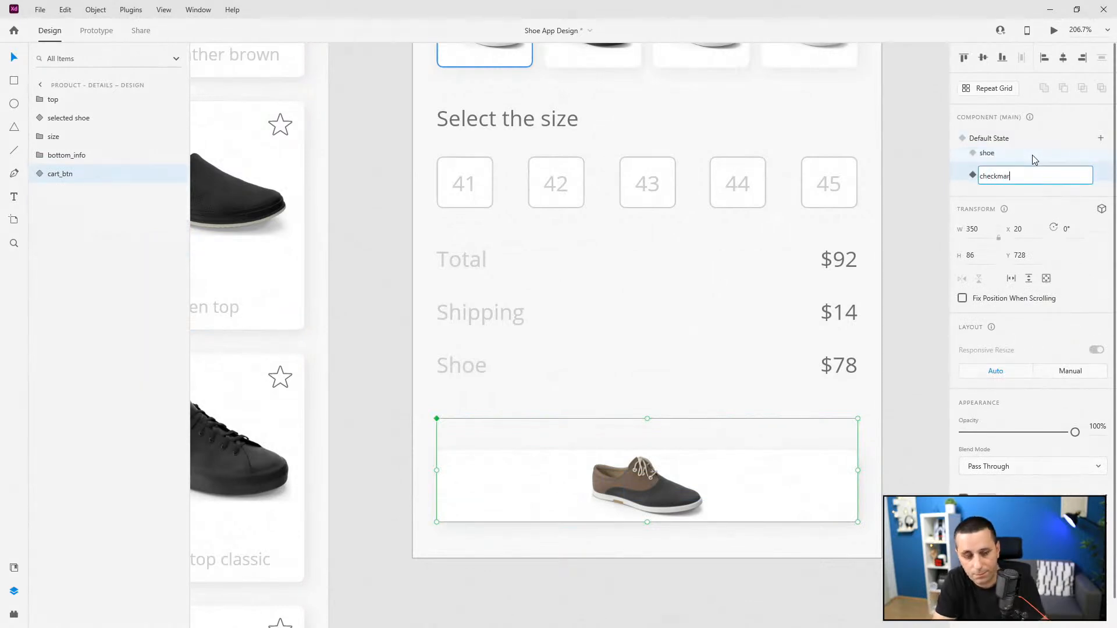
{"action": "type", "text": "k"}
{"action": "key", "text": "Return"}
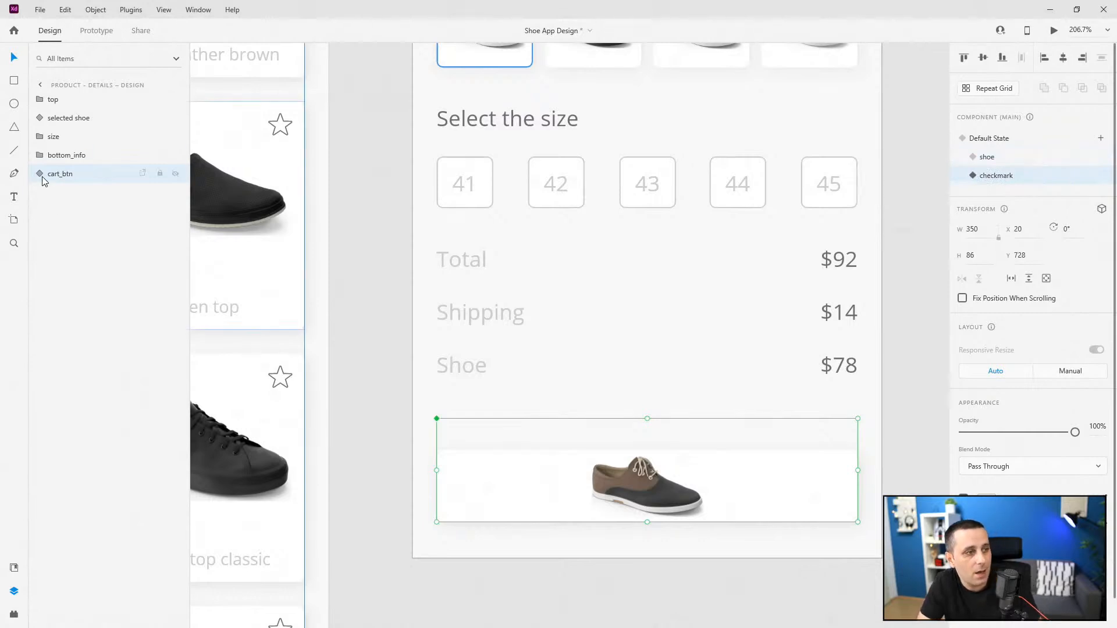
Step: In the Default State of cart_btn, set the opacity of the checkmark group to 100%
{"action": "left_click", "coordinate": [1008, 141]}
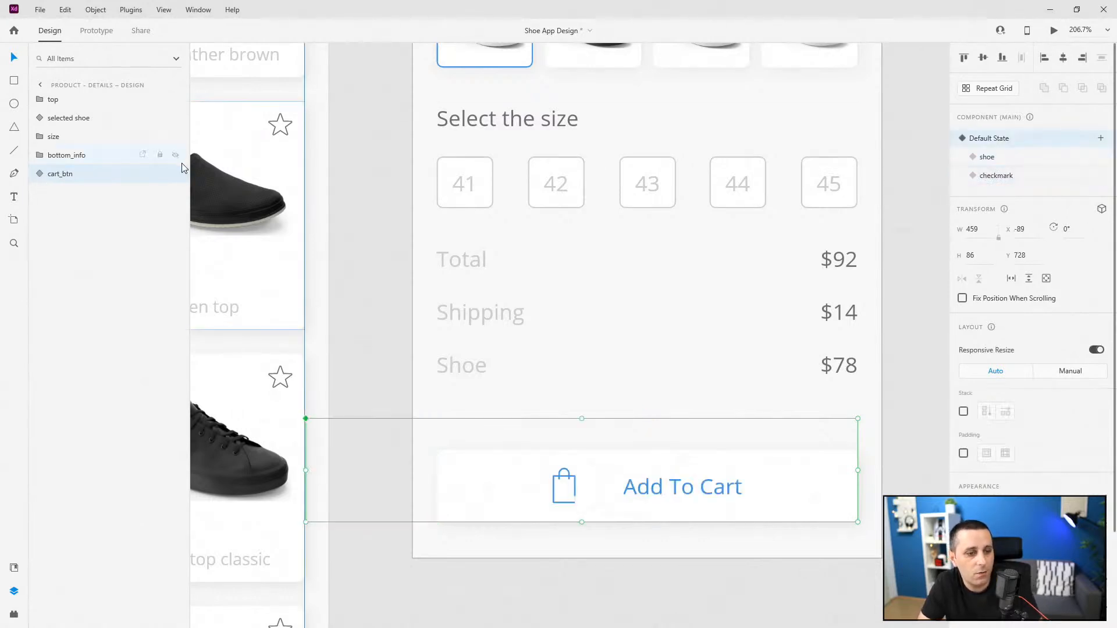
{"action": "left_click", "coordinate": [38, 172]}
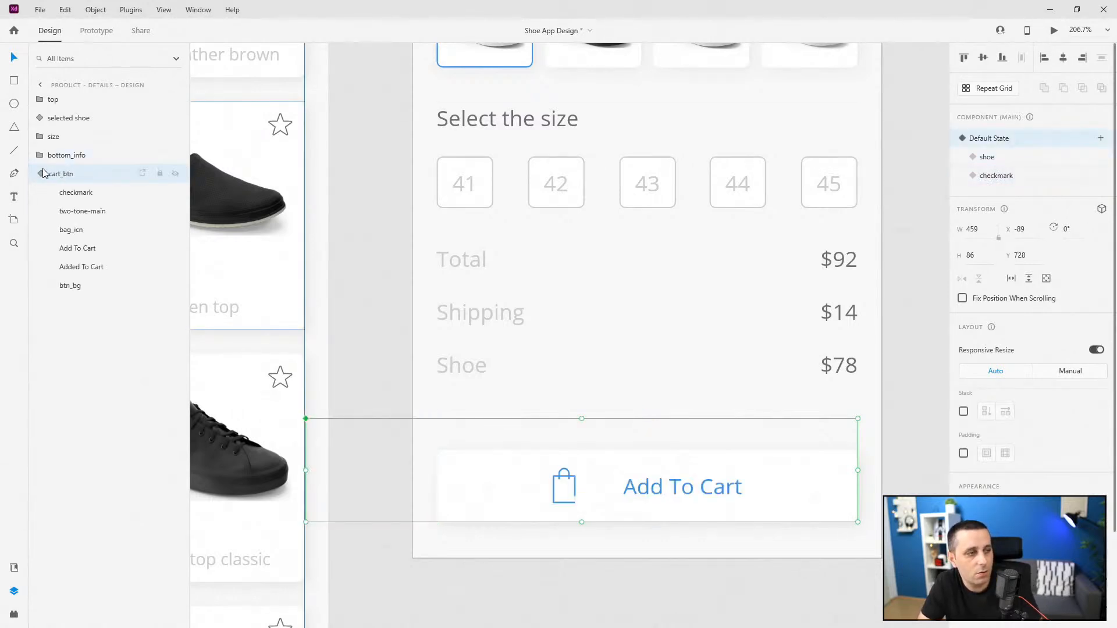
{"action": "left_click", "coordinate": [72, 194]}
{"action": "key", "text": "2"}
{"action": "key", "text": "0"}
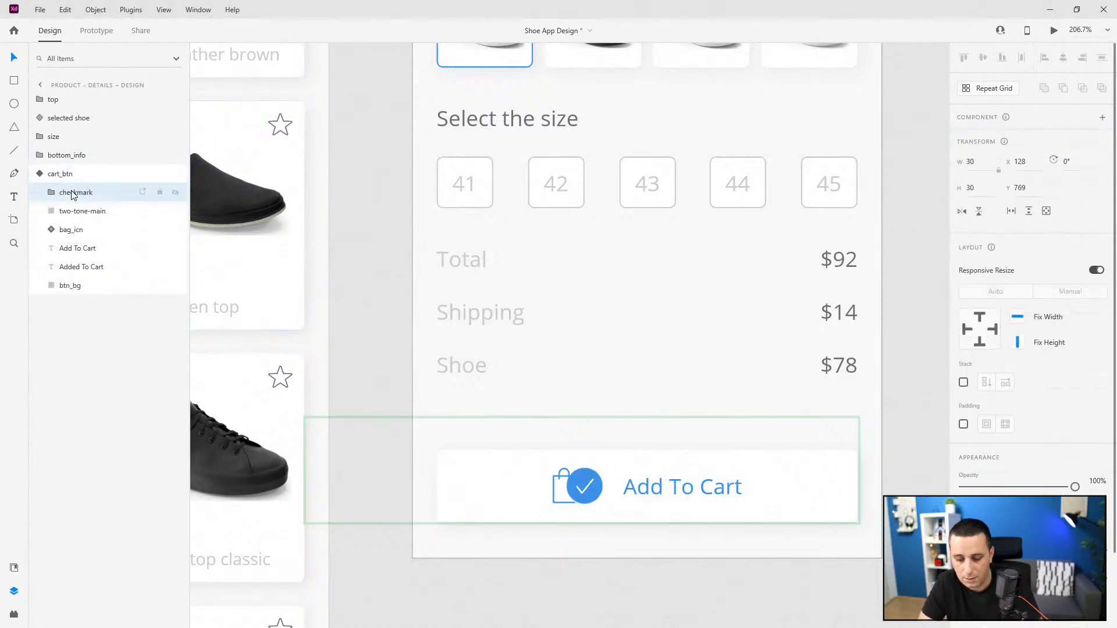
Step: Shrink checkmark_icn about its centre to about 5.4 by 4.7 and its circle to 10 by 10
{"action": "scroll", "coordinate": [612, 496], "scroll_direction": "up", "scroll_amount": 8}
{"action": "scroll", "coordinate": [633, 400], "scroll_direction": "up", "scroll_amount": 3}
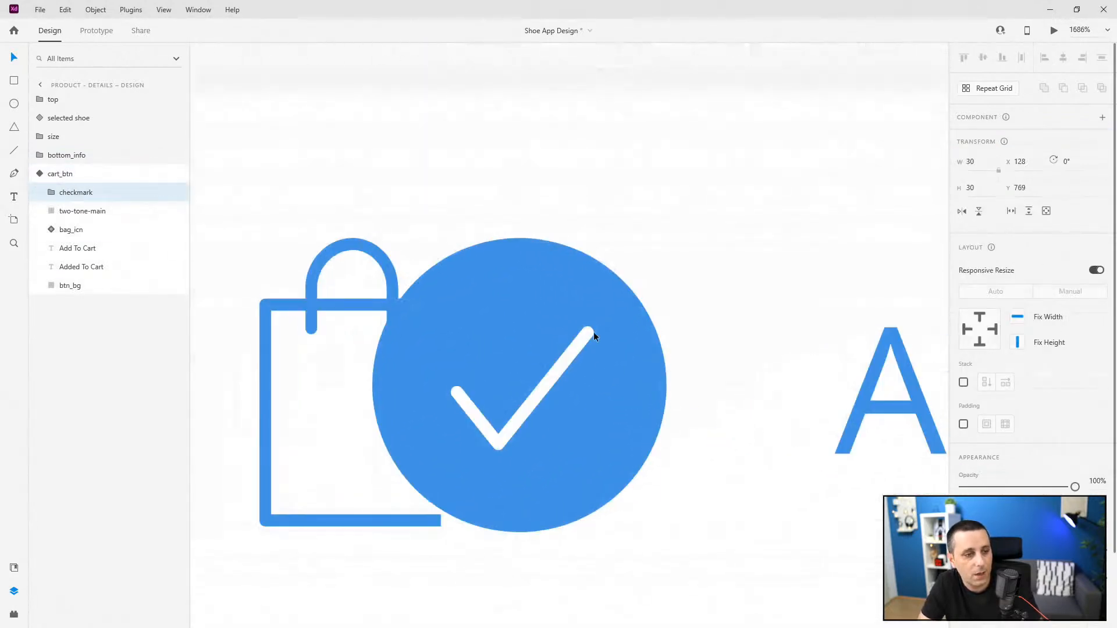
{"action": "left_click", "coordinate": [52, 192]}
{"action": "left_click", "coordinate": [83, 216]}
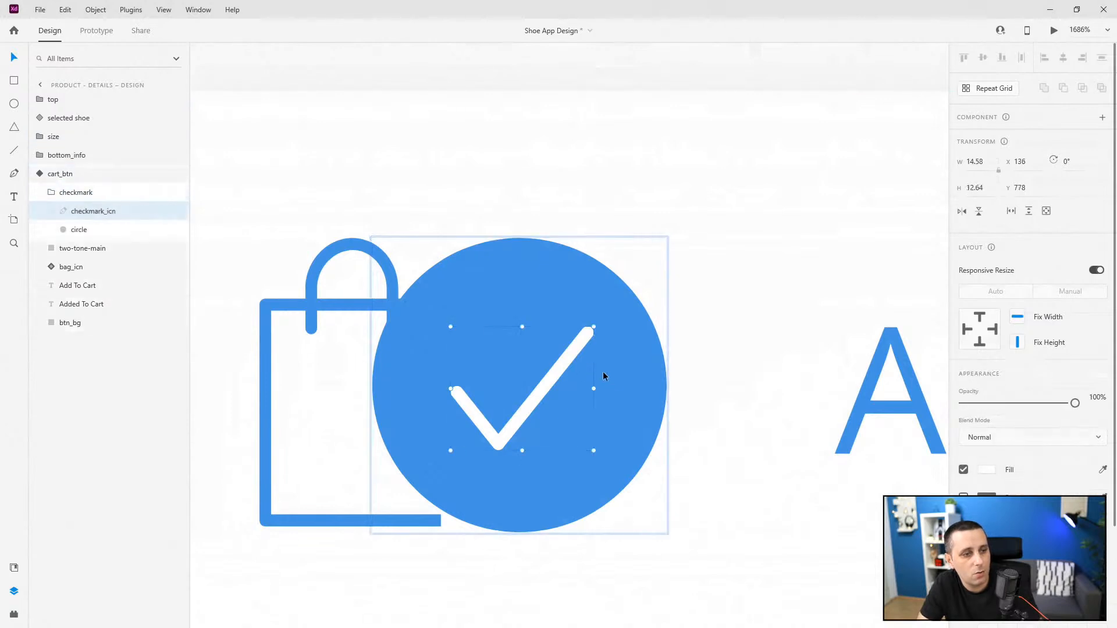
{"action": "left_click", "coordinate": [618, 350]}
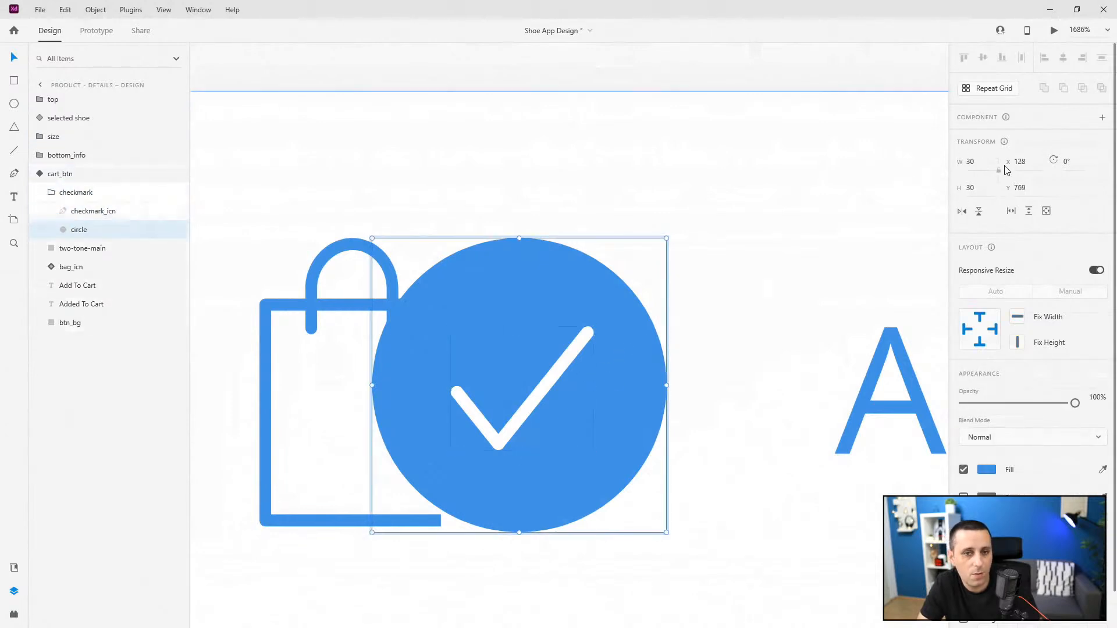
{"action": "left_click", "coordinate": [579, 349]}
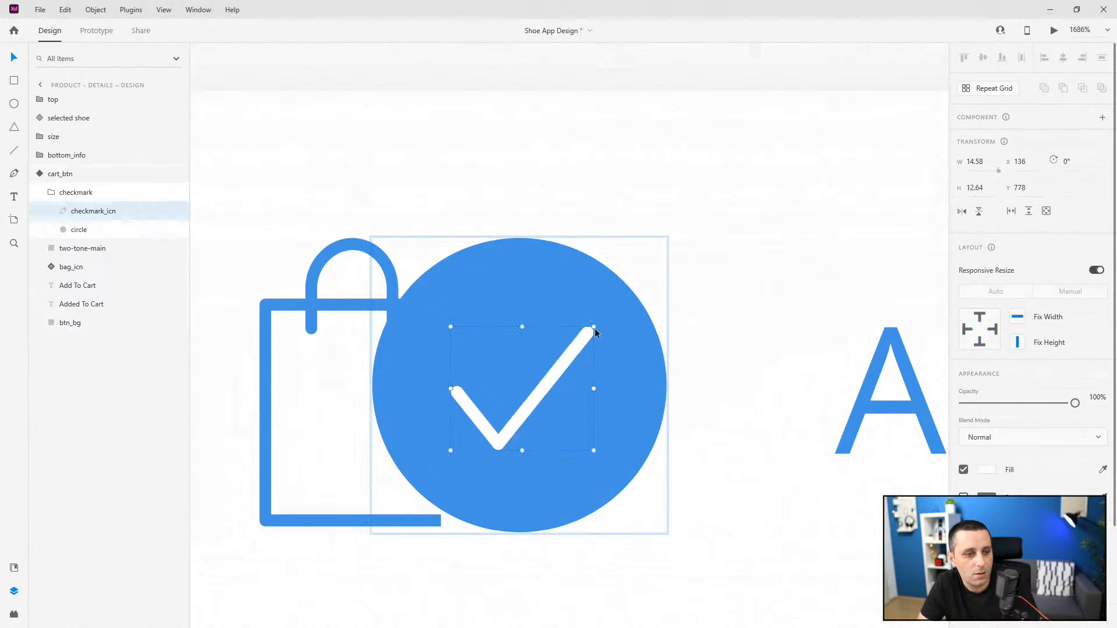
{"action": "left_click_drag", "start_coordinate": [594, 328], "coordinate": [547, 366]}
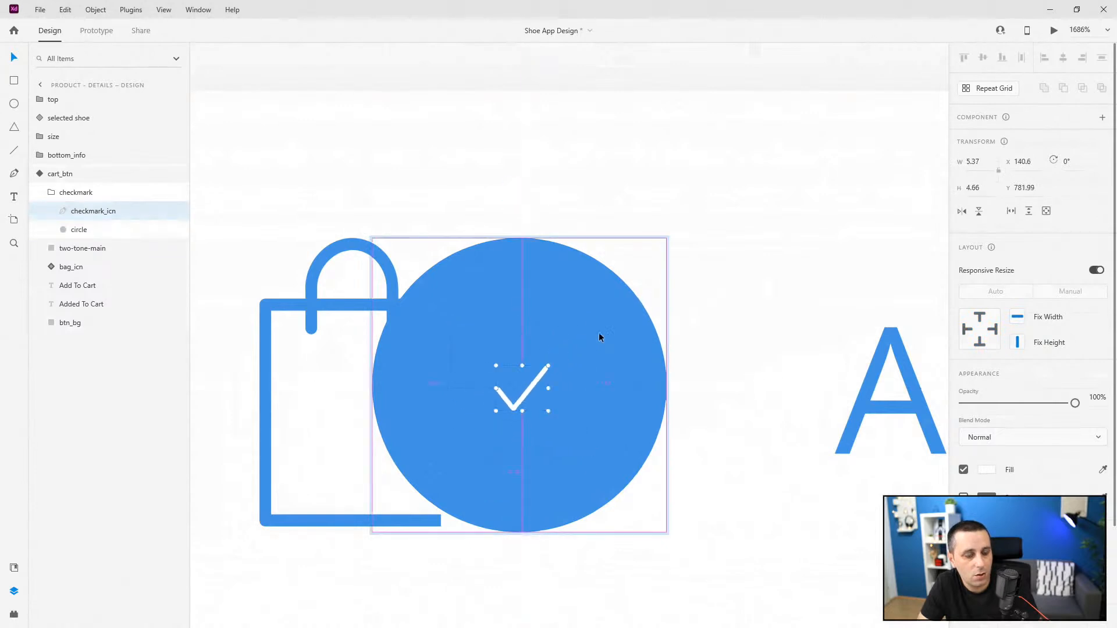
{"action": "left_click", "coordinate": [585, 337]}
{"action": "left_click_drag", "start_coordinate": [665, 239], "coordinate": [561, 294]}
{"action": "left_click", "coordinate": [52, 195]}
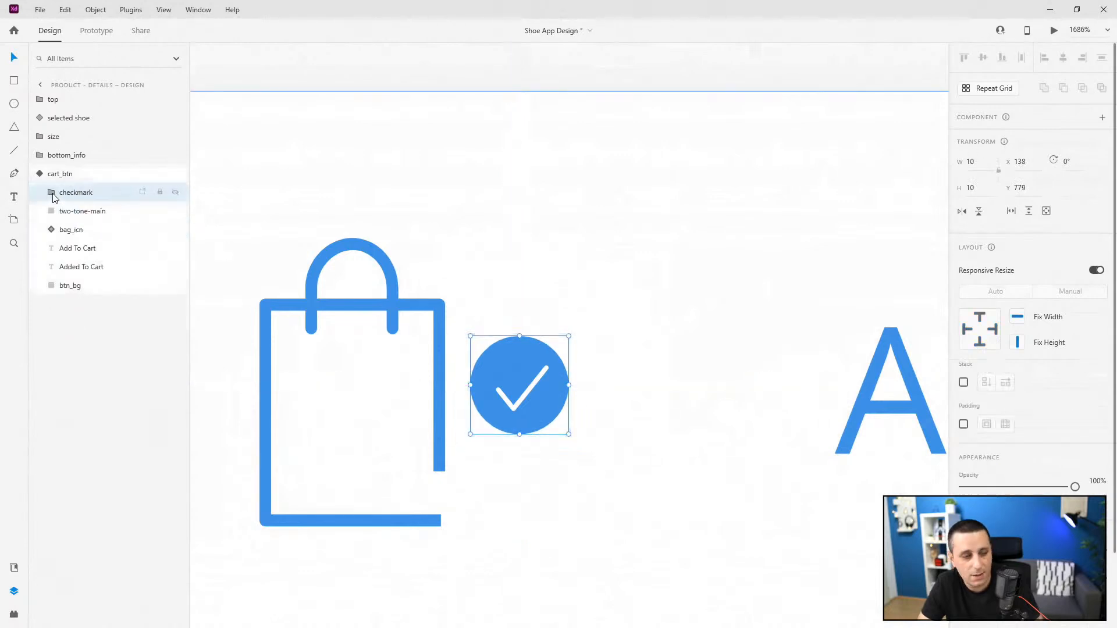
Step: Set the checkmark group's opacity to 0% in the Default State and select the whole cart_btn component
{"action": "key", "text": "0"}
{"action": "key", "text": "0"}
{"action": "left_click", "coordinate": [40, 174]}
{"action": "left_click", "coordinate": [82, 176]}
{"action": "scroll", "coordinate": [895, 260], "scroll_direction": "down", "scroll_amount": 2}
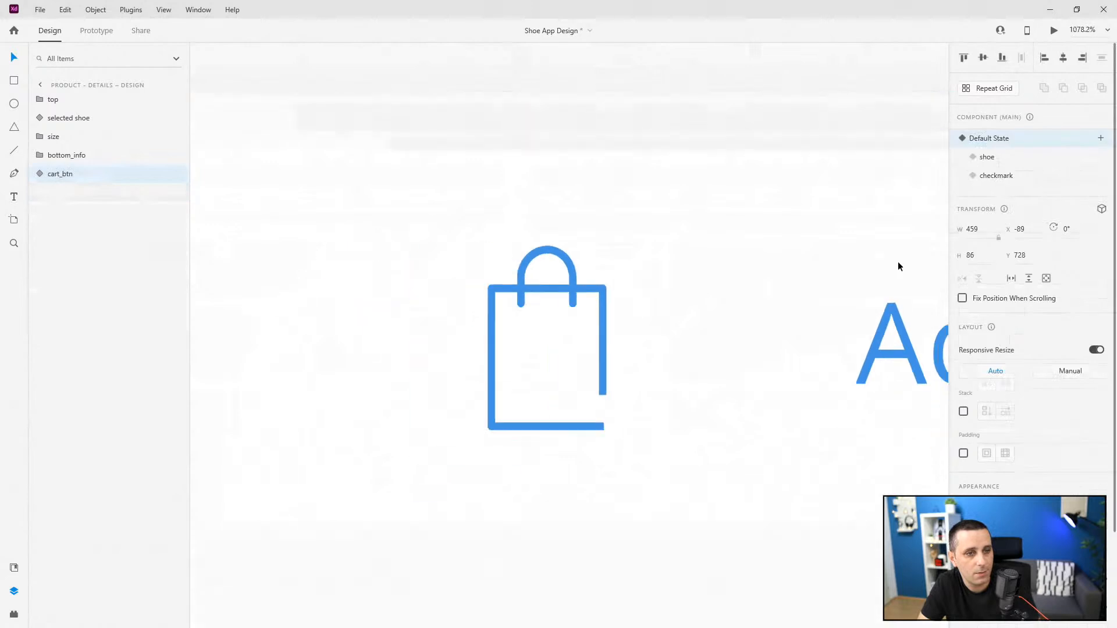
Step: In the checkmark state of cart_btn, set the checkmark group's opacity to 100%
{"action": "scroll", "coordinate": [899, 266], "scroll_direction": "down", "scroll_amount": 2}
{"action": "left_click", "coordinate": [996, 176]}
{"action": "left_click", "coordinate": [42, 175]}
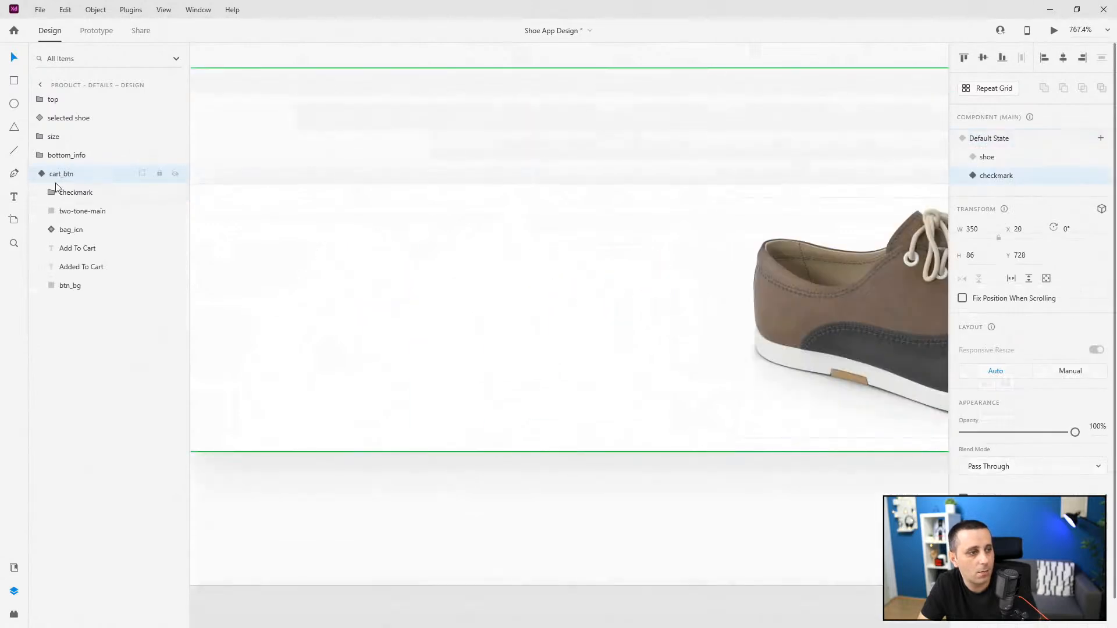
{"action": "left_click", "coordinate": [65, 191]}
{"action": "key", "text": "0"}
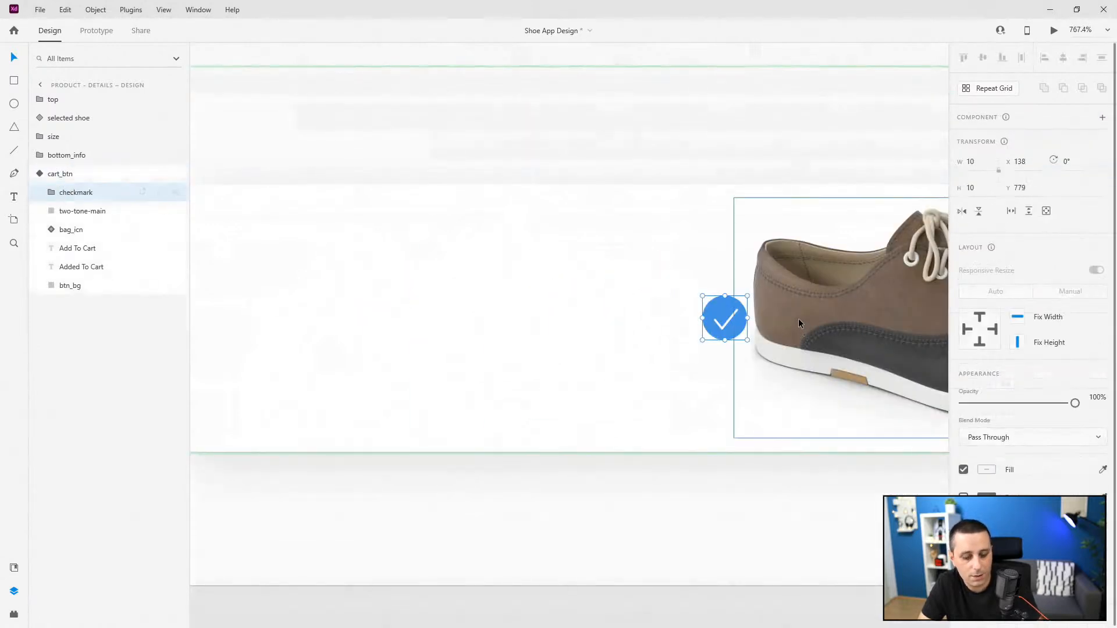
Step: Enlarge the checkmark group's circle to 30 by 30 and checkmark_icn to about 15 by 13 around their centres
{"action": "scroll", "coordinate": [798, 319], "scroll_direction": "up", "scroll_amount": 4}
{"action": "double_click", "coordinate": [633, 294]}
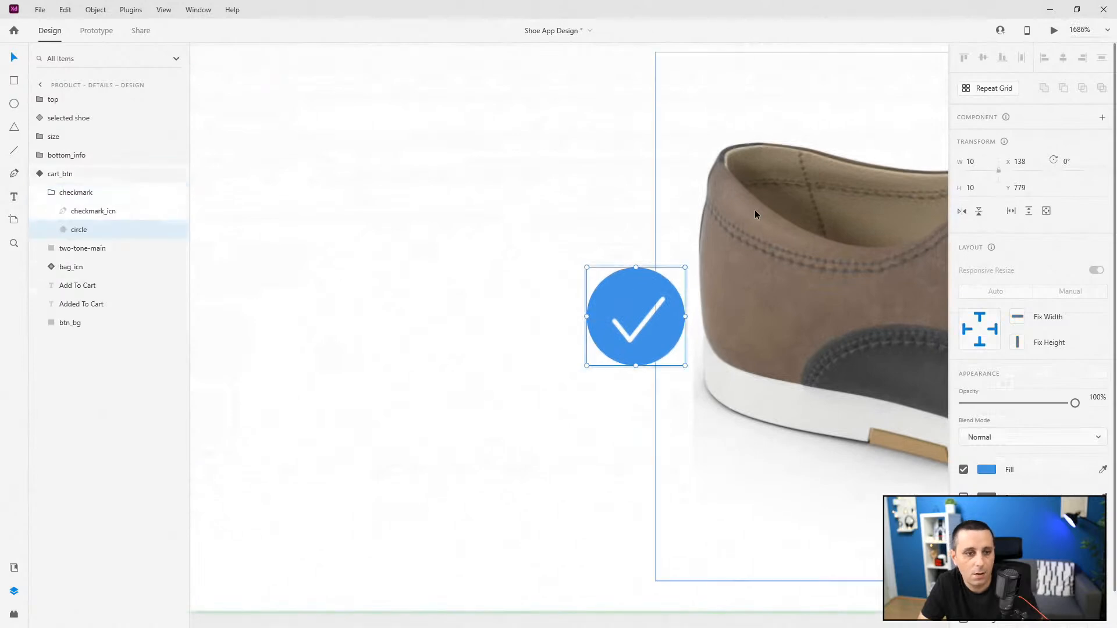
{"action": "left_click_drag", "start_coordinate": [684, 268], "coordinate": [783, 169]}
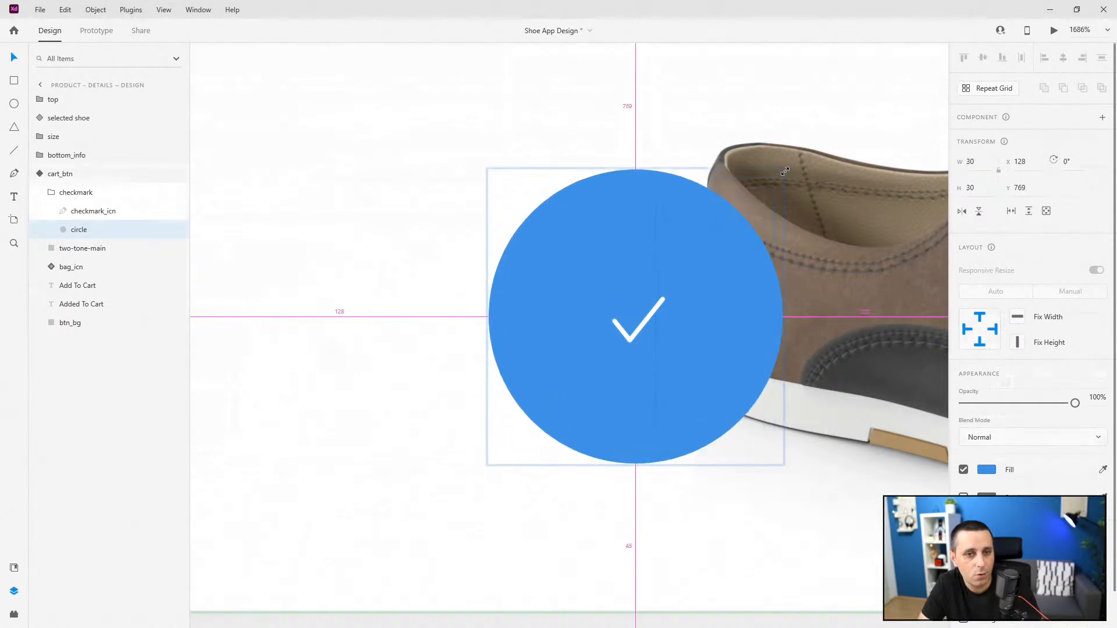
{"action": "left_click", "coordinate": [661, 305]}
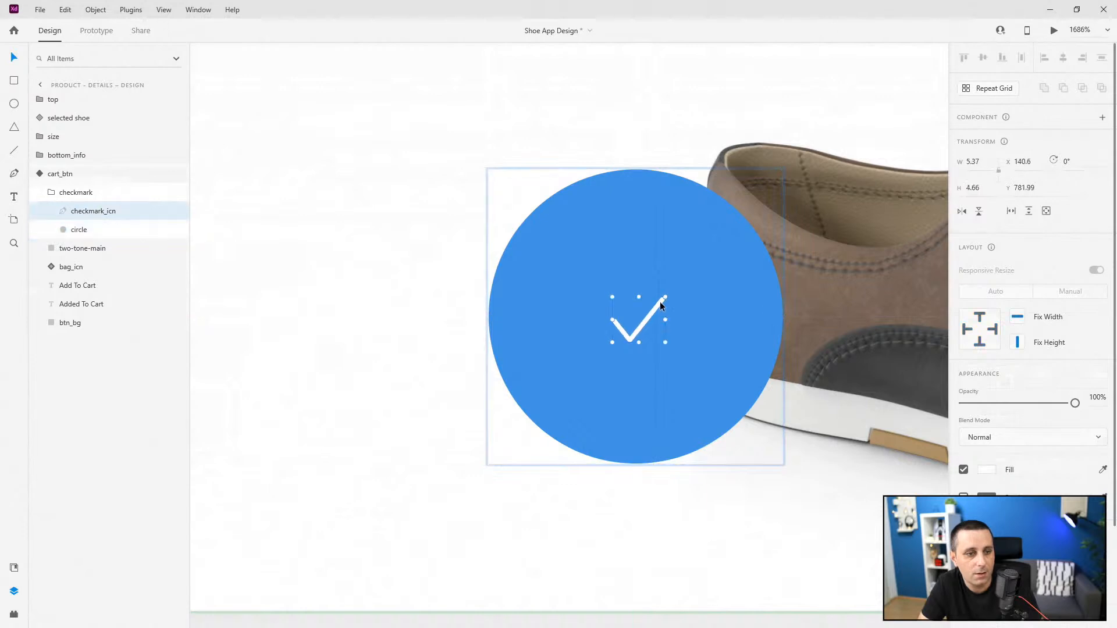
{"action": "left_click_drag", "start_coordinate": [666, 297], "coordinate": [715, 254]}
{"action": "scroll", "coordinate": [387, 342], "scroll_direction": "down", "scroll_amount": 5}
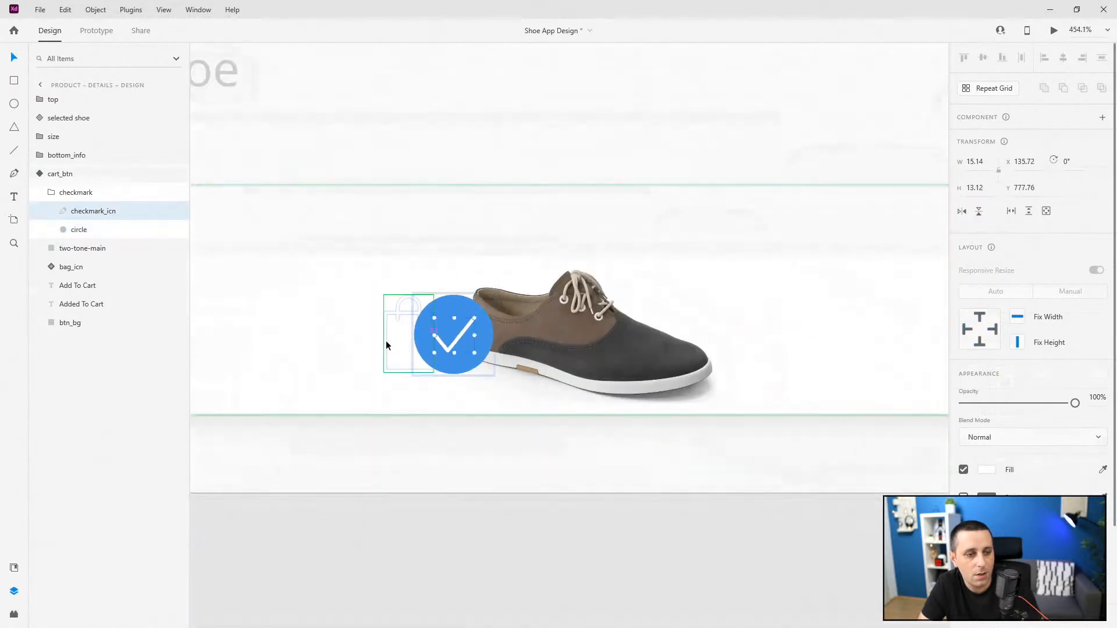
Step: In the checkmark state, set the checkmark group's opacity to 0%
{"action": "left_click", "coordinate": [59, 197]}
{"action": "scroll", "coordinate": [612, 410], "scroll_direction": "down", "scroll_amount": 4}
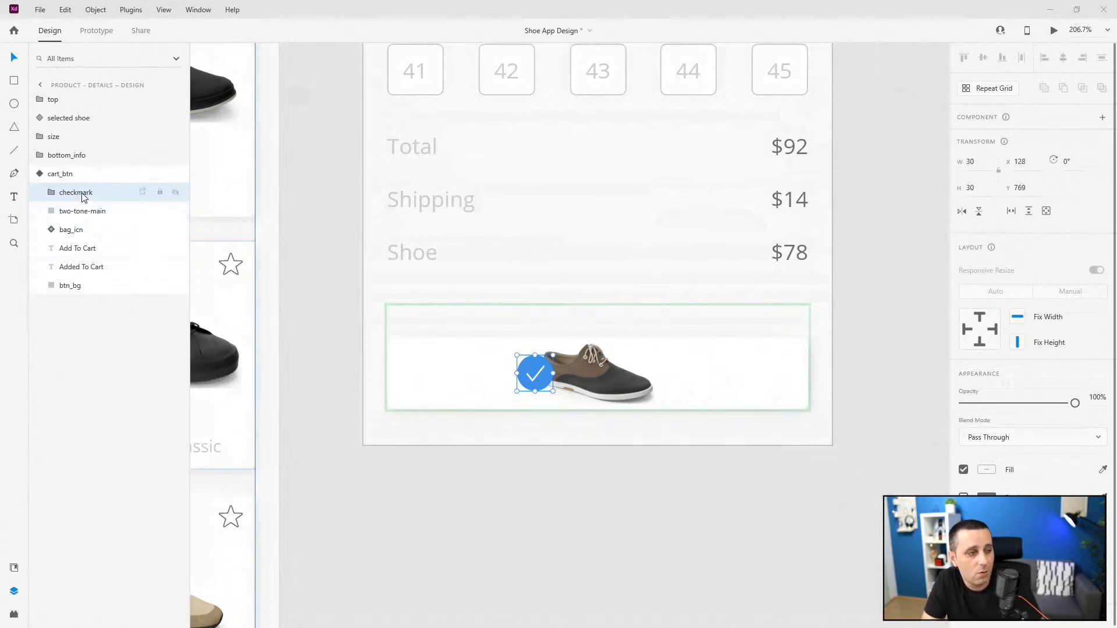
{"action": "key", "text": "0"}
{"action": "key", "text": "0"}
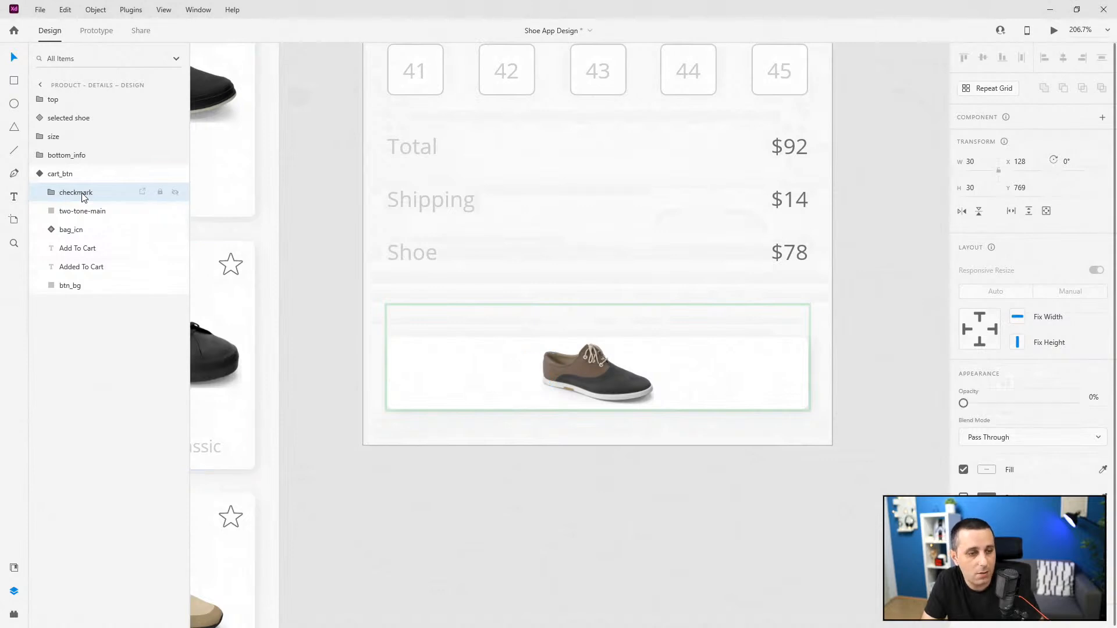
Step: Move the two-tone-main image just past the button's right edge to X 375 and set its opacity to 0%
{"action": "left_click", "coordinate": [612, 383]}
{"action": "left_click_drag", "start_coordinate": [611, 383], "coordinate": [872, 389]}
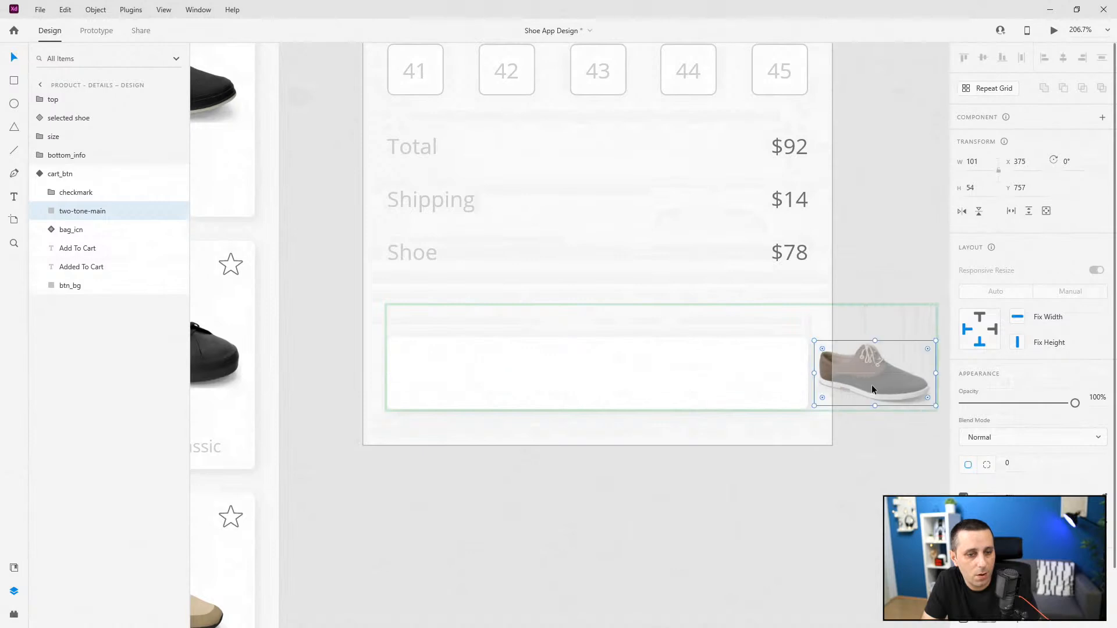
{"action": "key", "text": "0"}
{"action": "key", "text": "0"}
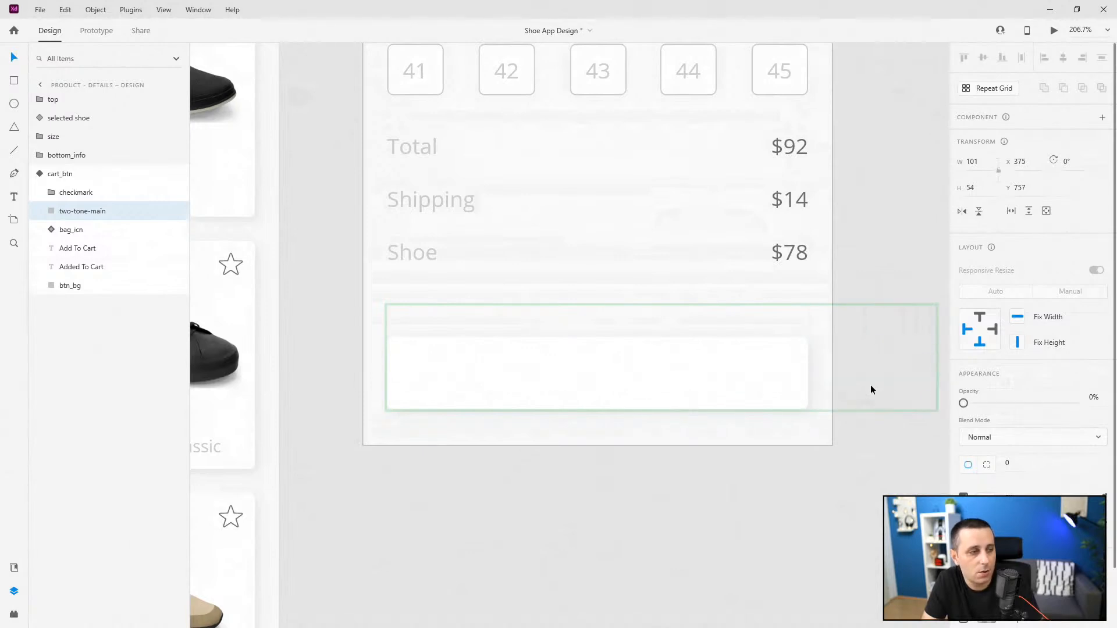
{"action": "left_click", "coordinate": [87, 285]}
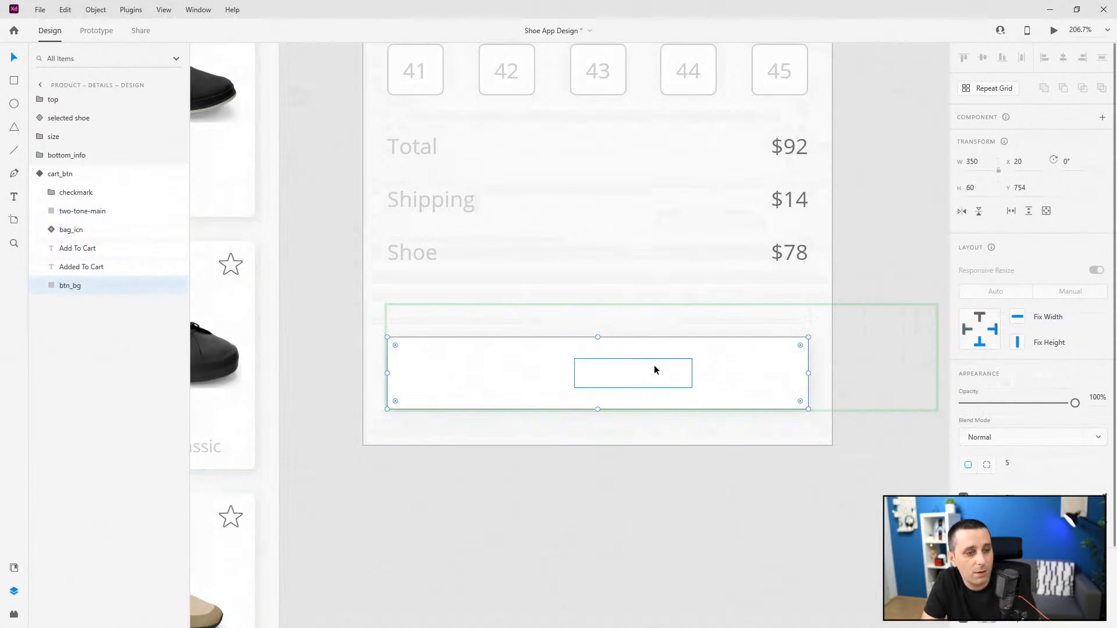
{"action": "left_click", "coordinate": [58, 174]}
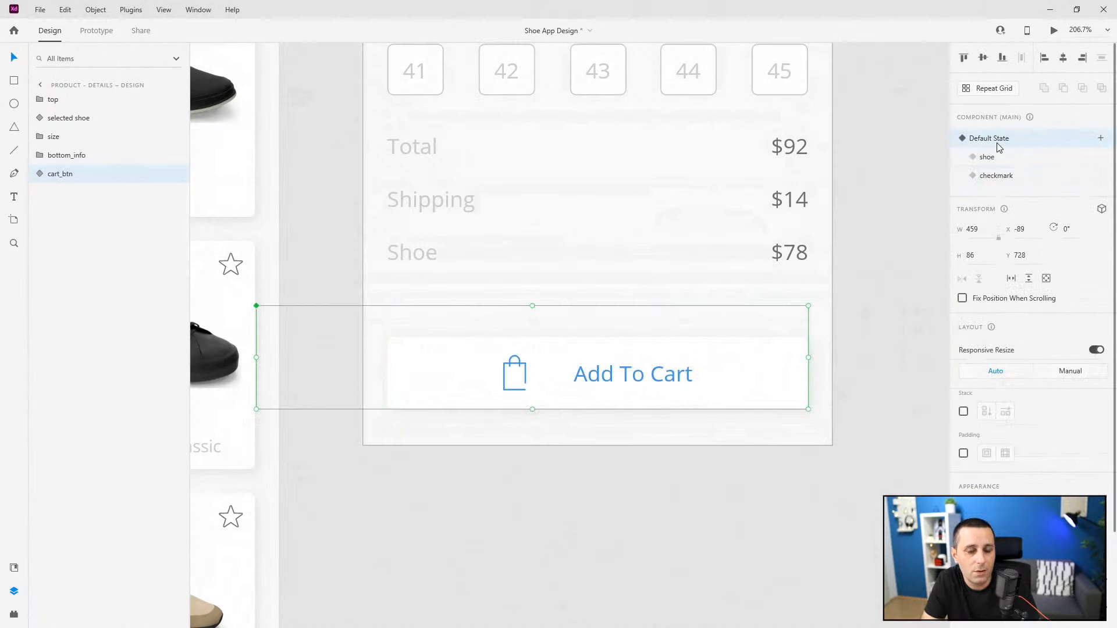
{"action": "left_click", "coordinate": [1004, 176]}
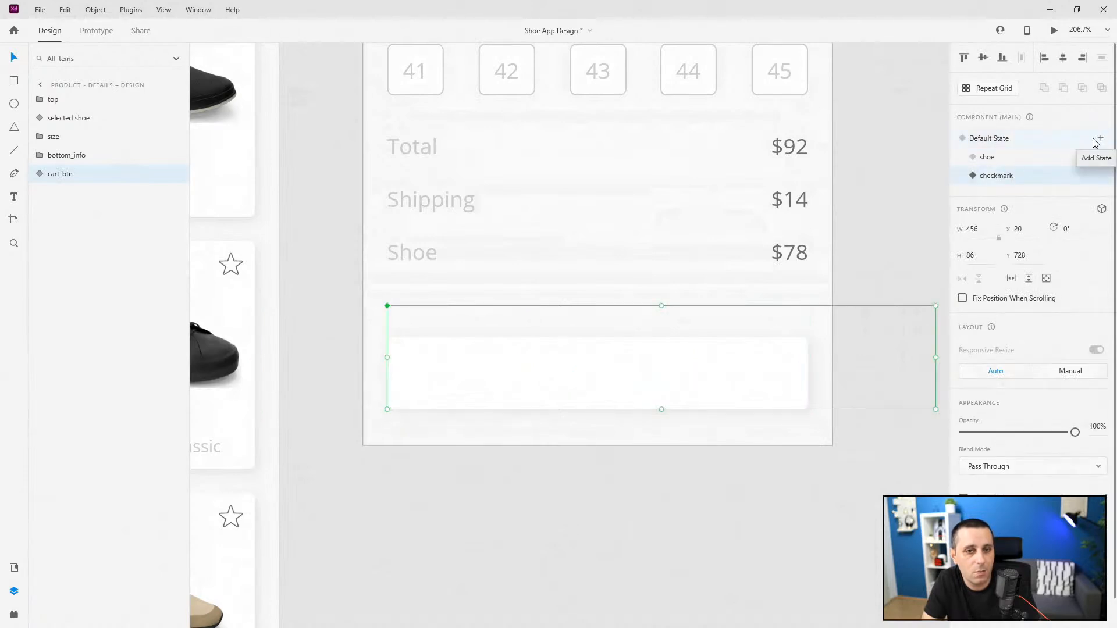
Step: In the Default State of cart_btn, duplicate btn_bg and rename the copy btn_color
{"action": "left_click", "coordinate": [997, 139]}
{"action": "left_click", "coordinate": [39, 174]}
{"action": "left_click", "coordinate": [87, 287]}
{"action": "key", "text": "ctrl+d"}
{"action": "double_click", "coordinate": [82, 286]}
{"action": "type", "text": "b"}
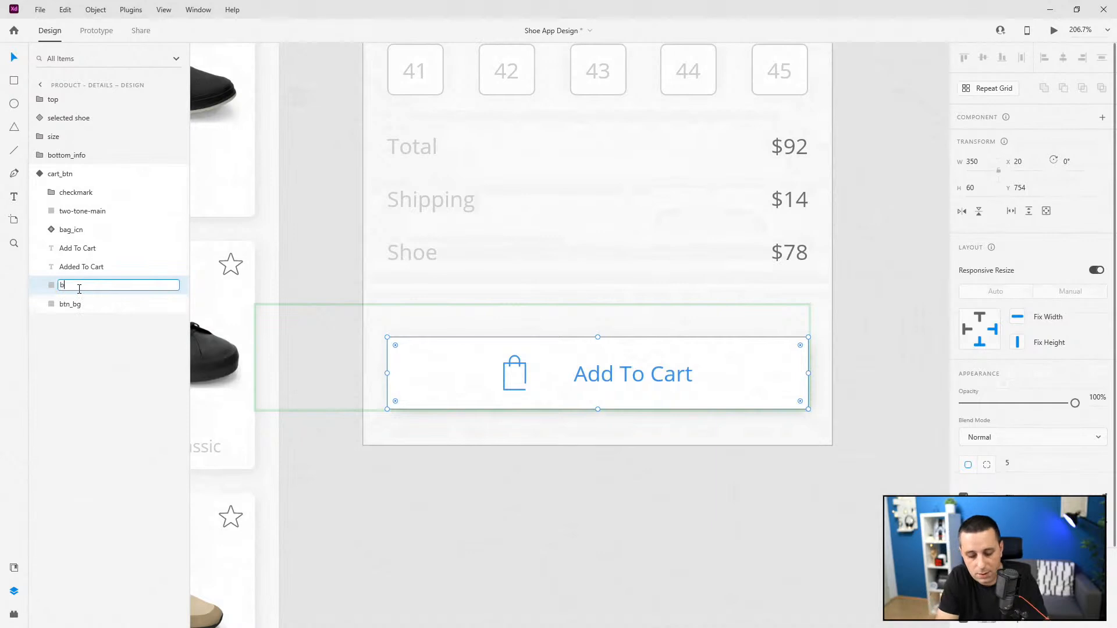
{"action": "type", "text": "tn_color"}
{"action": "key", "text": "Return"}
Step: Fill btn_color with the blue document colour #4597E7
{"action": "left_click", "coordinate": [14, 568]}
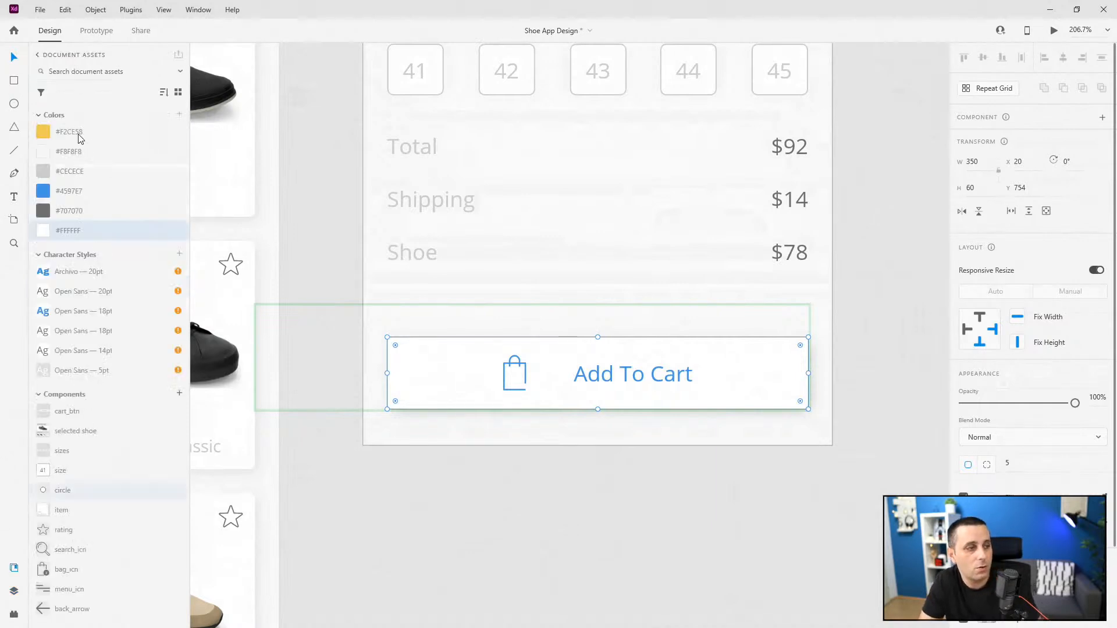
{"action": "left_click", "coordinate": [73, 191]}
{"action": "left_click", "coordinate": [14, 591]}
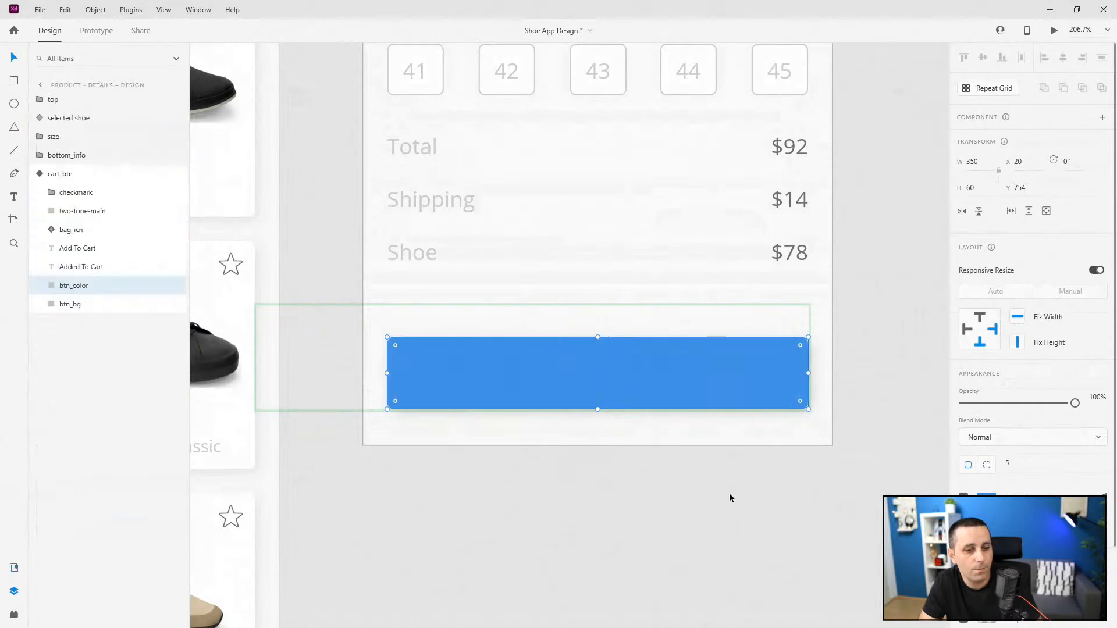
{"action": "scroll", "coordinate": [1030, 291], "scroll_direction": "down", "scroll_amount": 3}
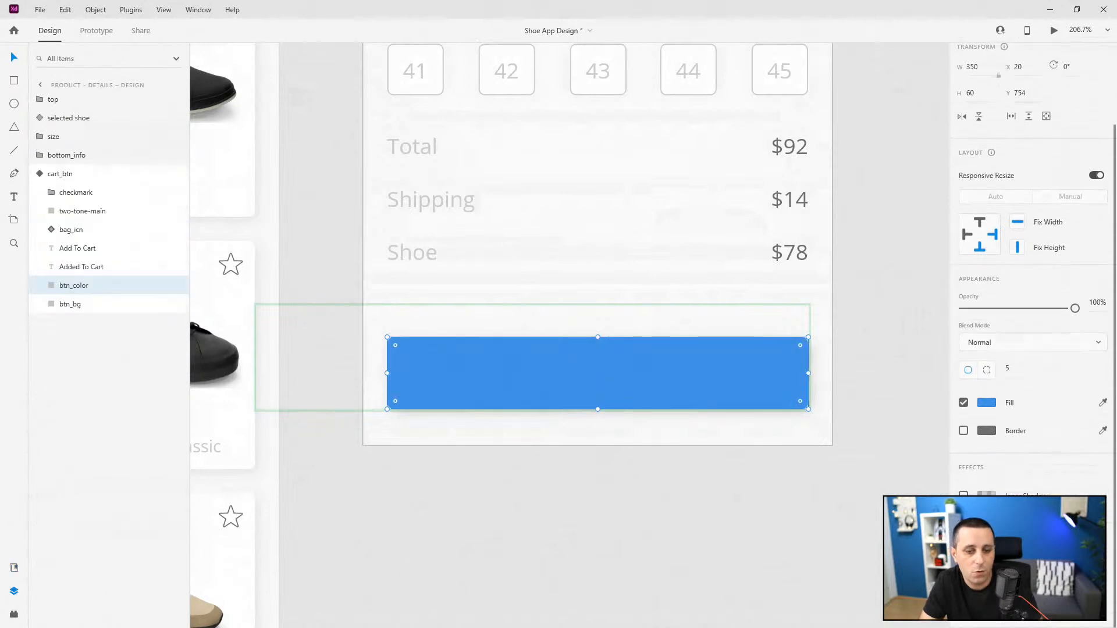
Step: Turn off the drop shadow of btn_color and set its opacity to 0%
{"action": "left_click", "coordinate": [963, 524]}
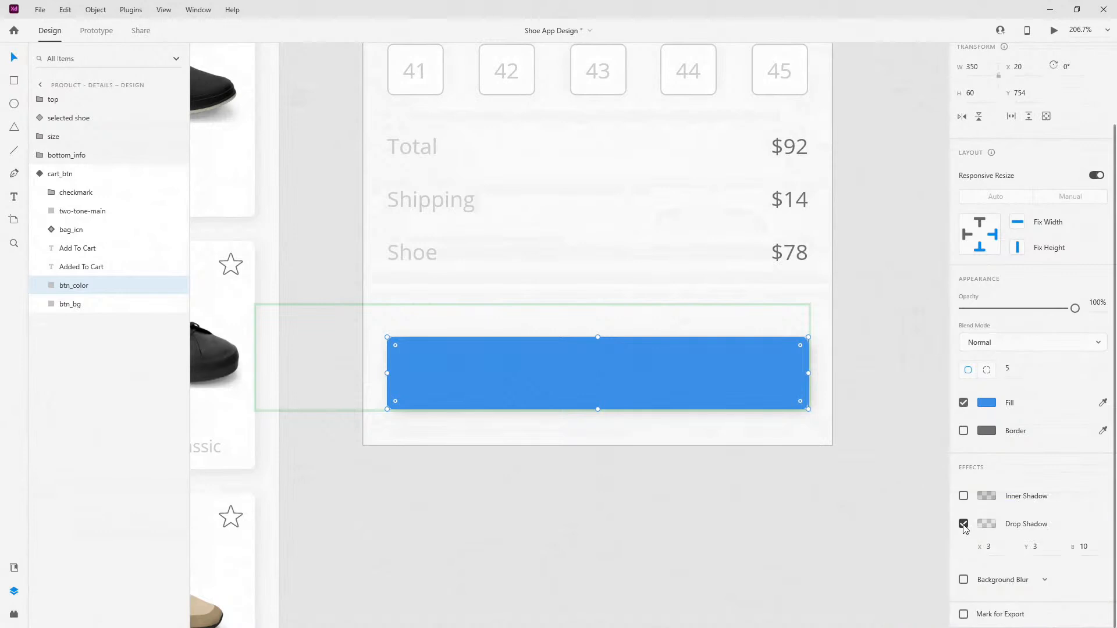
{"action": "left_click", "coordinate": [963, 525]}
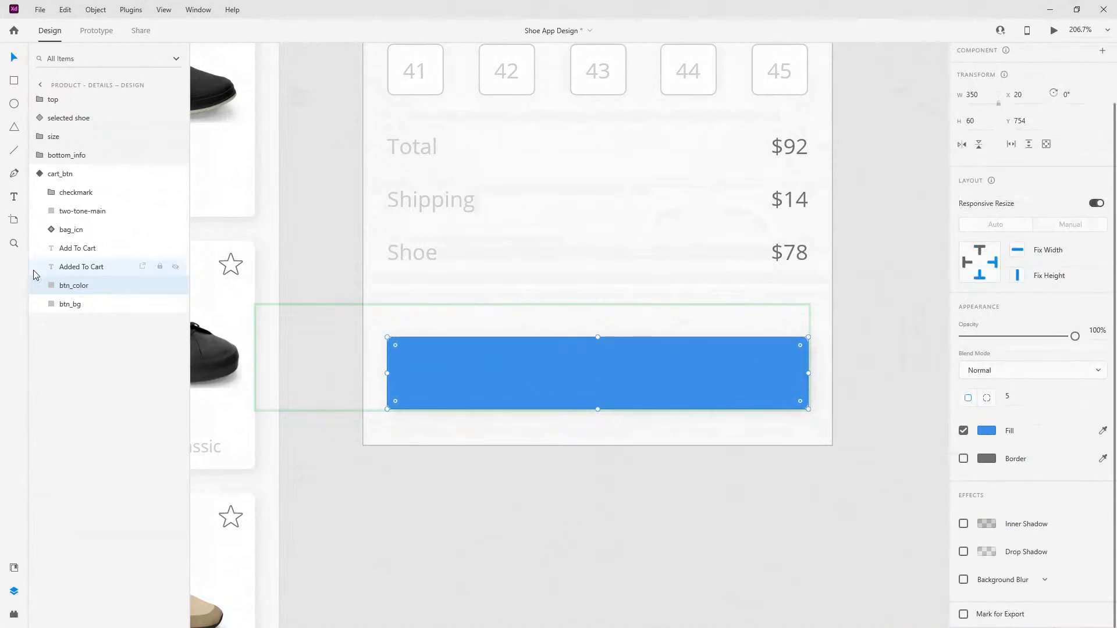
{"action": "key", "text": "0"}
{"action": "key", "text": "0"}
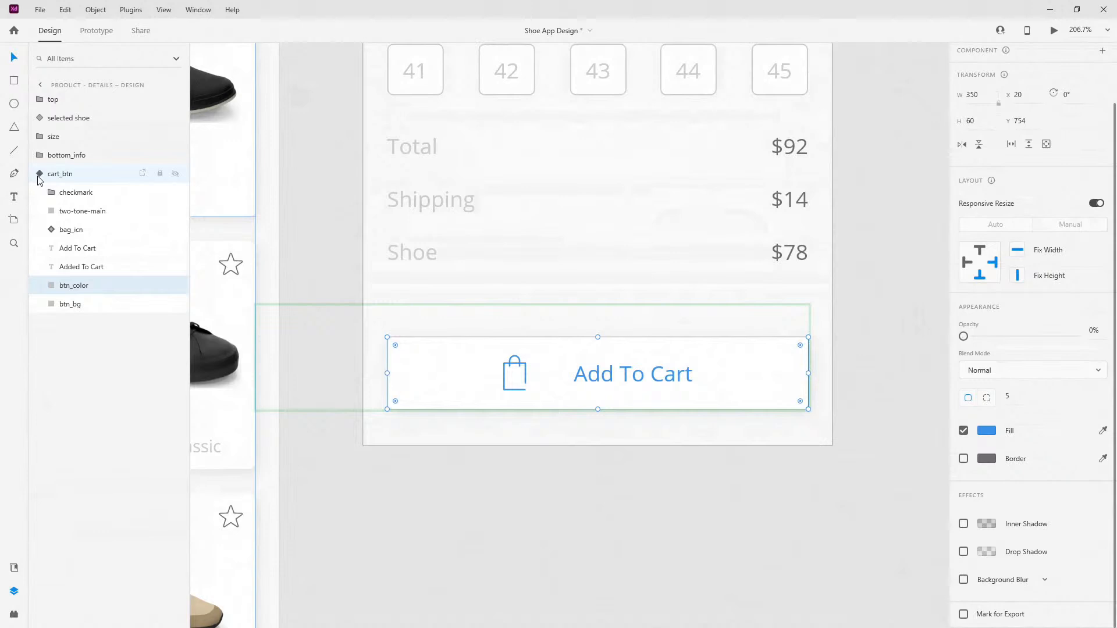
Step: In the checkmark state of cart_btn, set the checkmark group's opacity to 100%
{"action": "left_click", "coordinate": [37, 176]}
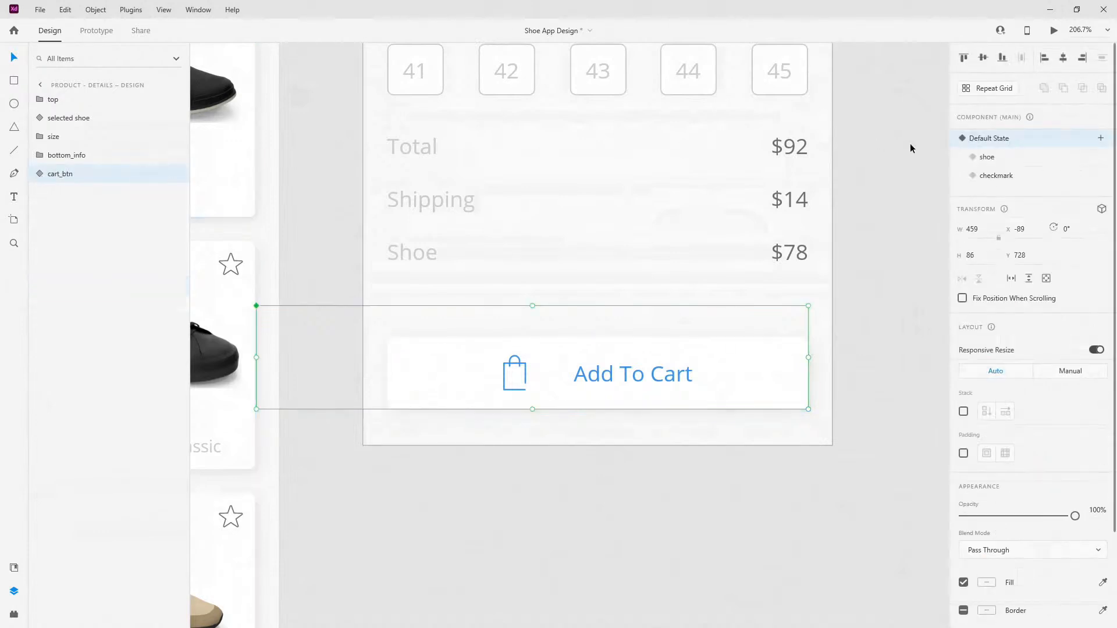
{"action": "left_click", "coordinate": [1024, 176]}
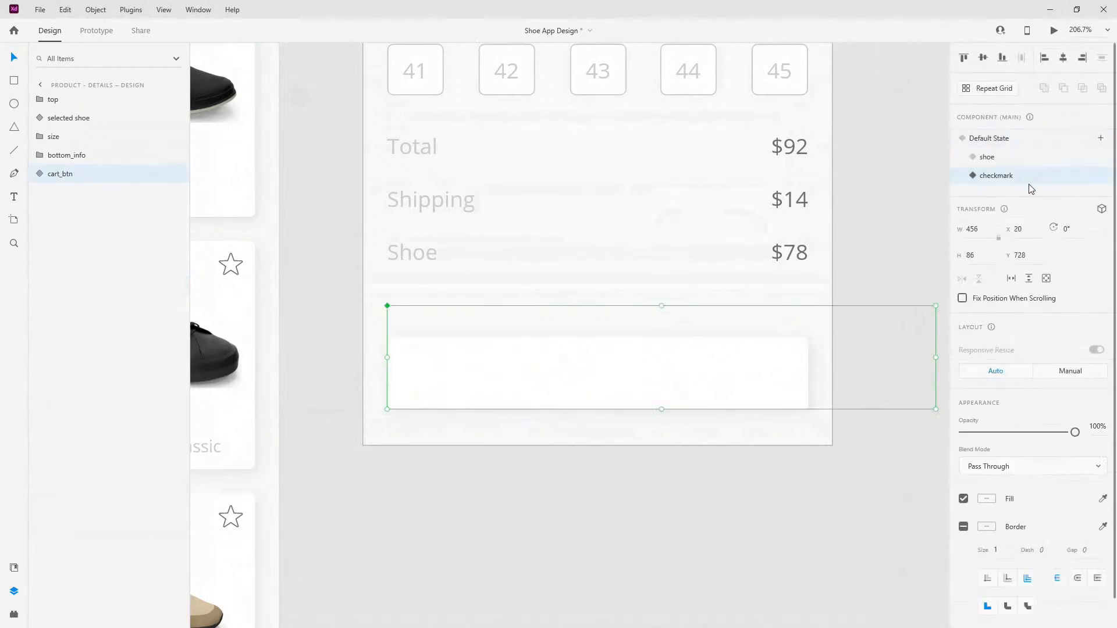
{"action": "left_click", "coordinate": [1101, 139]}
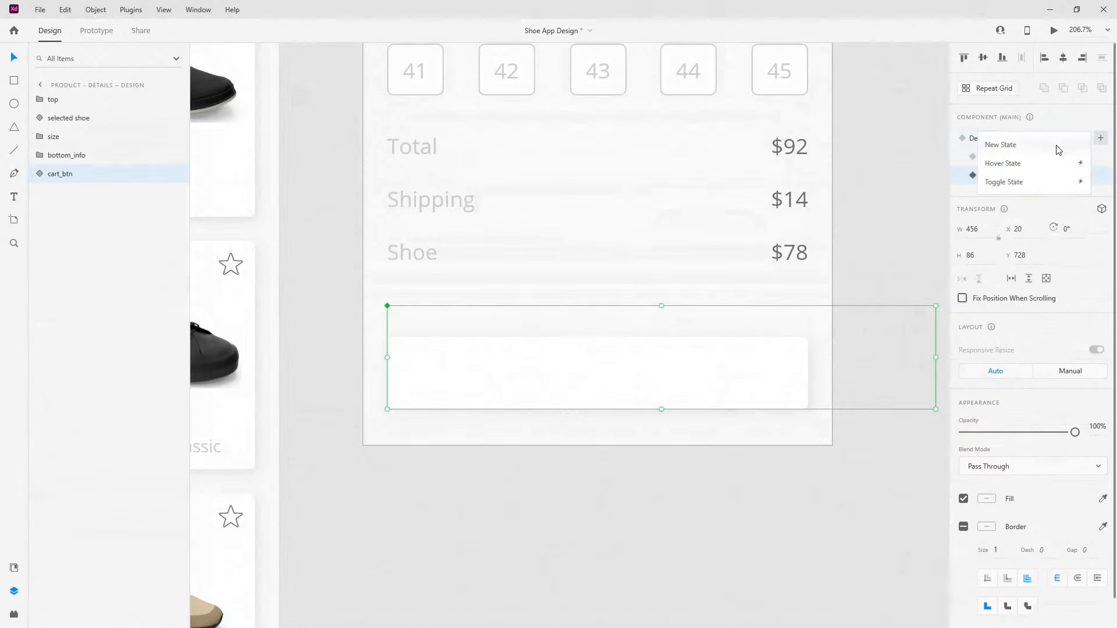
{"action": "left_click", "coordinate": [1094, 171]}
{"action": "left_click", "coordinate": [39, 174]}
{"action": "left_click", "coordinate": [75, 193]}
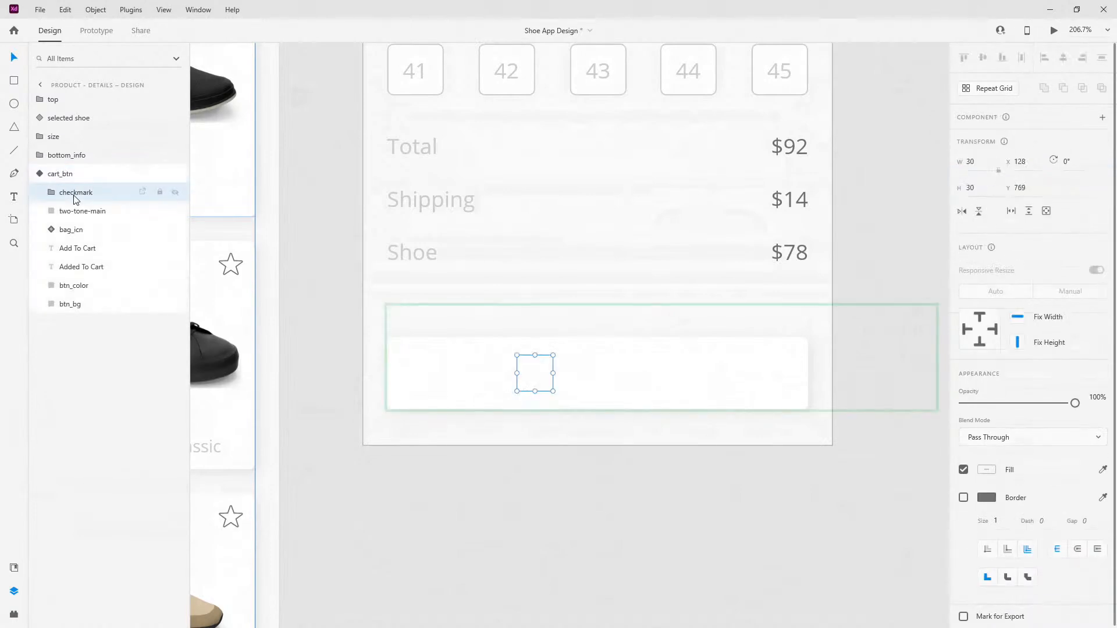
Step: Set the two-tone-main image's opacity to 100% in the checkmark state, move it onto the button and centre it horizontally with btn_bg
{"action": "left_click", "coordinate": [80, 216]}
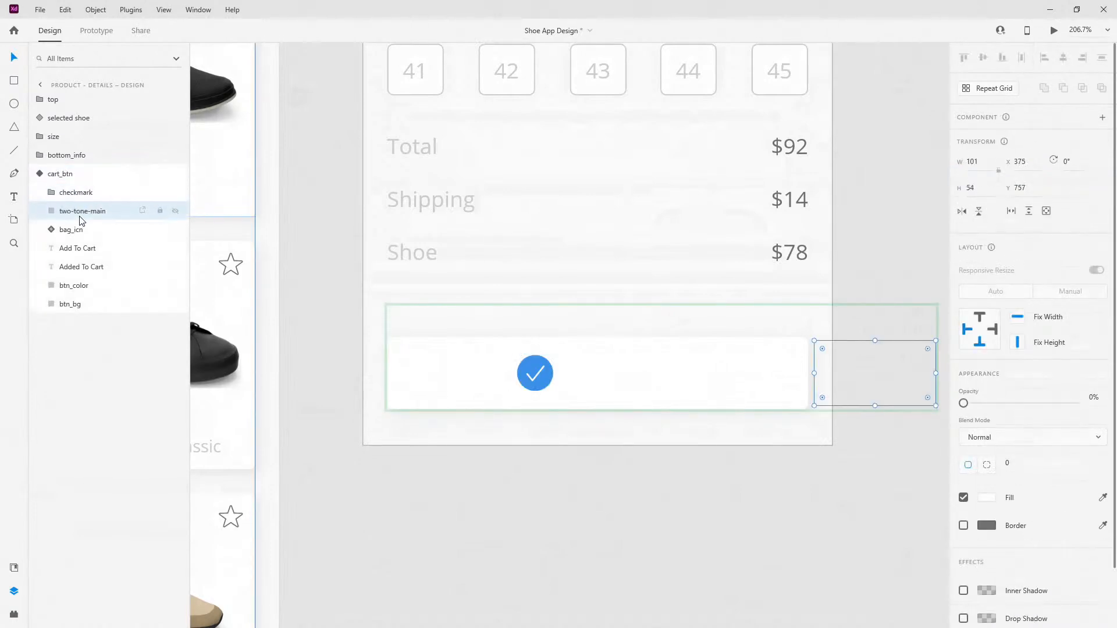
{"action": "left_click_drag", "start_coordinate": [909, 377], "coordinate": [651, 375]}
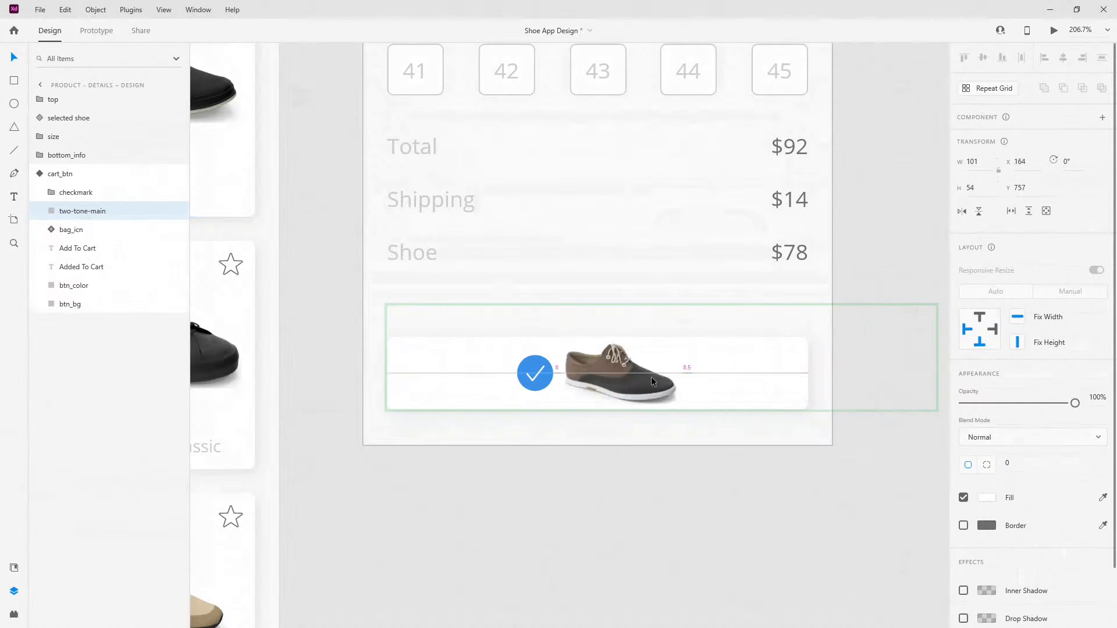
{"action": "left_click", "coordinate": [64, 304]}
{"action": "left_click", "coordinate": [1064, 57]}
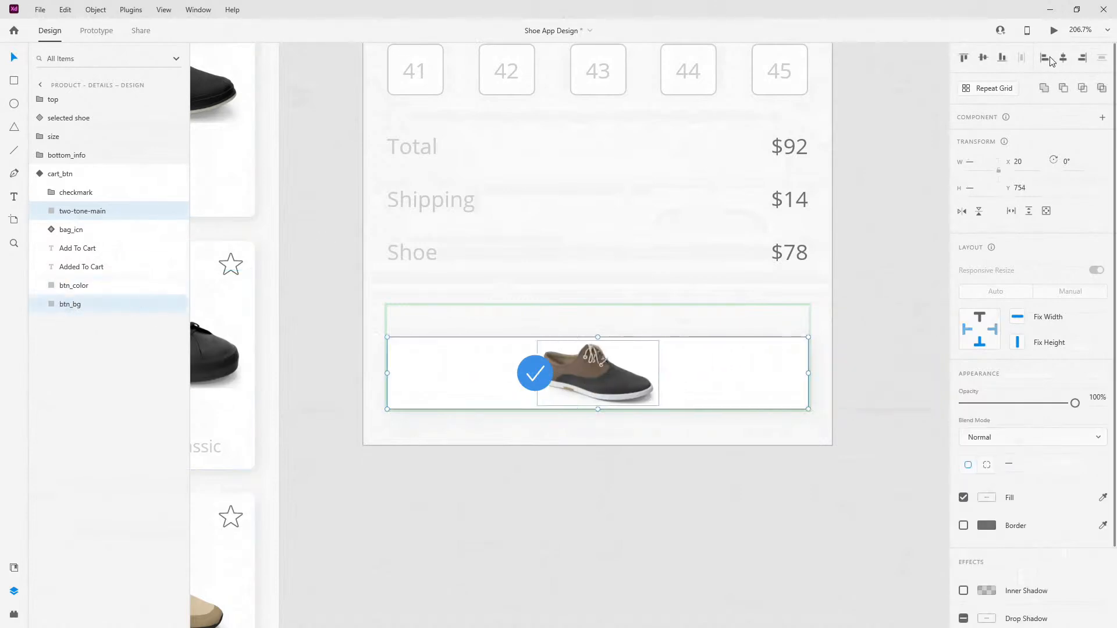
{"action": "left_click", "coordinate": [38, 175]}
{"action": "left_click", "coordinate": [40, 174]}
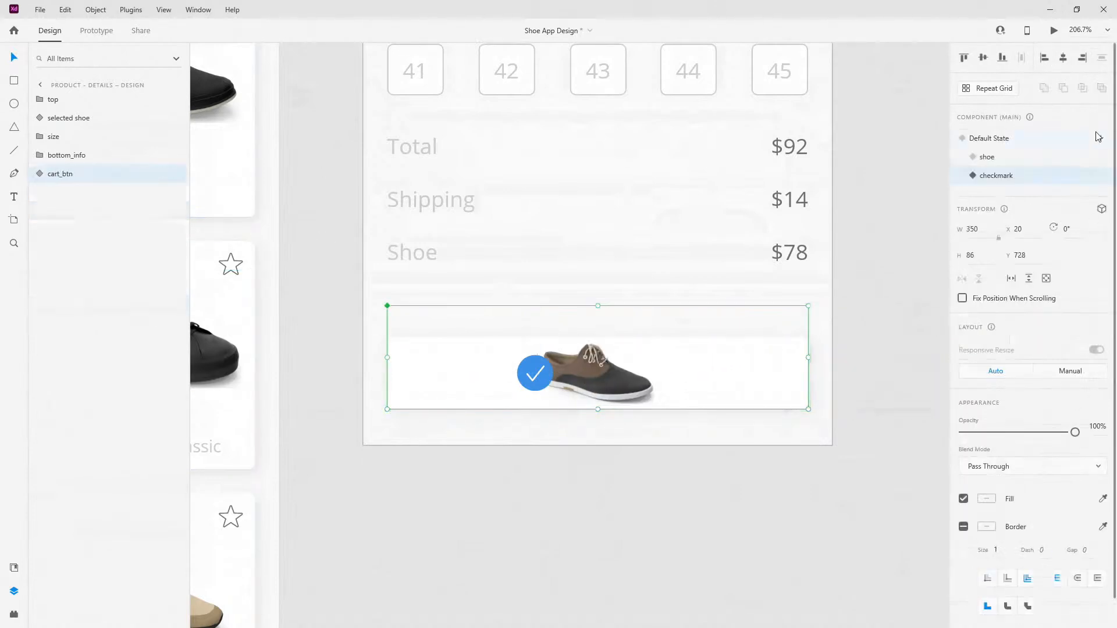
Step: Add a new cart_btn state named blank, based on the checkmark state
{"action": "left_click", "coordinate": [1002, 141]}
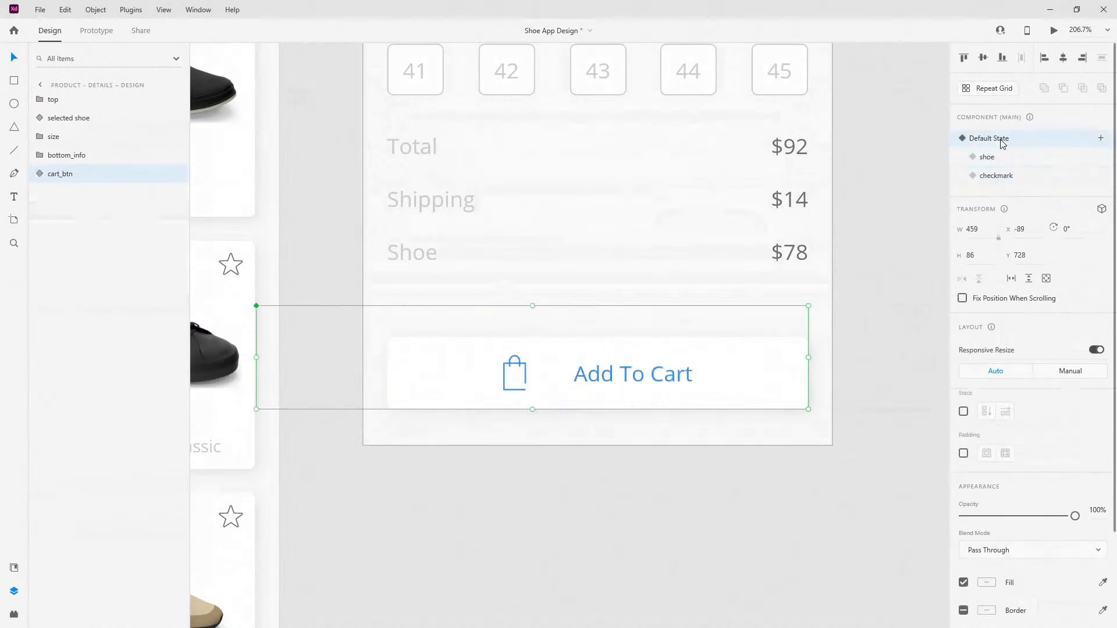
{"action": "left_click", "coordinate": [1000, 159]}
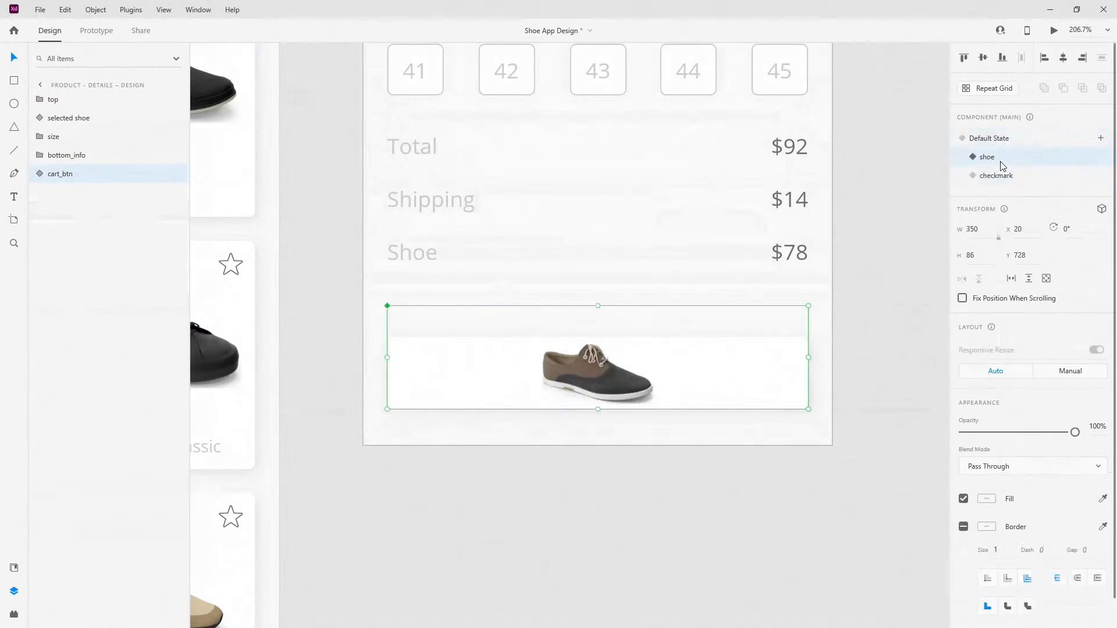
{"action": "left_click", "coordinate": [1002, 178]}
{"action": "left_click", "coordinate": [1101, 137]}
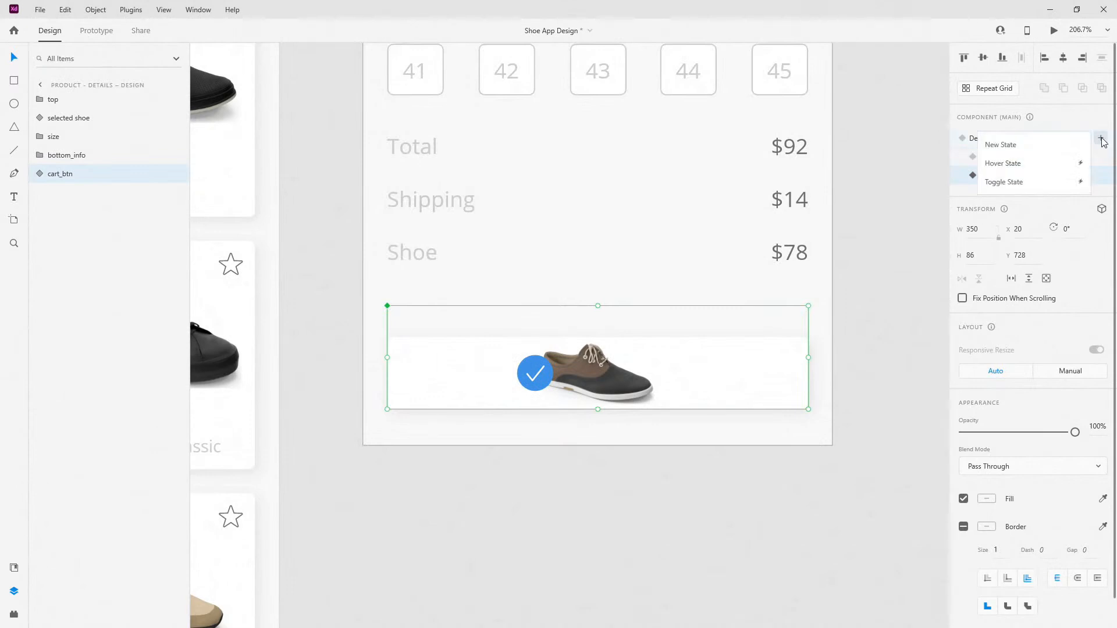
{"action": "left_click", "coordinate": [1042, 146]}
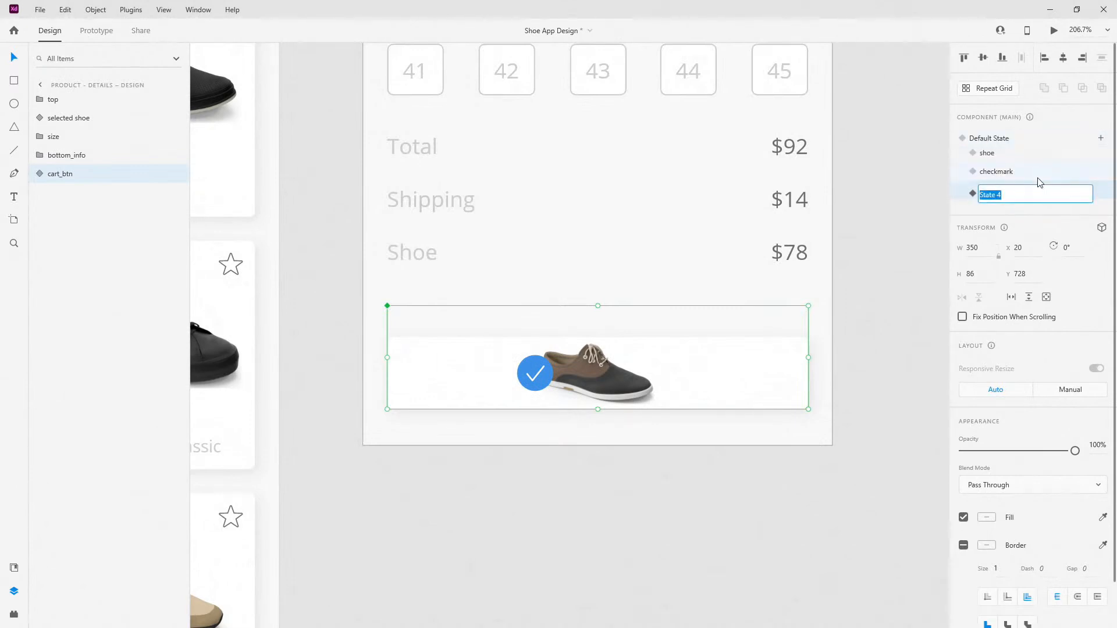
{"action": "type", "text": "blank"}
{"action": "key", "text": "Return"}
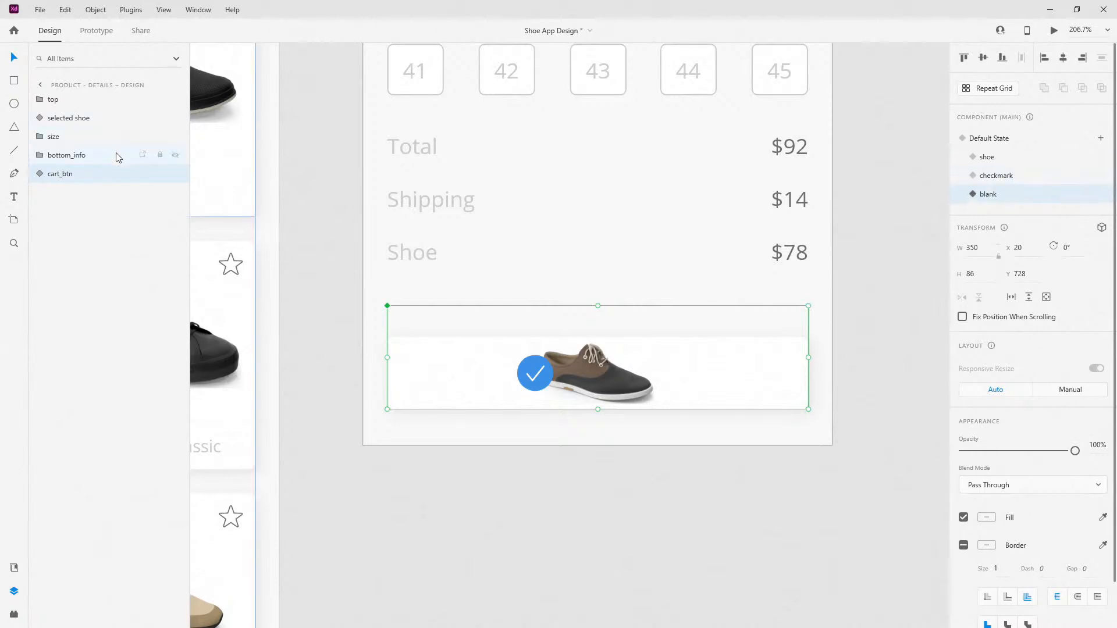
Step: In the blank state, set the checkmark group's opacity to 0%
{"action": "left_click", "coordinate": [38, 174]}
{"action": "left_click", "coordinate": [83, 196]}
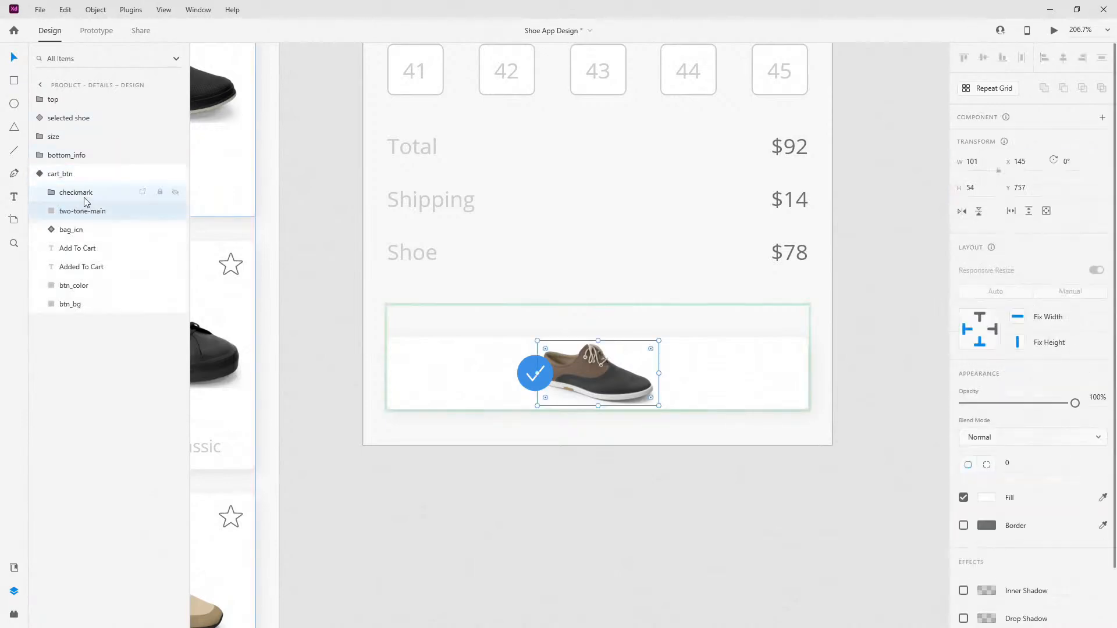
{"action": "key", "text": "0"}
{"action": "key", "text": "0"}
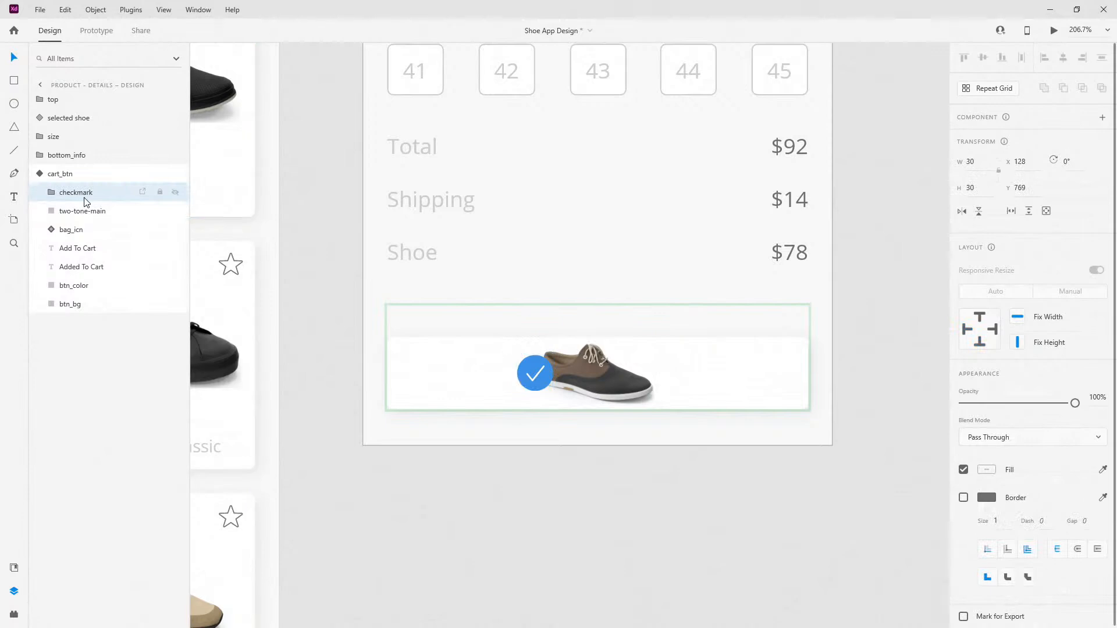
Step: In the blank state, move two-tone-main past the button's right edge to X 376 and set its opacity to 0%
{"action": "left_click", "coordinate": [85, 211]}
{"action": "left_click_drag", "start_coordinate": [630, 366], "coordinate": [887, 371]}
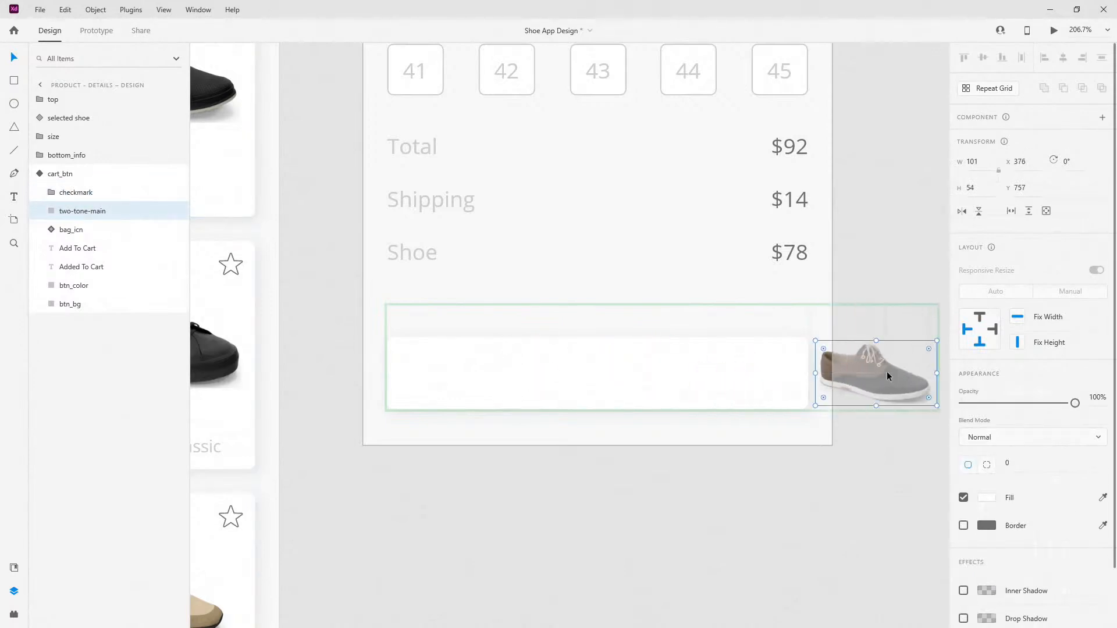
{"action": "key", "text": "0"}
{"action": "key", "text": "0"}
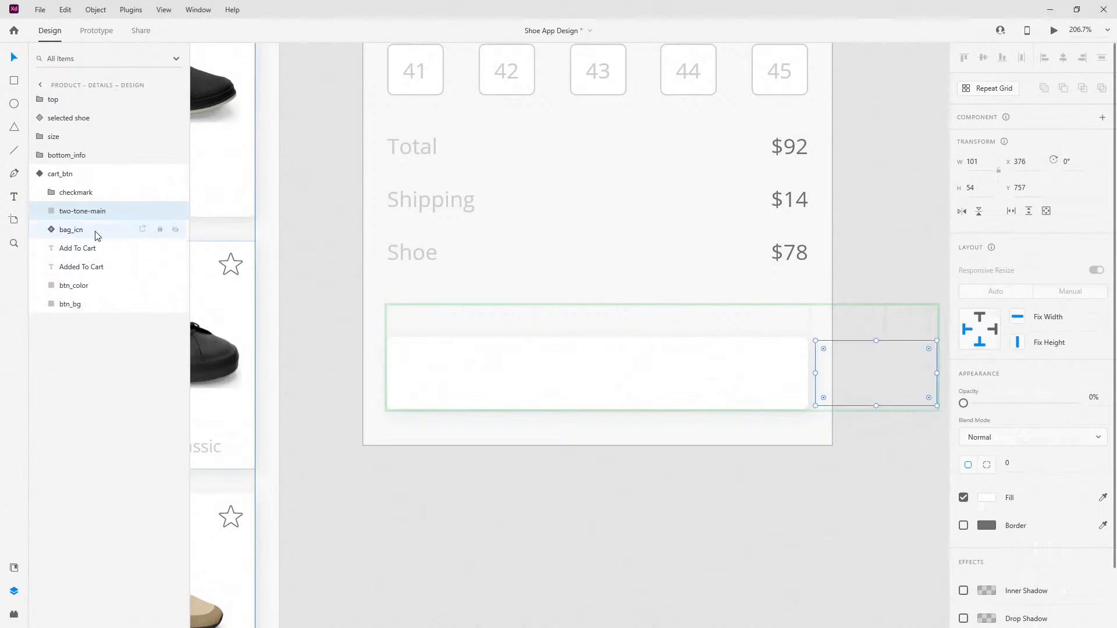
{"action": "left_click", "coordinate": [44, 175]}
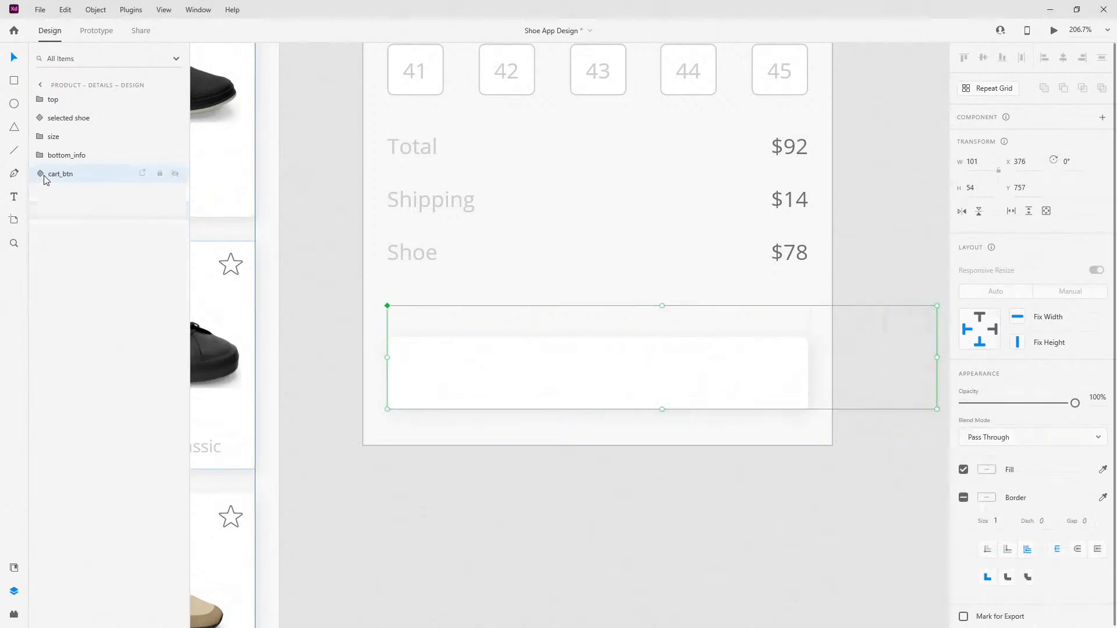
Step: Add another cart_btn state named added to cart, based on the blank state
{"action": "left_click", "coordinate": [1100, 138]}
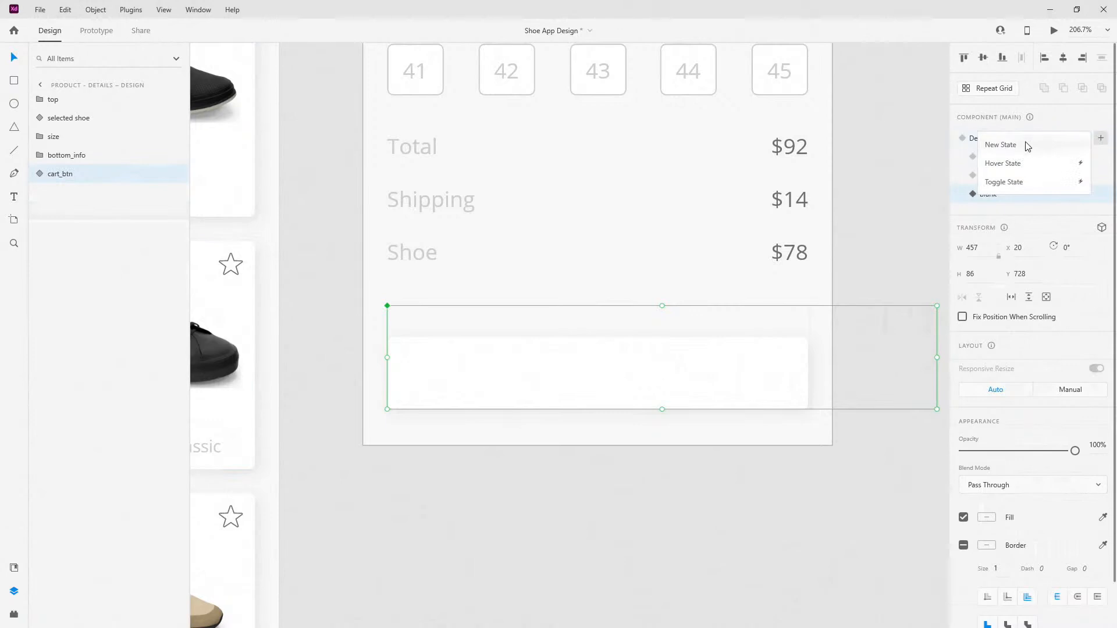
{"action": "left_click", "coordinate": [1028, 146]}
{"action": "type", "text": "or"}
{"action": "key", "text": "BackSpace"}
{"action": "key", "text": "BackSpace"}
{"action": "type", "text": "added to cart"}
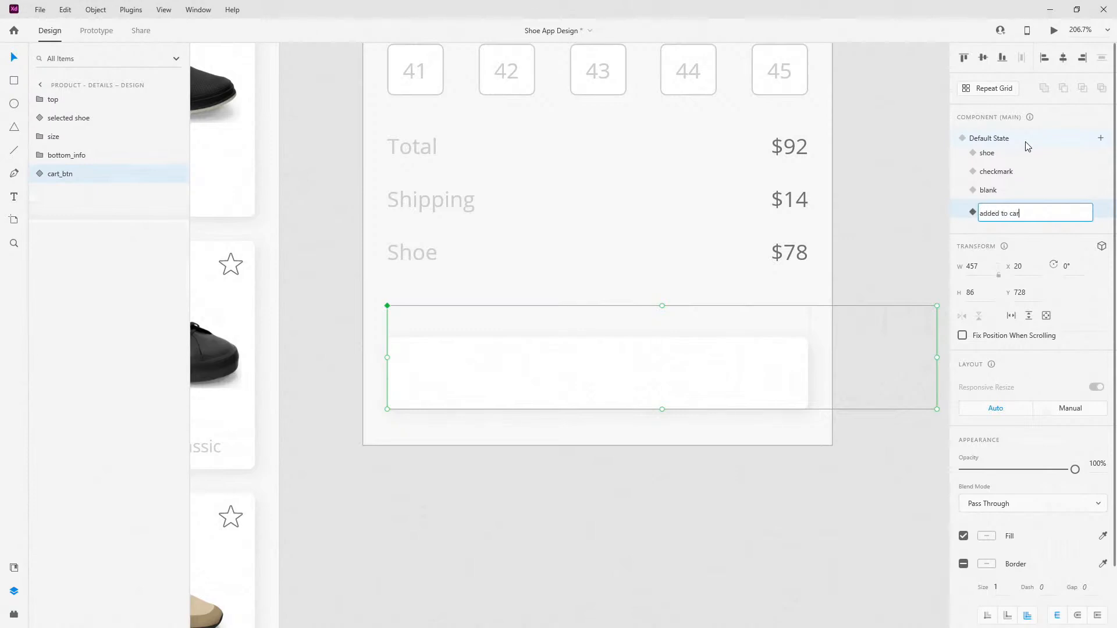
{"action": "key", "text": "Return"}
Step: In the added to cart state, set the opacity of btn_color to 100%
{"action": "left_click", "coordinate": [49, 175]}
{"action": "left_click", "coordinate": [79, 288]}
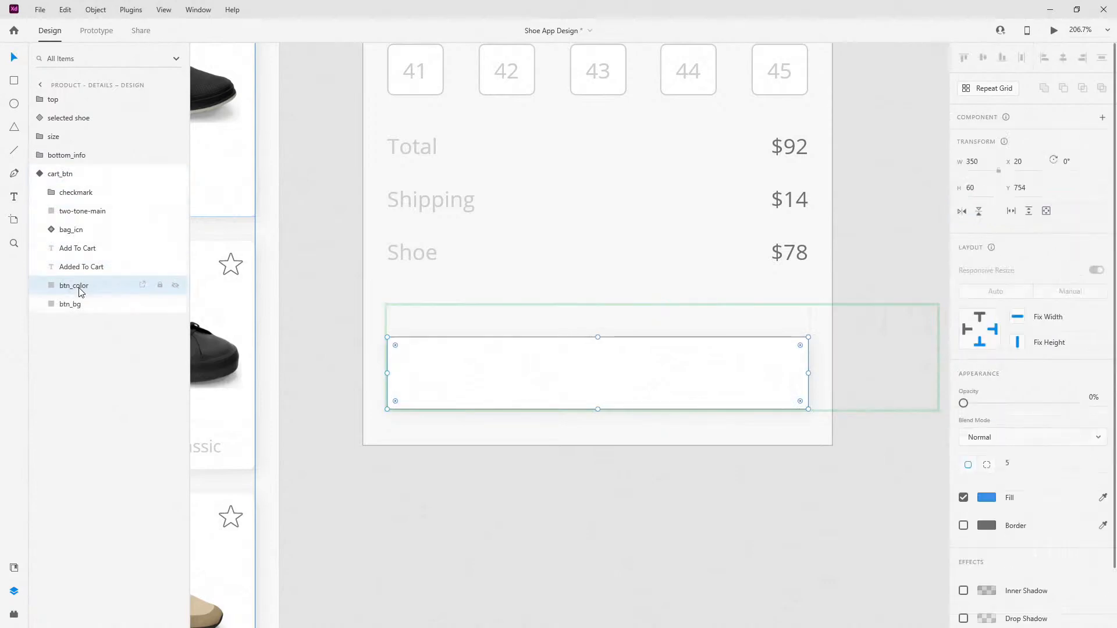
{"action": "key", "text": "0"}
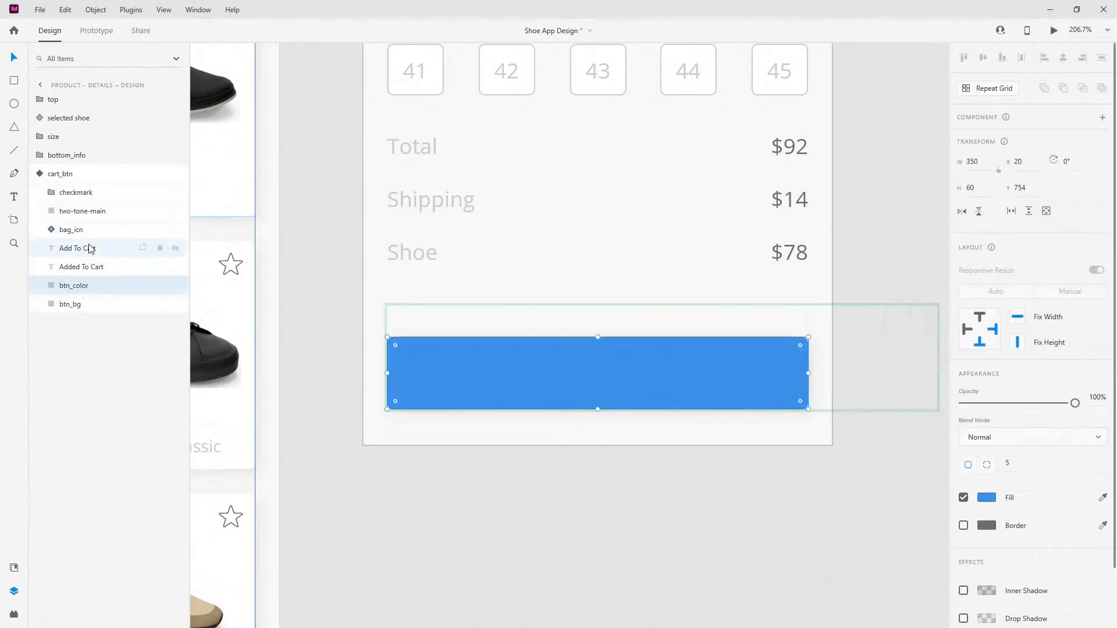
Step: Move the Added To Cart text down onto the button to Y 778 and set its opacity to 100%
{"action": "left_click", "coordinate": [91, 254]}
{"action": "left_click", "coordinate": [90, 267]}
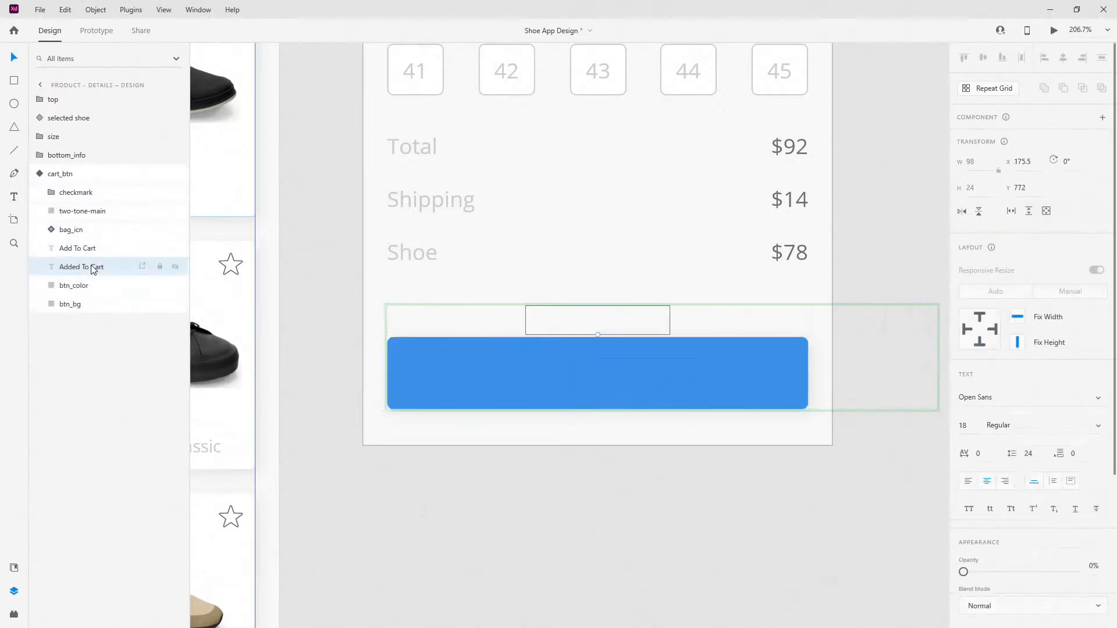
{"action": "key", "text": "shift+Down"}
{"action": "key", "text": "shift+Down"}
{"action": "key", "text": "shift+Down"}
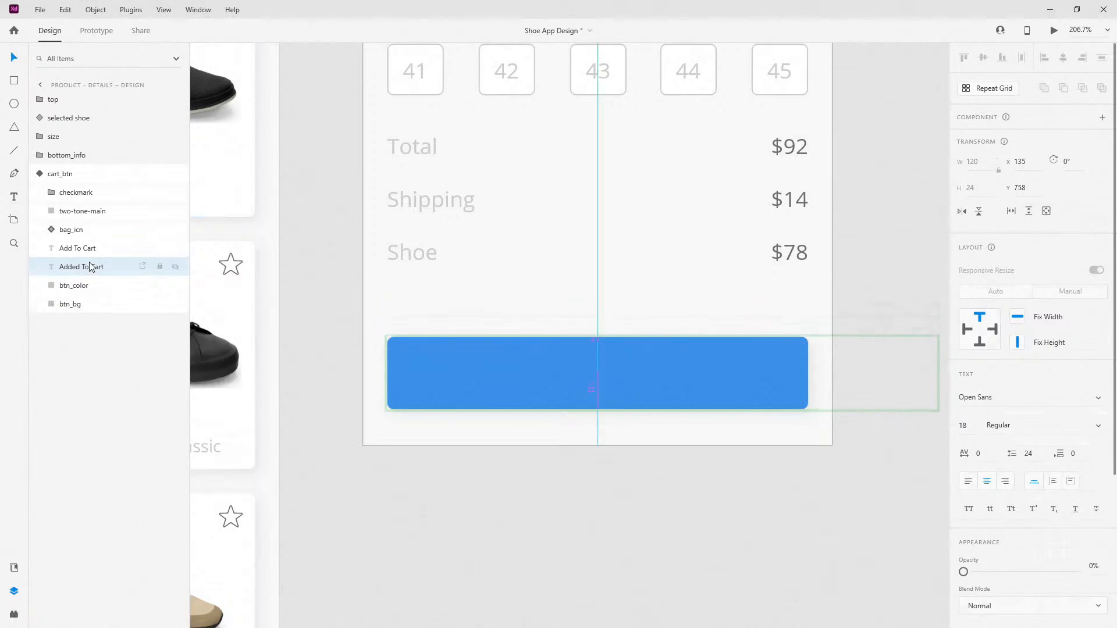
{"action": "key", "text": "0"}
{"action": "key", "text": "shift+Down"}
{"action": "key", "text": "shift+Down"}
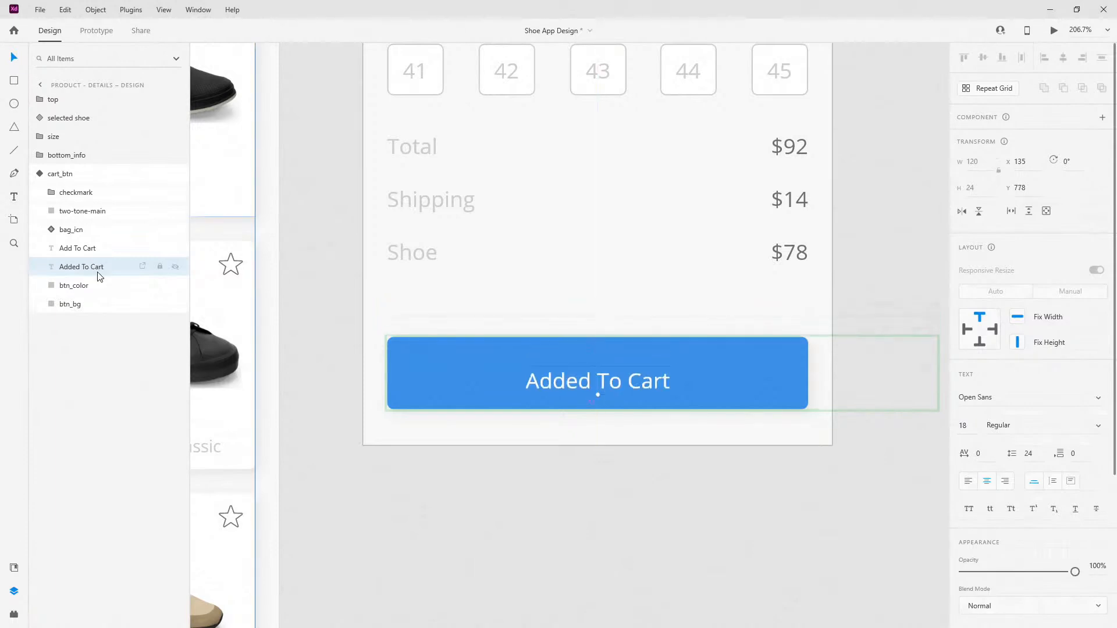
Step: Align the Added To Cart text vertically to the middle of btn_bg
{"action": "left_click", "coordinate": [95, 304], "text": "shift"}
{"action": "left_click", "coordinate": [983, 58]}
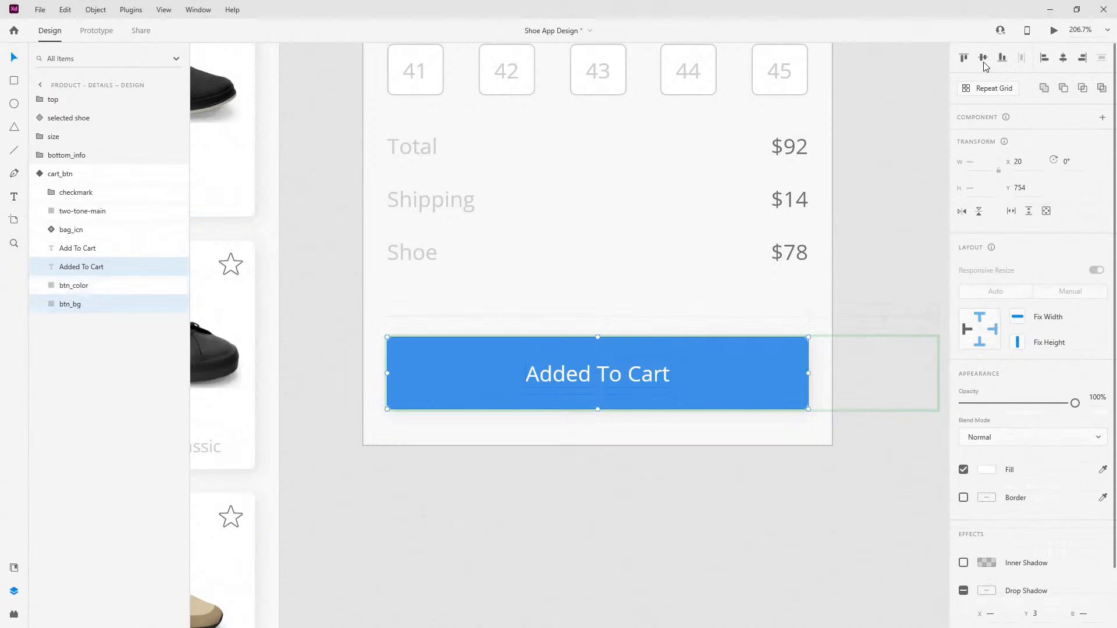
{"action": "left_click", "coordinate": [50, 174]}
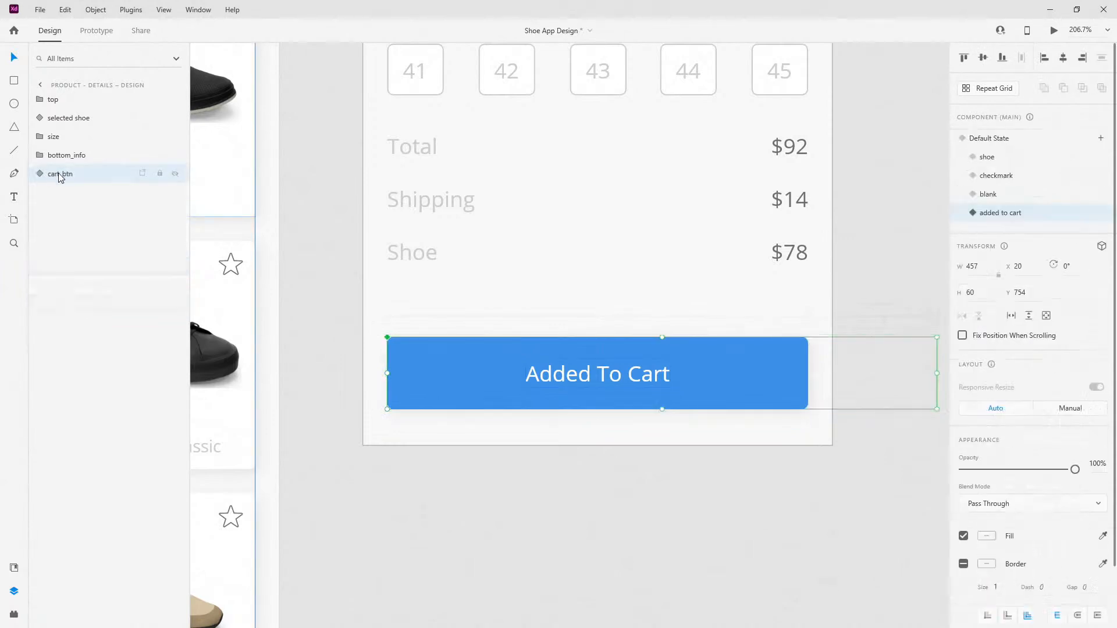
Step: Review the Default State, shoe, checkmark, blank and added to cart states of cart_btn in order
{"action": "left_click", "coordinate": [1029, 143]}
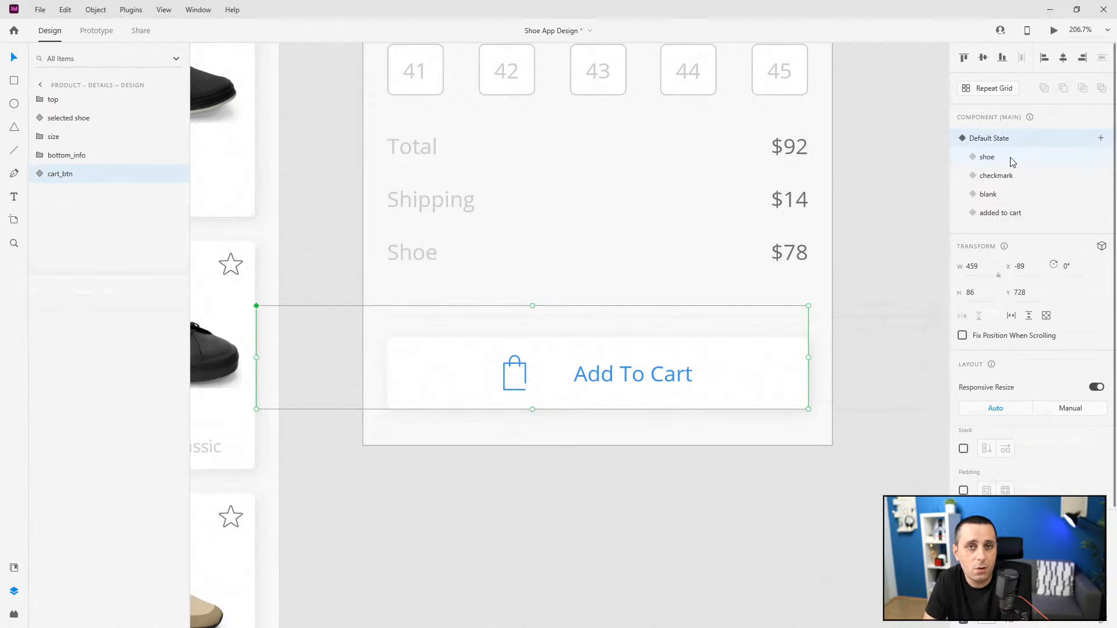
{"action": "left_click", "coordinate": [988, 157]}
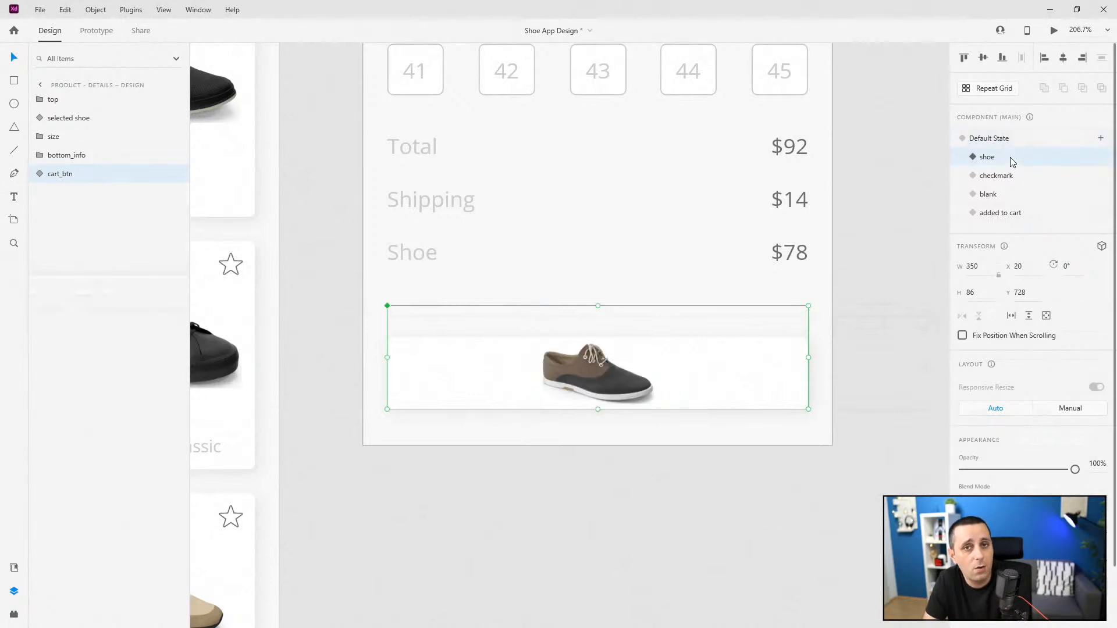
{"action": "left_click", "coordinate": [1019, 176]}
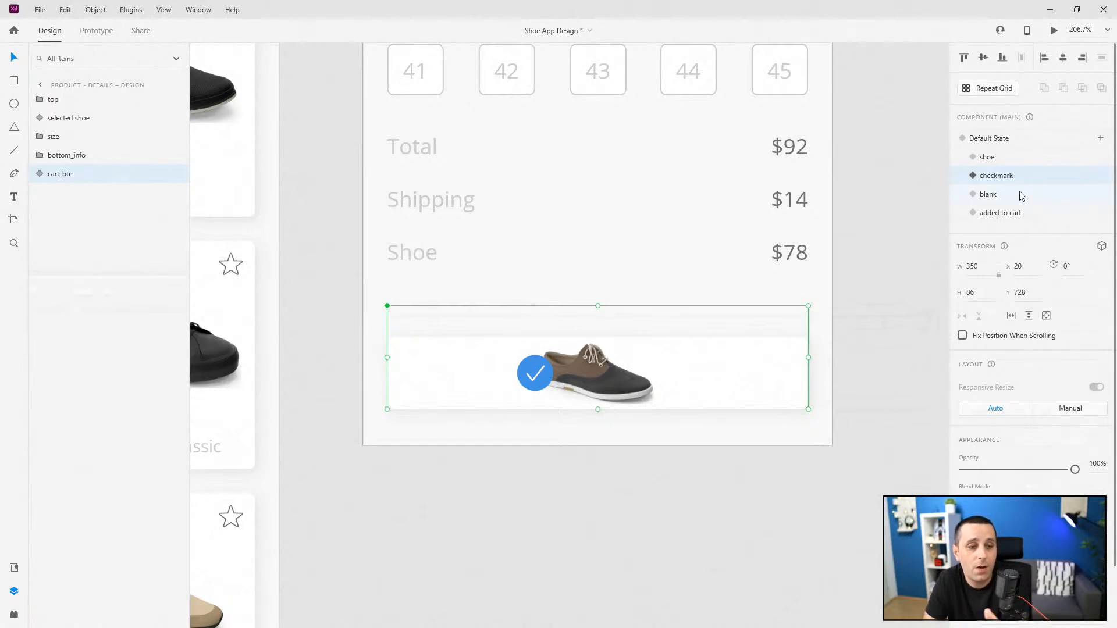
{"action": "left_click", "coordinate": [1021, 196]}
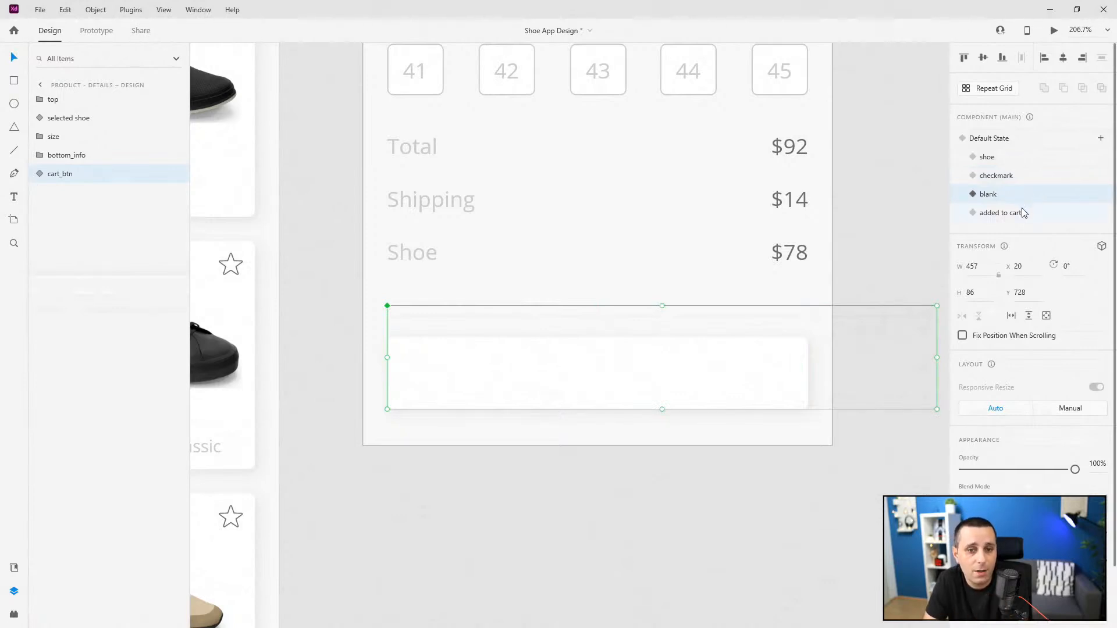
{"action": "left_click", "coordinate": [1022, 213]}
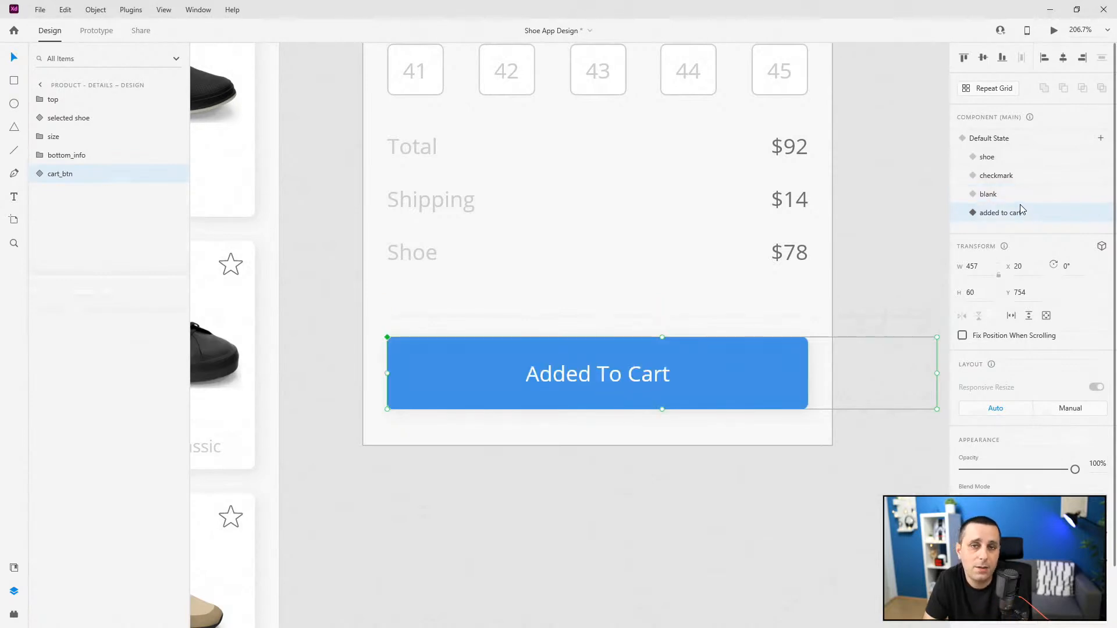
Step: Return cart_btn to its Default State and duplicate the Product - Details – Design artboard four times
{"action": "left_click", "coordinate": [1019, 140]}
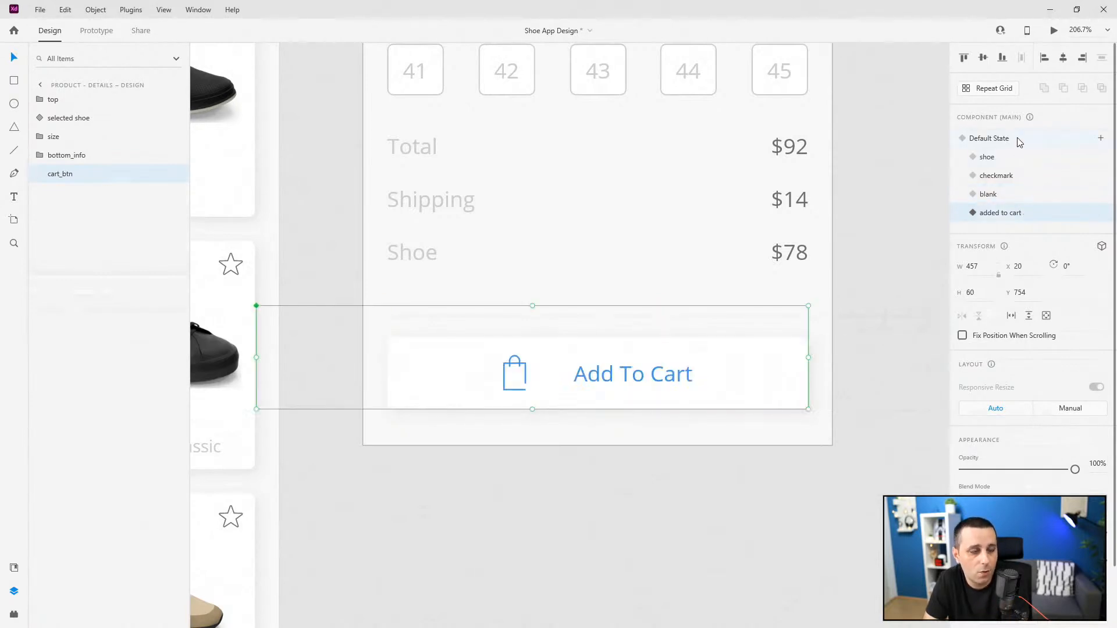
{"action": "scroll", "coordinate": [586, 233], "scroll_direction": "down", "scroll_amount": 6}
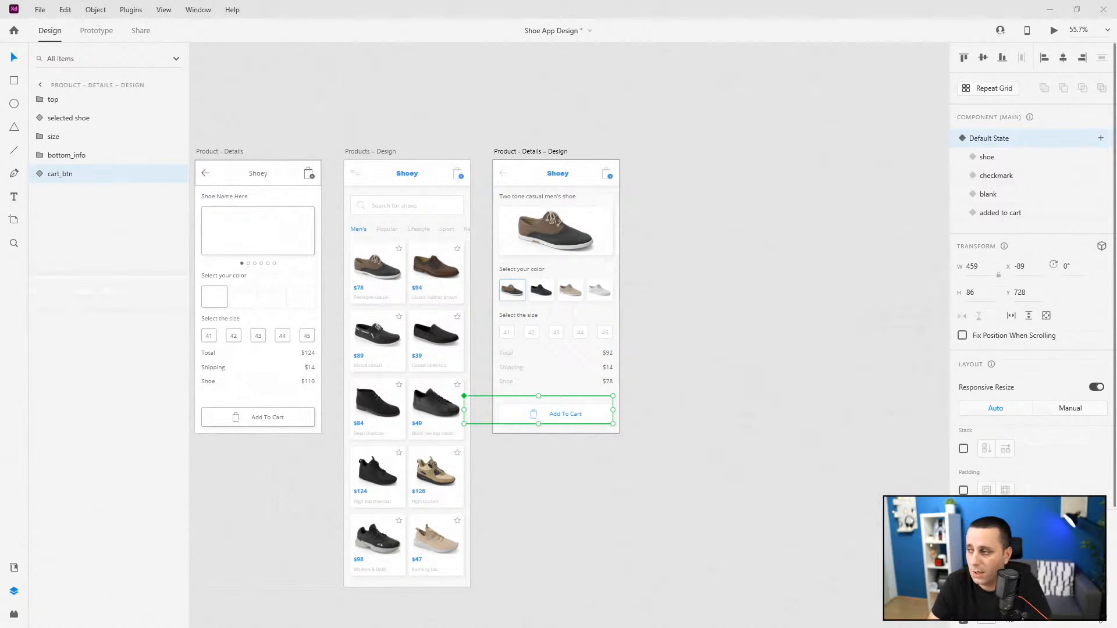
{"action": "left_click", "coordinate": [513, 155]}
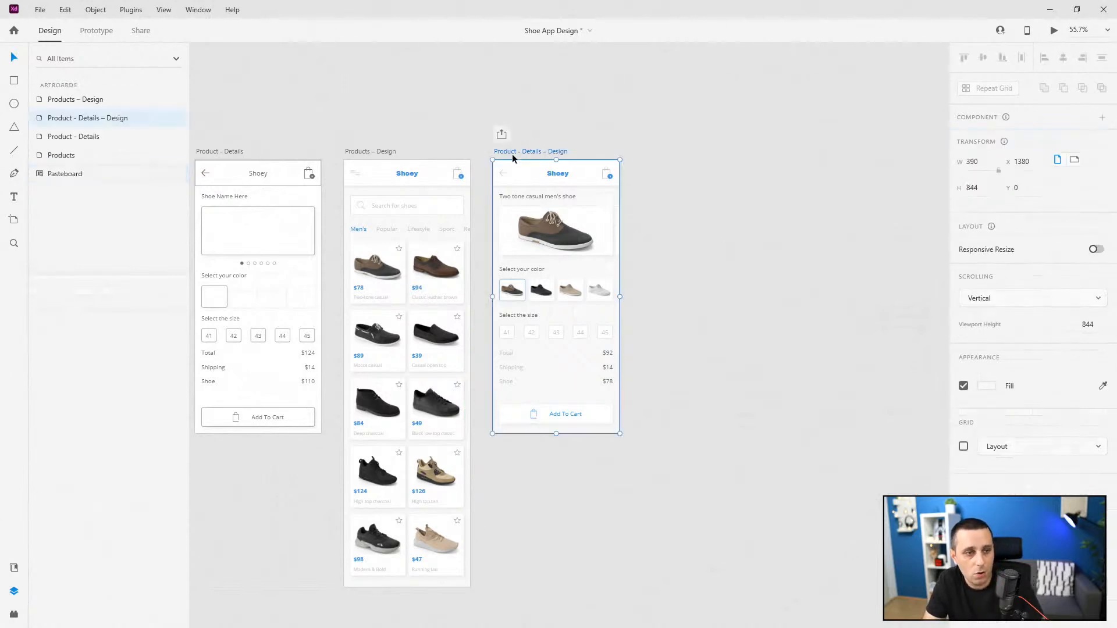
{"action": "key", "text": "ctrl+d"}
{"action": "key", "text": "ctrl+d"}
{"action": "key", "text": "ctrl+d"}
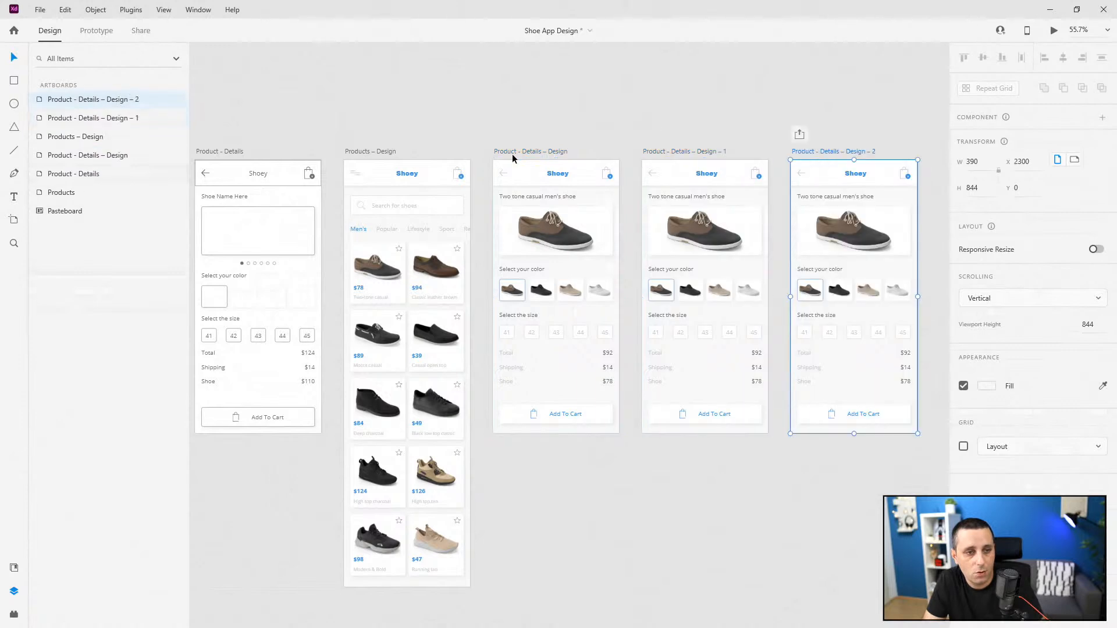
{"action": "key", "text": "ctrl+d"}
Step: Switch cart_btn to the shoe state on Product - Details – Design – 1 and to the checkmark state on Design – 2
{"action": "left_click", "coordinate": [420, 128]}
{"action": "left_click_drag", "start_coordinate": [412, 126], "coordinate": [681, 80]}
{"action": "left_click_drag", "start_coordinate": [449, 388], "coordinate": [578, 411]}
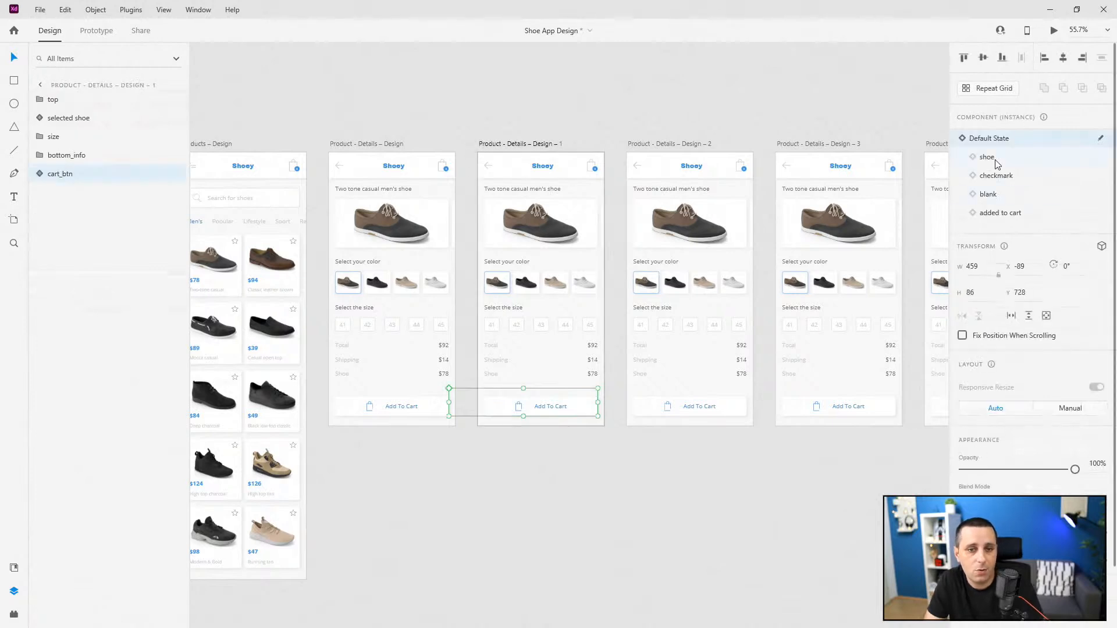
{"action": "left_click", "coordinate": [987, 157]}
{"action": "left_click_drag", "start_coordinate": [730, 433], "coordinate": [605, 388]}
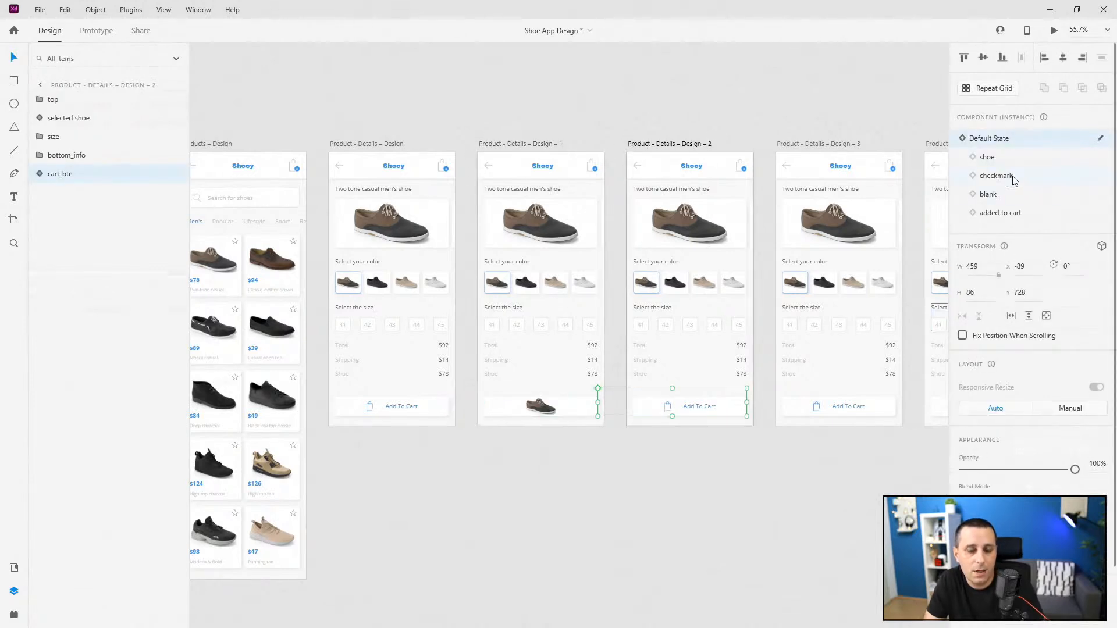
{"action": "left_click", "coordinate": [1014, 177]}
Step: Switch cart_btn to the blank state on Product - Details – Design – 3 and to added to cart on Design – 4
{"action": "left_click", "coordinate": [867, 410]}
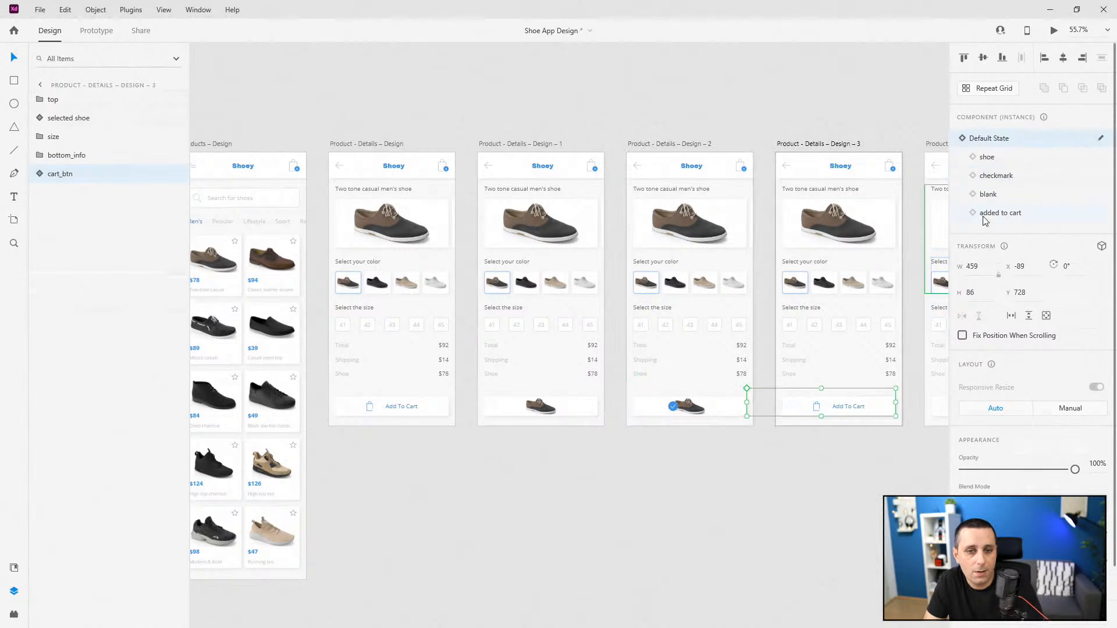
{"action": "left_click", "coordinate": [1000, 194]}
{"action": "left_click", "coordinate": [860, 104]}
{"action": "left_click_drag", "start_coordinate": [860, 105], "coordinate": [633, 107]}
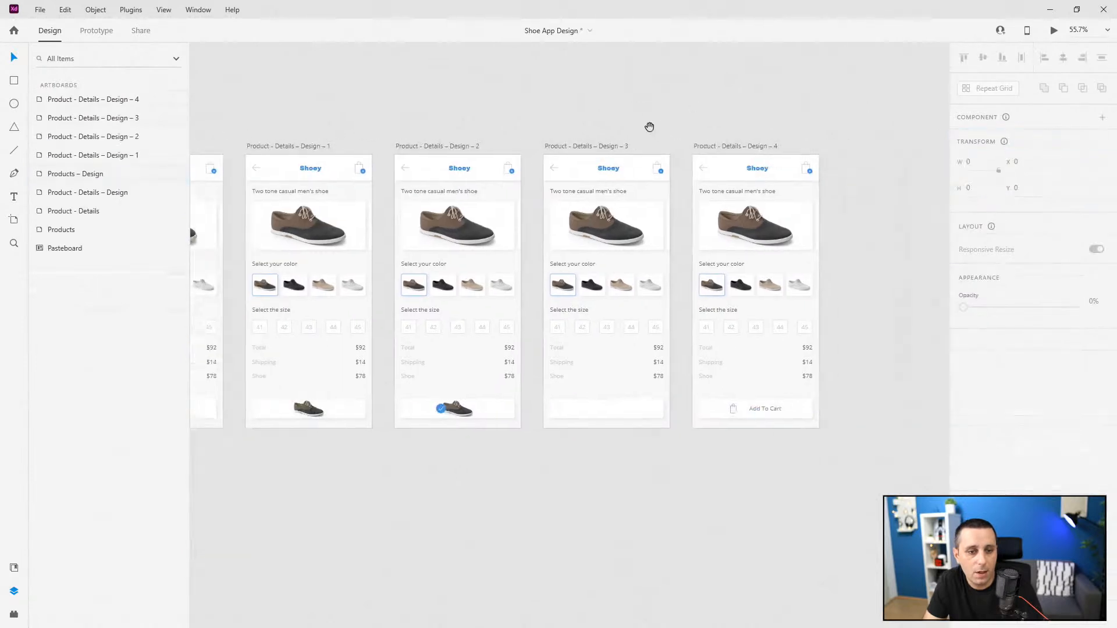
{"action": "left_click", "coordinate": [784, 413]}
{"action": "left_click", "coordinate": [1015, 213]}
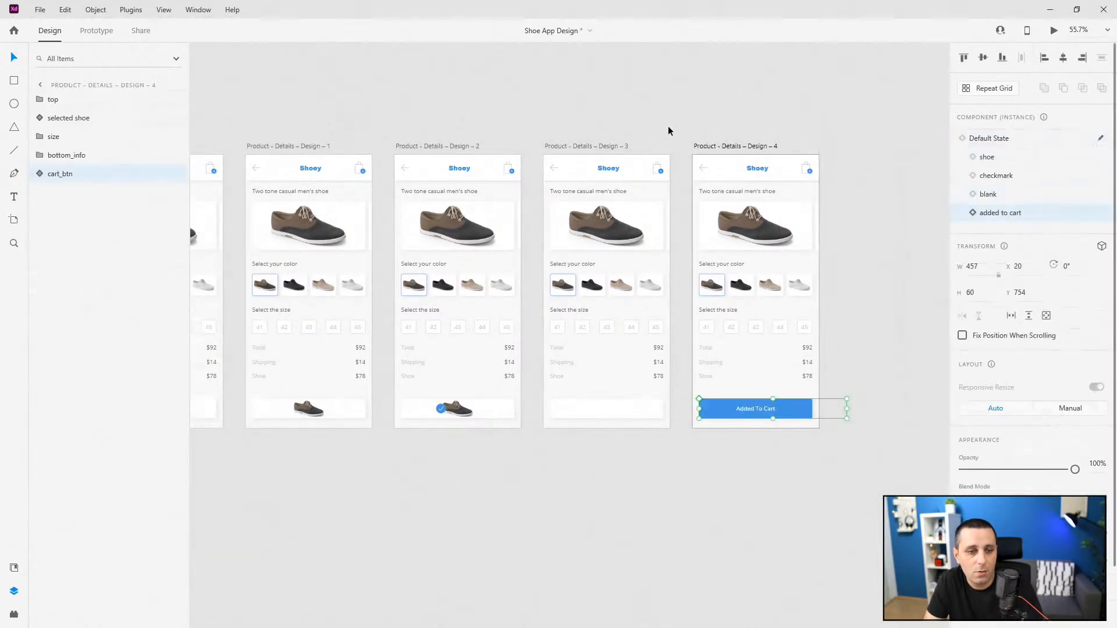
{"action": "left_click", "coordinate": [668, 127]}
{"action": "left_click_drag", "start_coordinate": [500, 124], "coordinate": [623, 98]}
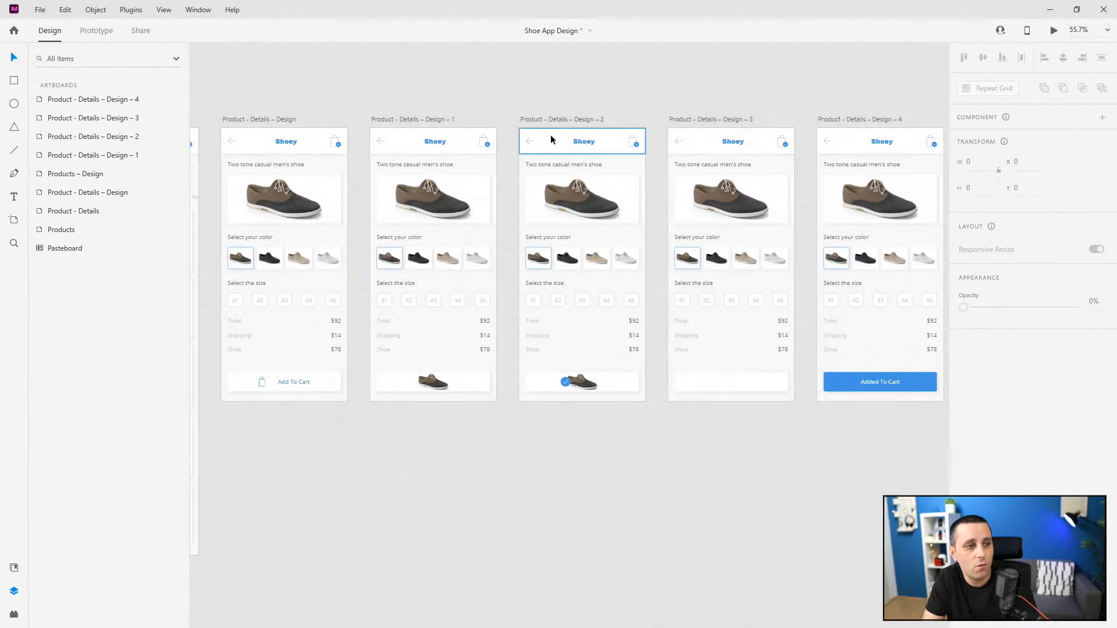
Step: In prototype mode, link cart_btn on Product - Details – Design to the Product - Details – Design – 1 artboard
{"action": "left_click", "coordinate": [263, 120]}
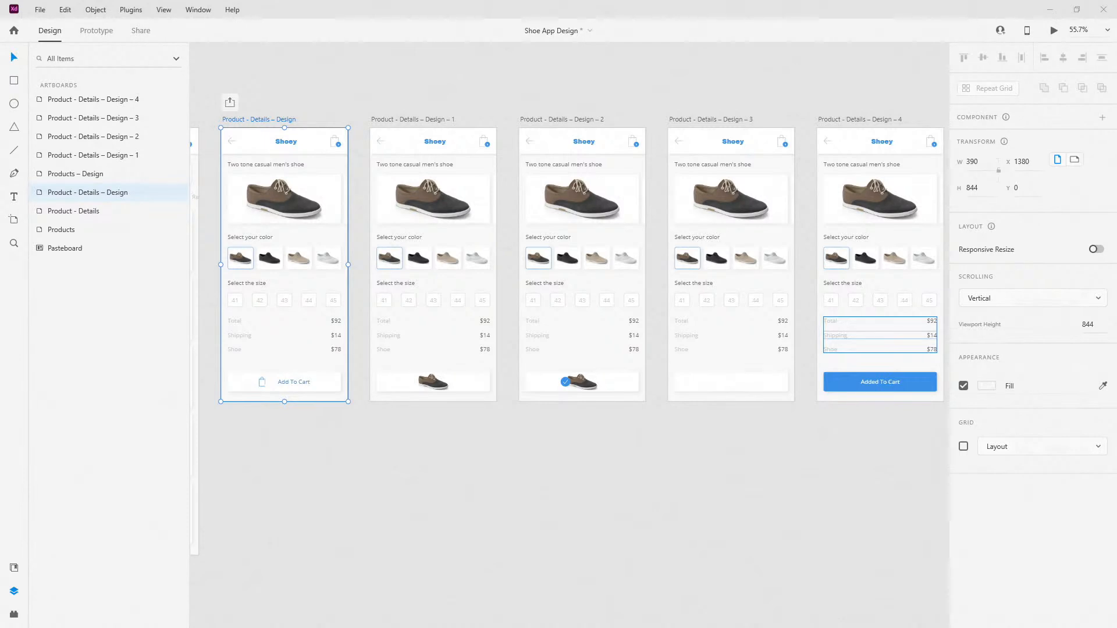
{"action": "left_click", "coordinate": [303, 377]}
{"action": "left_click", "coordinate": [98, 29]}
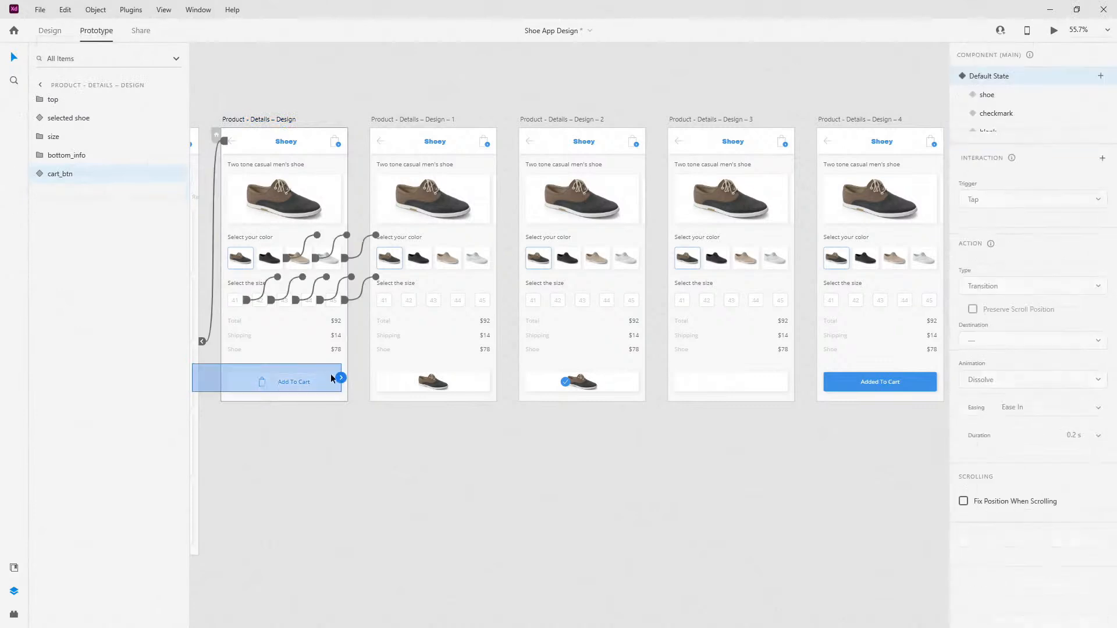
{"action": "left_click_drag", "start_coordinate": [354, 375], "coordinate": [446, 347]}
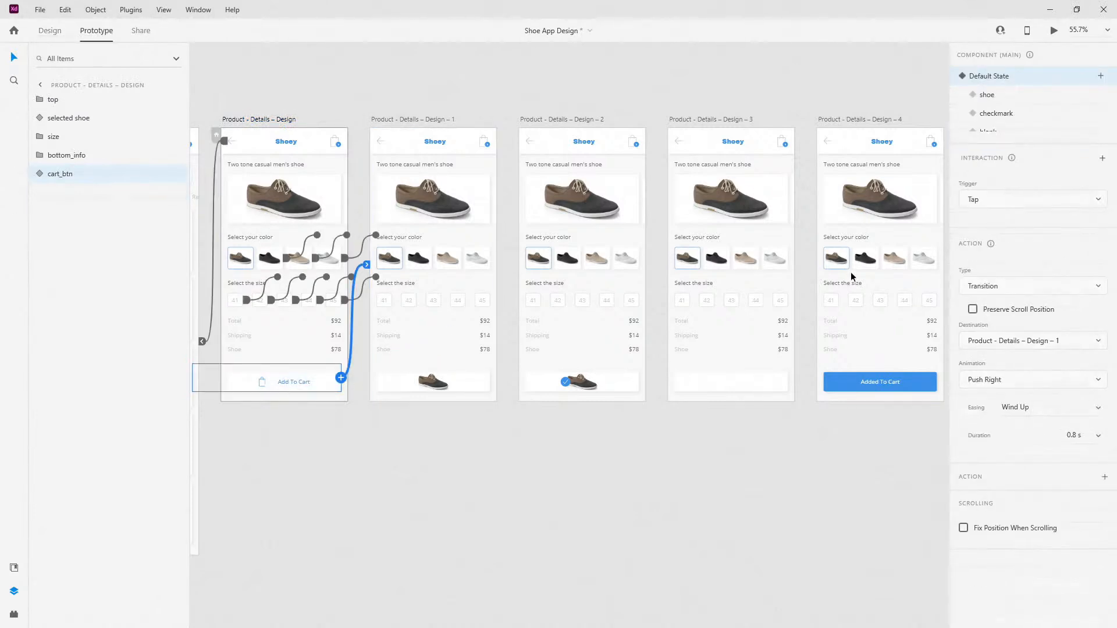
Step: Set the cart_btn interaction to Auto-Animate with Ease In-Out easing and a 1 s duration
{"action": "left_click", "coordinate": [998, 287]}
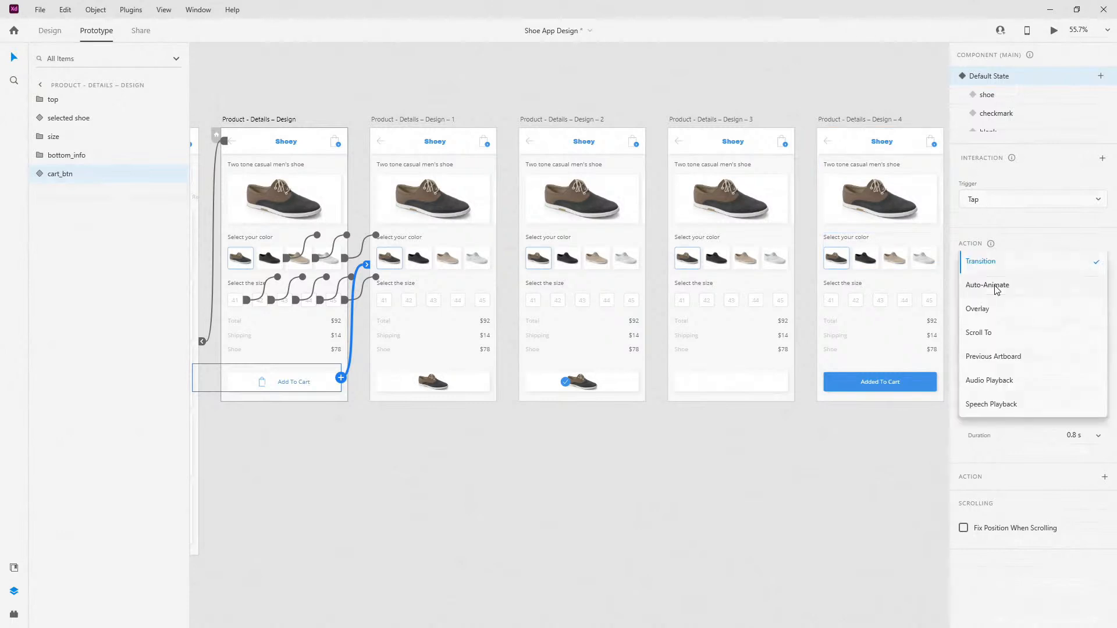
{"action": "left_click", "coordinate": [1000, 289]}
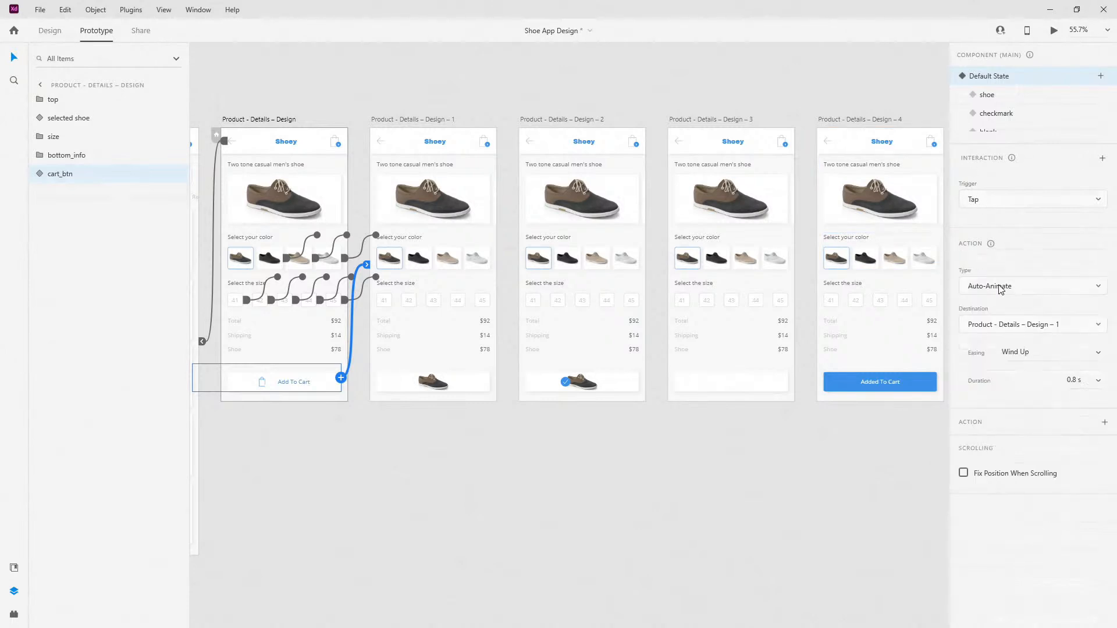
{"action": "left_click", "coordinate": [1098, 353]}
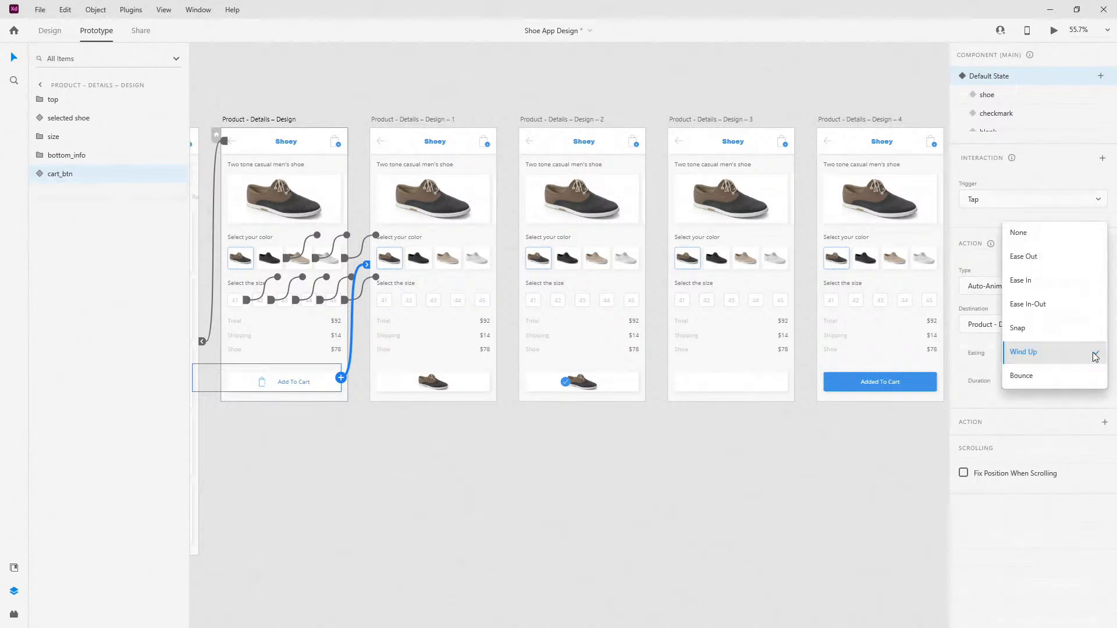
{"action": "left_click", "coordinate": [1055, 310]}
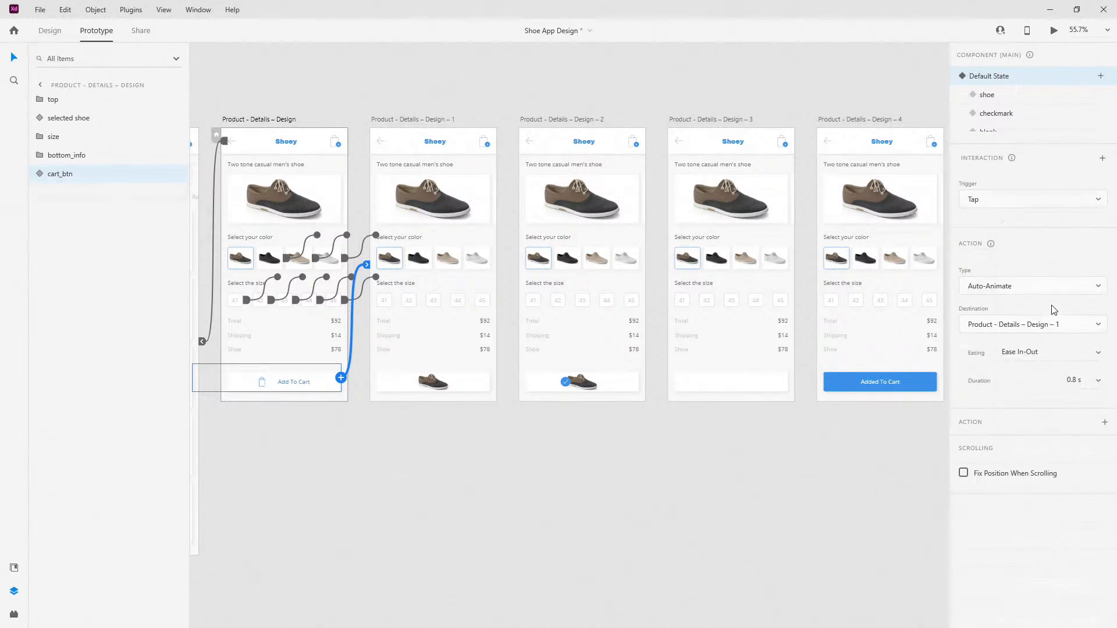
{"action": "left_click", "coordinate": [1098, 381]}
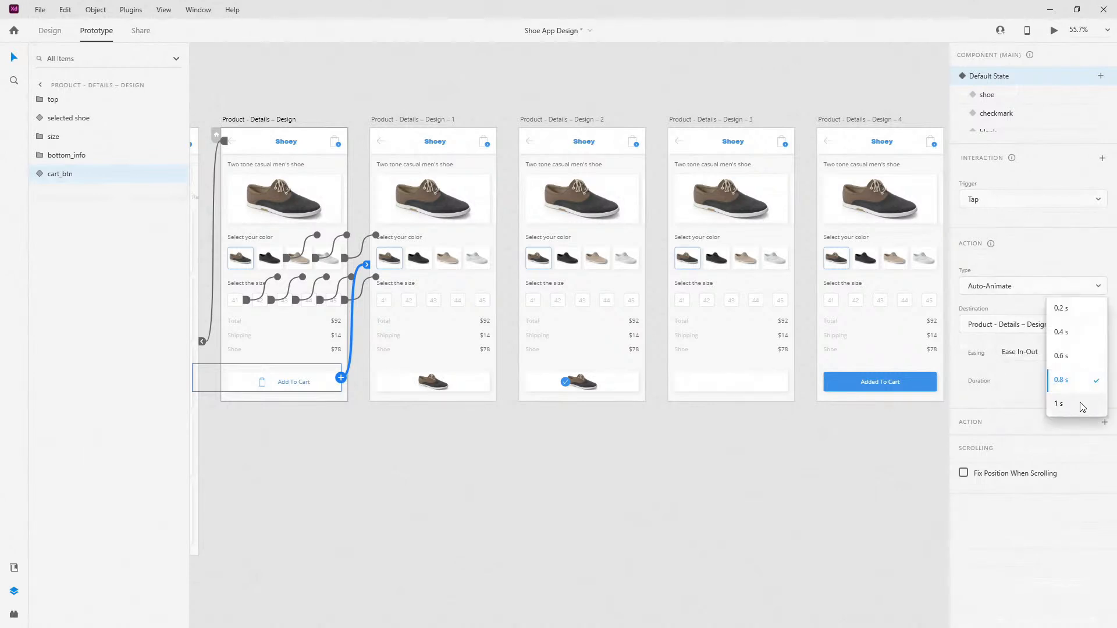
{"action": "left_click", "coordinate": [1083, 405]}
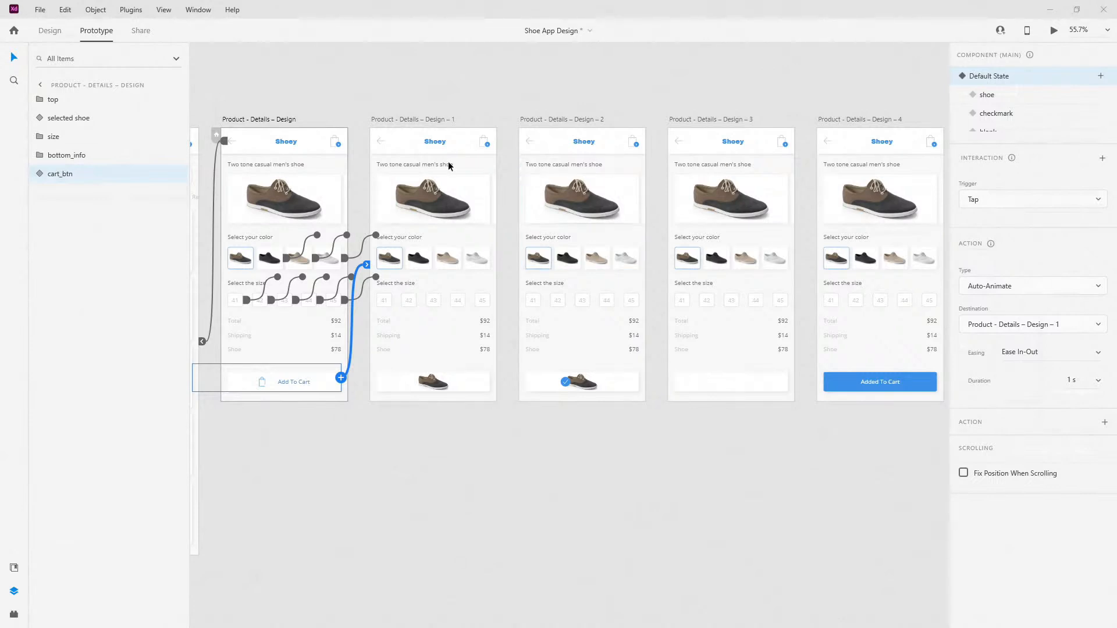
Step: Link the Product - Details – Design – 1 artboard to Design – 2 and set the trigger to Time
{"action": "left_click", "coordinate": [418, 117]}
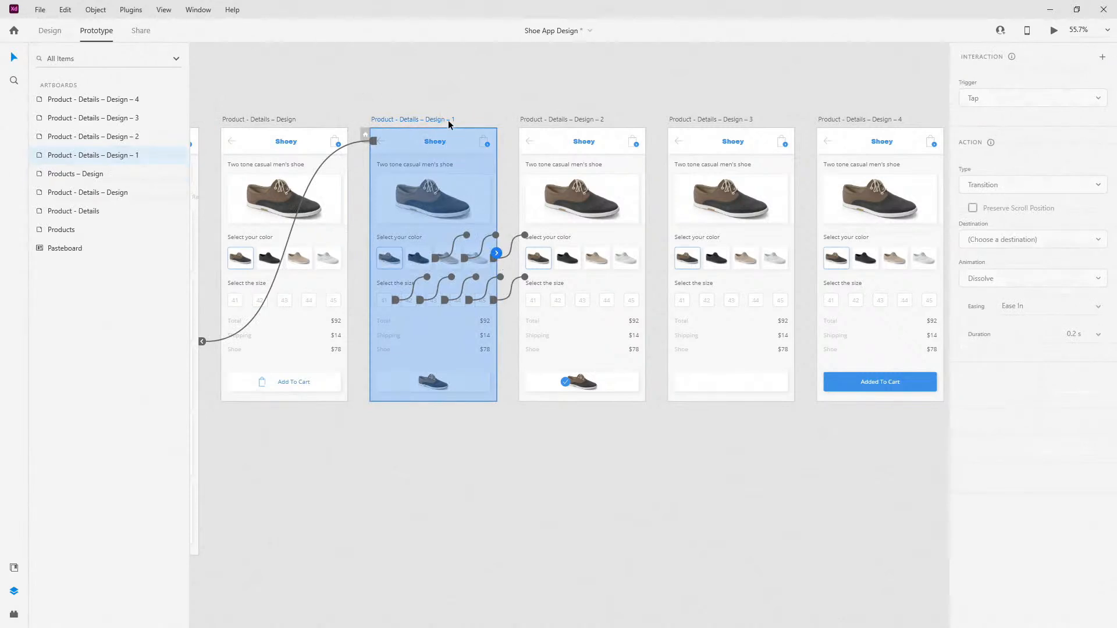
{"action": "left_click_drag", "start_coordinate": [497, 253], "coordinate": [582, 293]}
{"action": "left_click", "coordinate": [987, 99]}
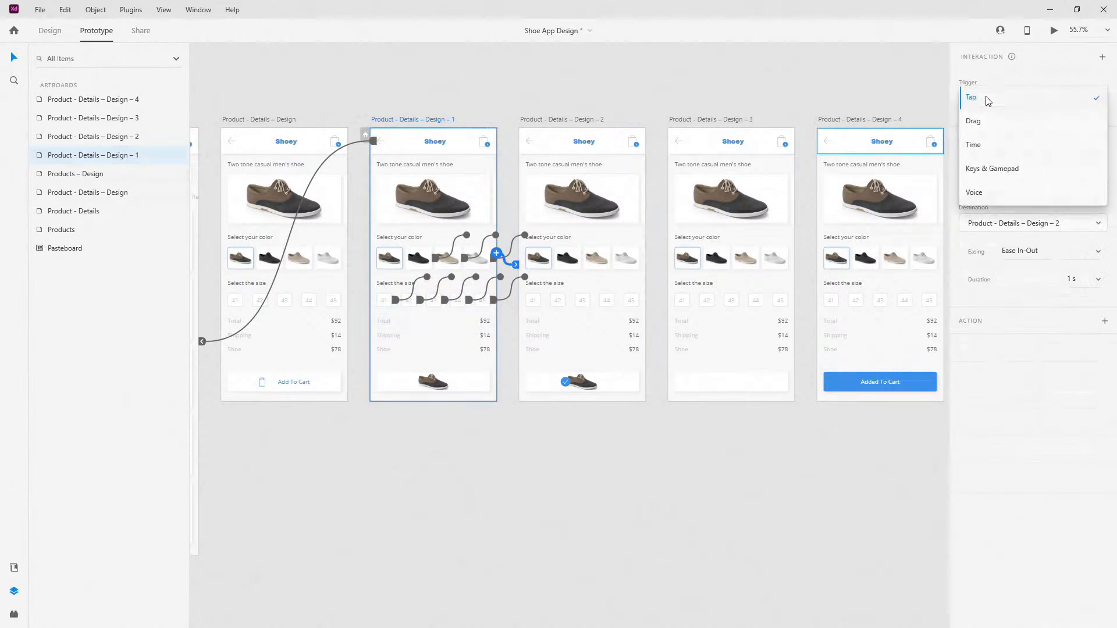
{"action": "left_click", "coordinate": [992, 148]}
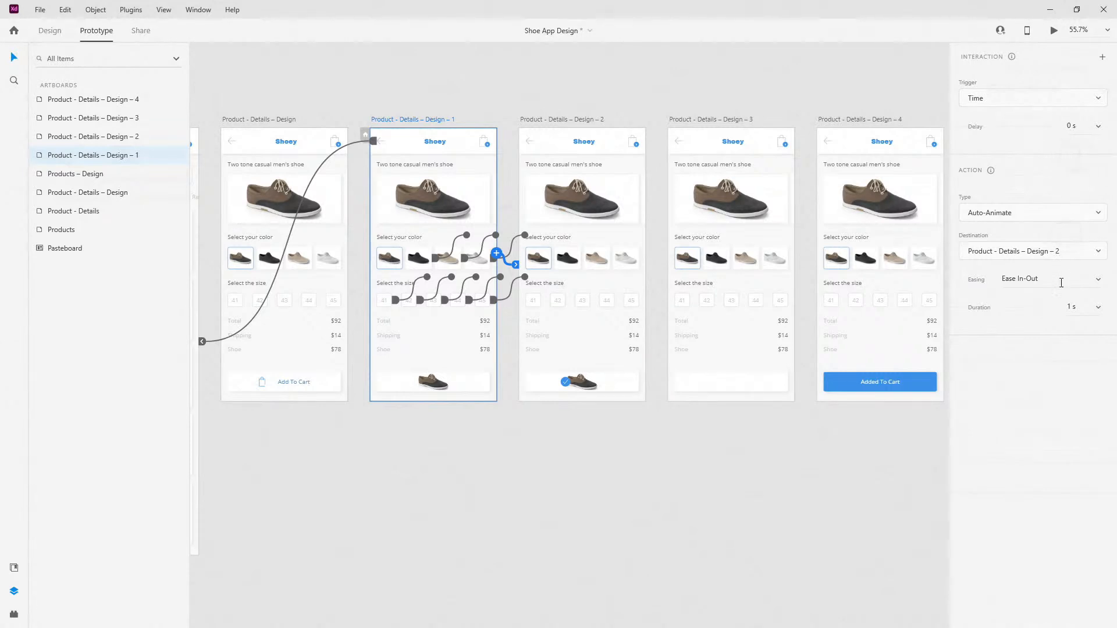
Step: Link the Product - Details – Design – 2 artboard to Design – 3 and set the delay to 0.2 s
{"action": "left_click", "coordinate": [581, 120]}
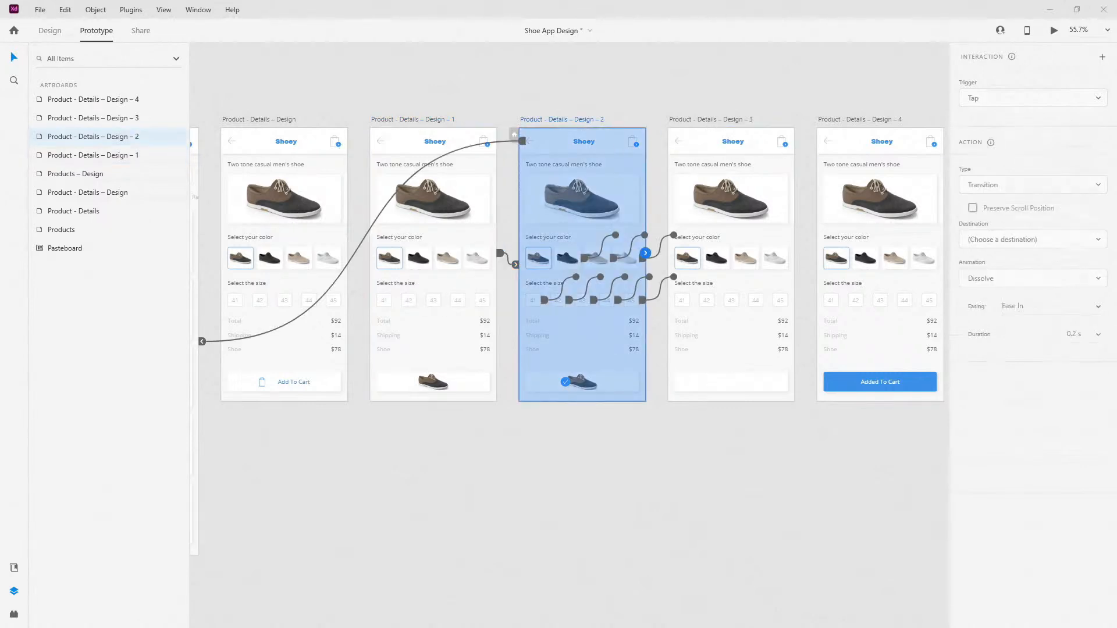
{"action": "left_click_drag", "start_coordinate": [646, 253], "coordinate": [754, 303]}
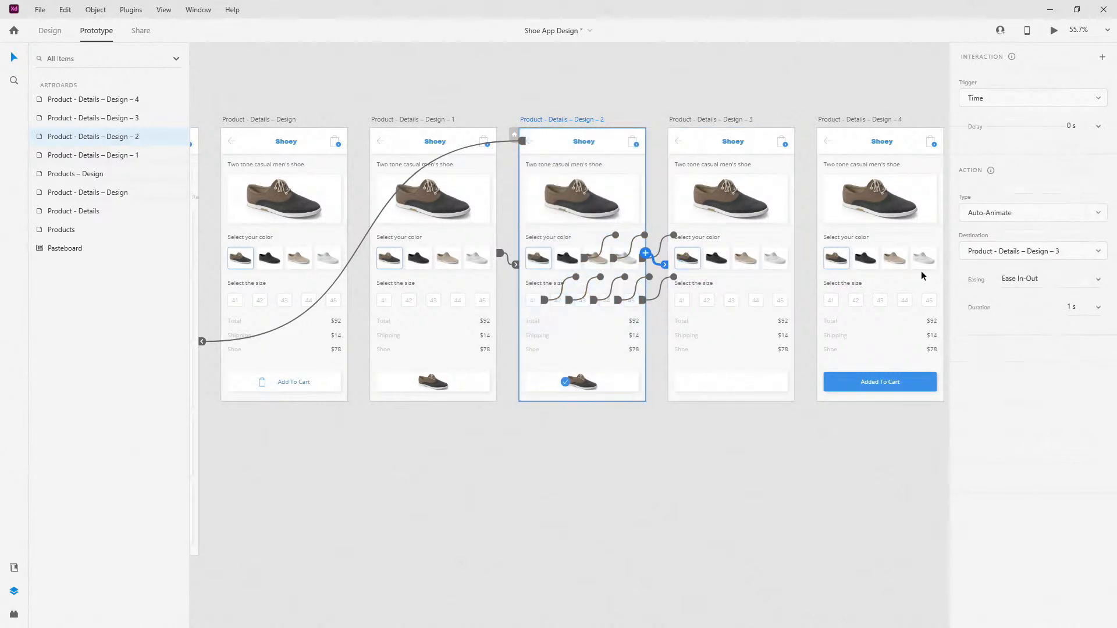
{"action": "left_click", "coordinate": [1067, 126]}
{"action": "type", "text": "0.8"}
{"action": "key", "text": "Return"}
Step: Link Product - Details – Design – 3 to Design – 4 with a 0 s delay and 0.8 s duration, and preview the prototype
{"action": "left_click", "coordinate": [719, 118]}
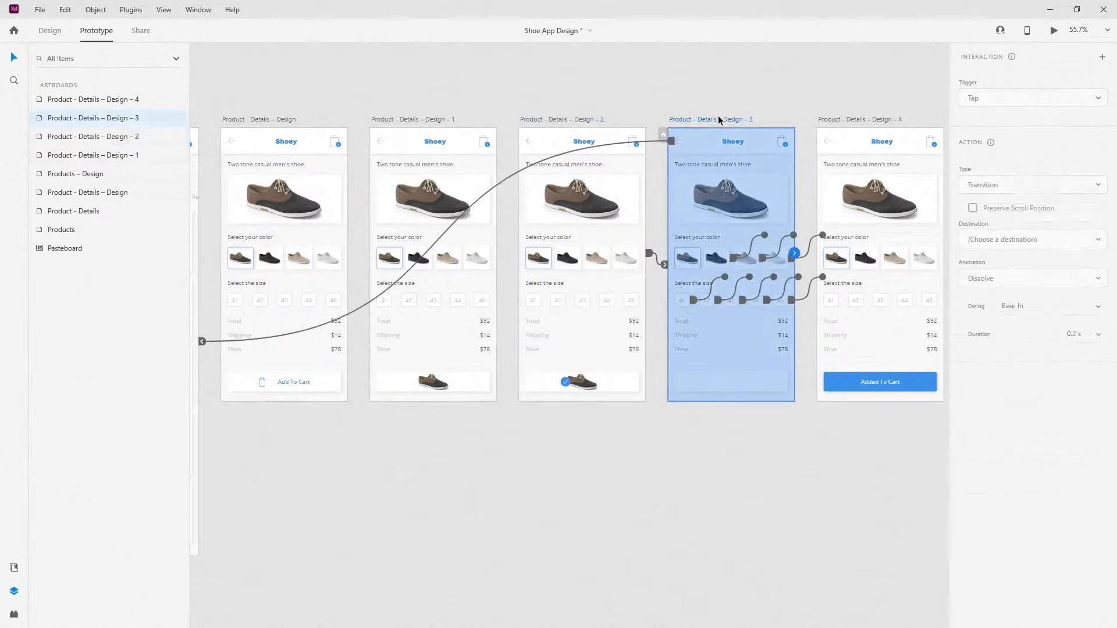
{"action": "left_click_drag", "start_coordinate": [795, 252], "coordinate": [877, 266]}
{"action": "left_click", "coordinate": [1081, 127]}
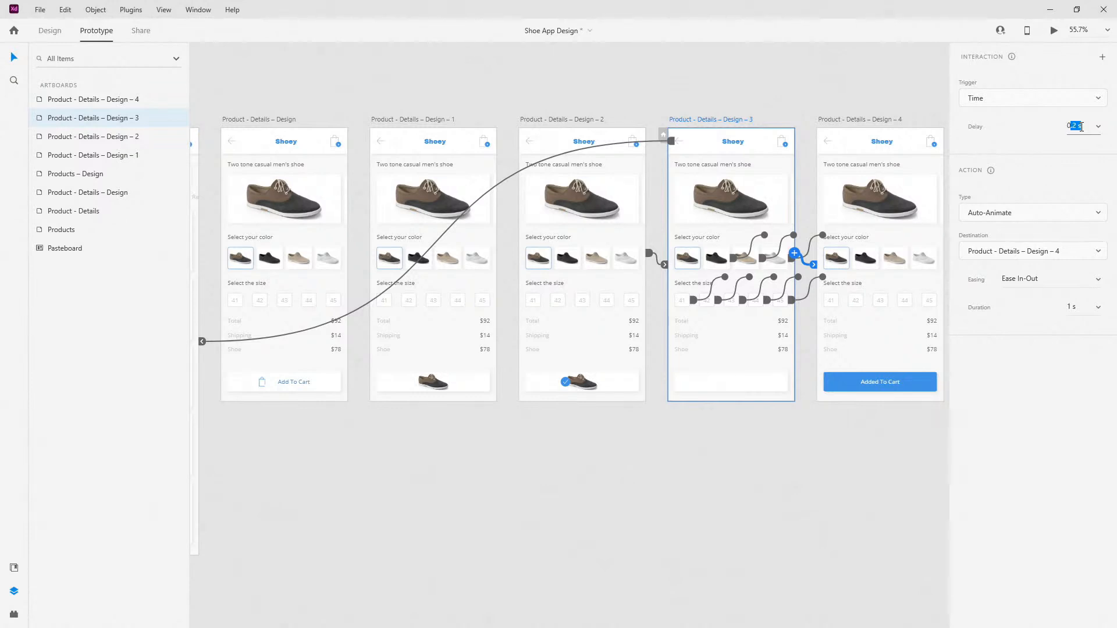
{"action": "type", "text": "0"}
{"action": "left_click", "coordinate": [1100, 310]}
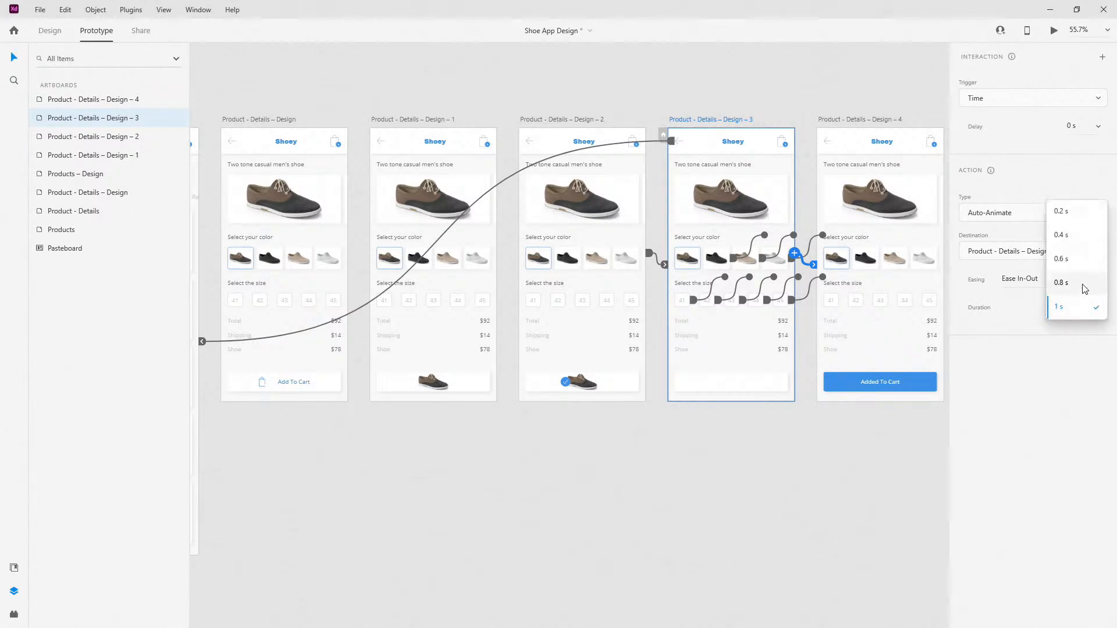
{"action": "left_click", "coordinate": [1085, 286]}
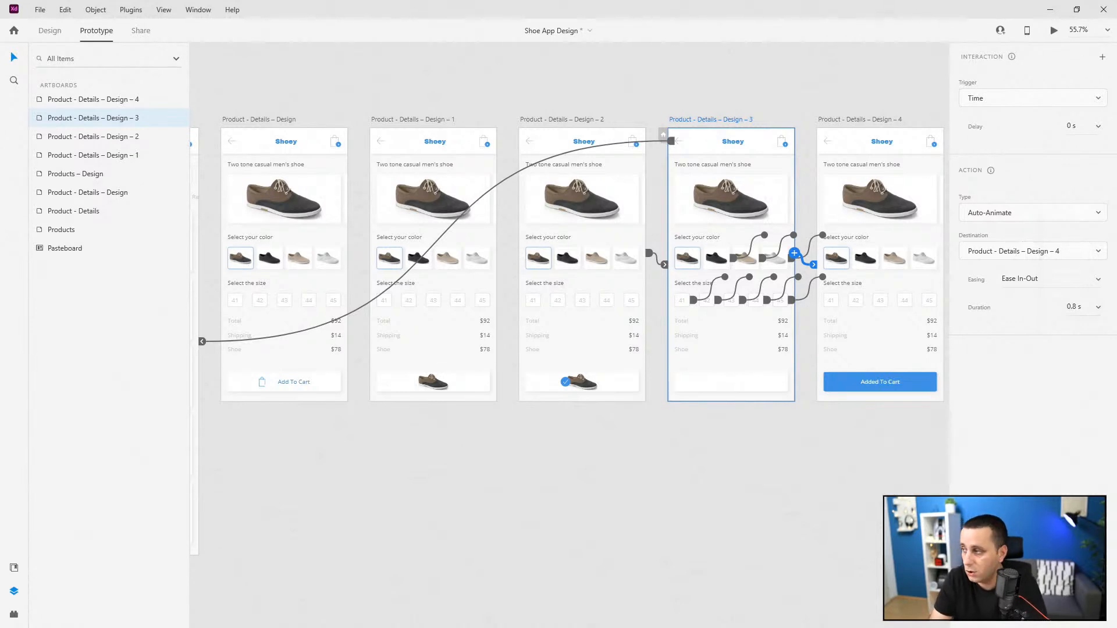
{"action": "key", "text": "ctrl+Return"}
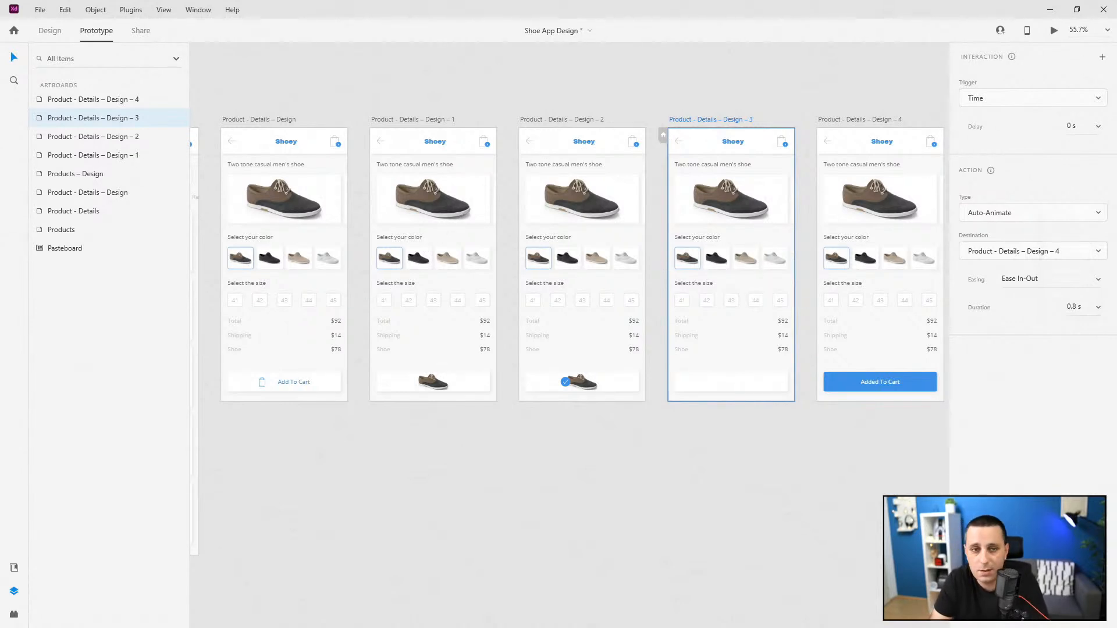
Step: In design mode, change the bag icon's item count on Product - Details – Design – 4 to 4
{"action": "left_click", "coordinate": [875, 98]}
{"action": "left_click_drag", "start_coordinate": [931, 120], "coordinate": [790, 105]}
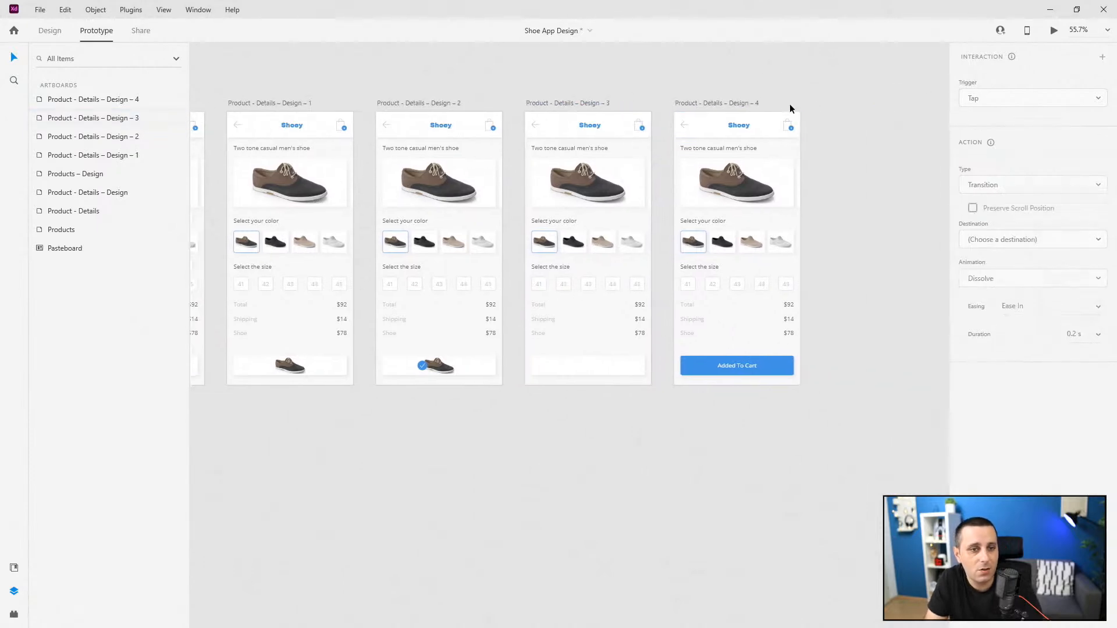
{"action": "scroll", "coordinate": [796, 119], "scroll_direction": "up", "scroll_amount": 10}
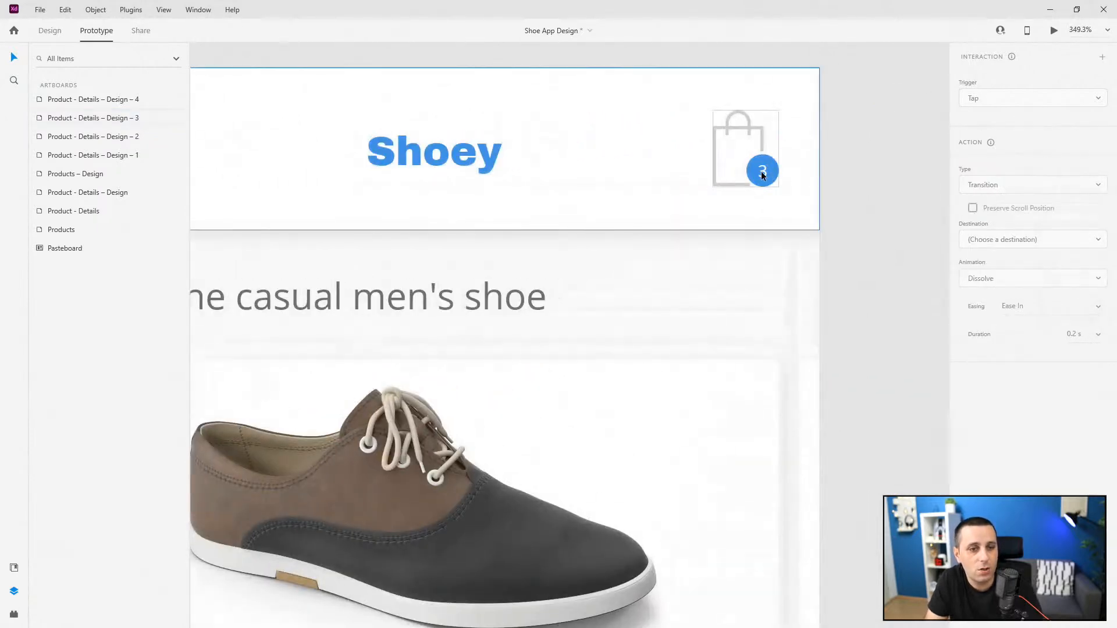
{"action": "double_click", "coordinate": [763, 176]}
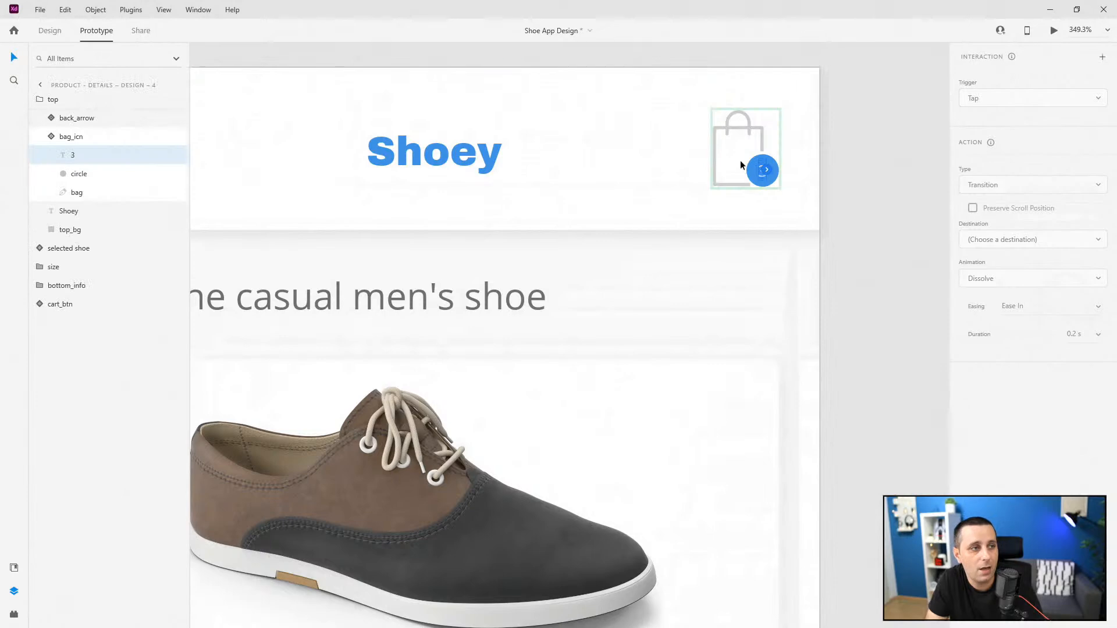
{"action": "left_click", "coordinate": [50, 30]}
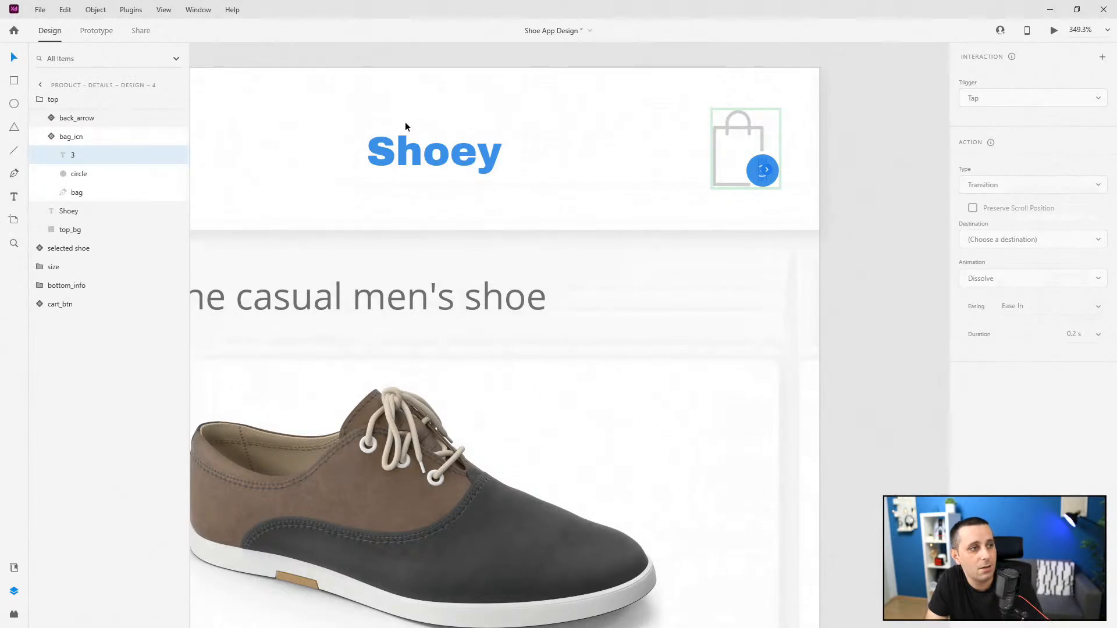
{"action": "double_click", "coordinate": [762, 171]}
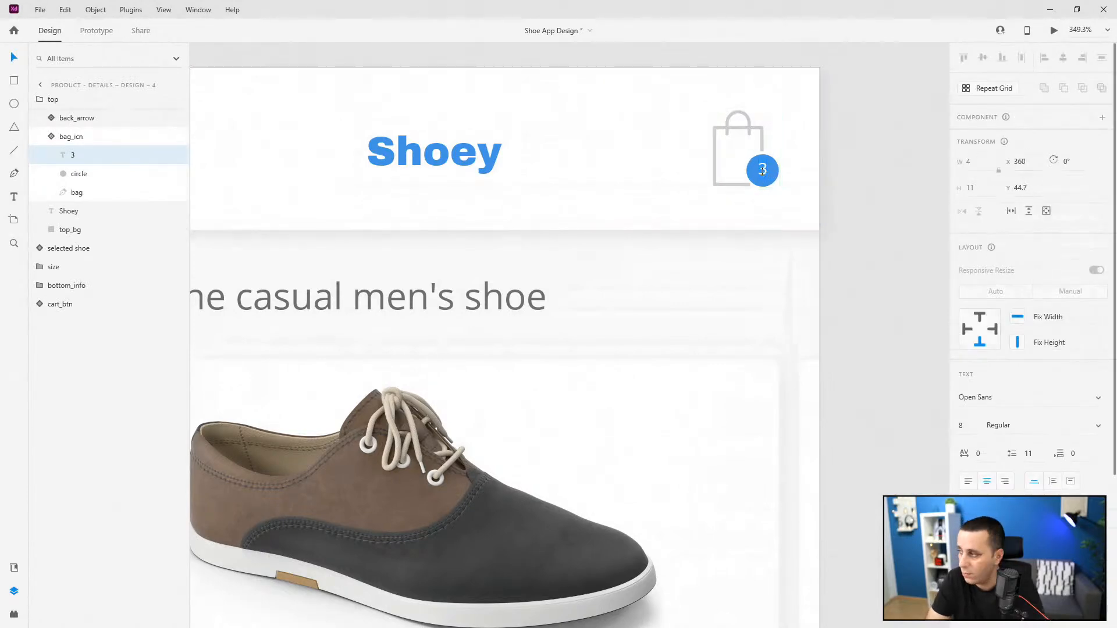
{"action": "key", "text": "Escape"}
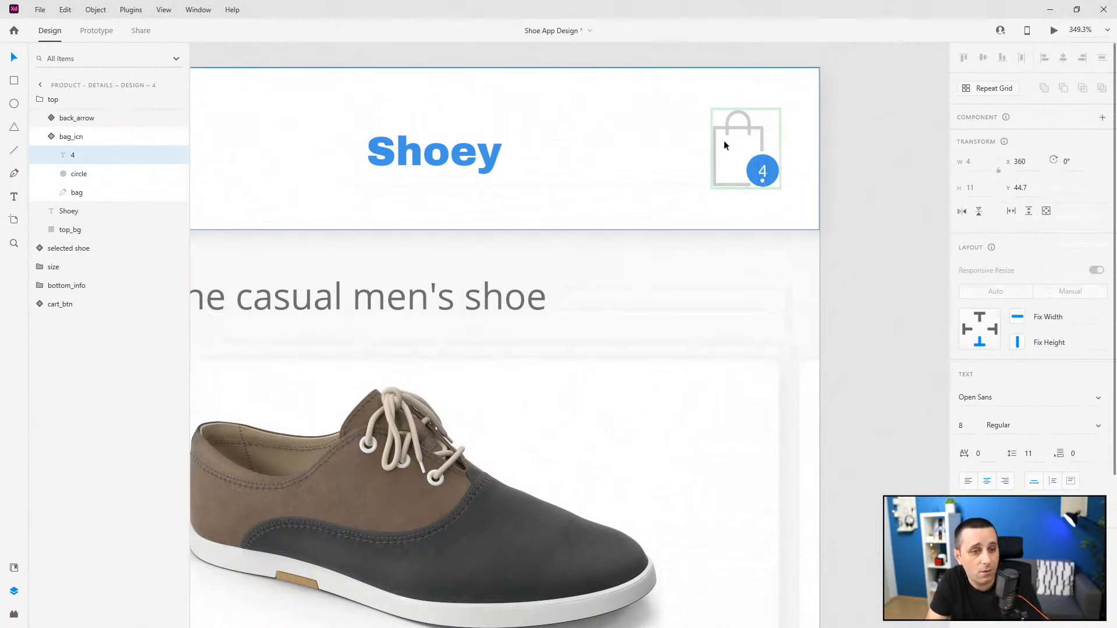
Step: Collapse the bag_icn component and the top group in the layer list of Product - Details – Design – 4
{"action": "left_click", "coordinate": [44, 133]}
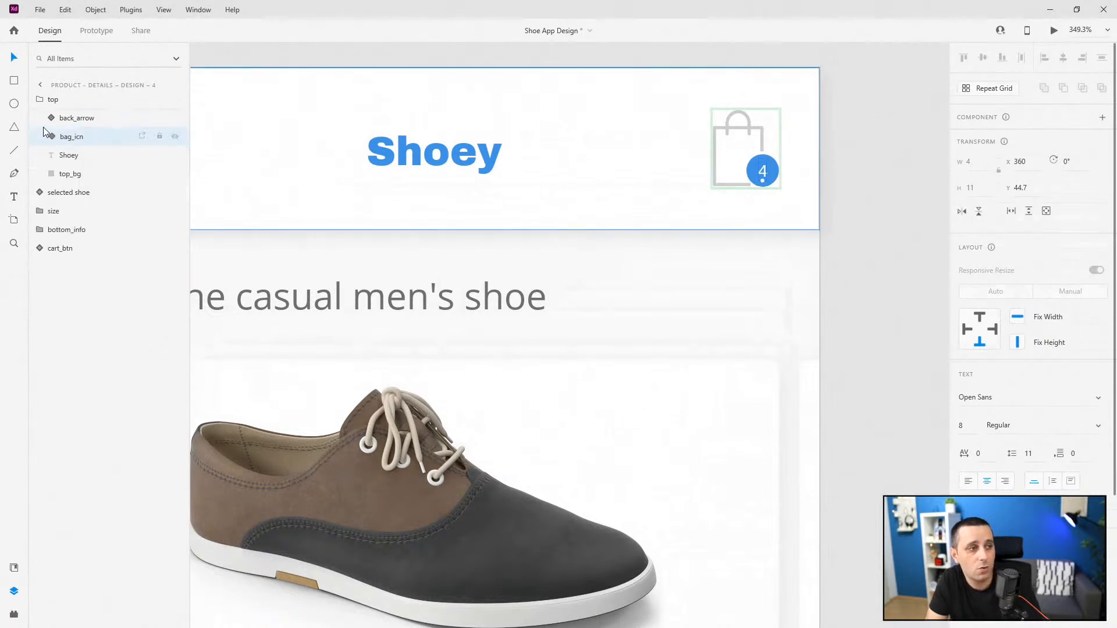
{"action": "left_click", "coordinate": [39, 99]}
{"action": "scroll", "coordinate": [837, 202], "scroll_direction": "down", "scroll_amount": 5}
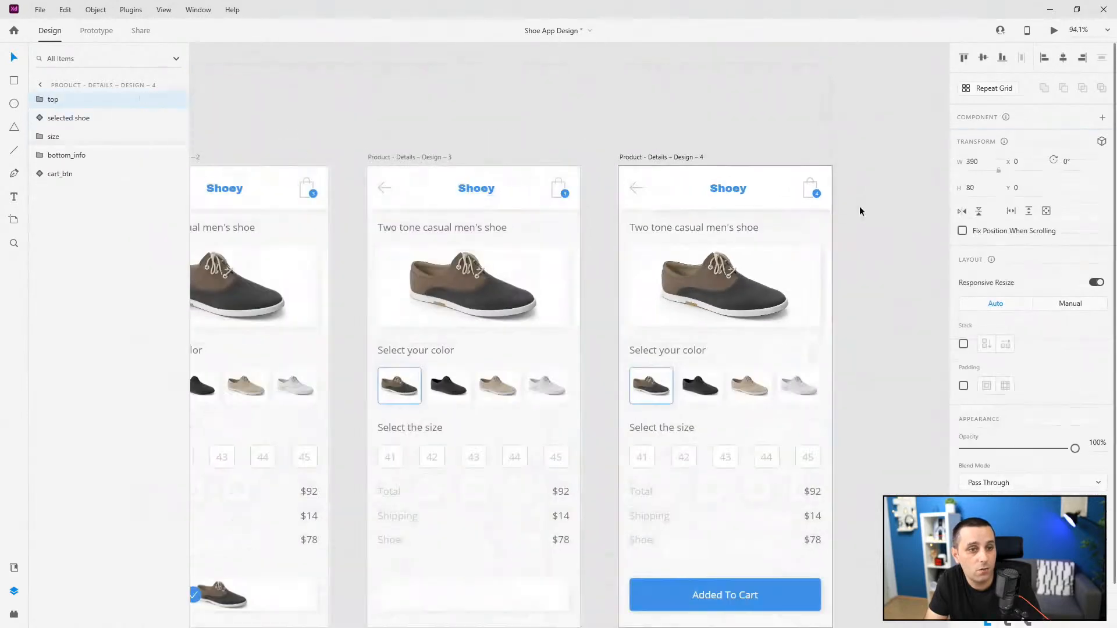
{"action": "scroll", "coordinate": [870, 225], "scroll_direction": "down", "scroll_amount": 4}
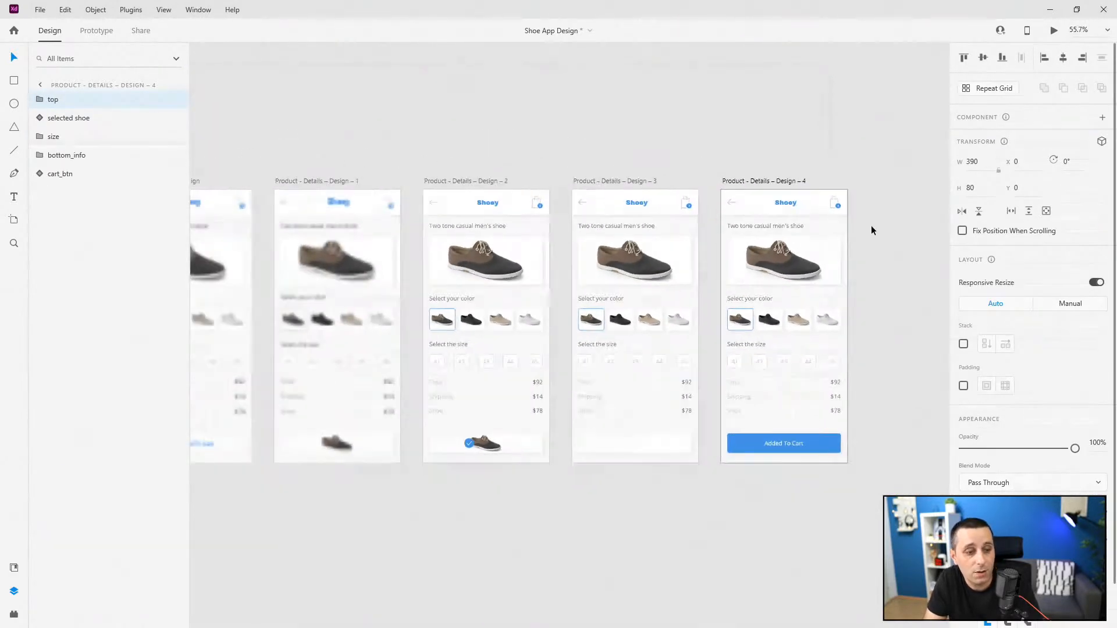
Step: Preview the prototype from the Product - Details – Design artboard, test the black, beige, white and two-tone color swatches, and close the preview
{"action": "left_click", "coordinate": [337, 190]}
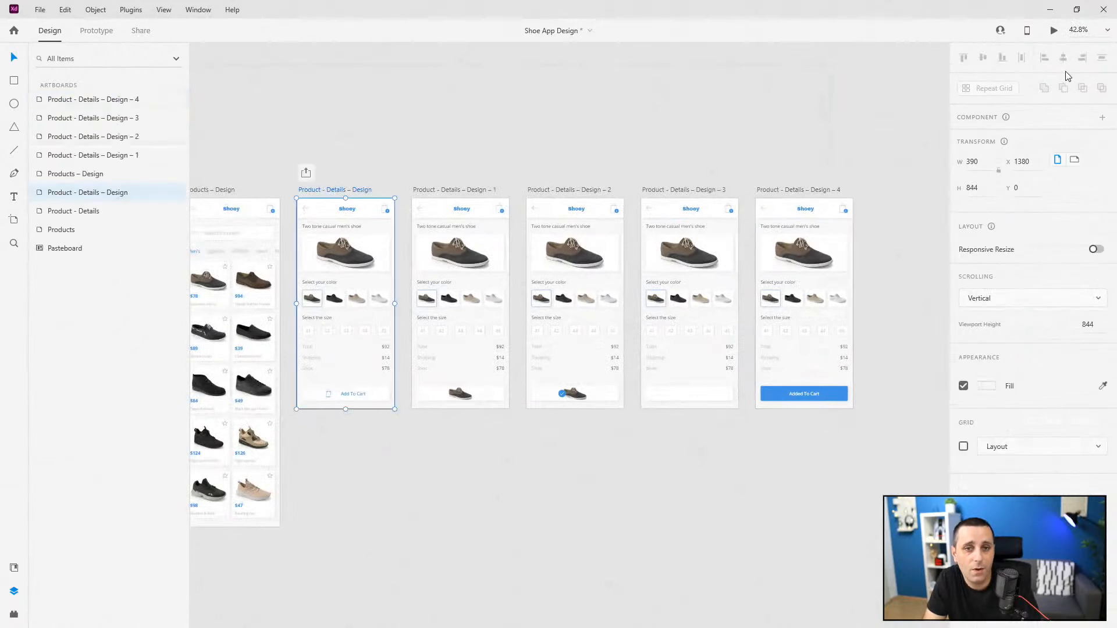
{"action": "left_click", "coordinate": [1054, 32]}
{"action": "left_click_drag", "start_coordinate": [418, 70], "coordinate": [359, 66]}
{"action": "left_click", "coordinate": [366, 314]}
{"action": "left_click", "coordinate": [425, 317]}
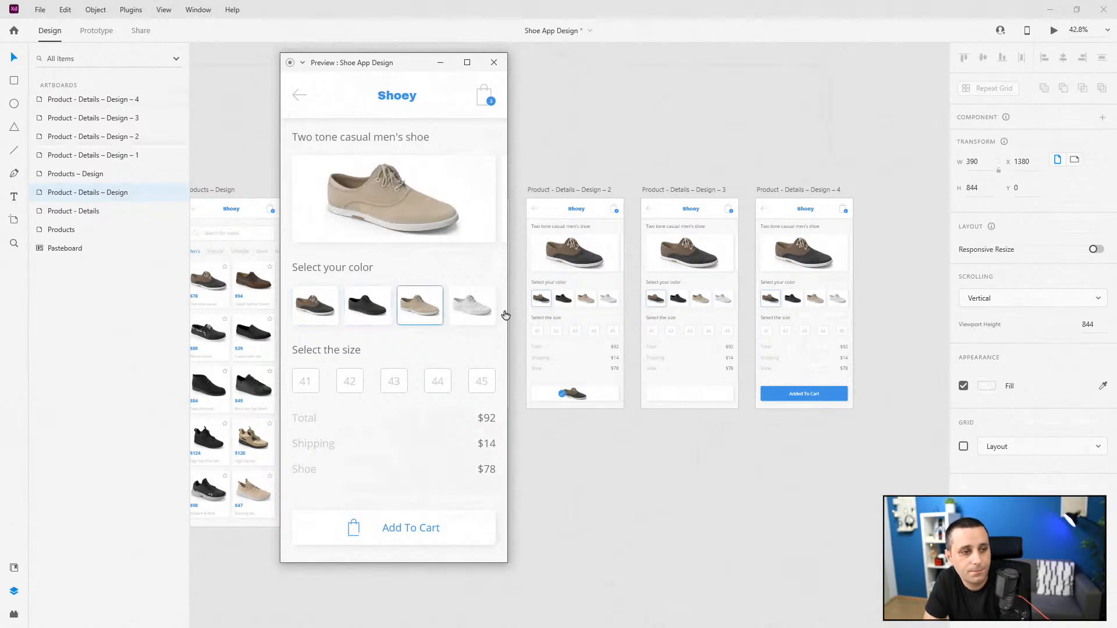
{"action": "left_click", "coordinate": [483, 317]}
{"action": "left_click", "coordinate": [302, 315]}
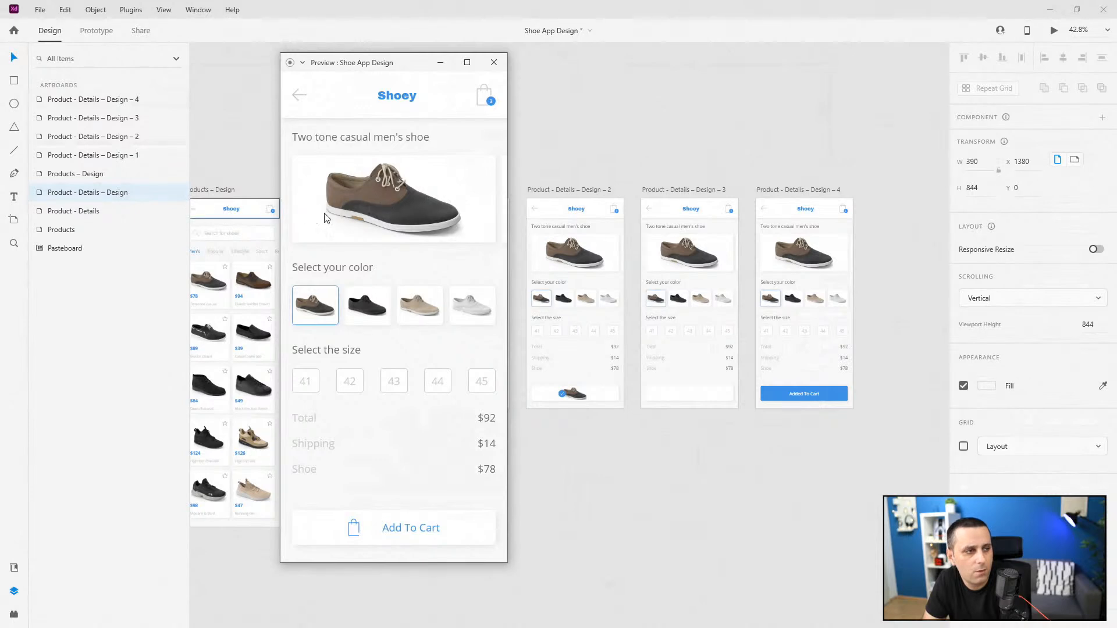
{"action": "left_click", "coordinate": [380, 317]}
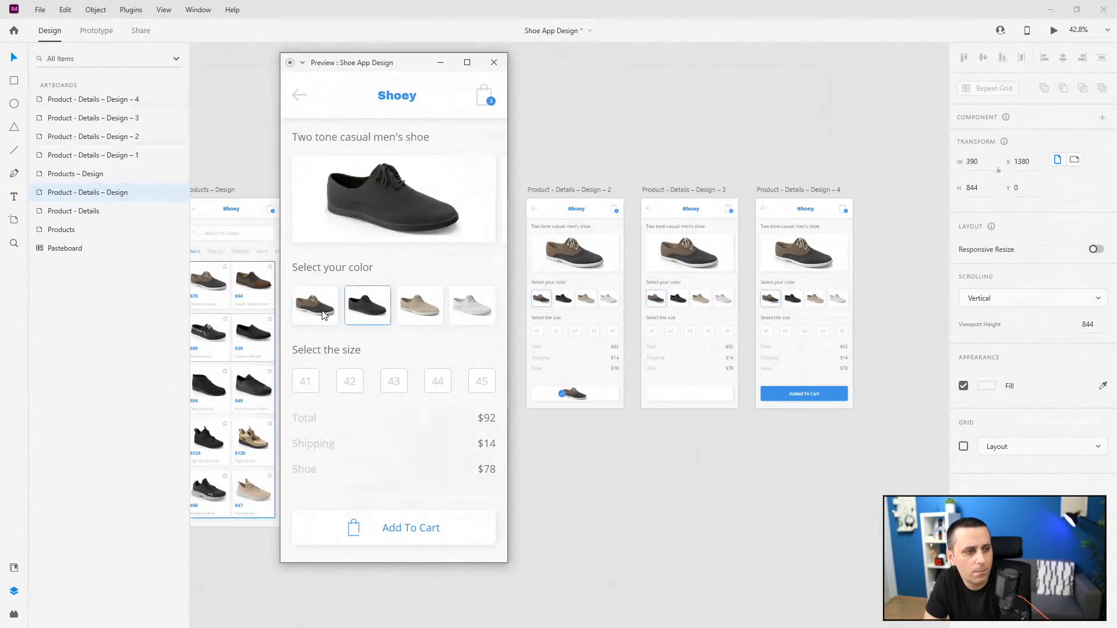
{"action": "left_click", "coordinate": [323, 315]}
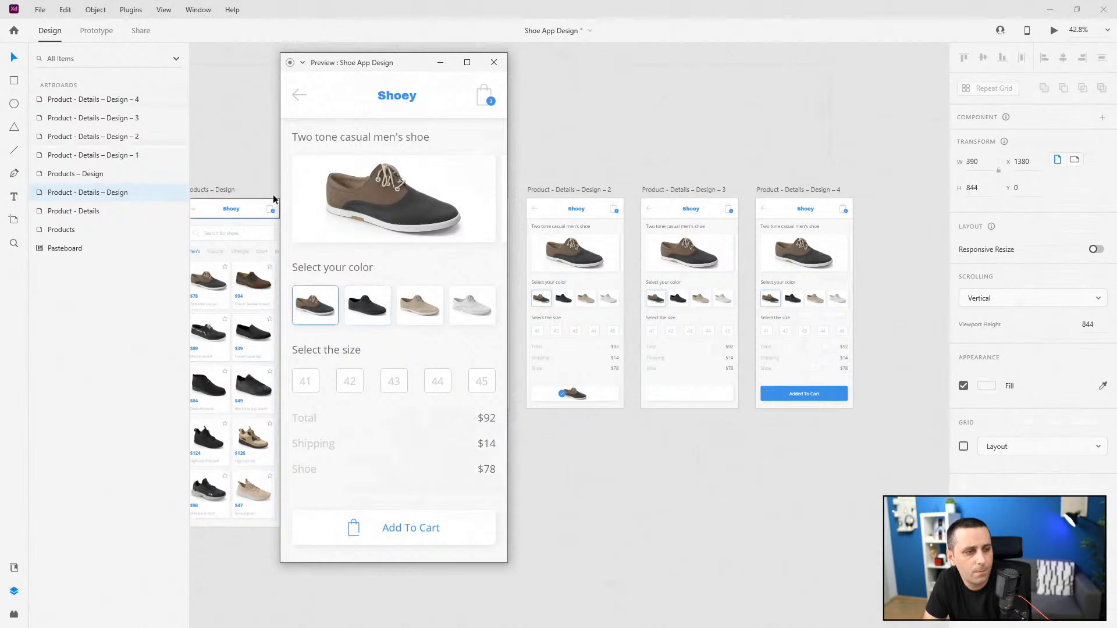
{"action": "left_click_drag", "start_coordinate": [378, 63], "coordinate": [604, 82]}
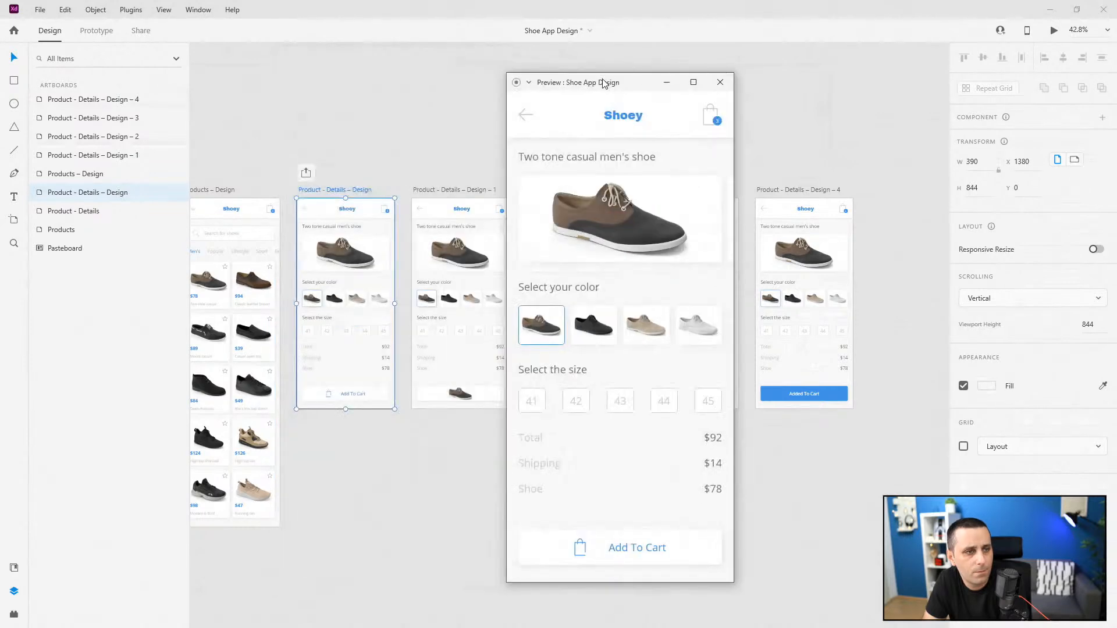
{"action": "left_click", "coordinate": [720, 82]}
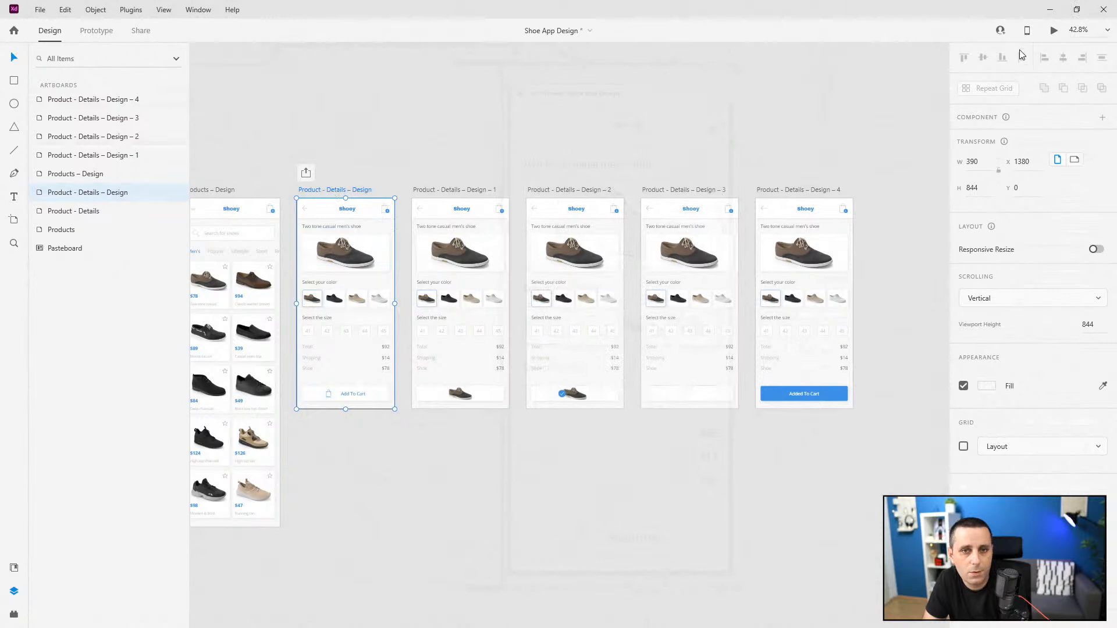
Step: Preview Product - Details – Design again, testing the white swatch, image carousel, size 41 toggle and Add To Cart animation, and close the preview
{"action": "left_click", "coordinate": [1055, 30]}
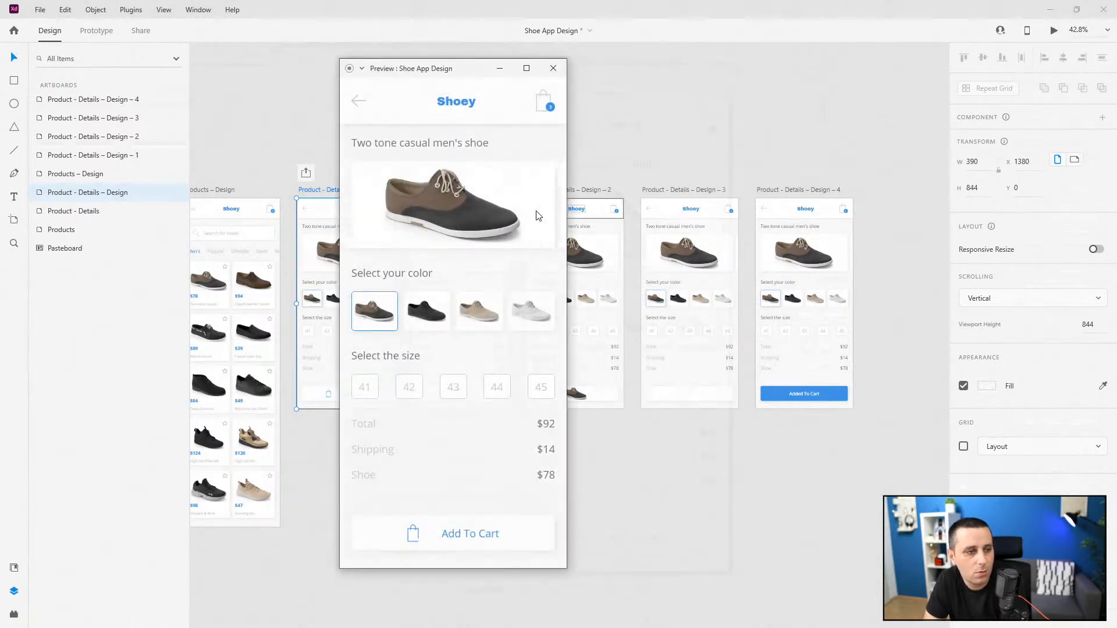
{"action": "left_click", "coordinate": [531, 320]}
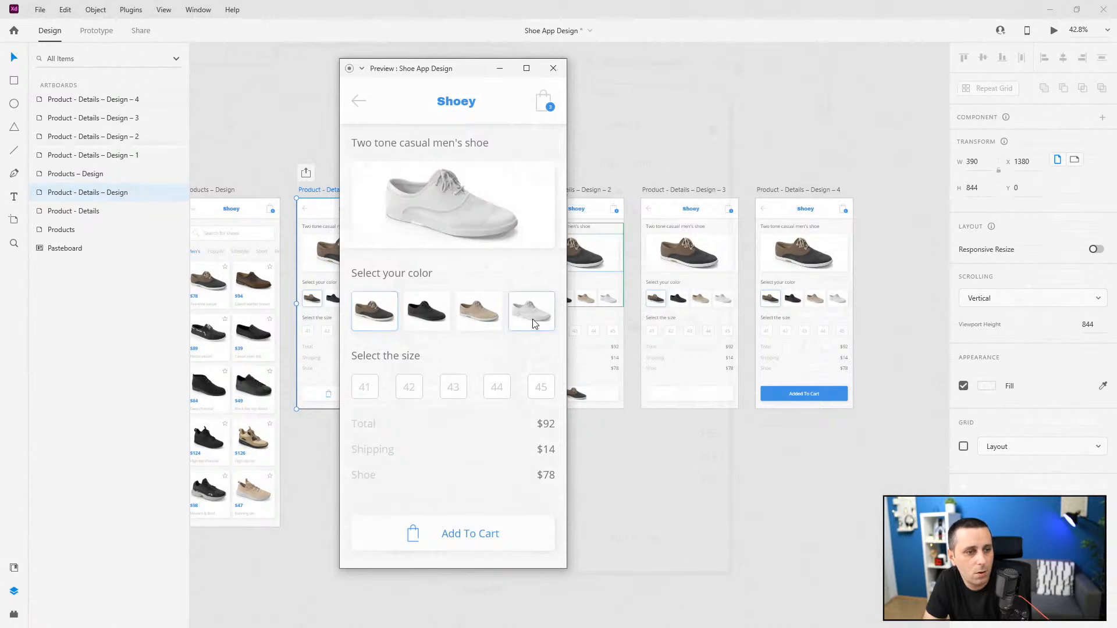
{"action": "left_click", "coordinate": [375, 317]}
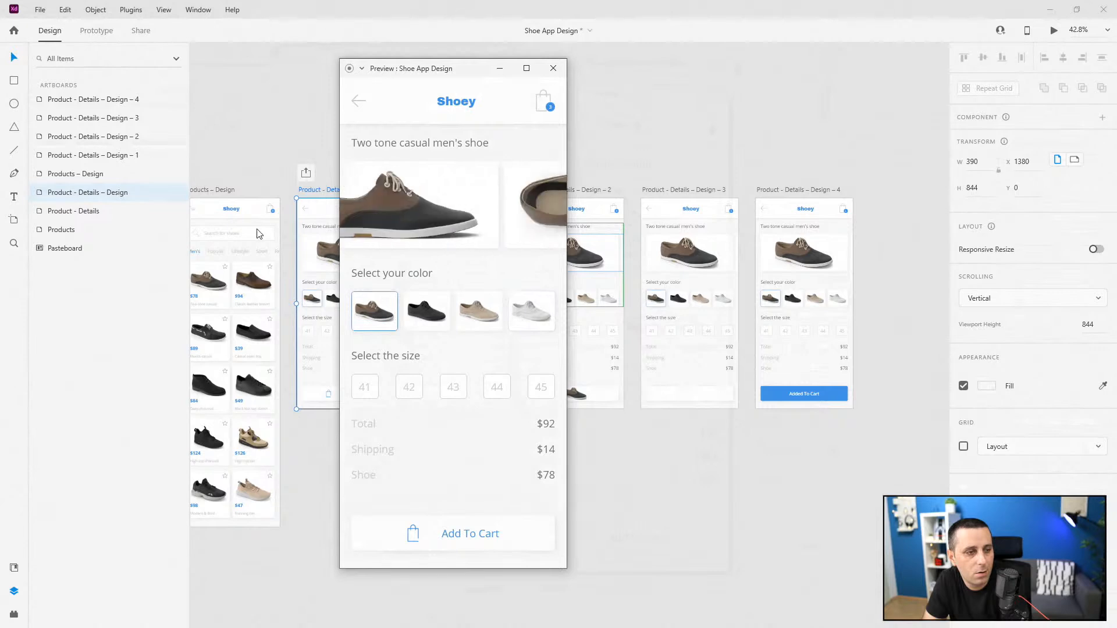
{"action": "left_click", "coordinate": [362, 391]}
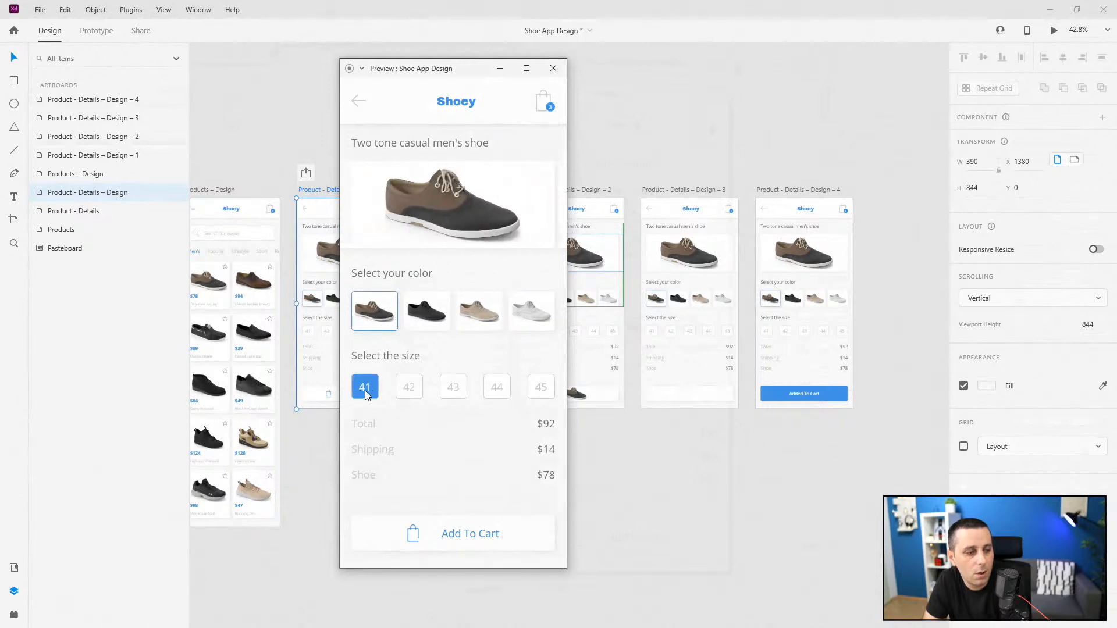
{"action": "left_click", "coordinate": [373, 386]}
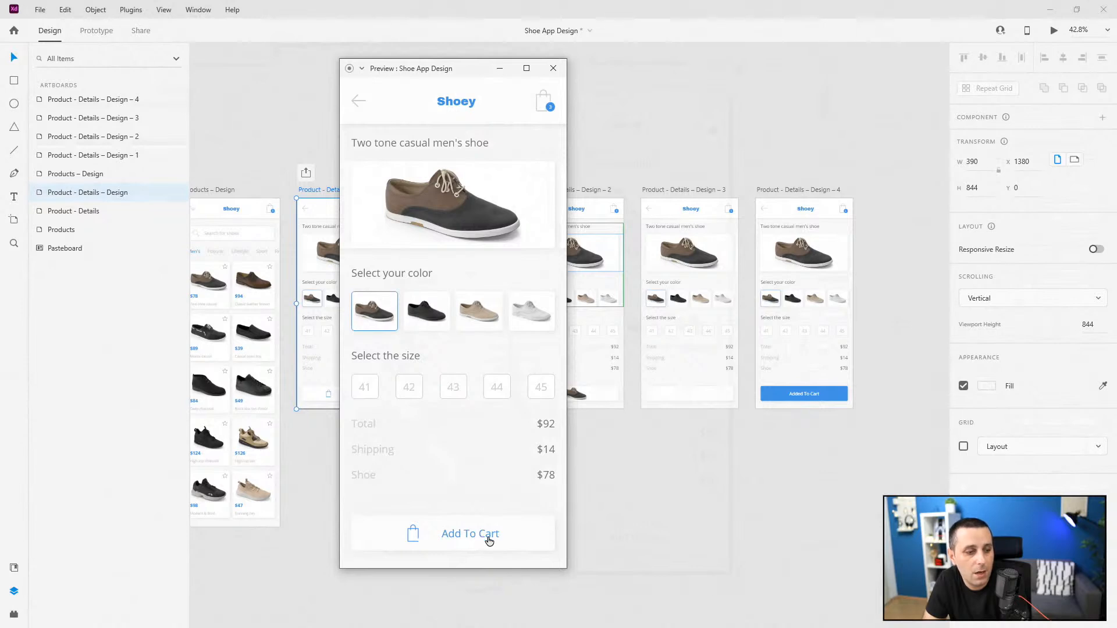
{"action": "left_click_drag", "start_coordinate": [409, 71], "coordinate": [400, 65]}
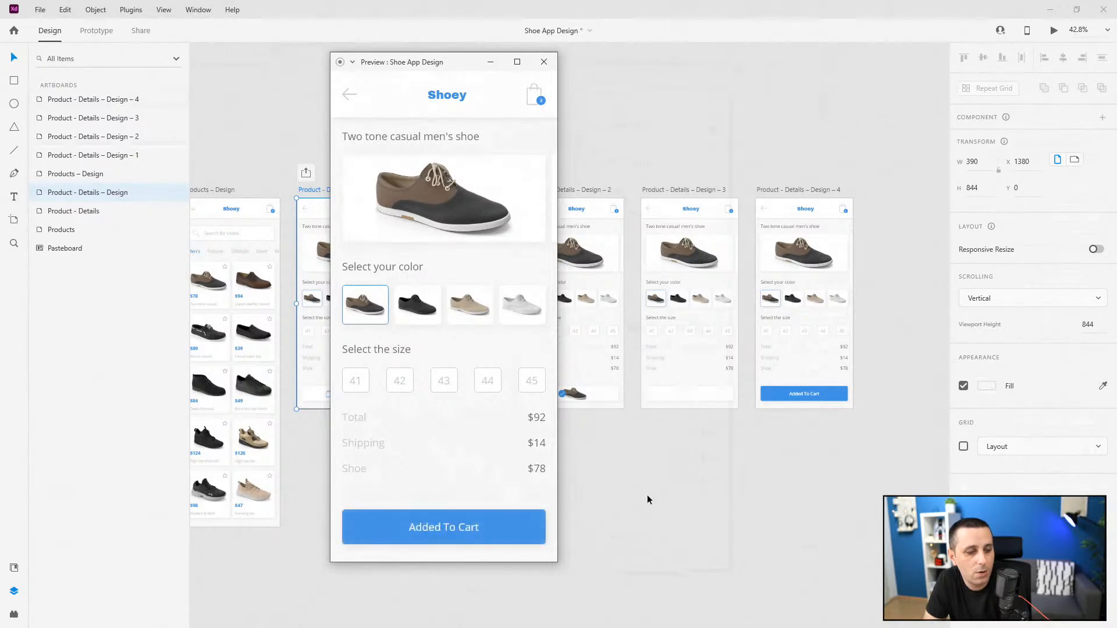
{"action": "left_click", "coordinate": [534, 69]}
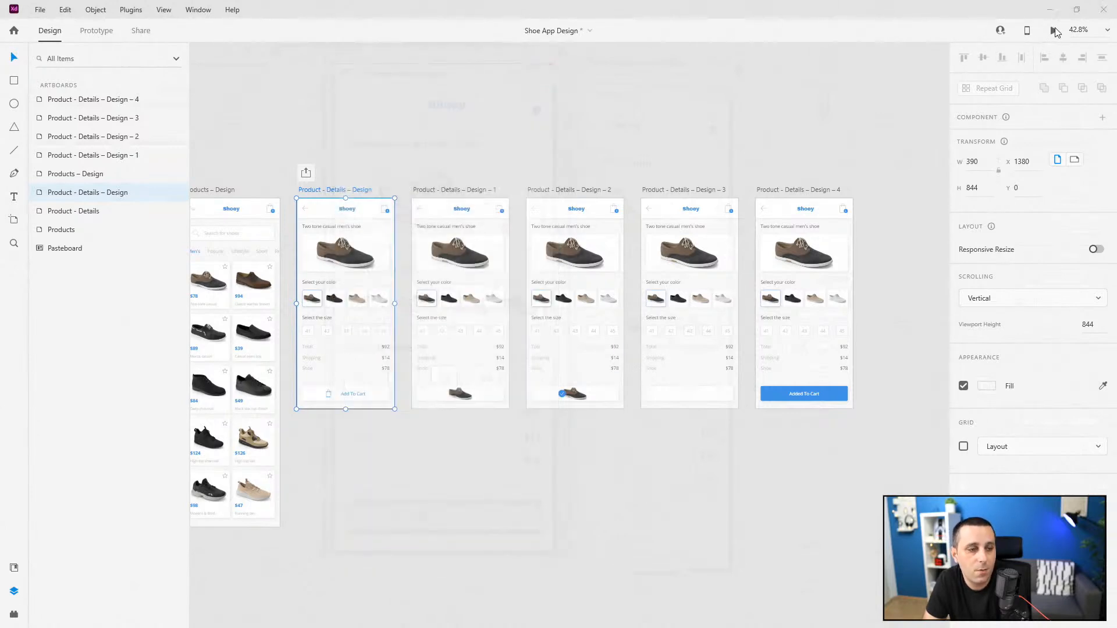
Step: In a new preview, go back to the product list, open the Two tone casual shoe, run its Add To Cart animation, and close the preview
{"action": "left_click_drag", "start_coordinate": [864, 121], "coordinate": [370, 65]}
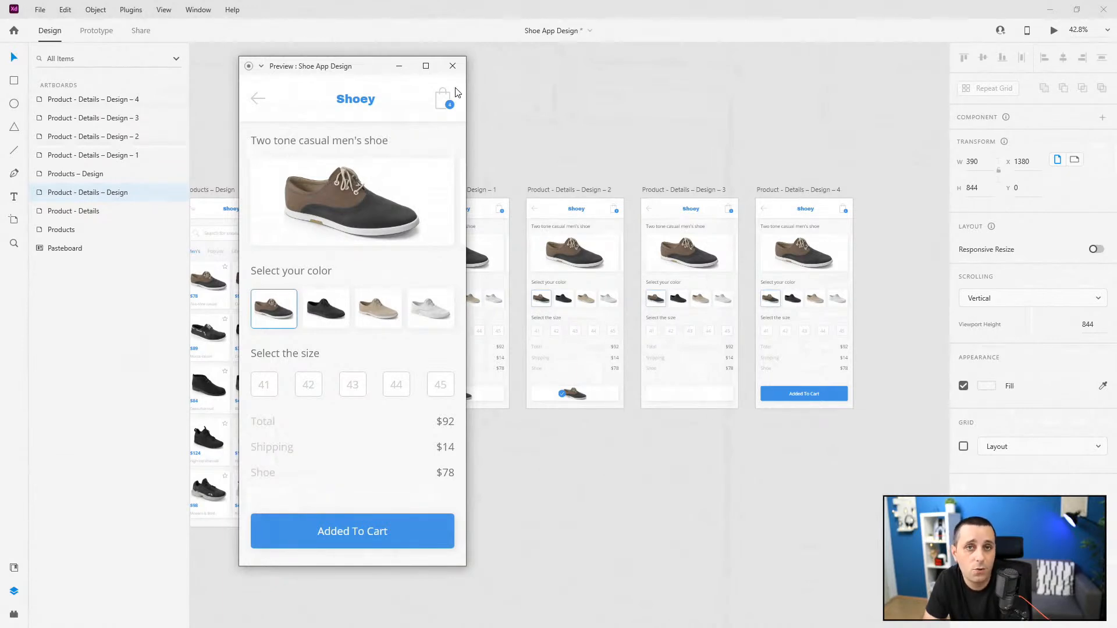
{"action": "left_click", "coordinate": [260, 102]}
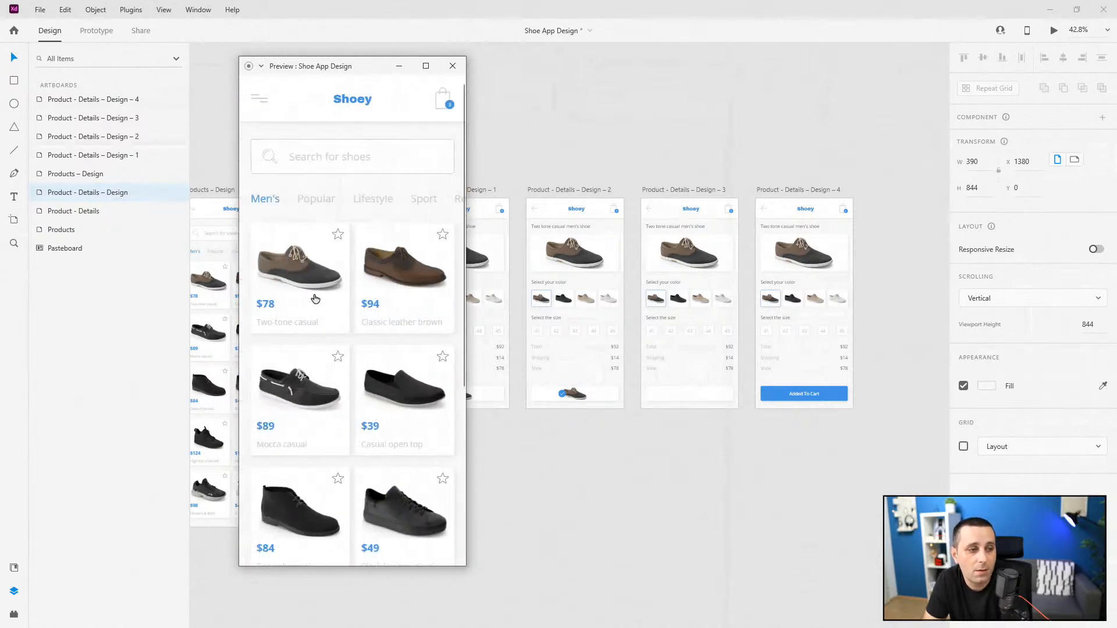
{"action": "left_click", "coordinate": [329, 314]}
{"action": "left_click", "coordinate": [329, 314]}
{"action": "left_click", "coordinate": [286, 315]}
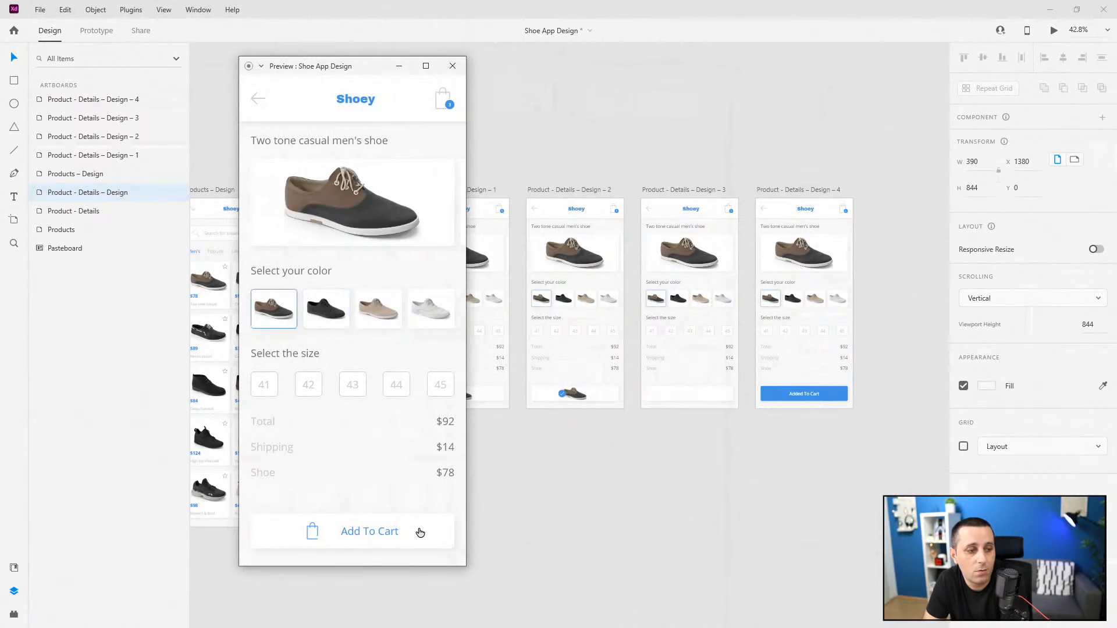
{"action": "left_click", "coordinate": [418, 533]}
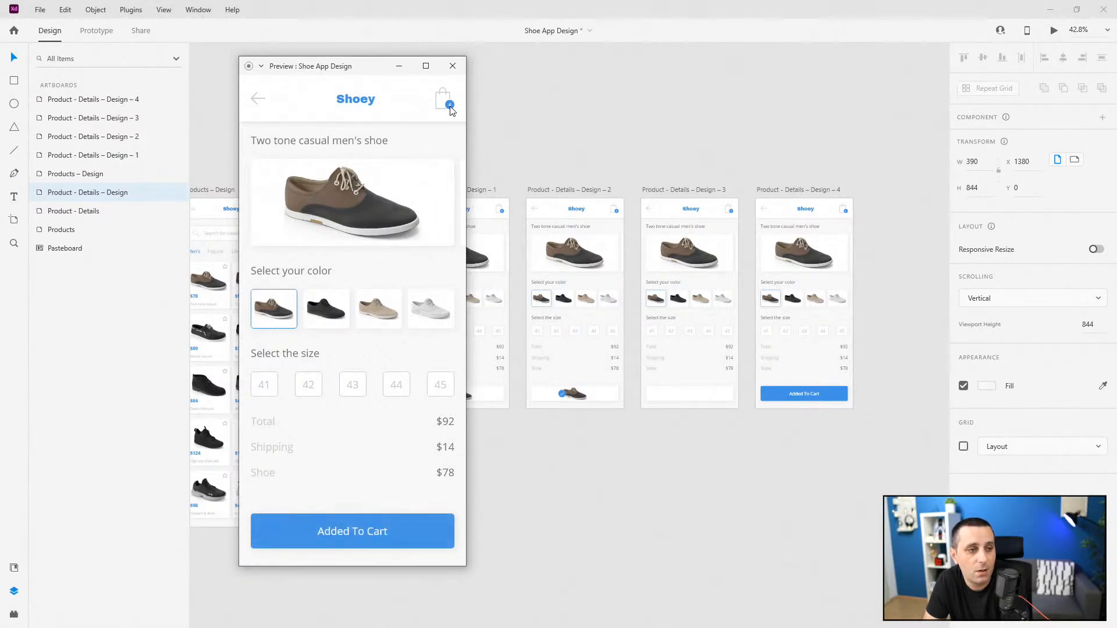
{"action": "left_click", "coordinate": [453, 65]}
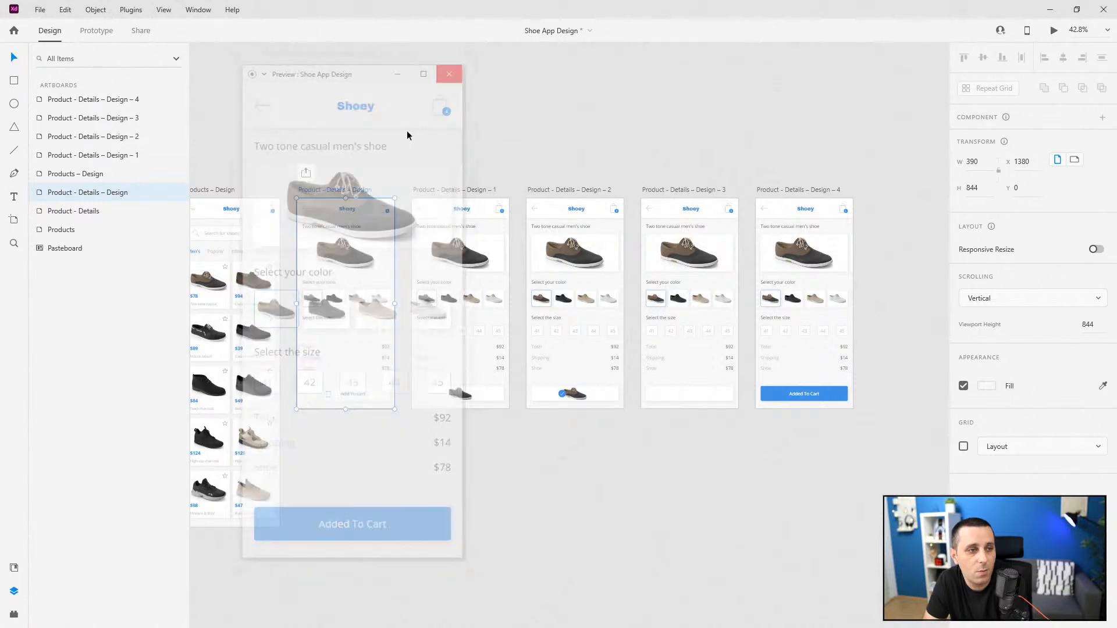
Step: Preview the Add To Cart animation once more, test sizes 45 and 41 on the added-to-cart screen, close the preview and deselect the artboard
{"action": "left_click", "coordinate": [1053, 30]}
{"action": "left_click_drag", "start_coordinate": [952, 82], "coordinate": [517, 100]}
{"action": "left_click", "coordinate": [562, 569]}
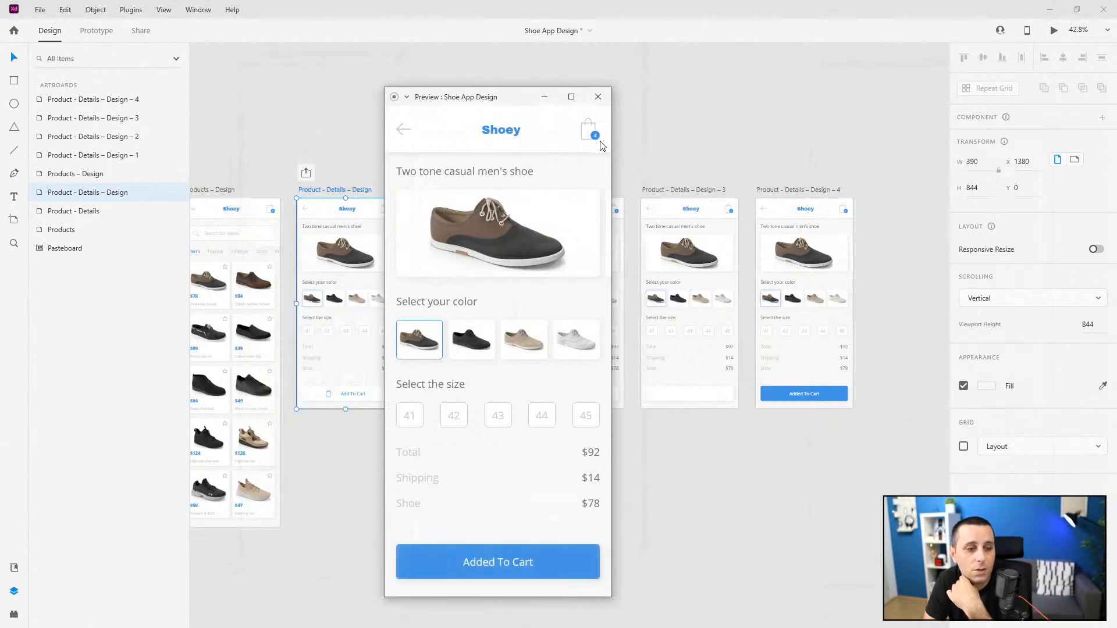
{"action": "left_click", "coordinate": [592, 415]}
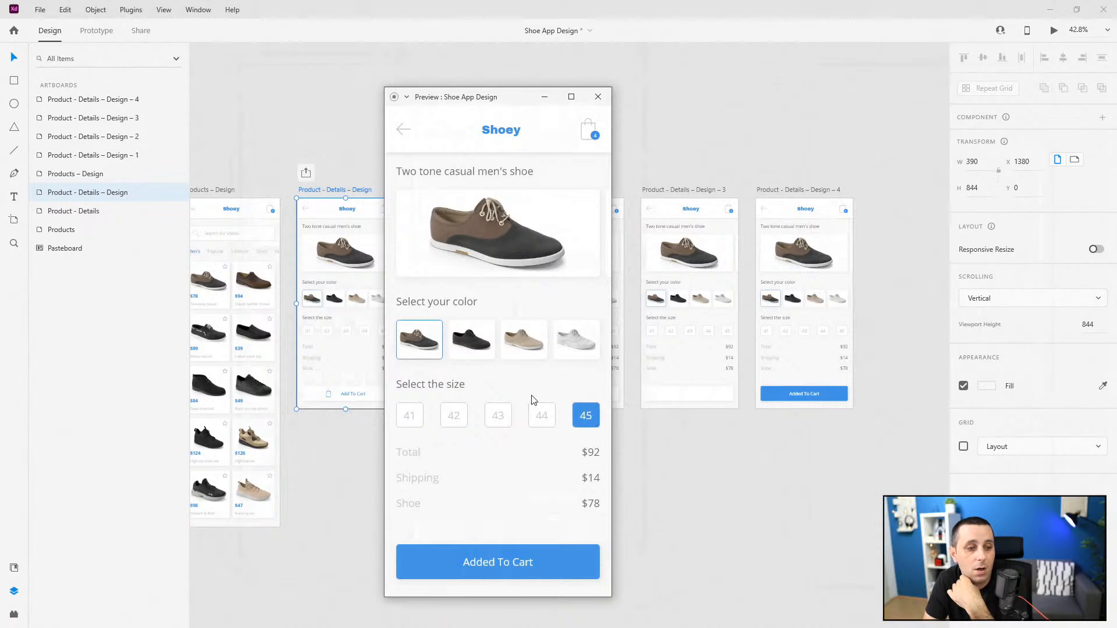
{"action": "left_click", "coordinate": [416, 415]}
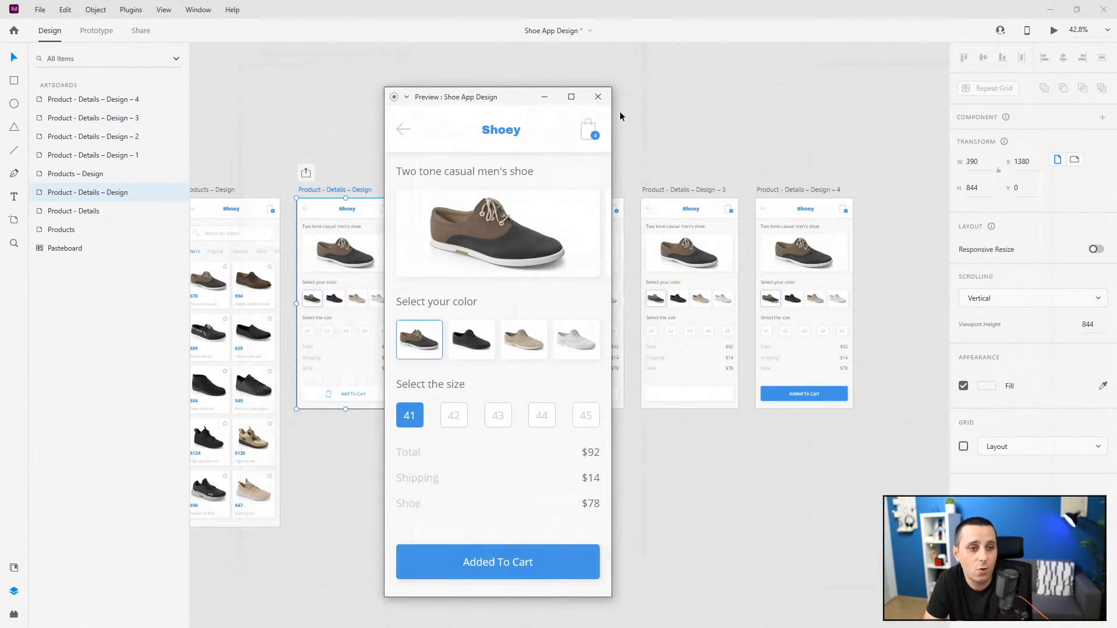
{"action": "left_click", "coordinate": [598, 97]}
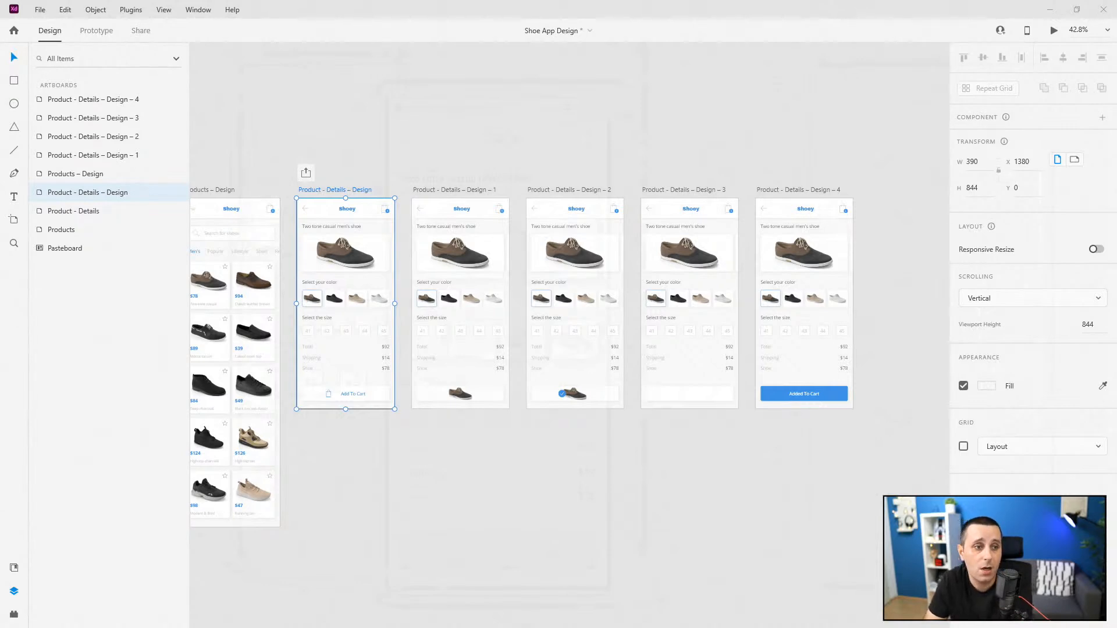
{"action": "left_click", "coordinate": [787, 147]}
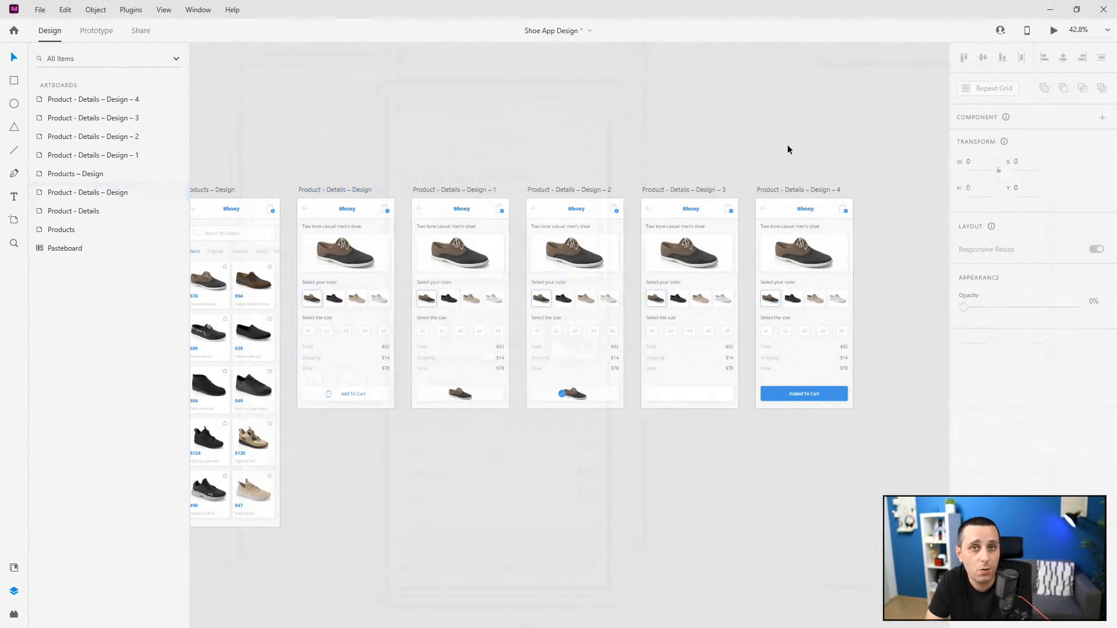
{"action": "key", "text": "ctrl+0"}
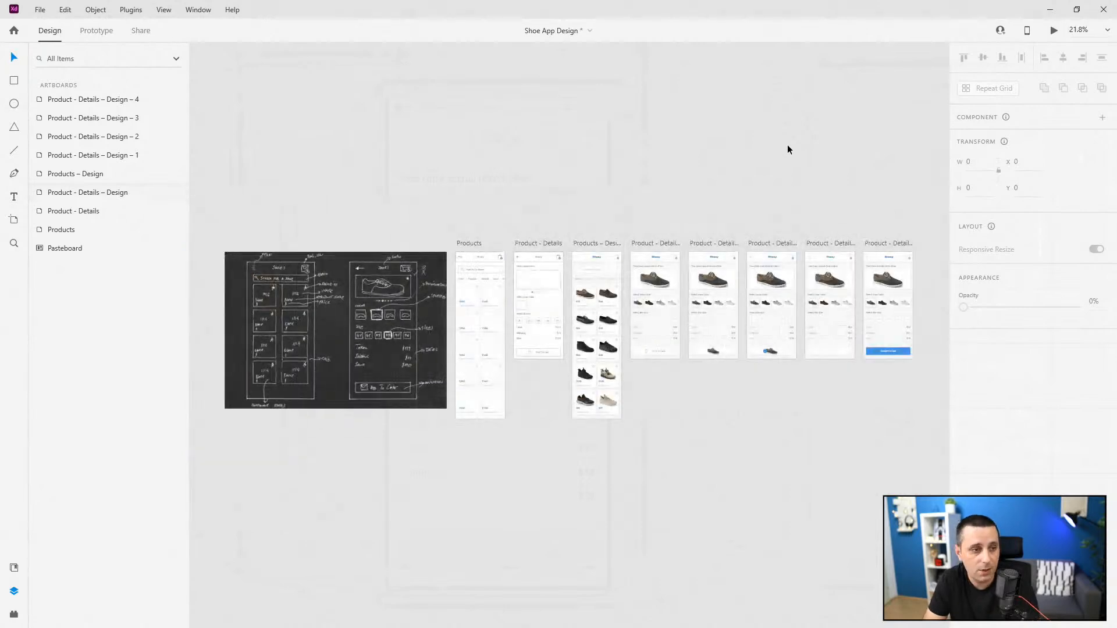